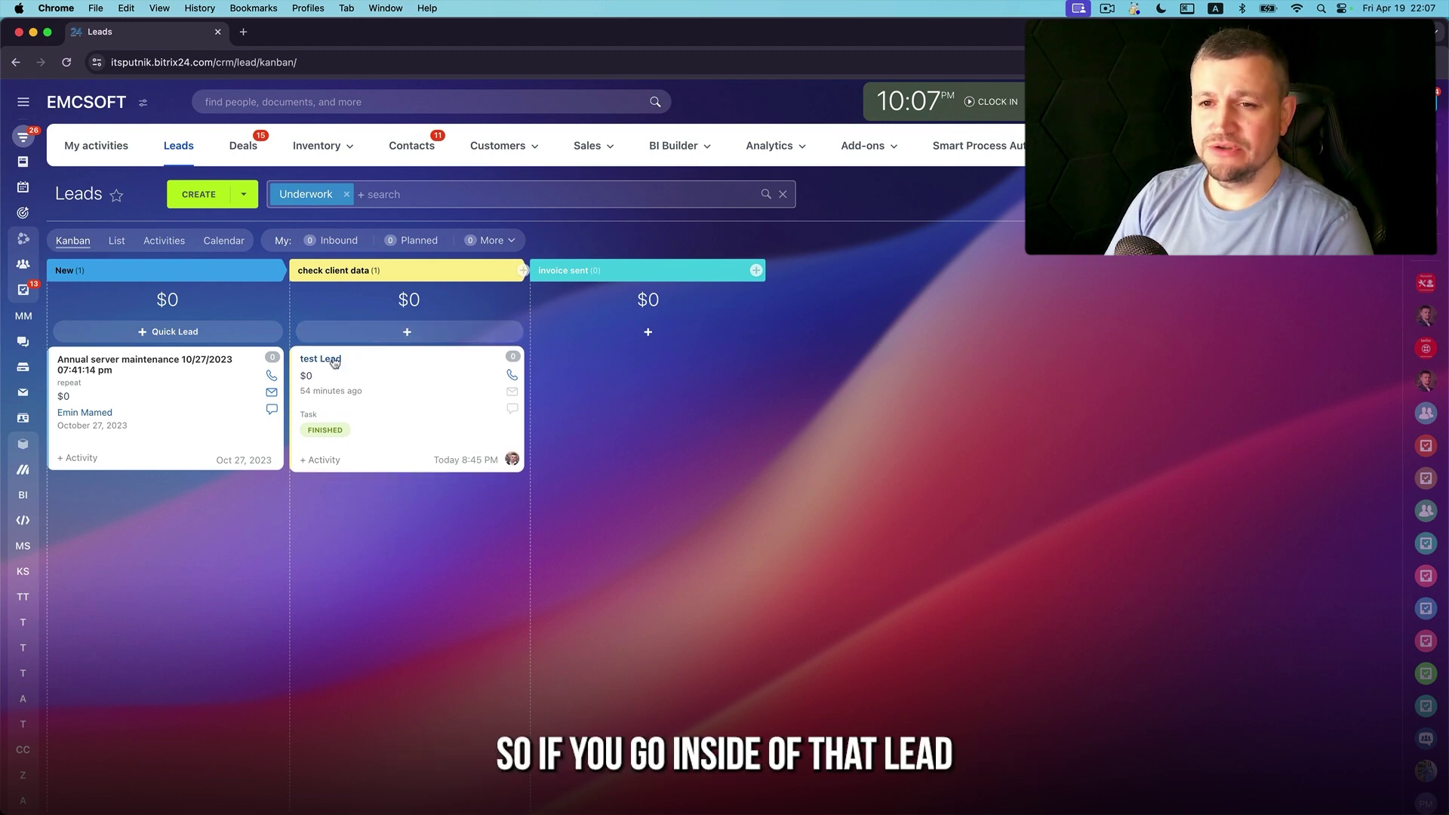
Set the test Lead's amount to $150 and save it
left_click(334, 361)
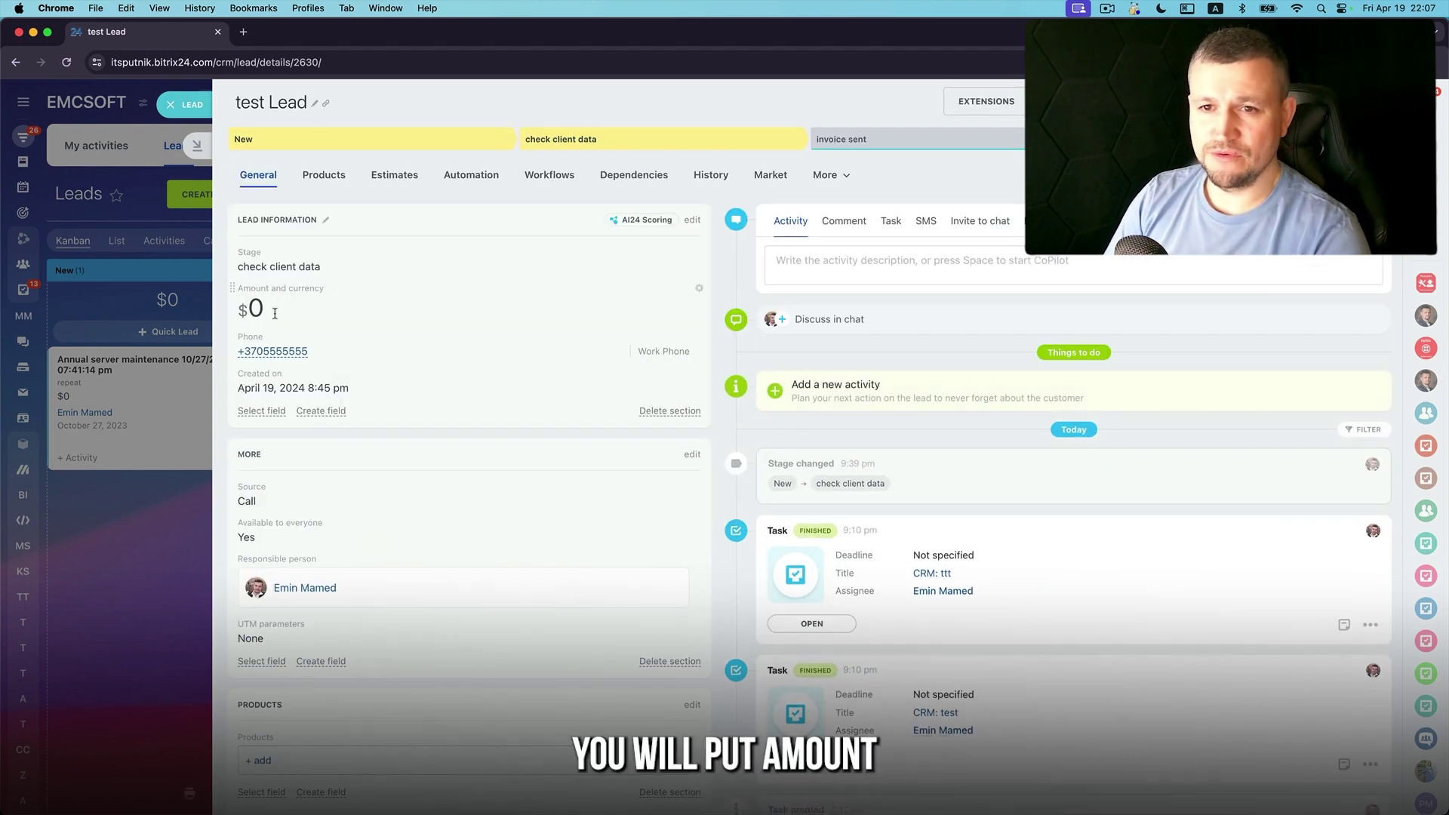
left_click(274, 312)
type("150")
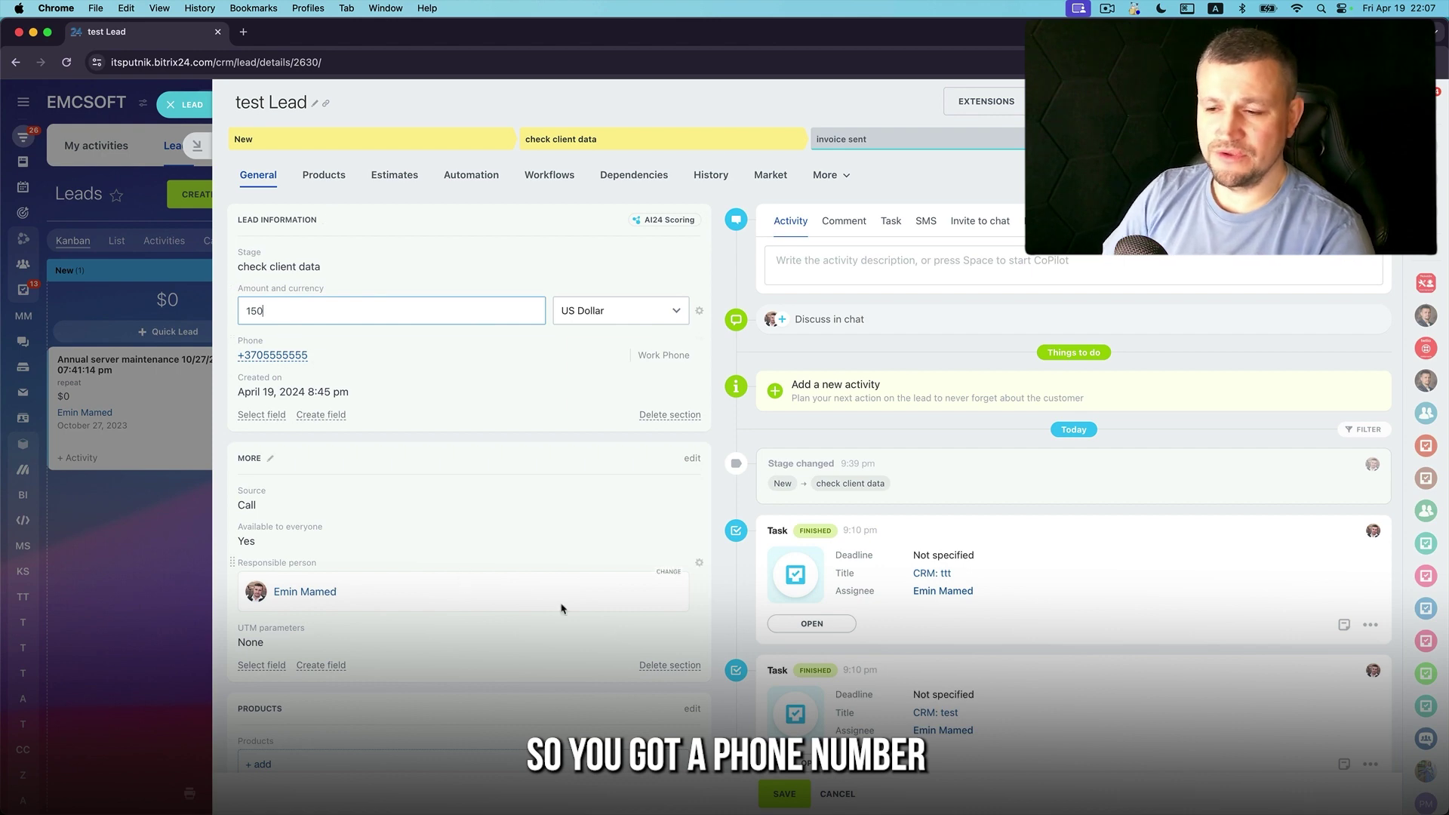
left_click(786, 786)
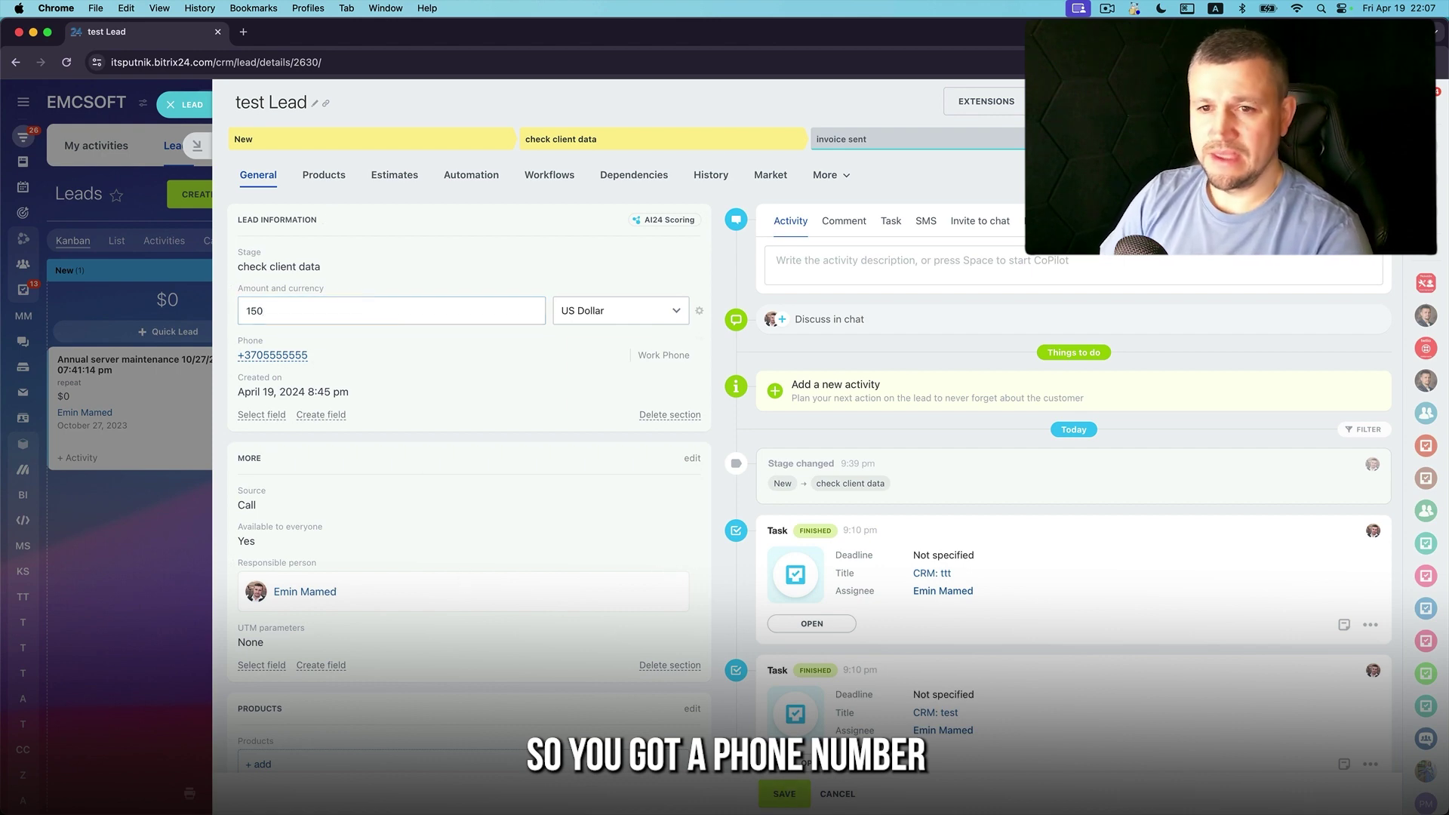
Add the Name, Last name and Company name fields to the lead form
left_click(276, 415)
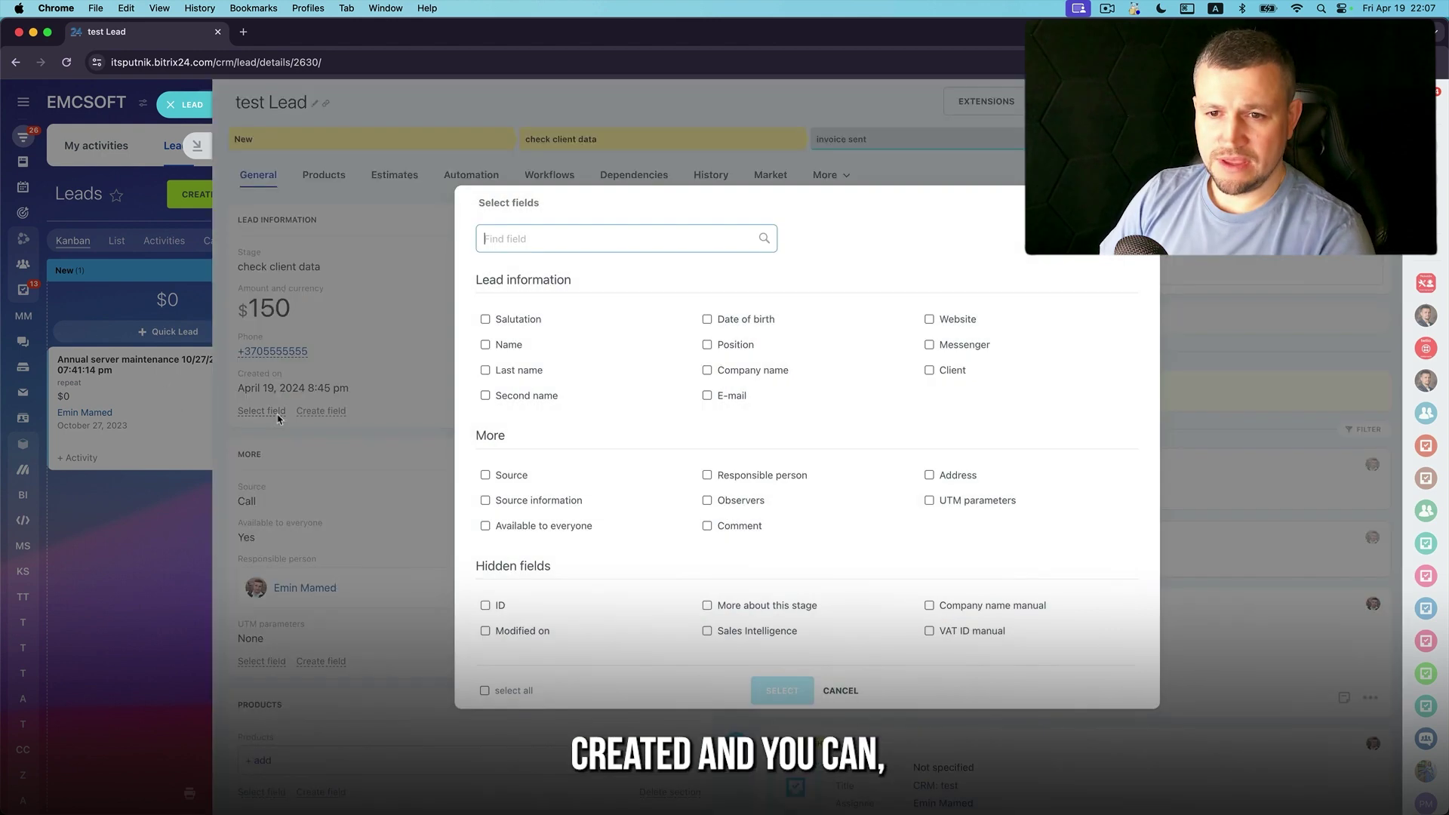
left_click(485, 344)
left_click(486, 369)
left_click(708, 370)
left_click(782, 691)
Enter the contact's first name, last name, birth date and e-mail, save, and return to the reloaded Kanban
left_click(274, 427)
key("Tab")
left_click(298, 536)
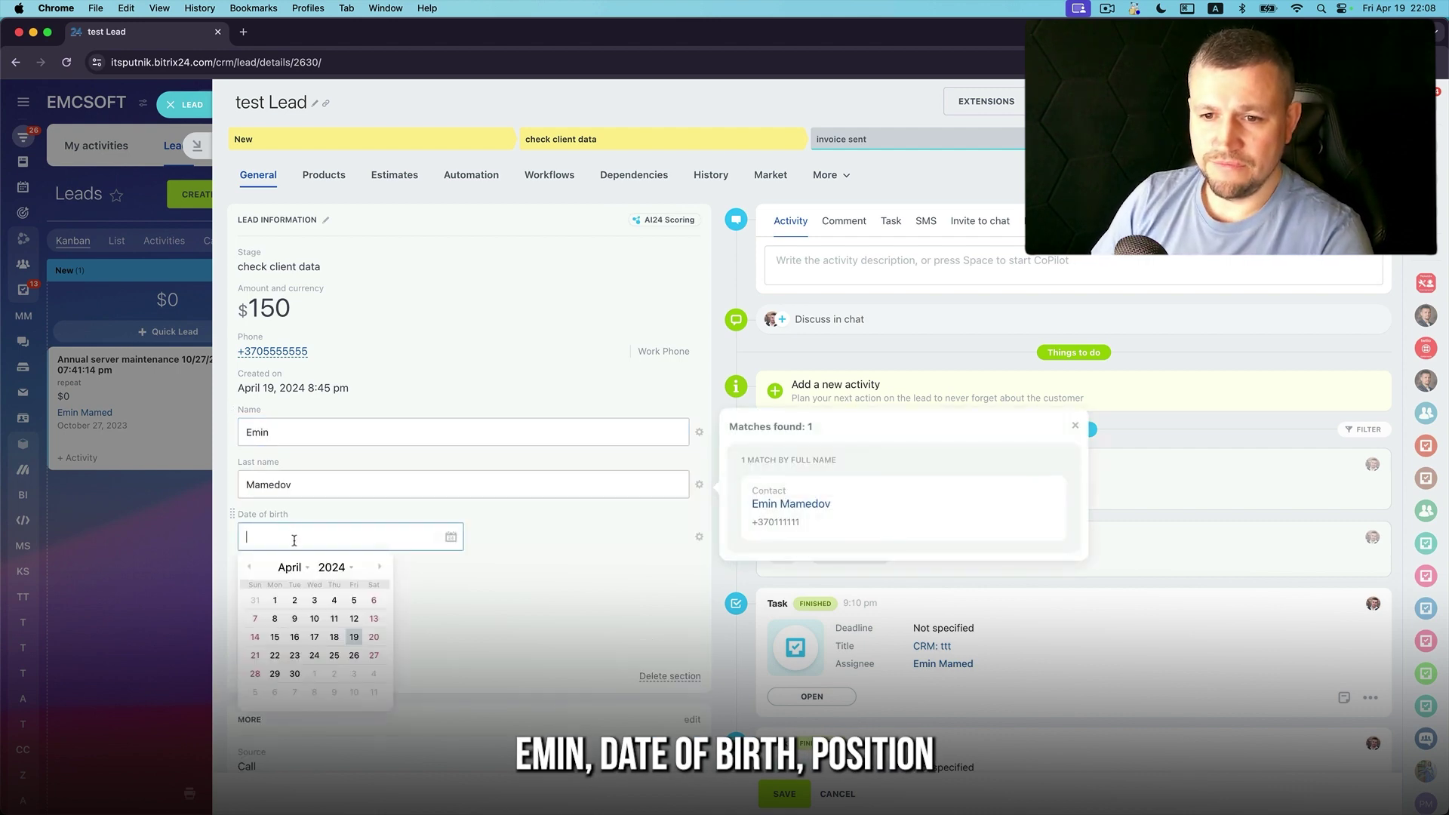
left_click(300, 548)
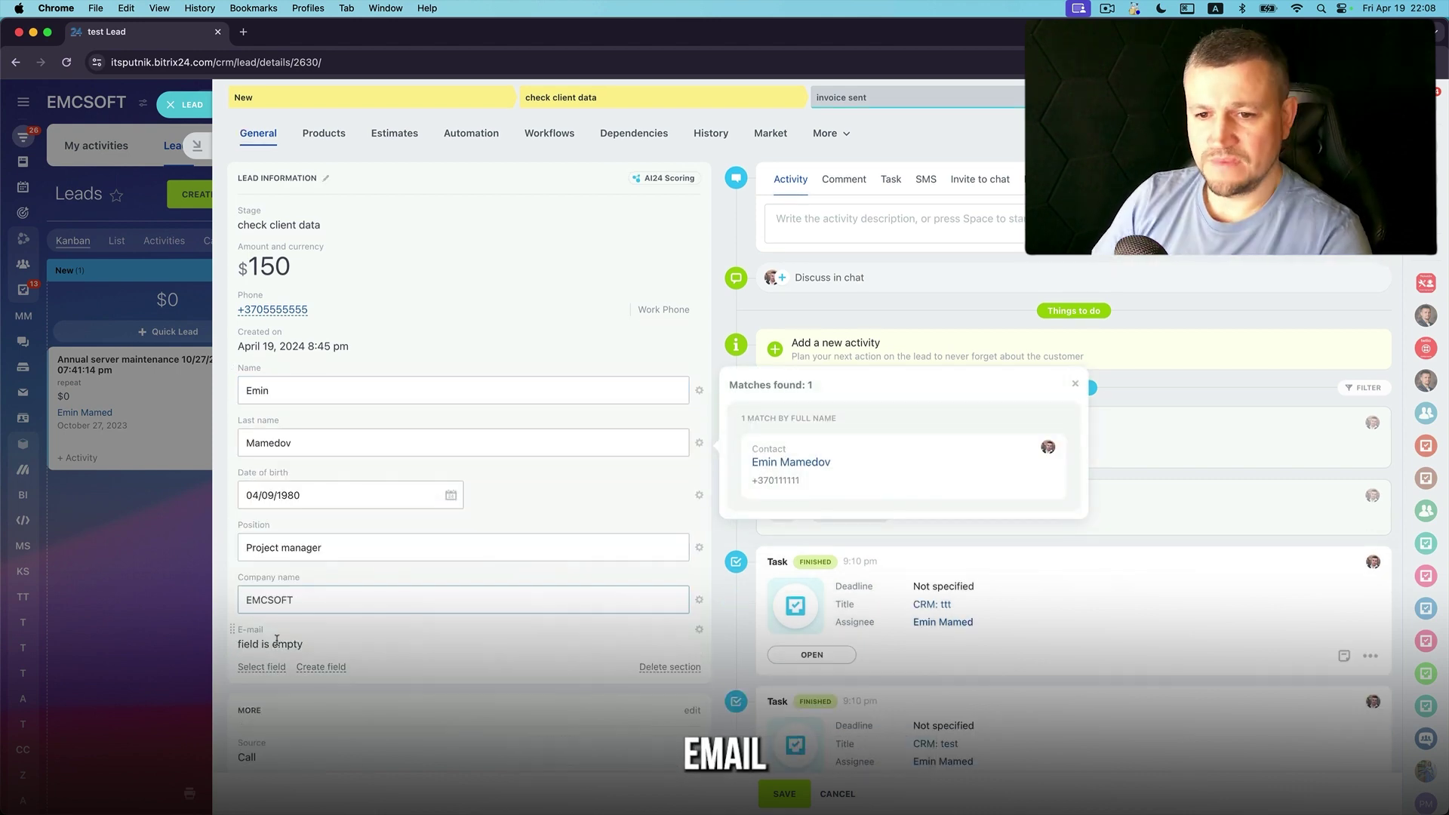
left_click(271, 628)
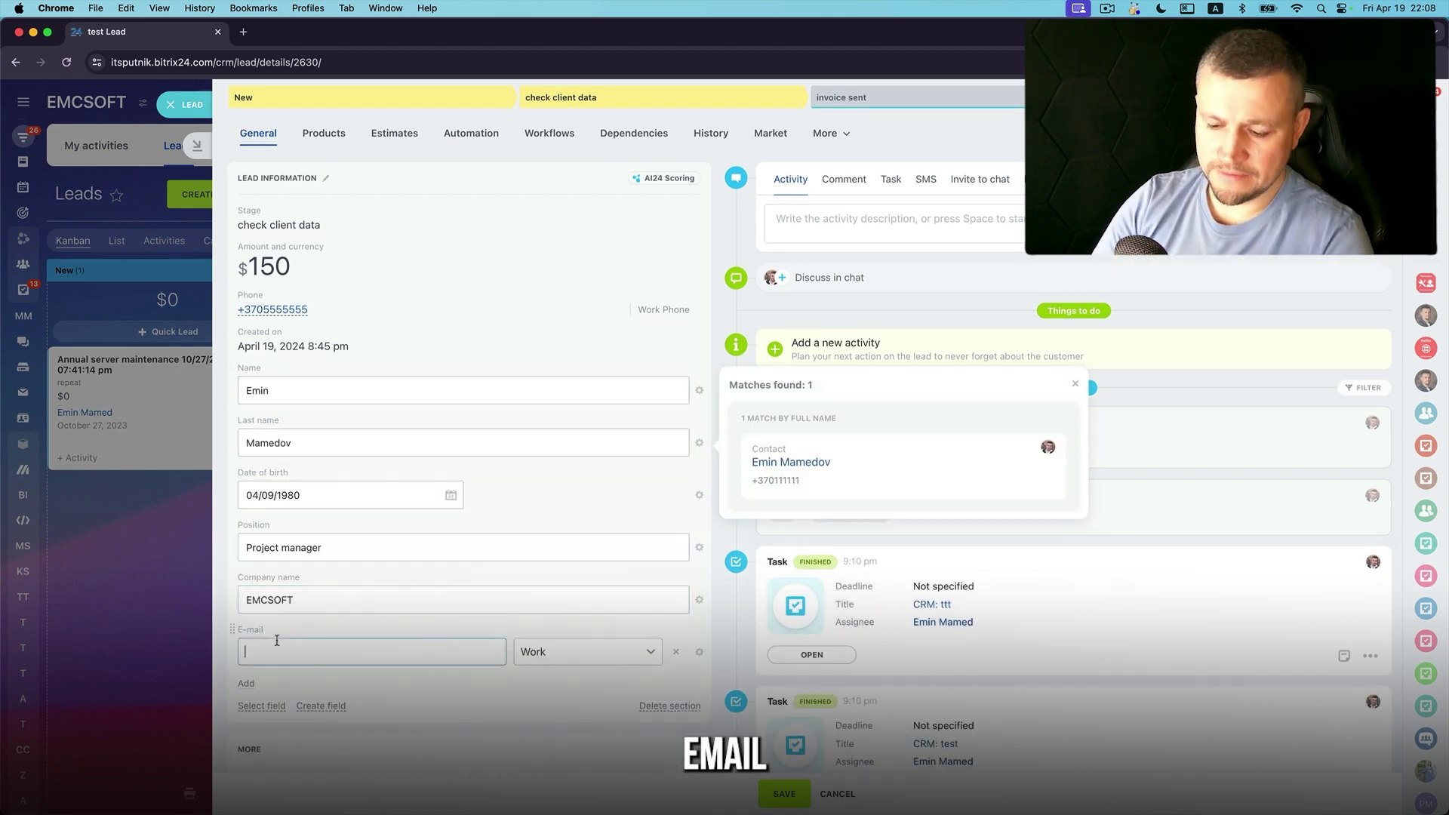
left_click(783, 793)
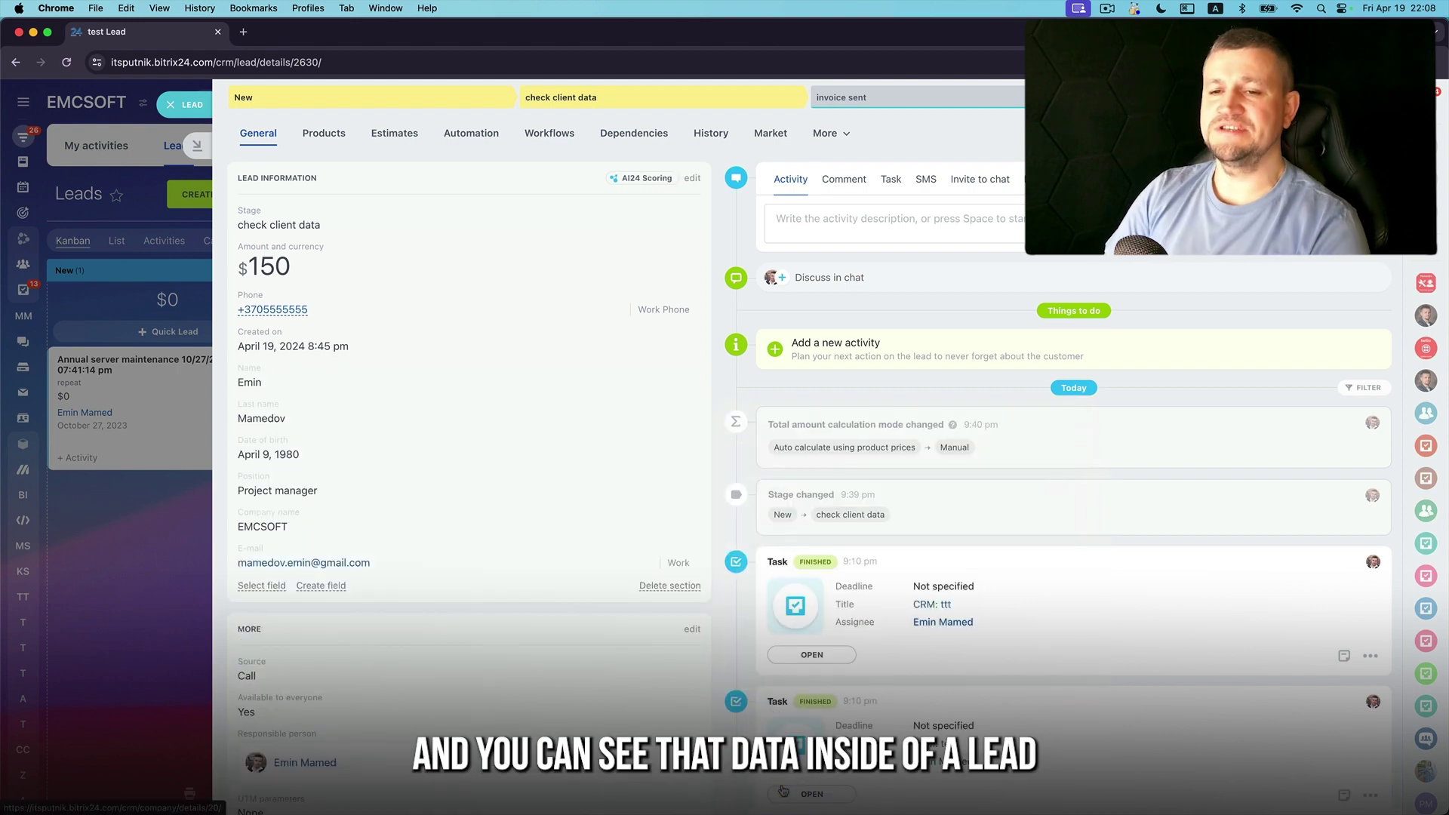
left_click(188, 110)
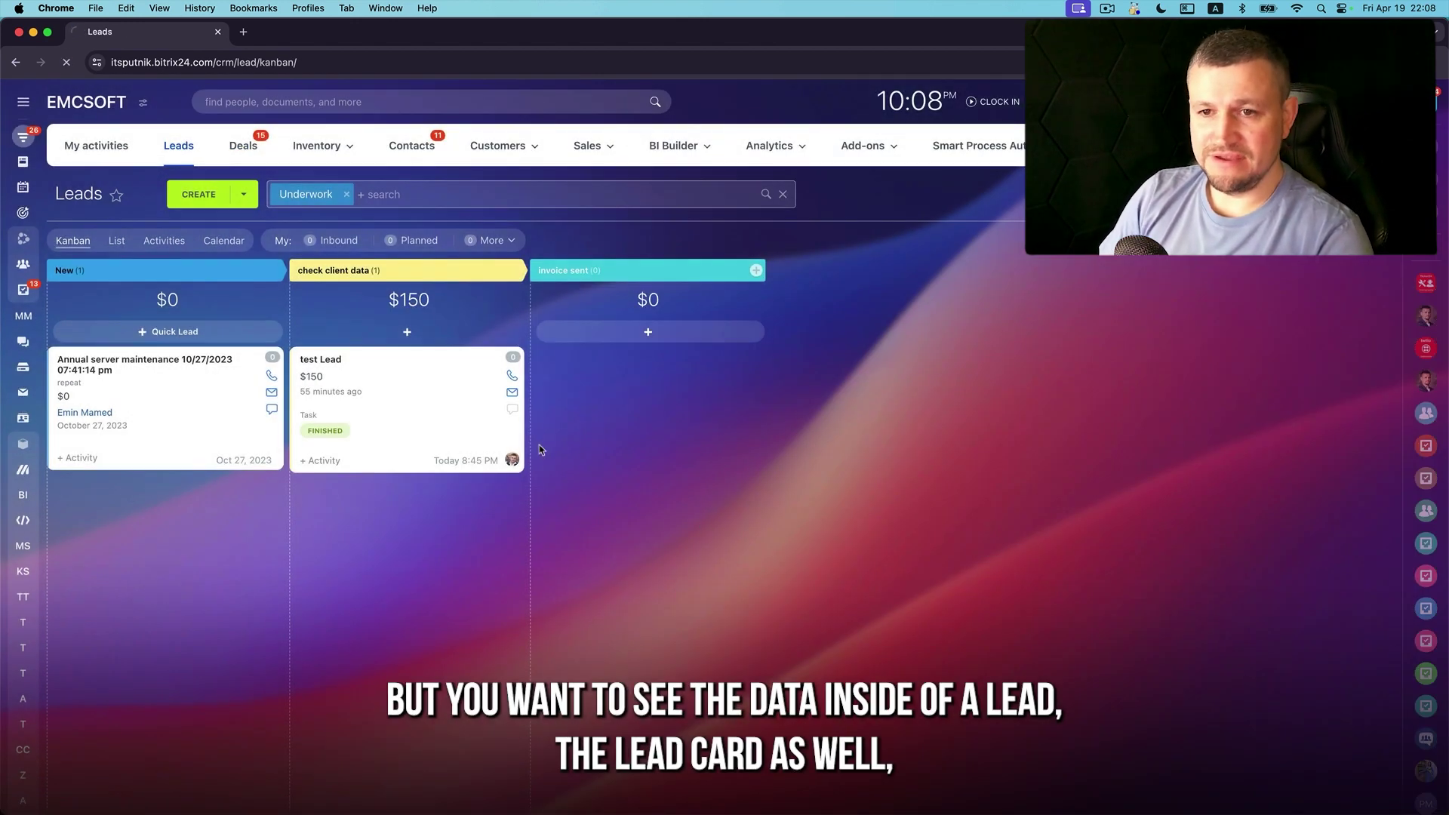
key("super+r")
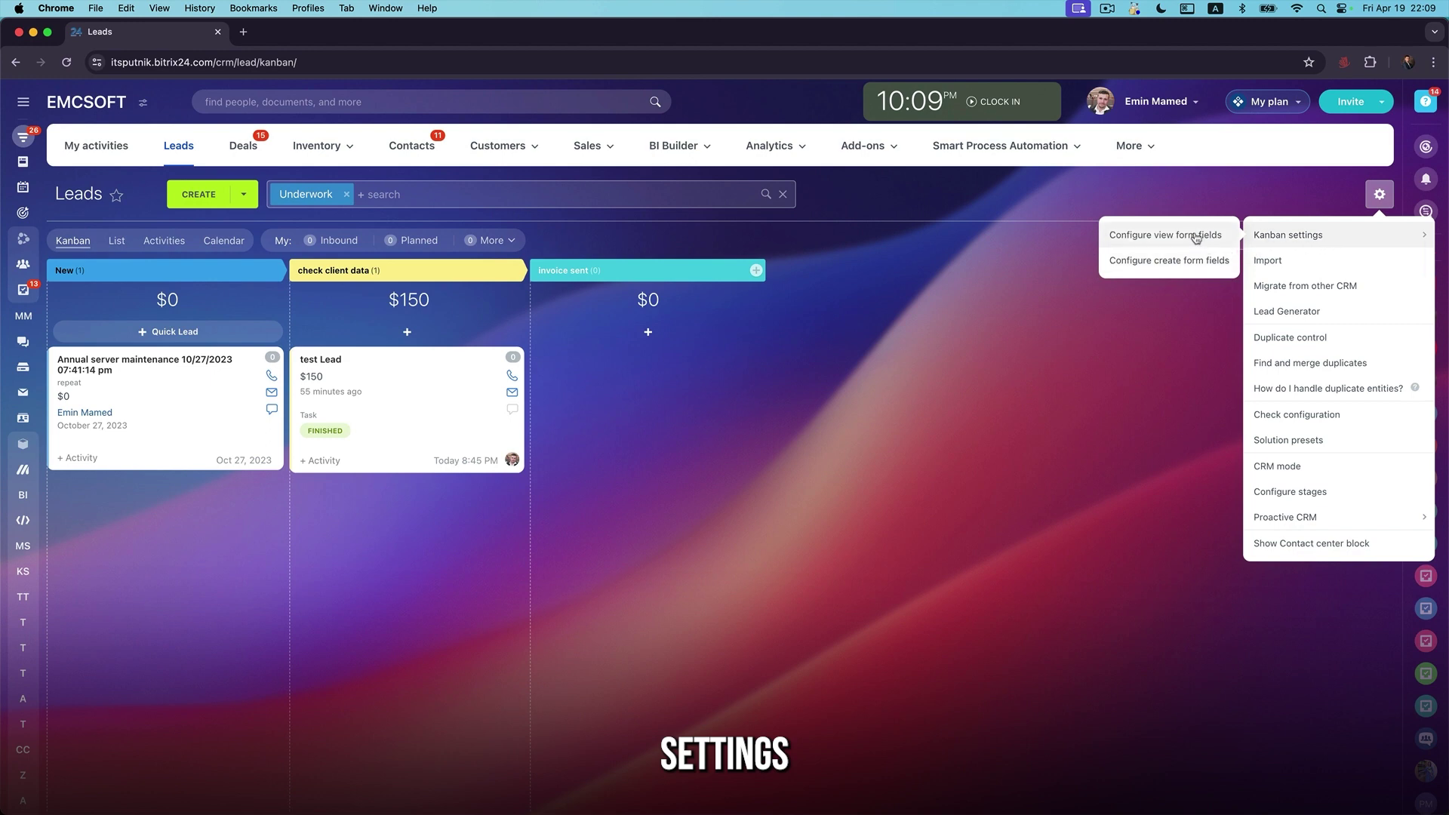
Show last name, date of birth and position on the Kanban lead cards
left_click(1197, 238)
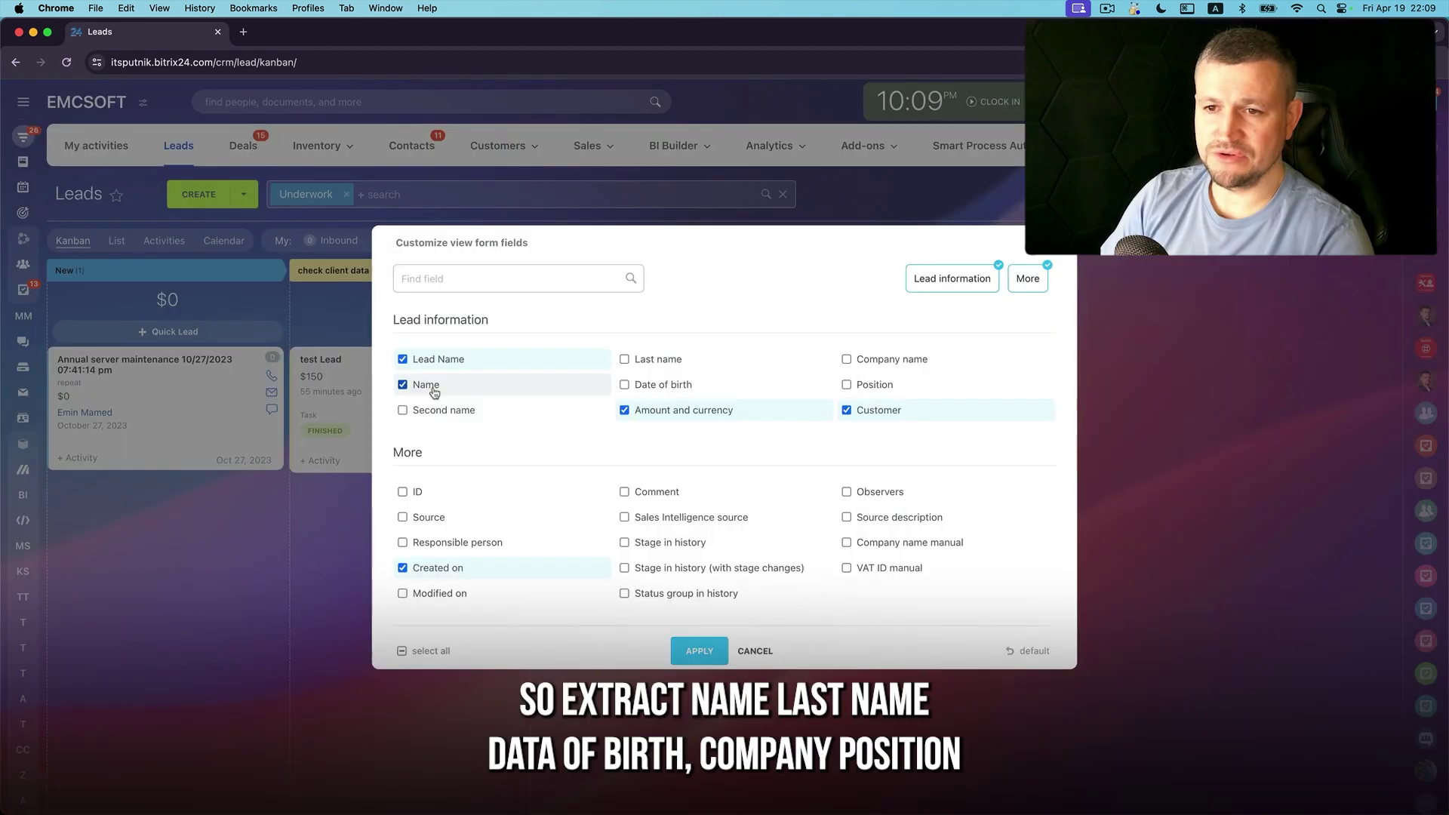
left_click(677, 386)
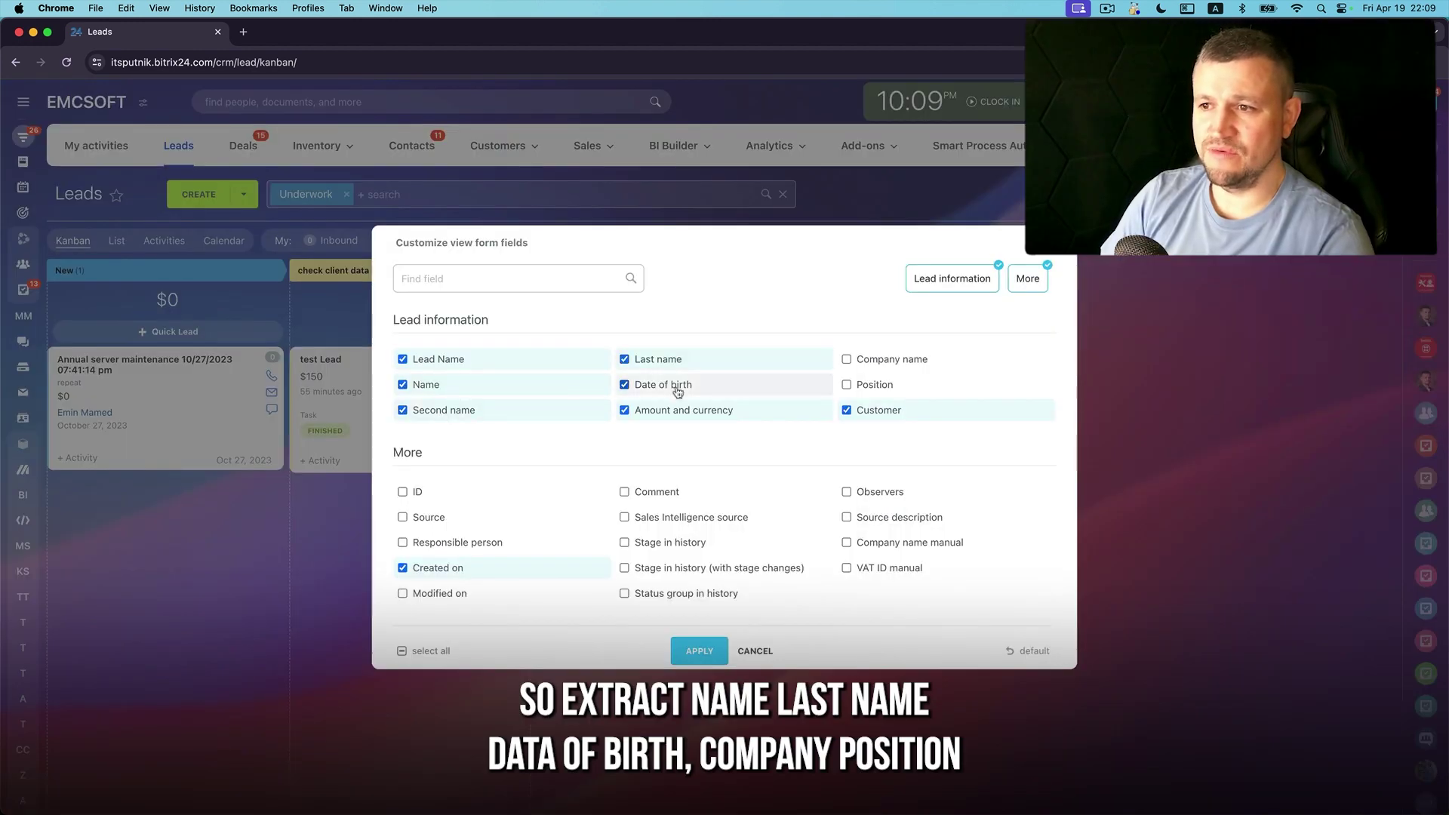
left_click(847, 359)
left_click(848, 384)
left_click(699, 651)
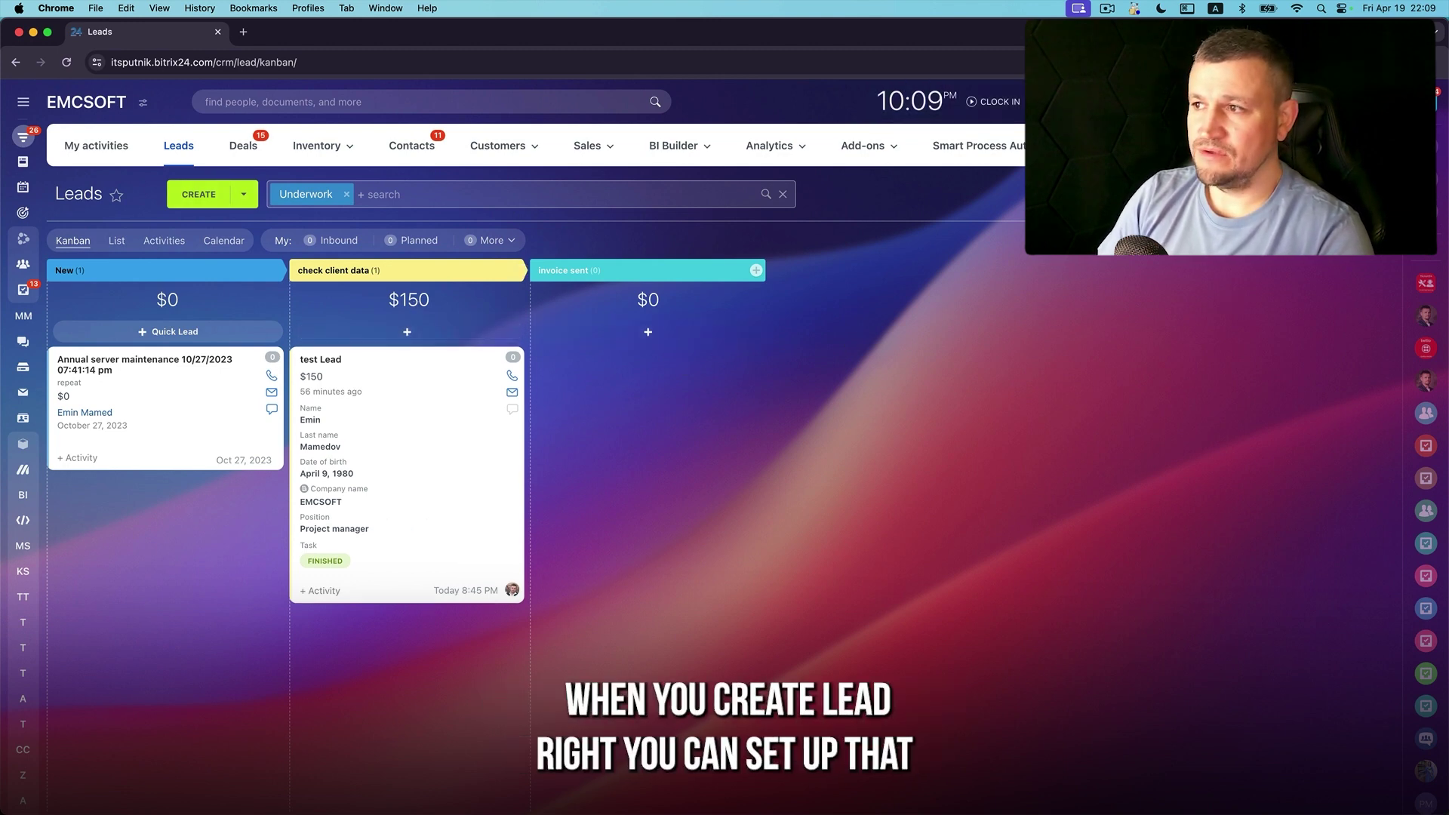
Review the quick-create form field settings, close them unchanged, and switch to List view
left_click(1417, 194)
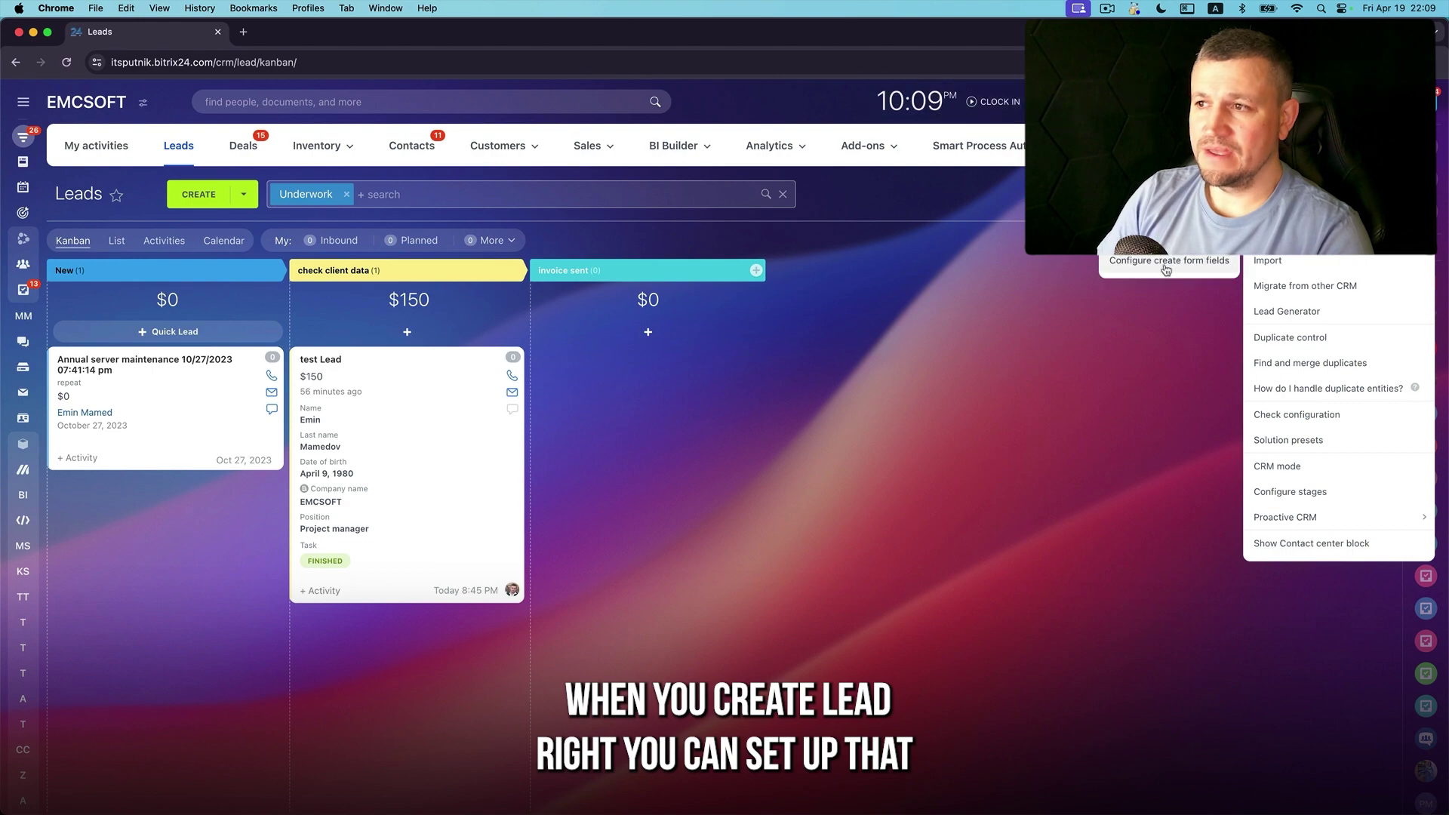
left_click(1204, 264)
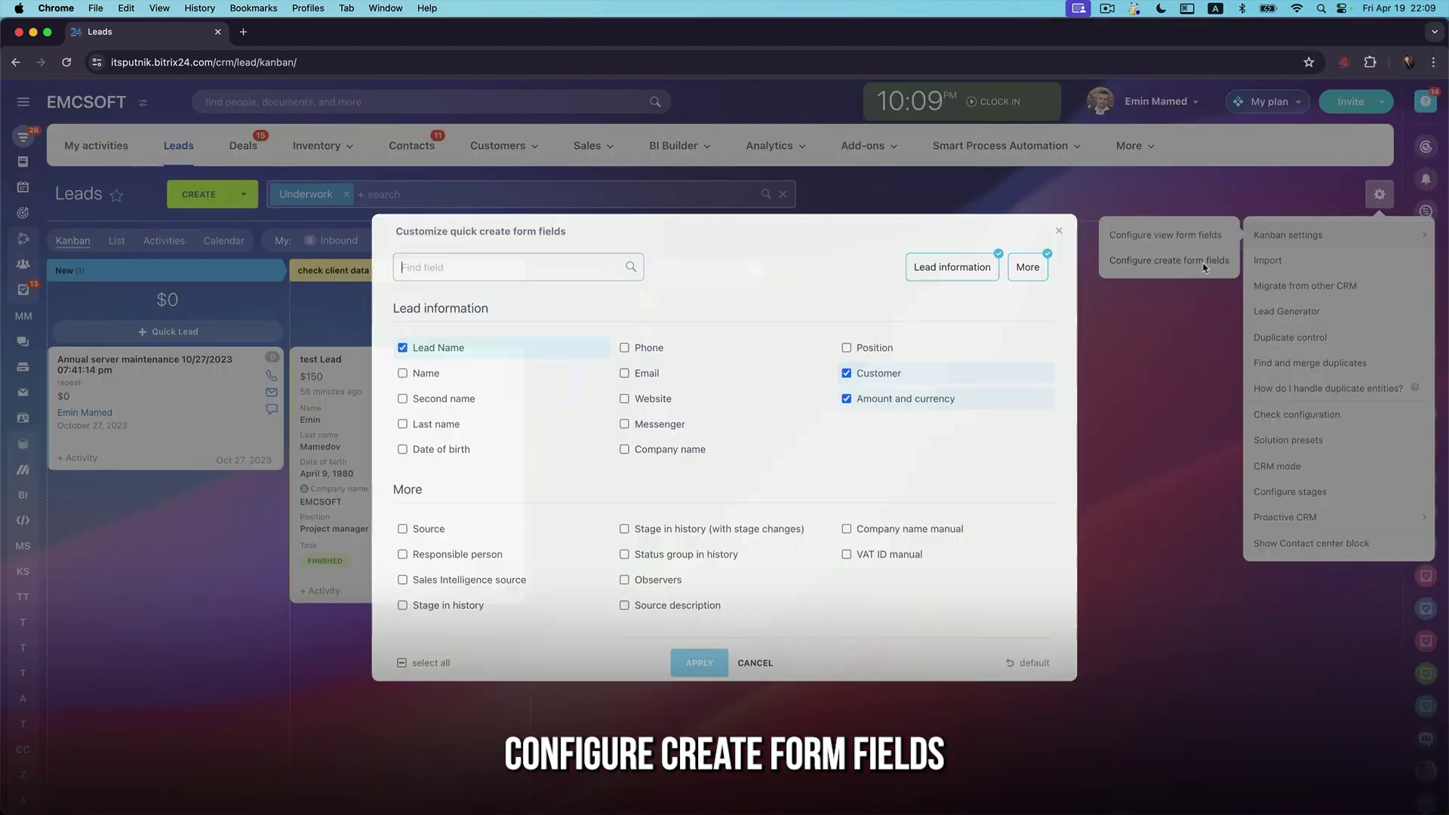
left_click(755, 663)
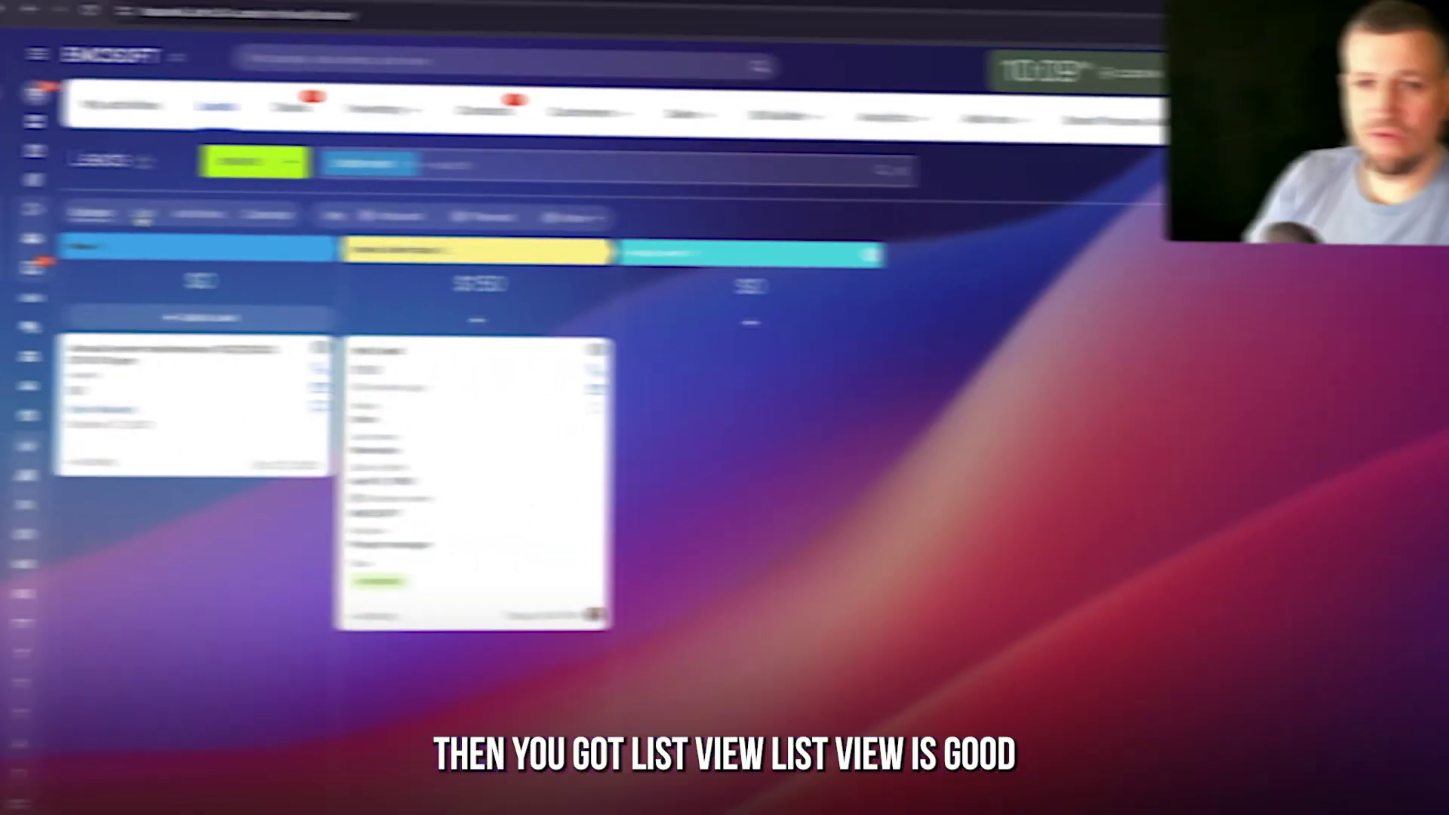
left_click(117, 240)
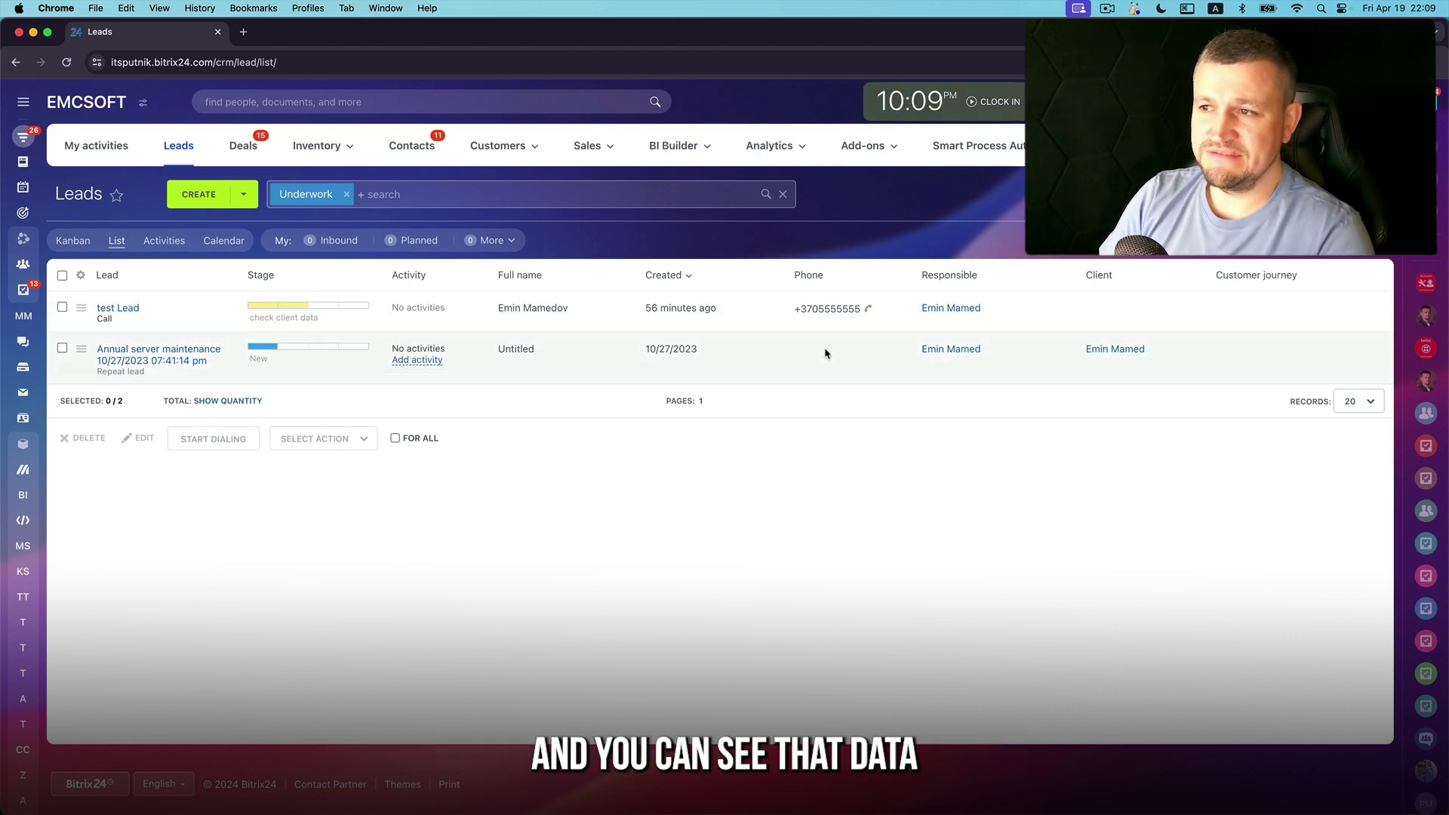
Add Lead Name, Salutation, First, Middle, Last Name, Date of birth and E-mail columns to the list
left_click(81, 275)
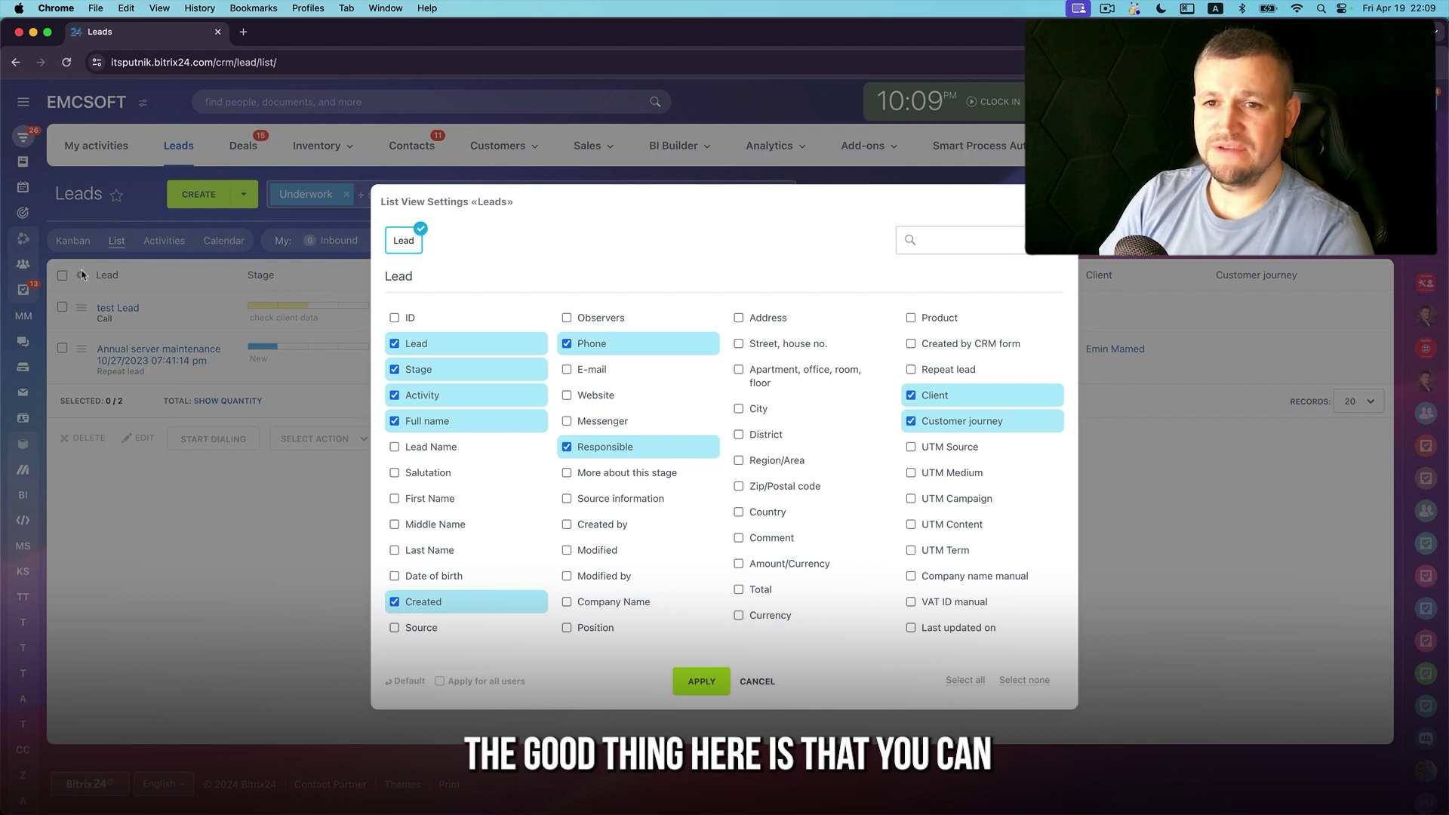
left_click(759, 683)
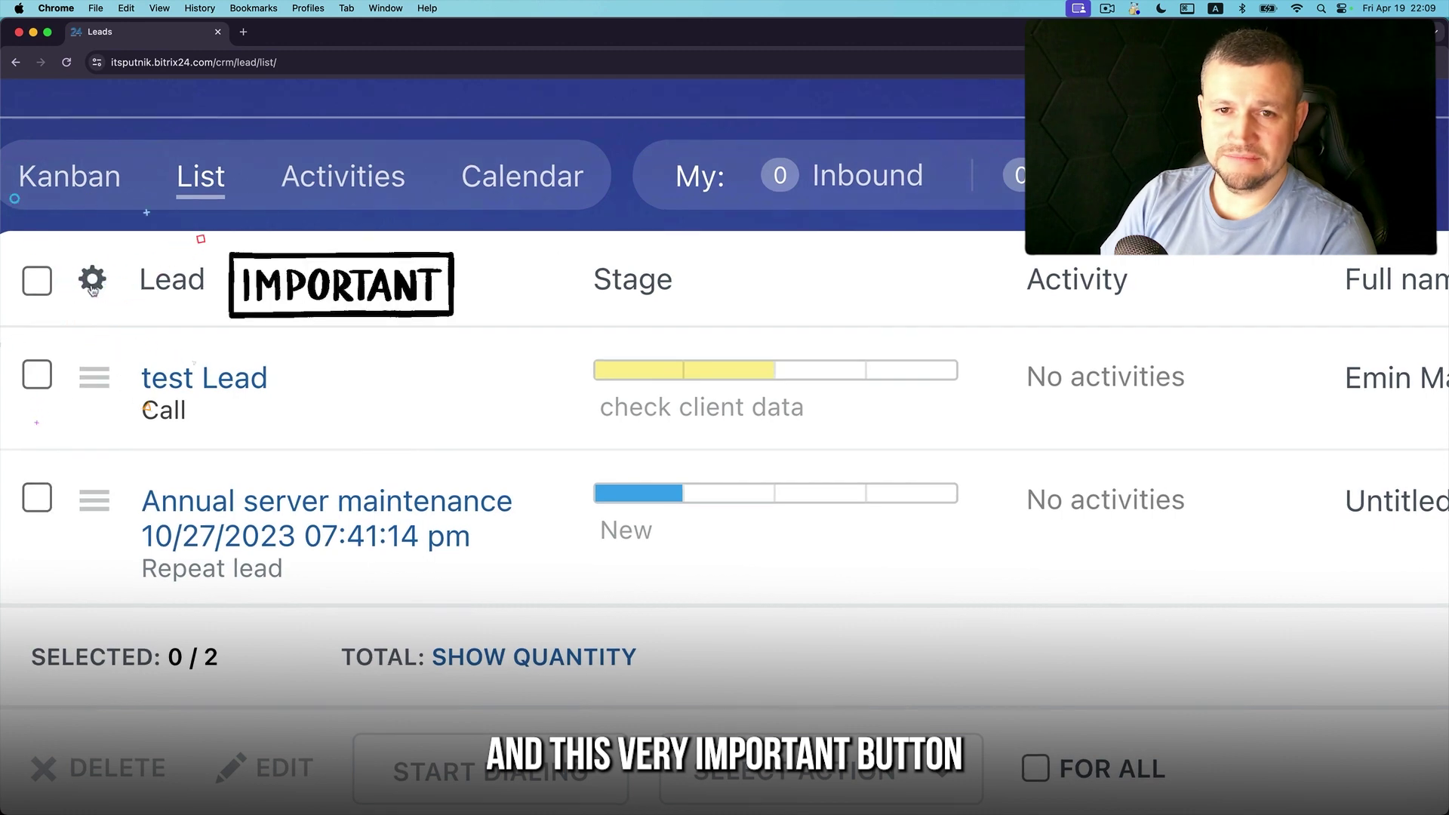
left_click(80, 276)
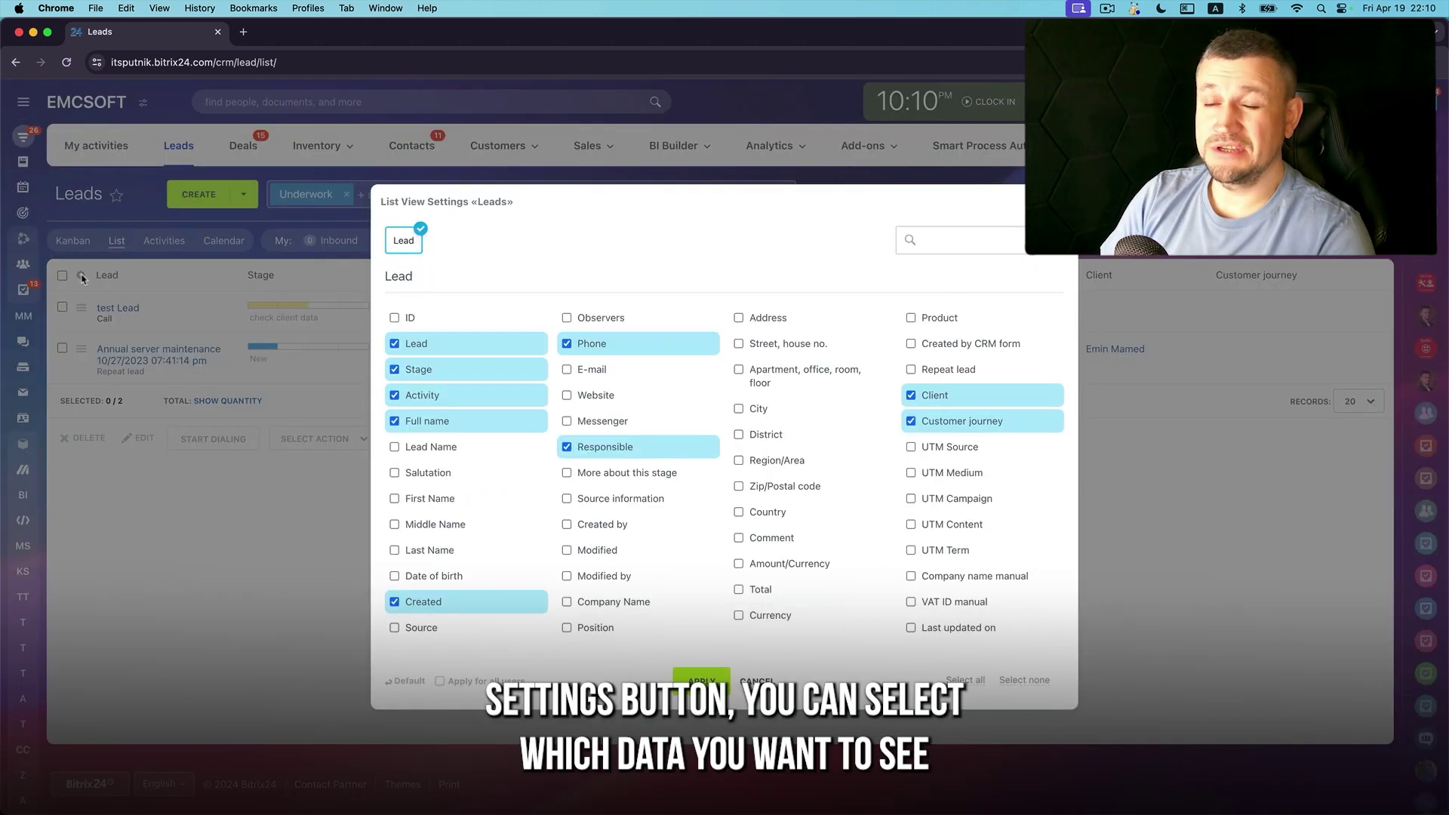
left_click(394, 448)
left_click(395, 499)
left_click(395, 524)
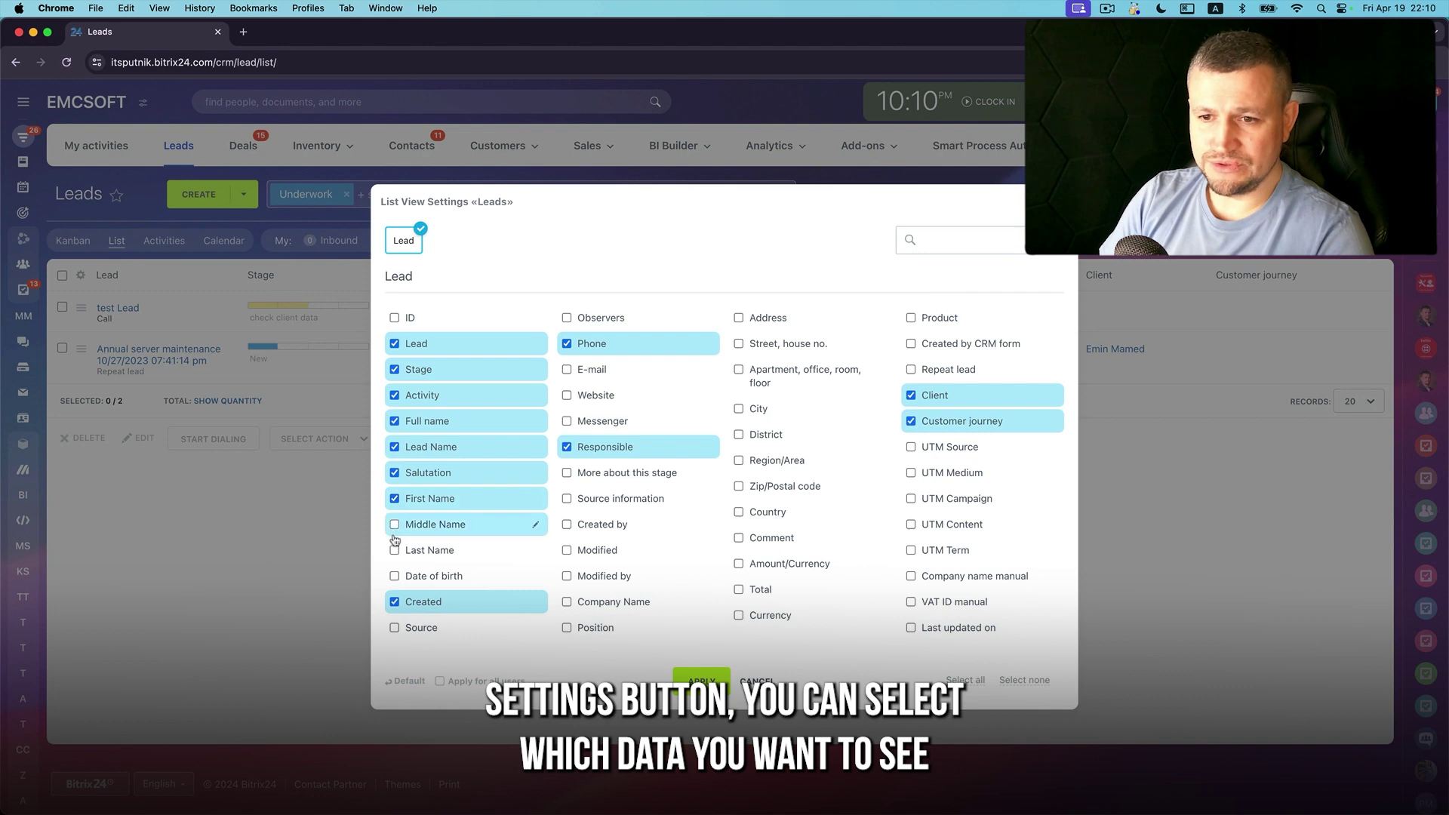
left_click(395, 550)
left_click(395, 576)
left_click(567, 370)
left_click(567, 318)
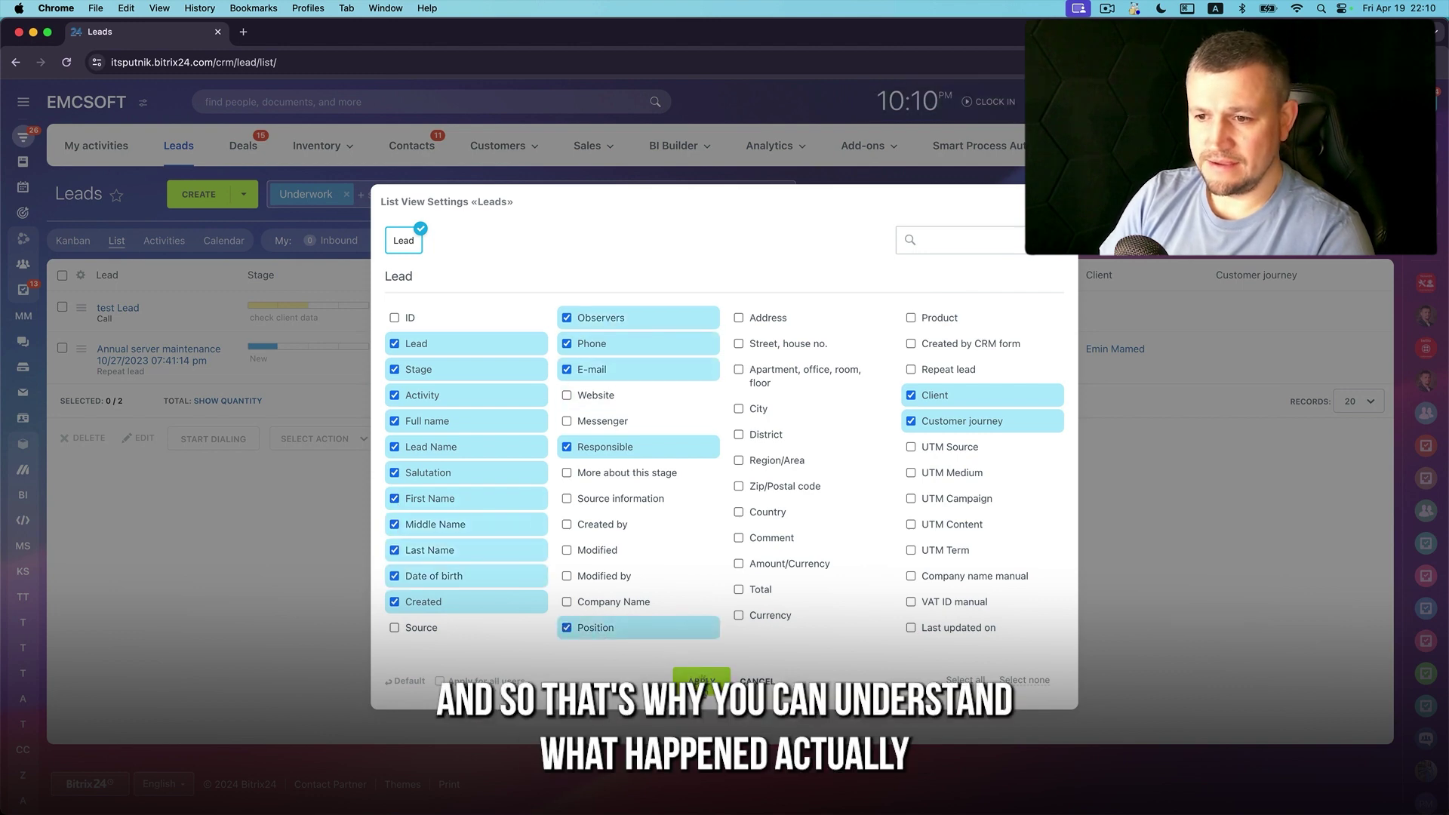
left_click(702, 683)
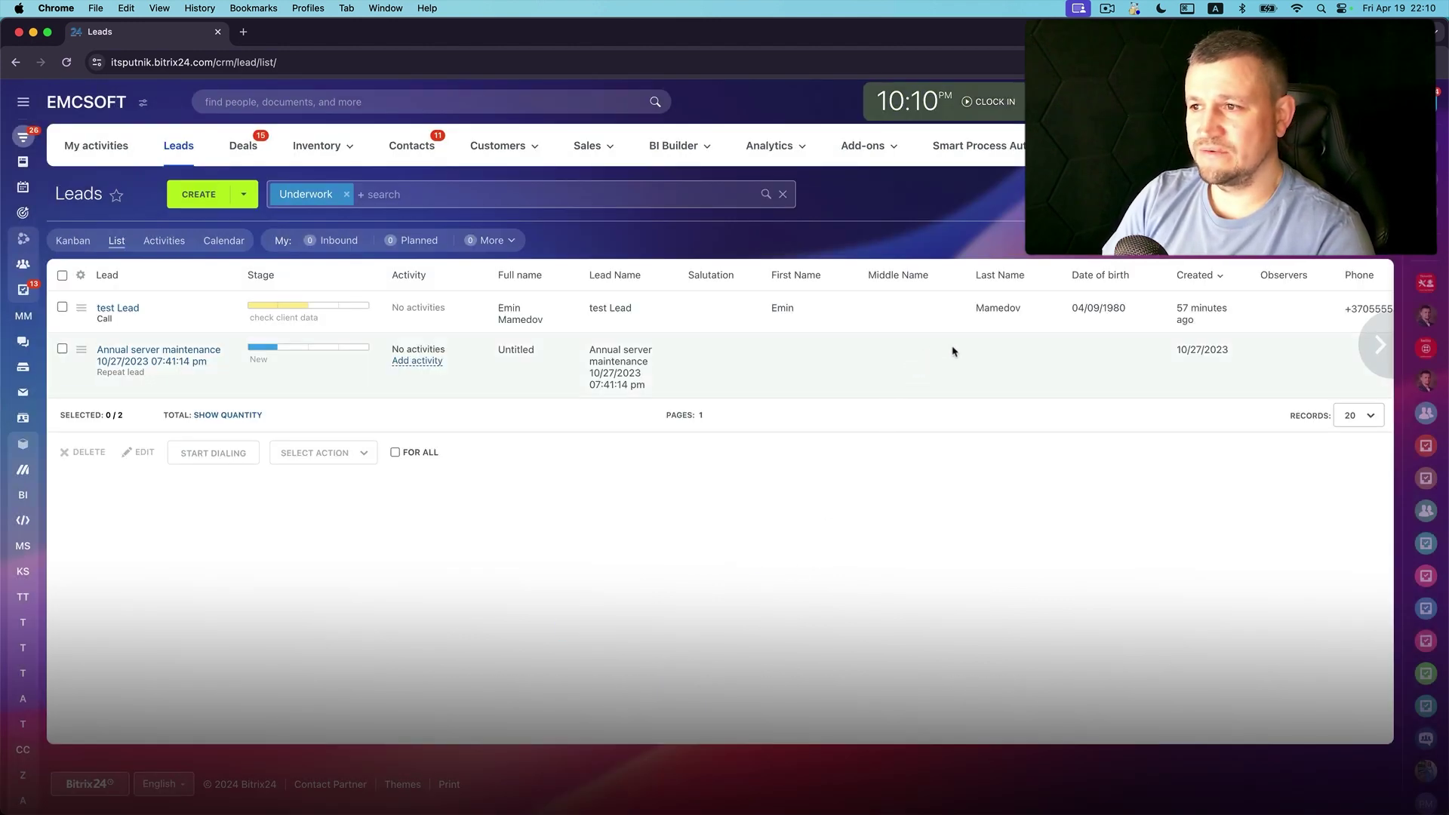
scroll(954, 351, "right", 8)
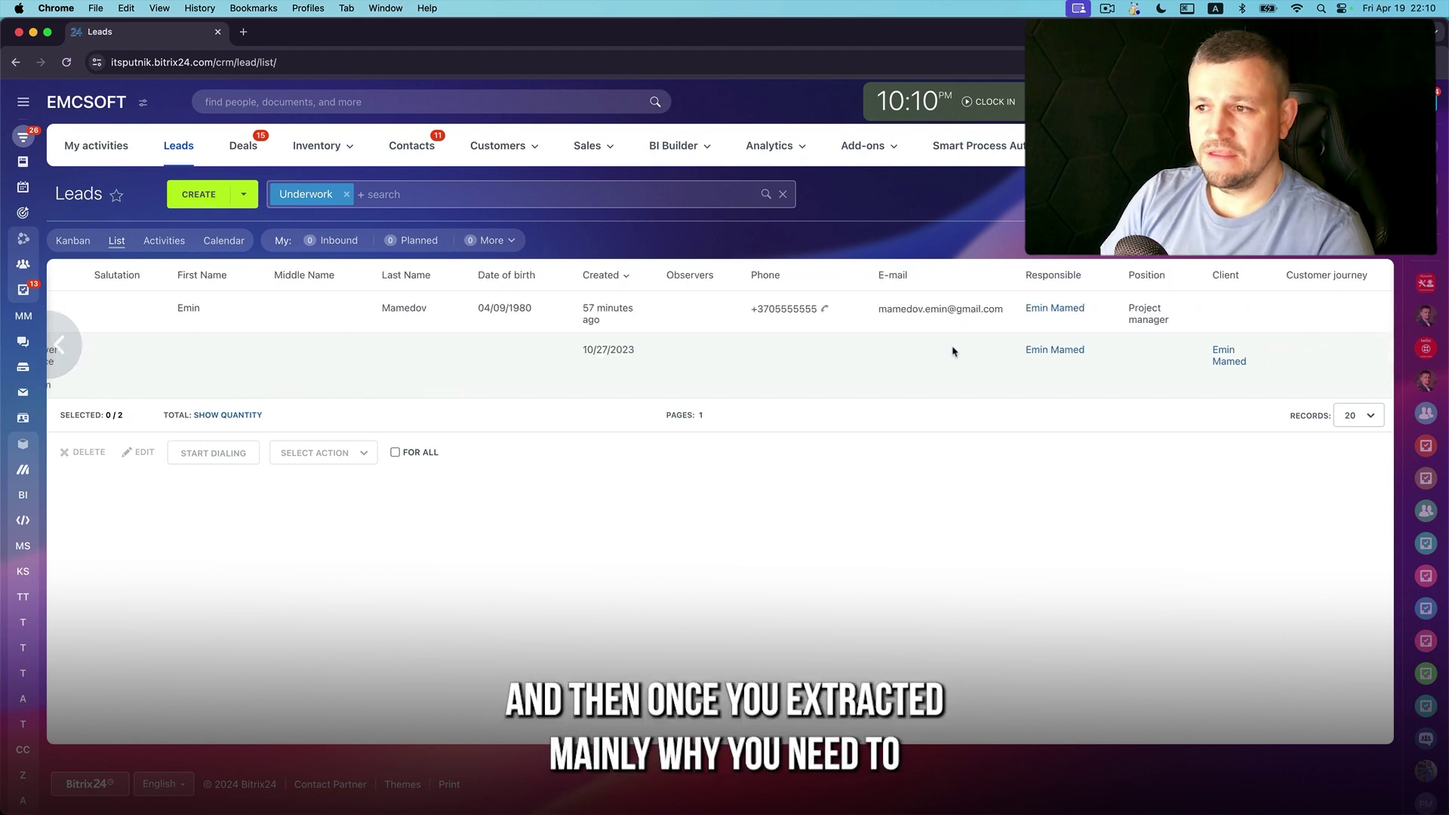
Run the Export Leads To Excel job and download the resulting file
scroll(763, 345, "left", 8)
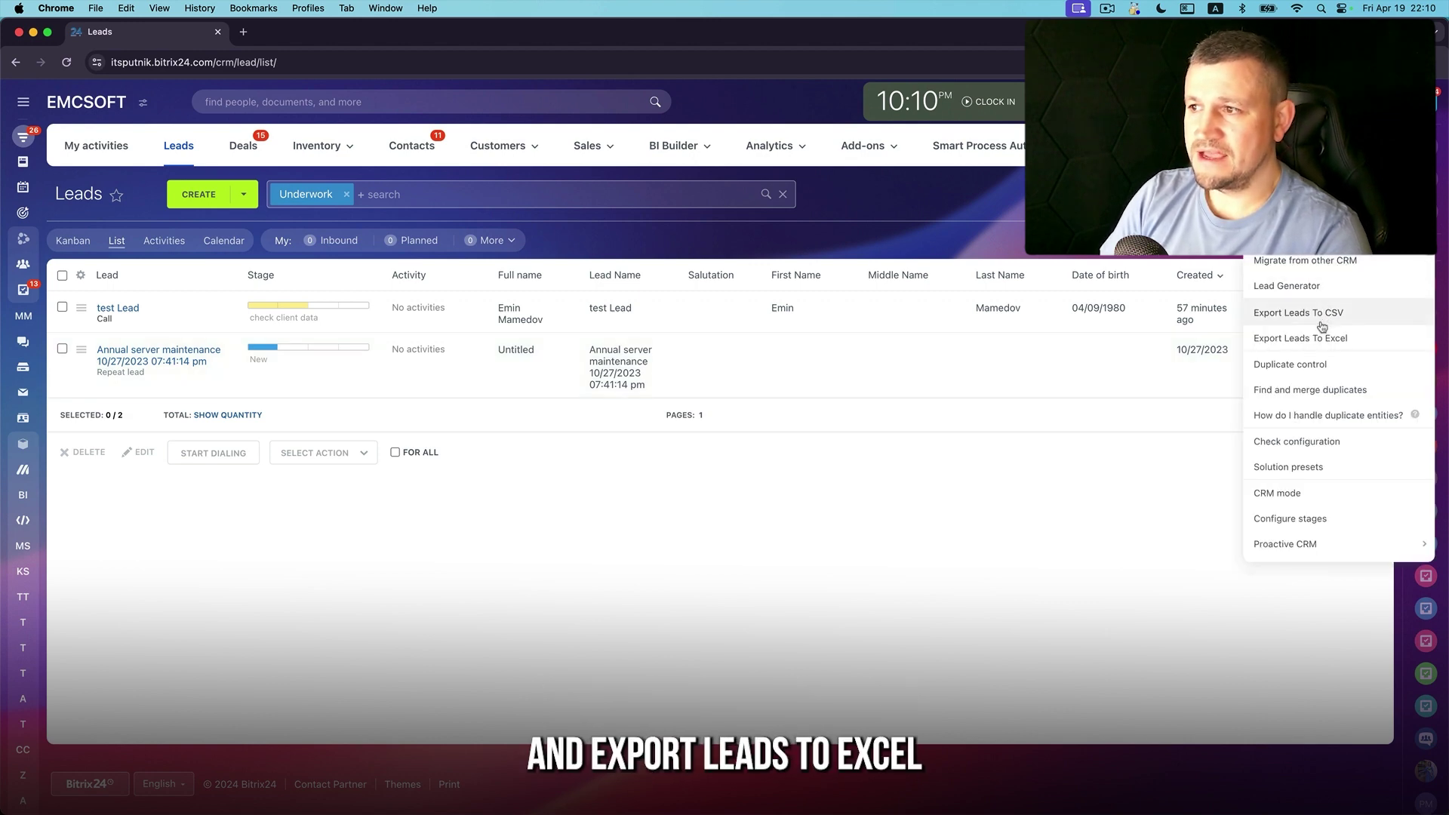
left_click(1345, 345)
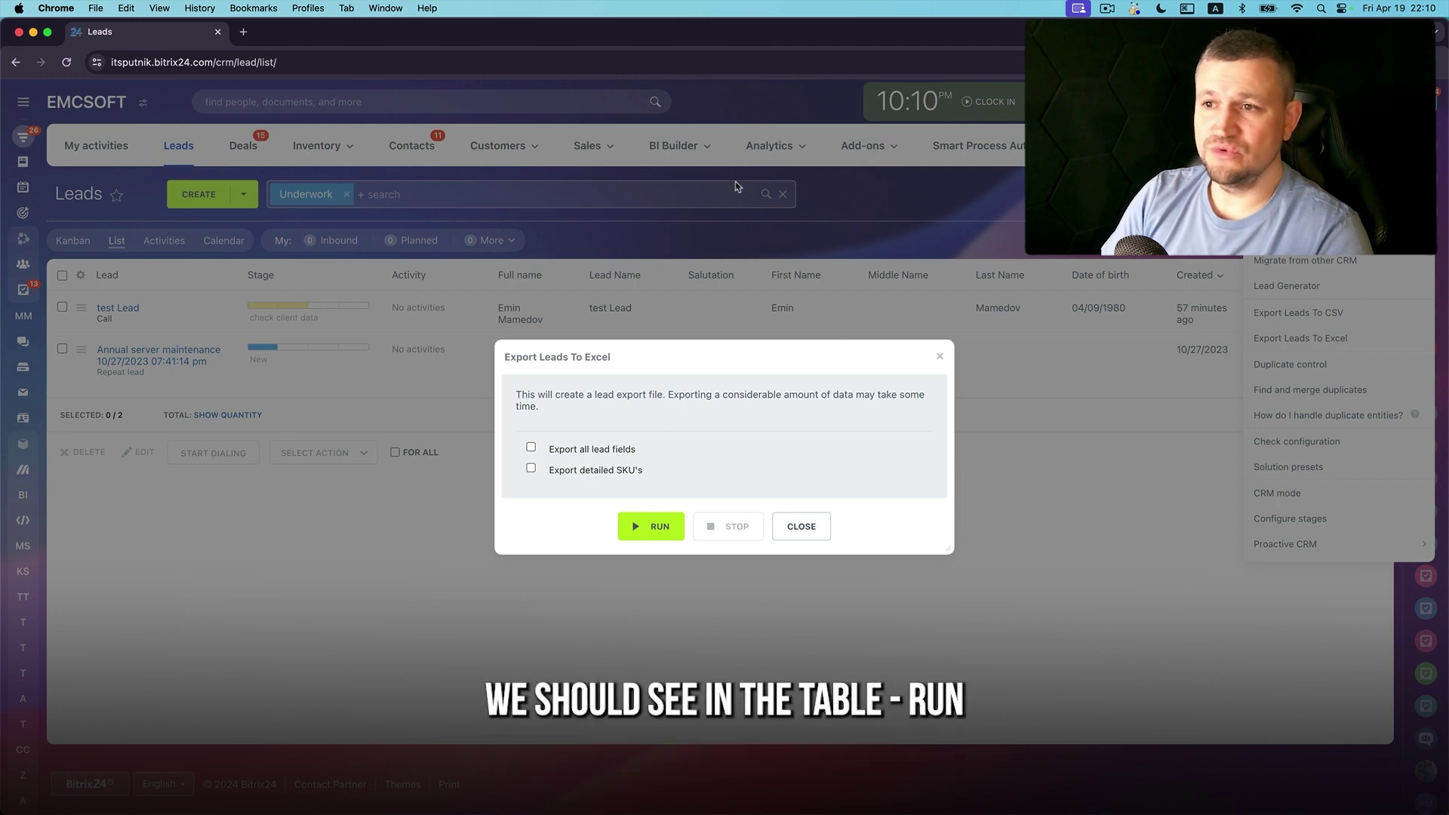
left_click(662, 526)
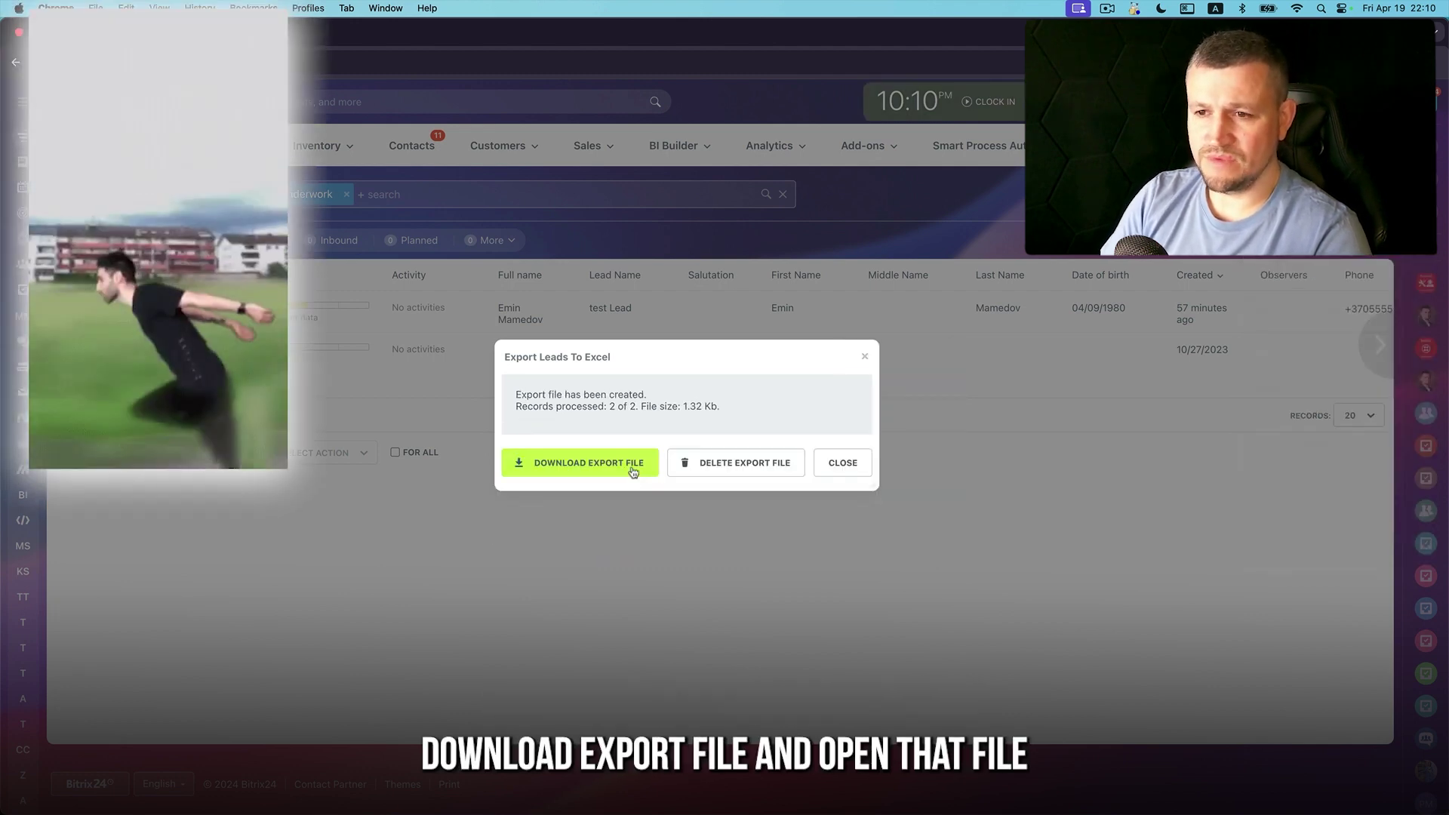
left_click(632, 471)
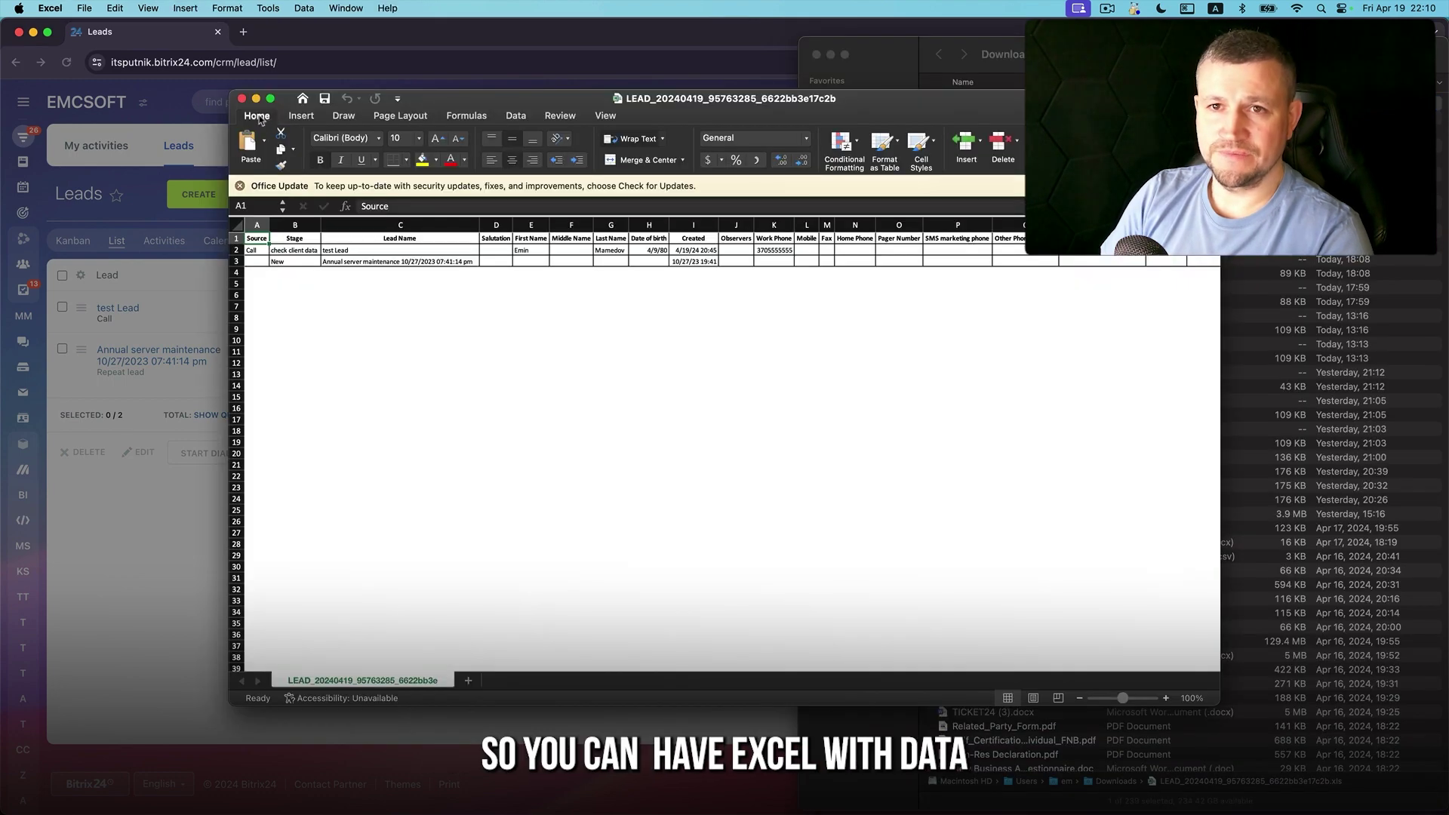
Scroll across the exported LEAD spreadsheet in Excel to review both leads' columns
scroll(548, 313, "up", 5)
scroll(548, 313, "right", 8)
scroll(548, 314, "right", 6)
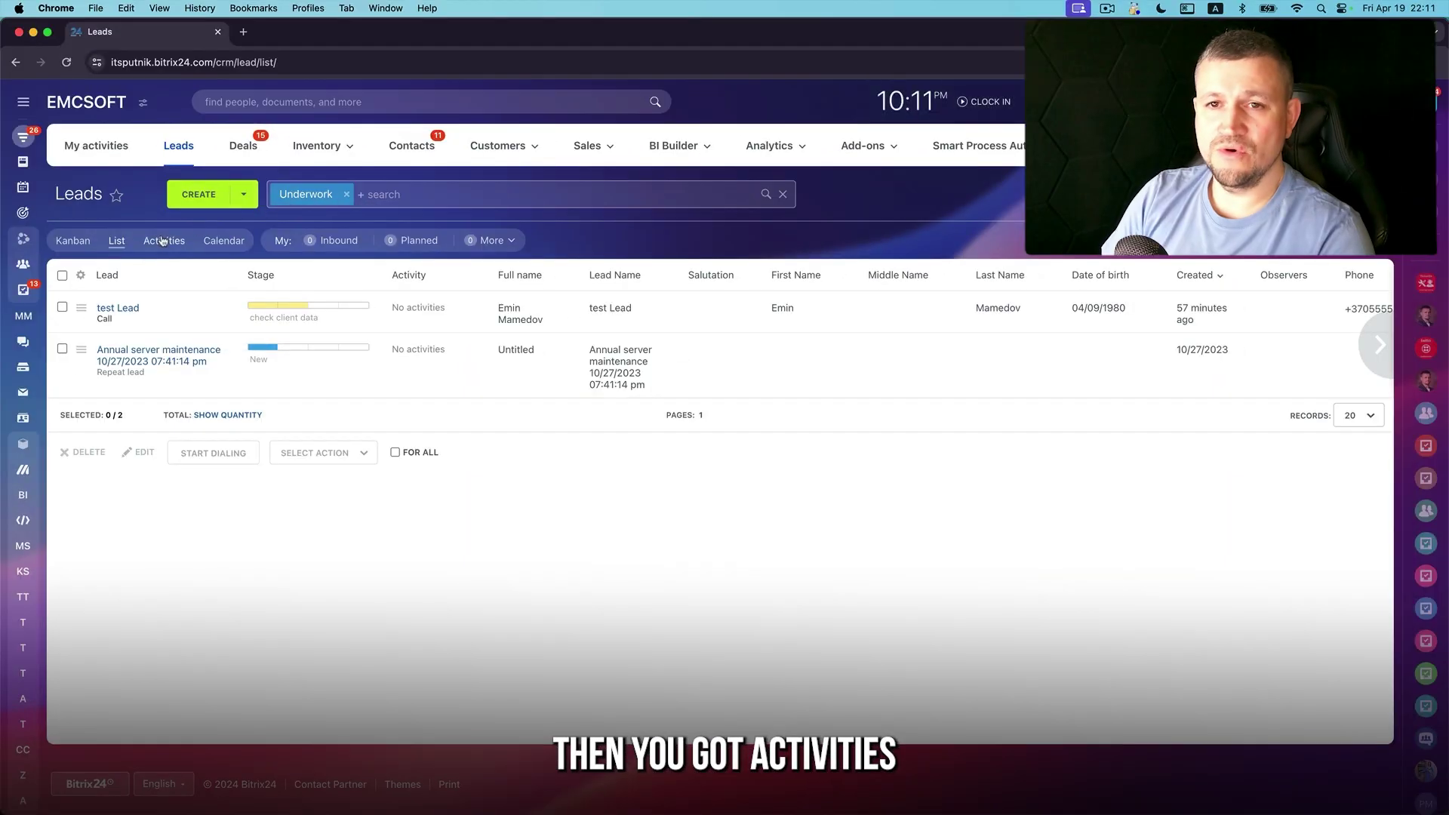
View the leads in the Activities view with both under Idle, then return to Kanban
left_click(164, 240)
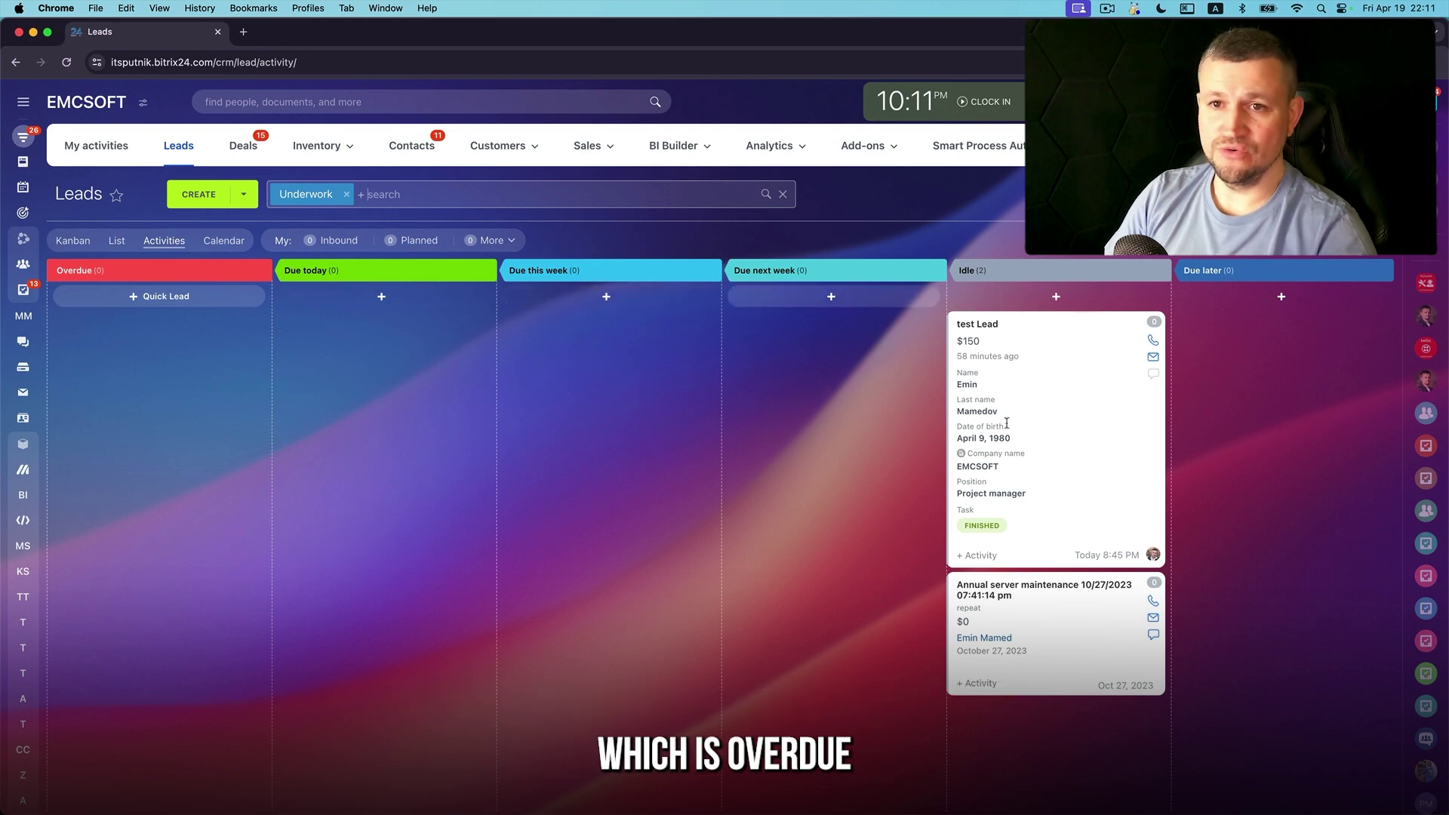
left_click(82, 241)
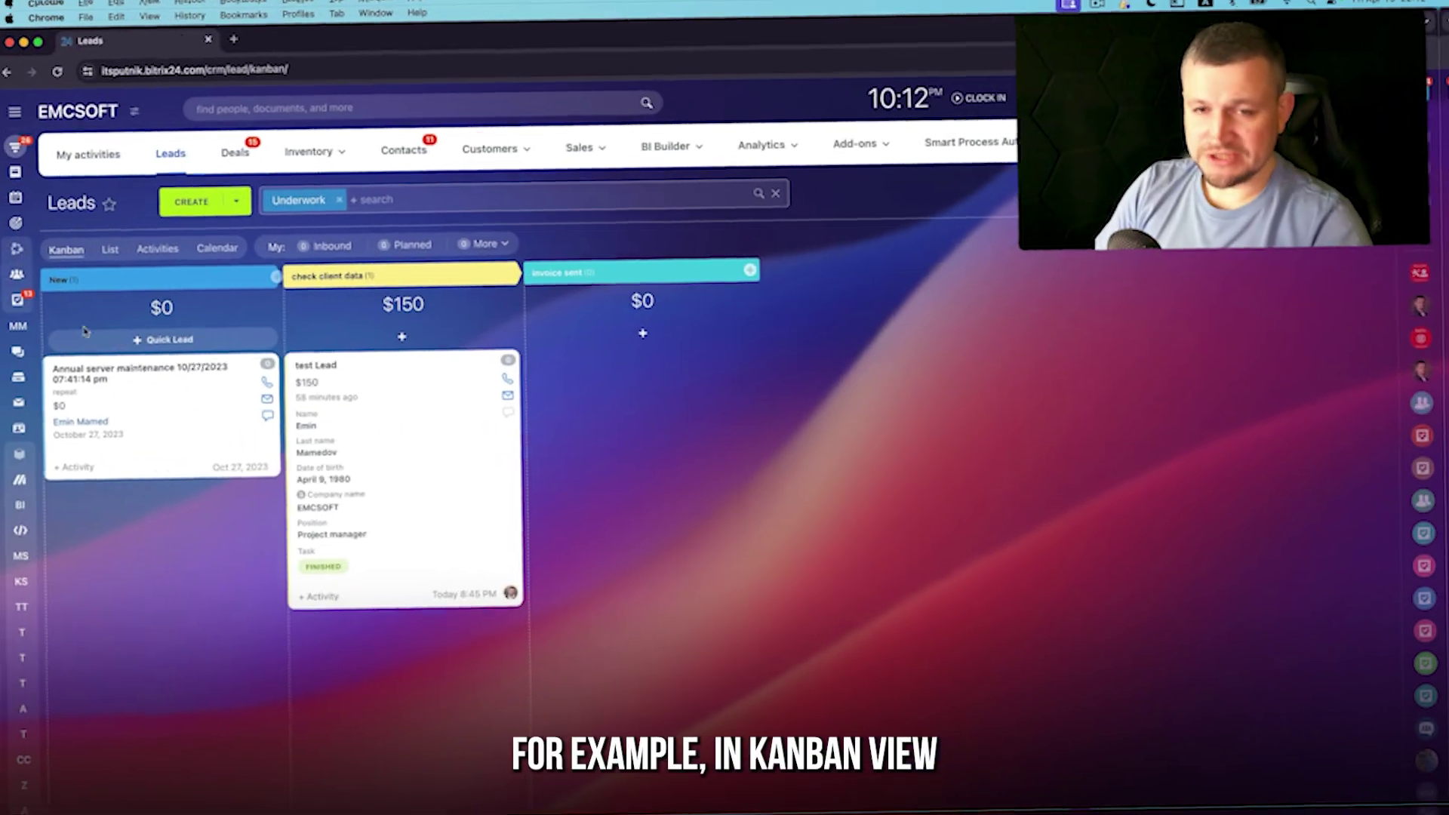
Give test Lead a 'create cotnract' activity due Tue, Apr 23 at 9:00 am
left_click(323, 362)
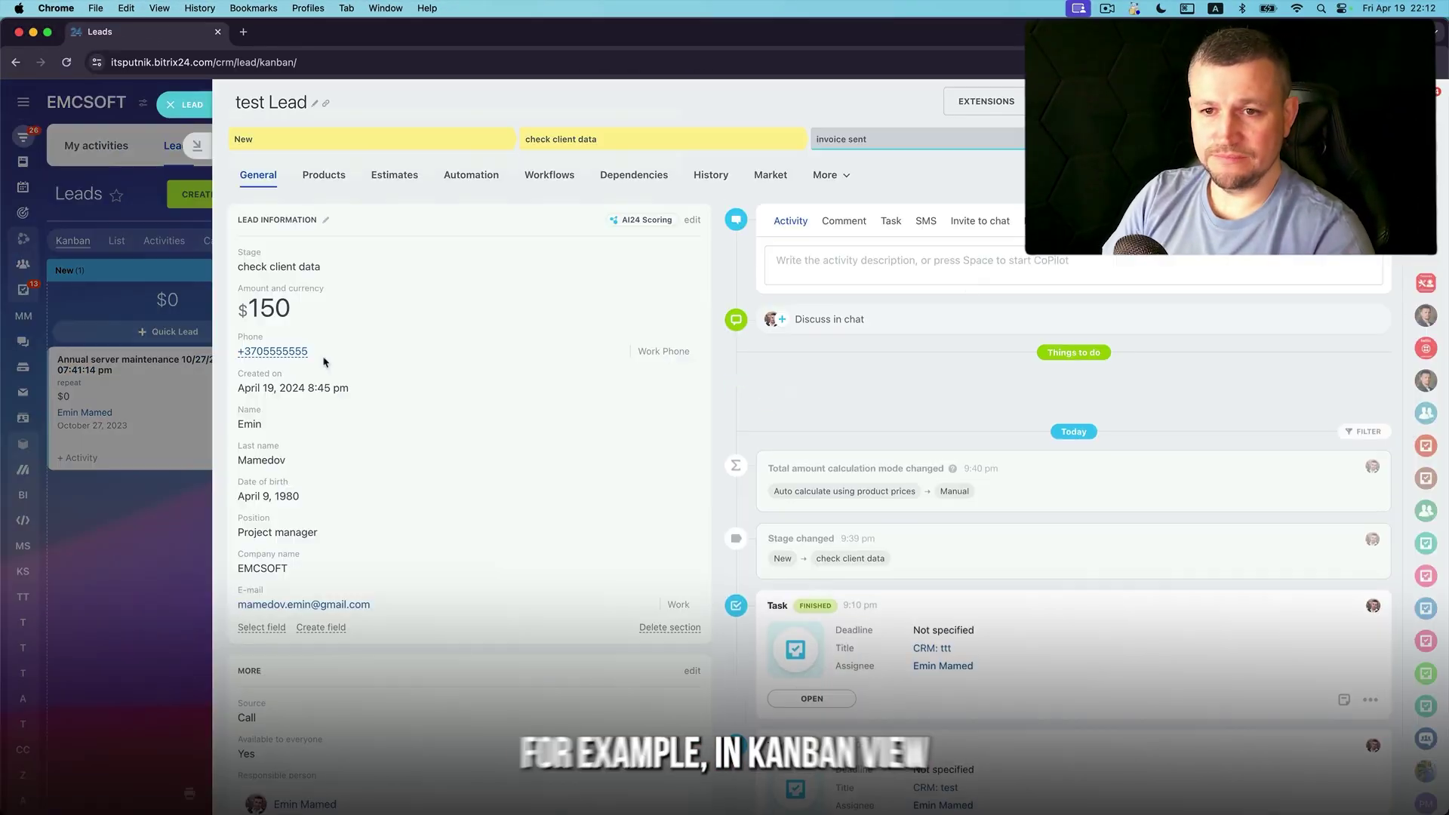
left_click(804, 262)
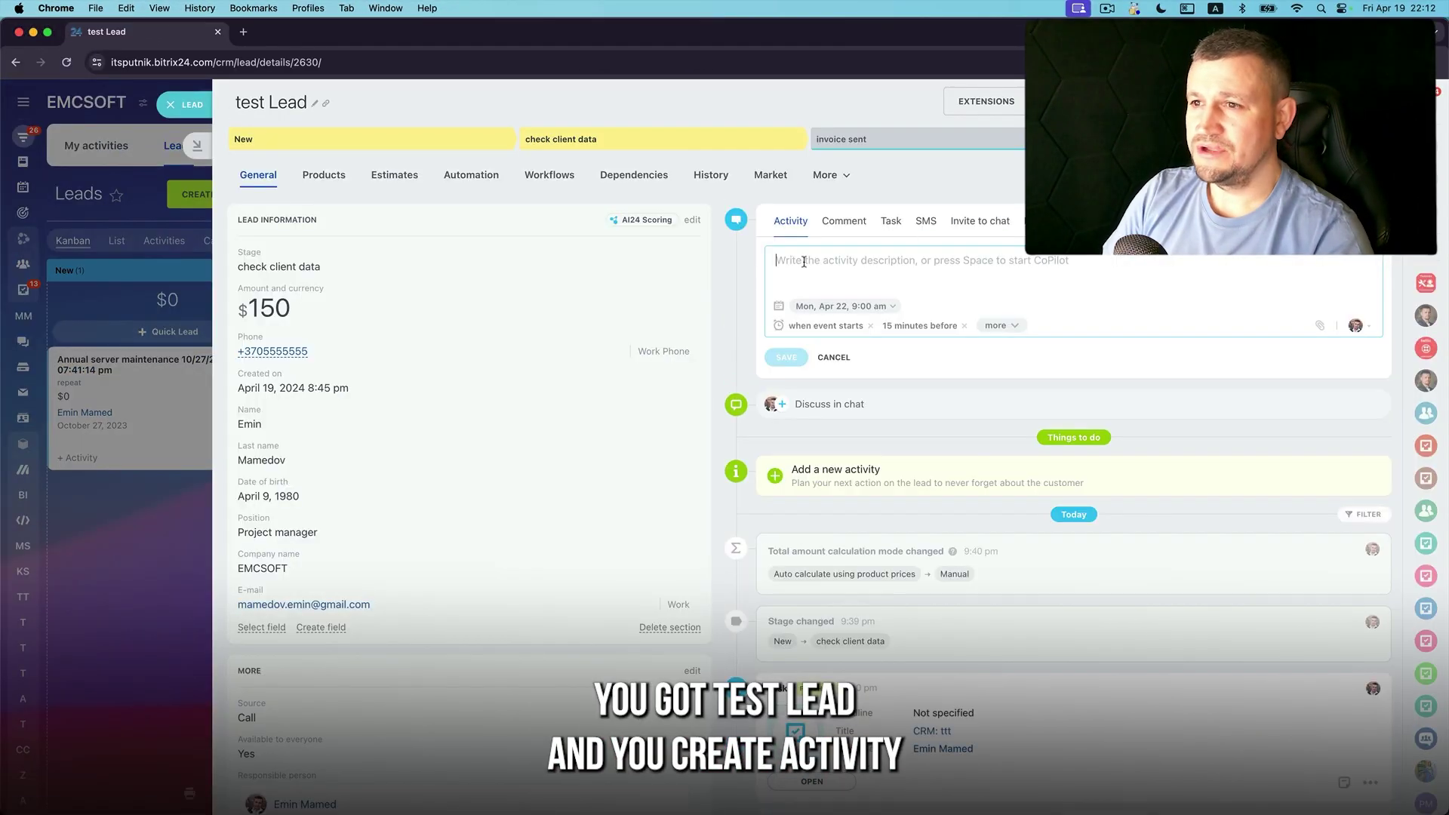
type("create cotnract")
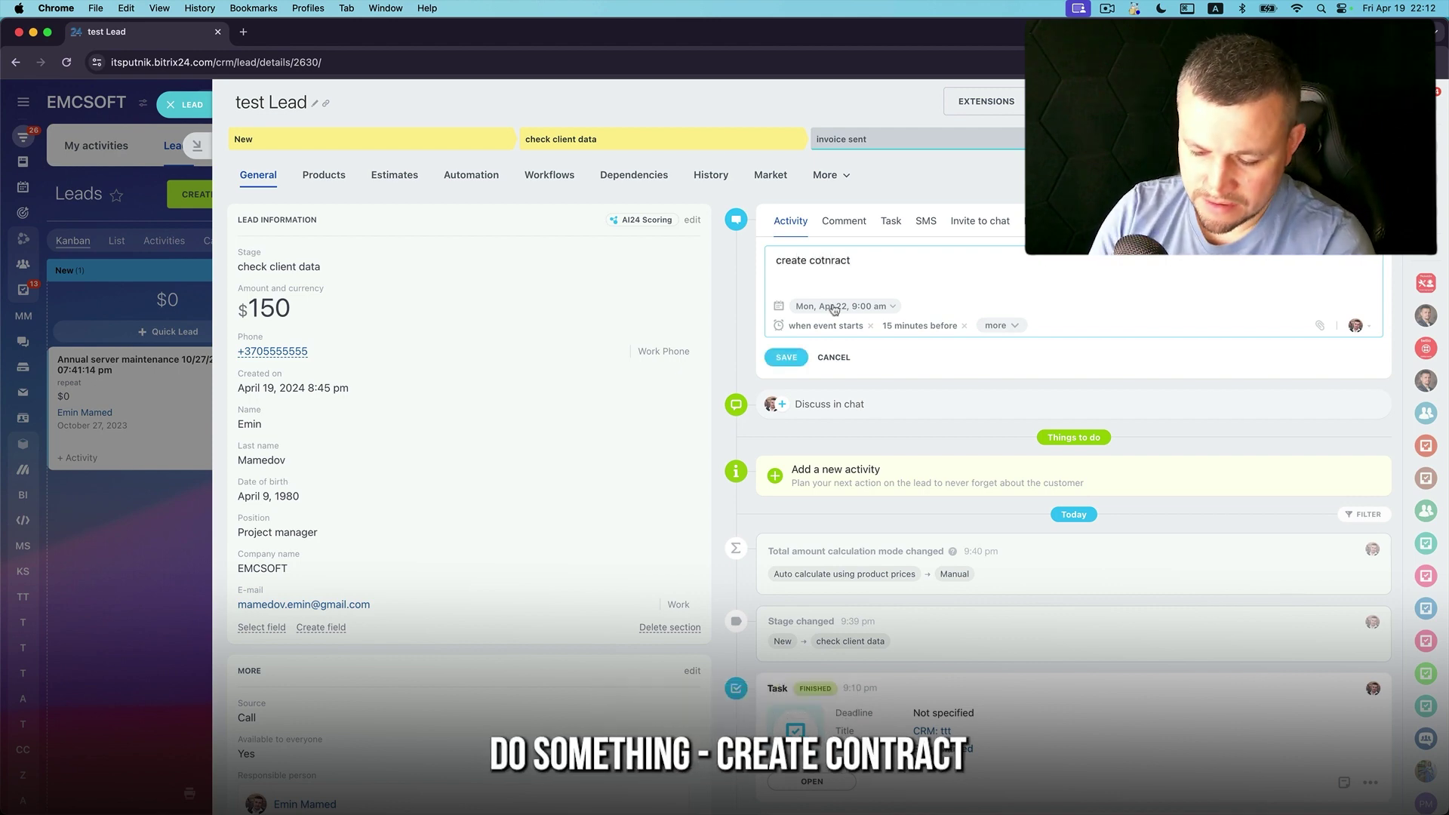
left_click(834, 307)
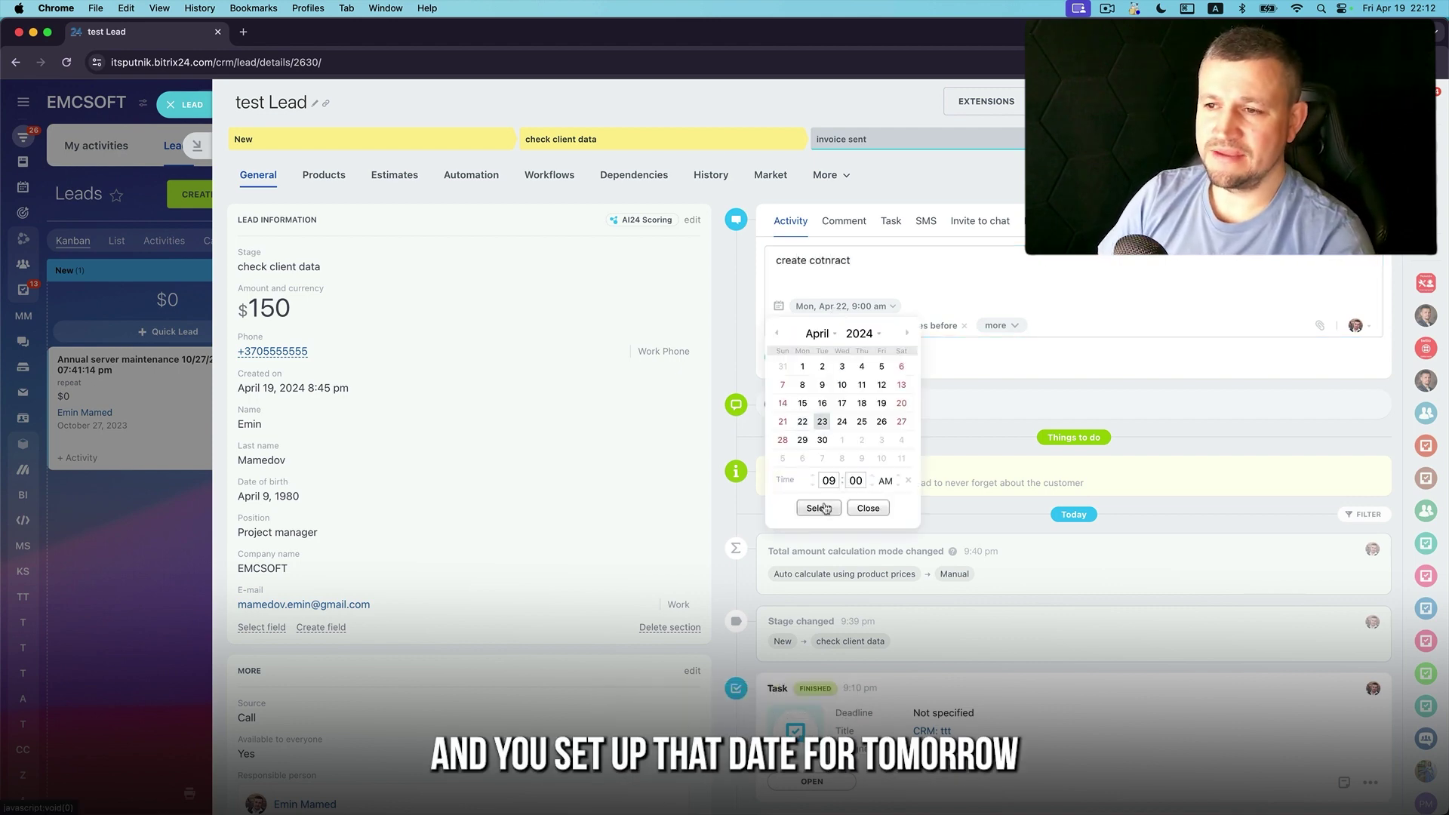
left_click(826, 508)
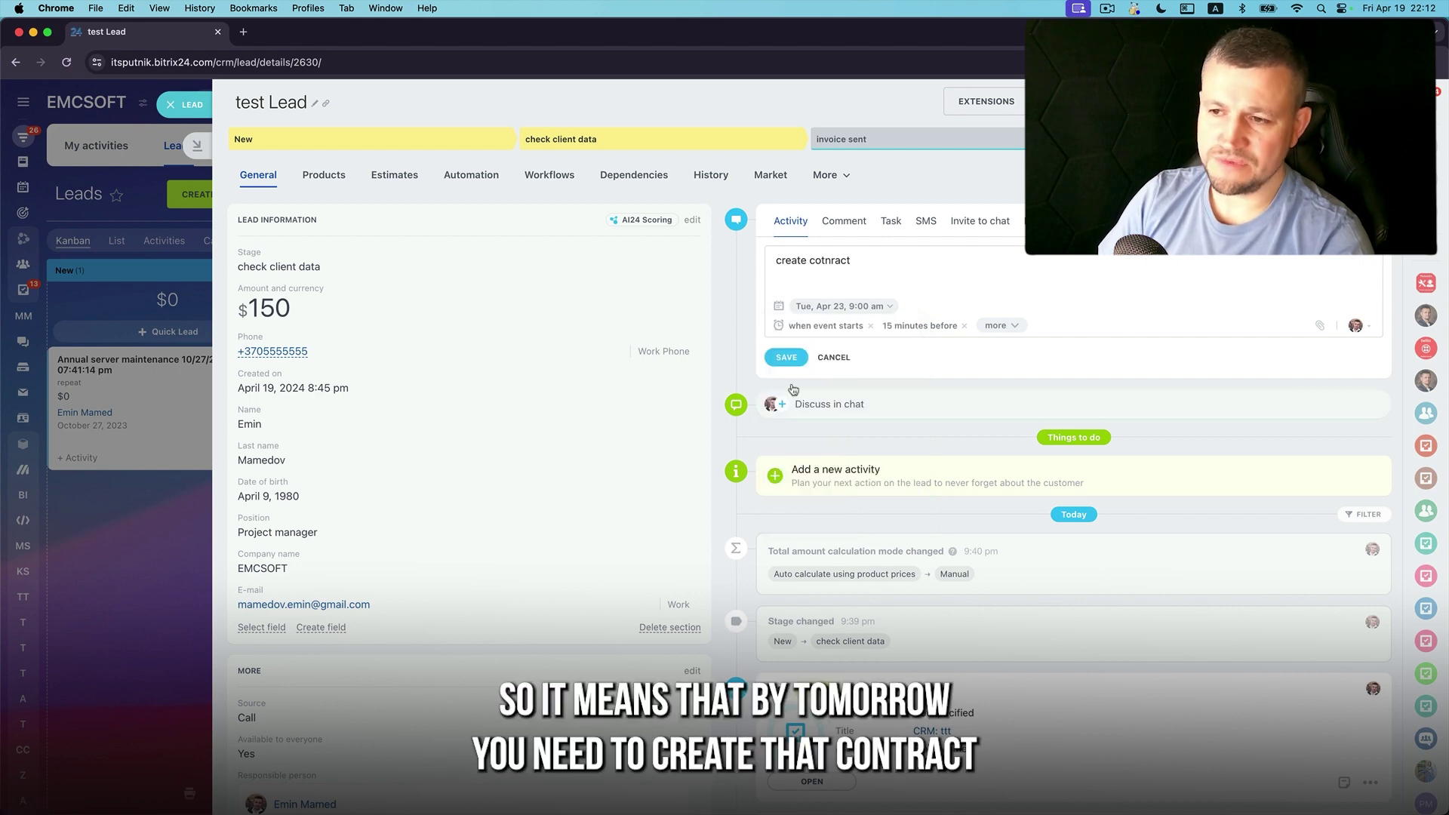
left_click(790, 357)
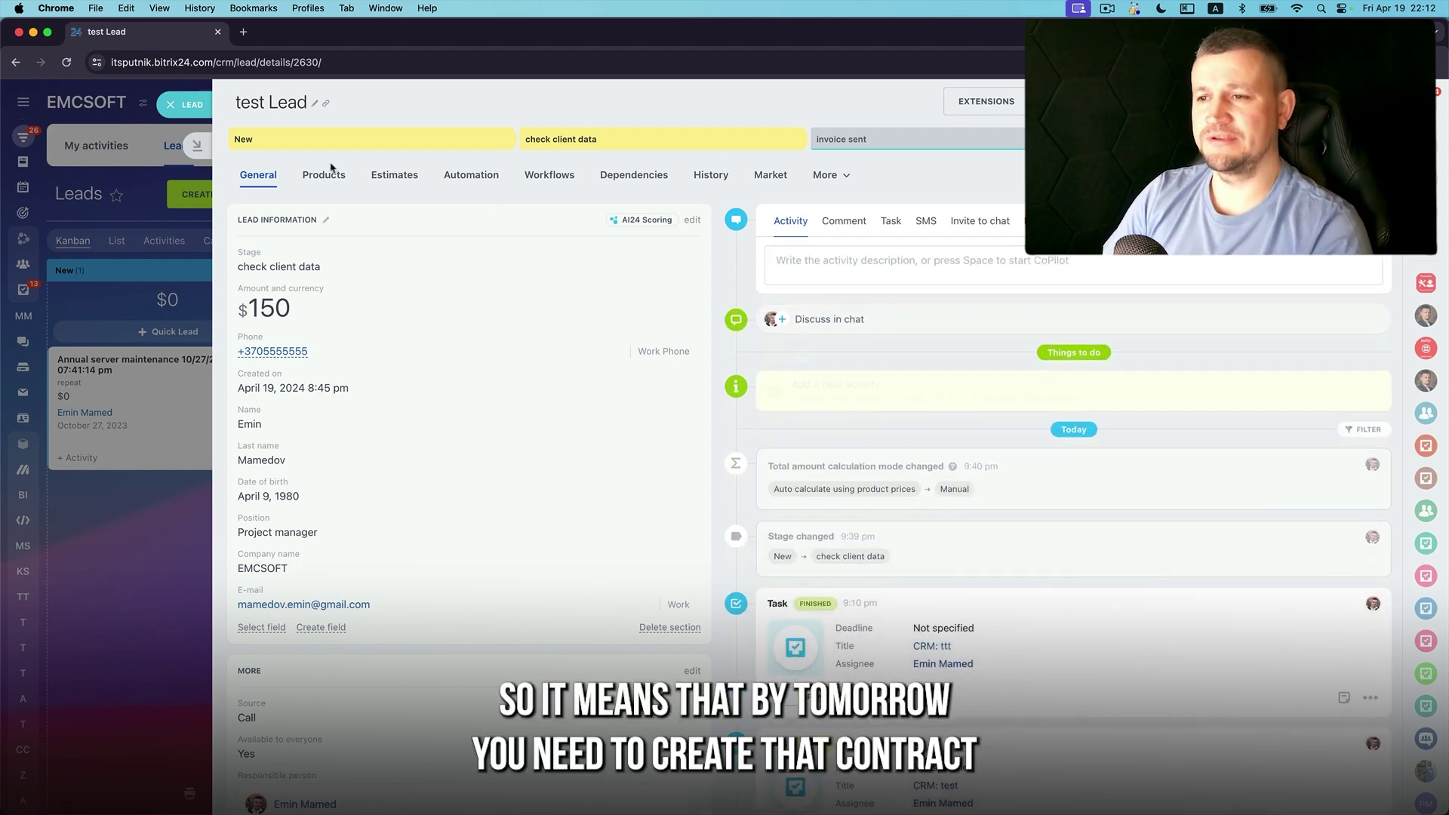
left_click(208, 111)
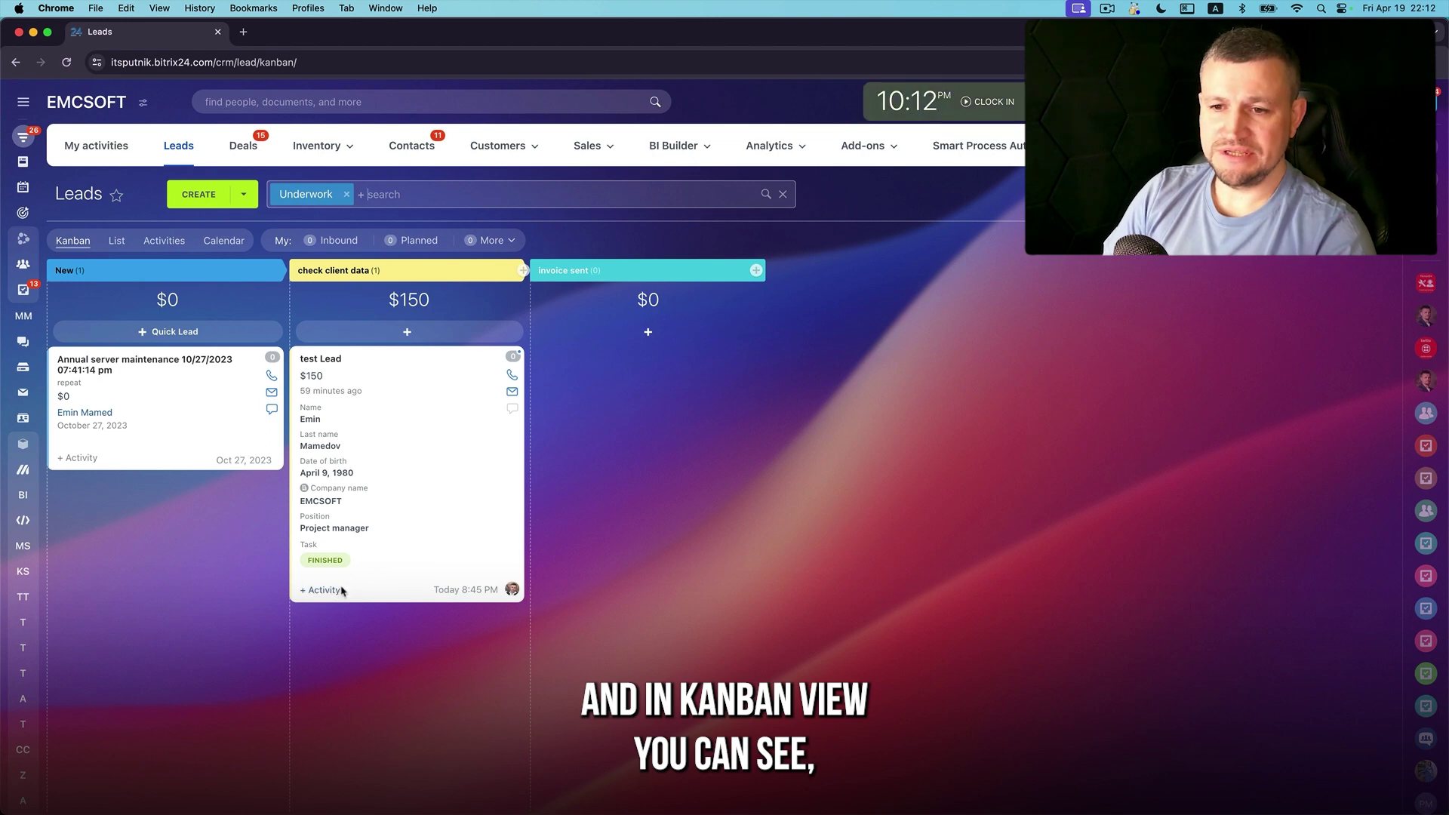
Move the contract deadline to today, add a Contact customer activity, and show the Activities view
left_click(361, 505)
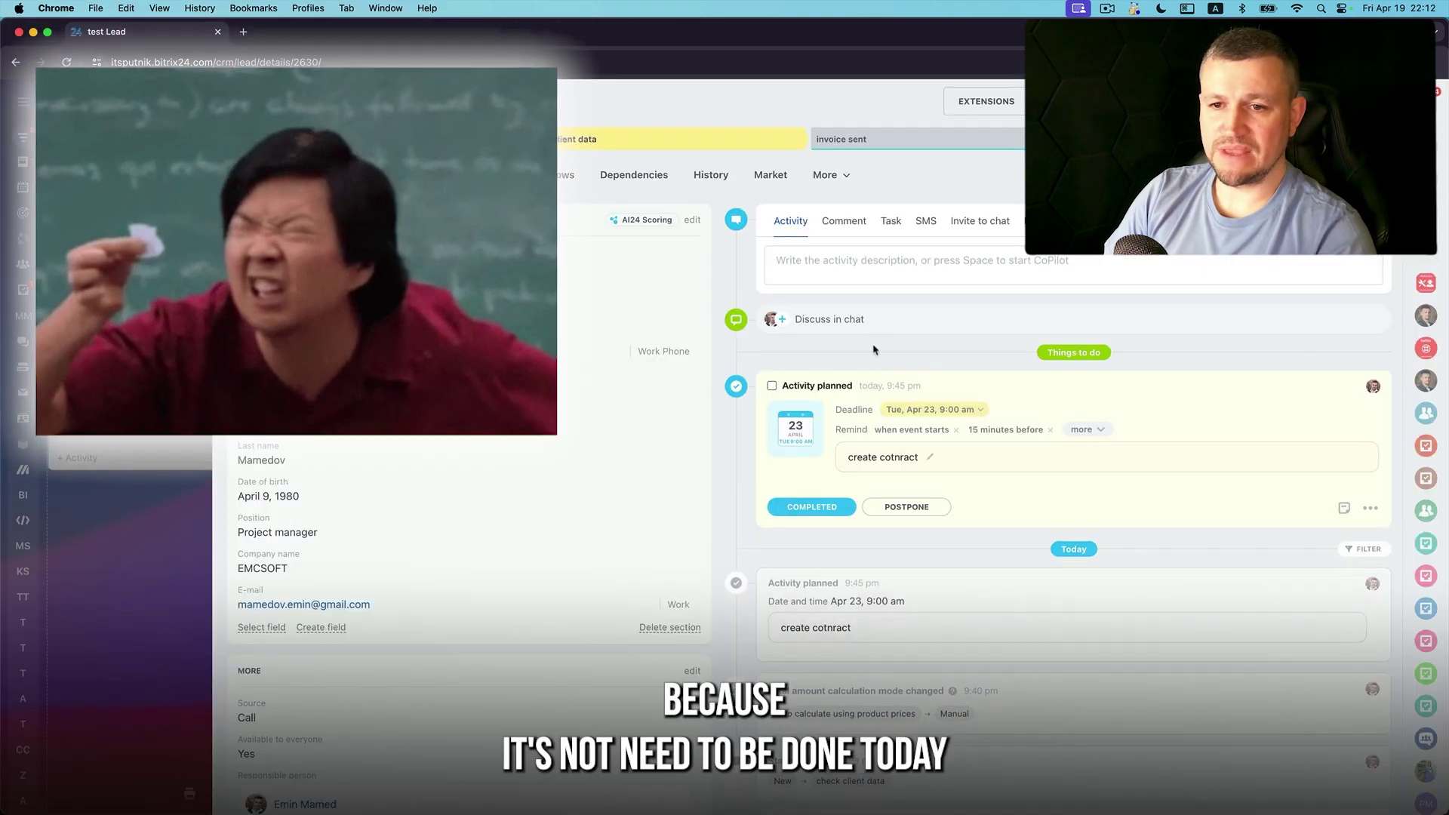
left_click(933, 410)
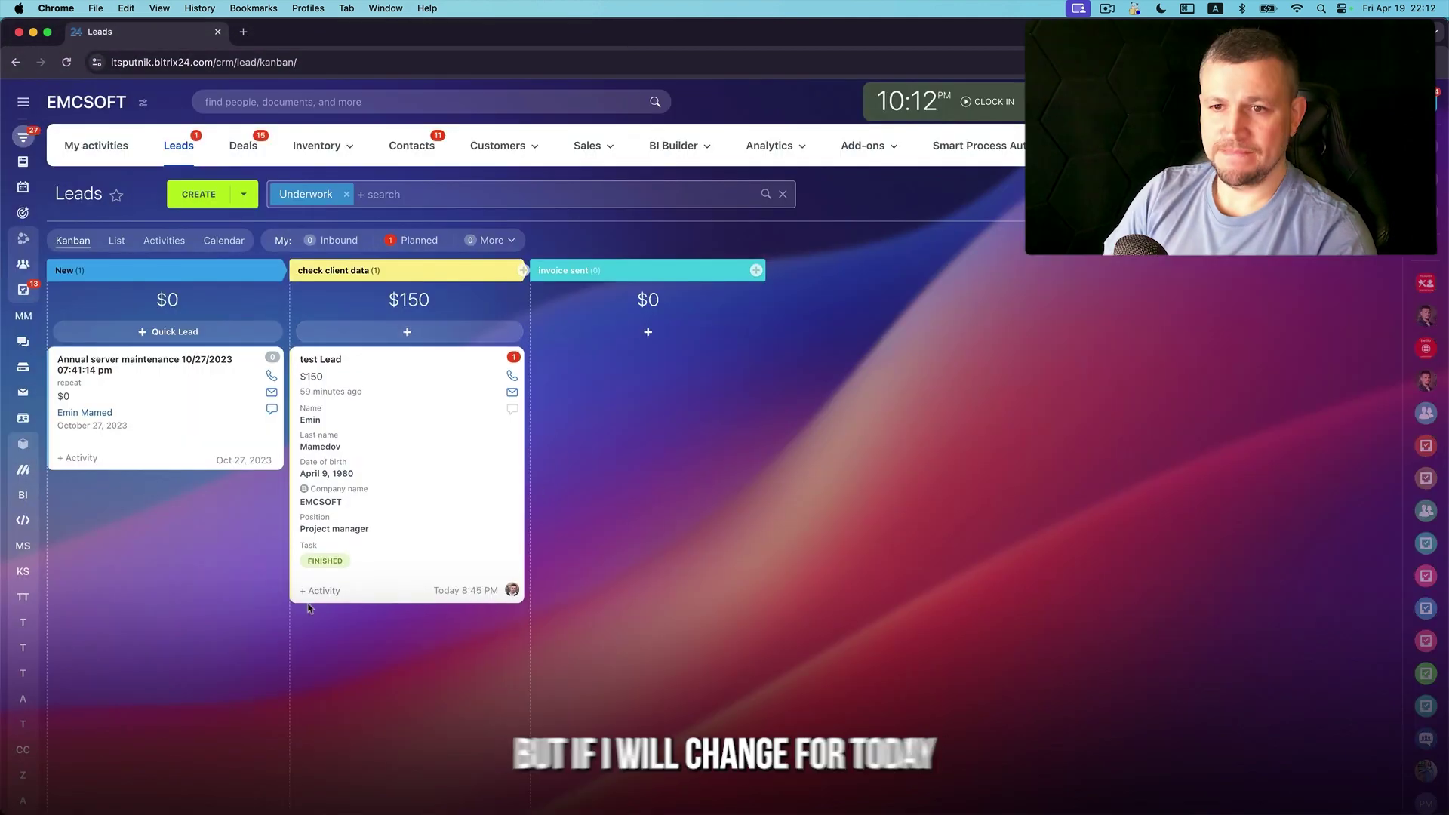
left_click(323, 592)
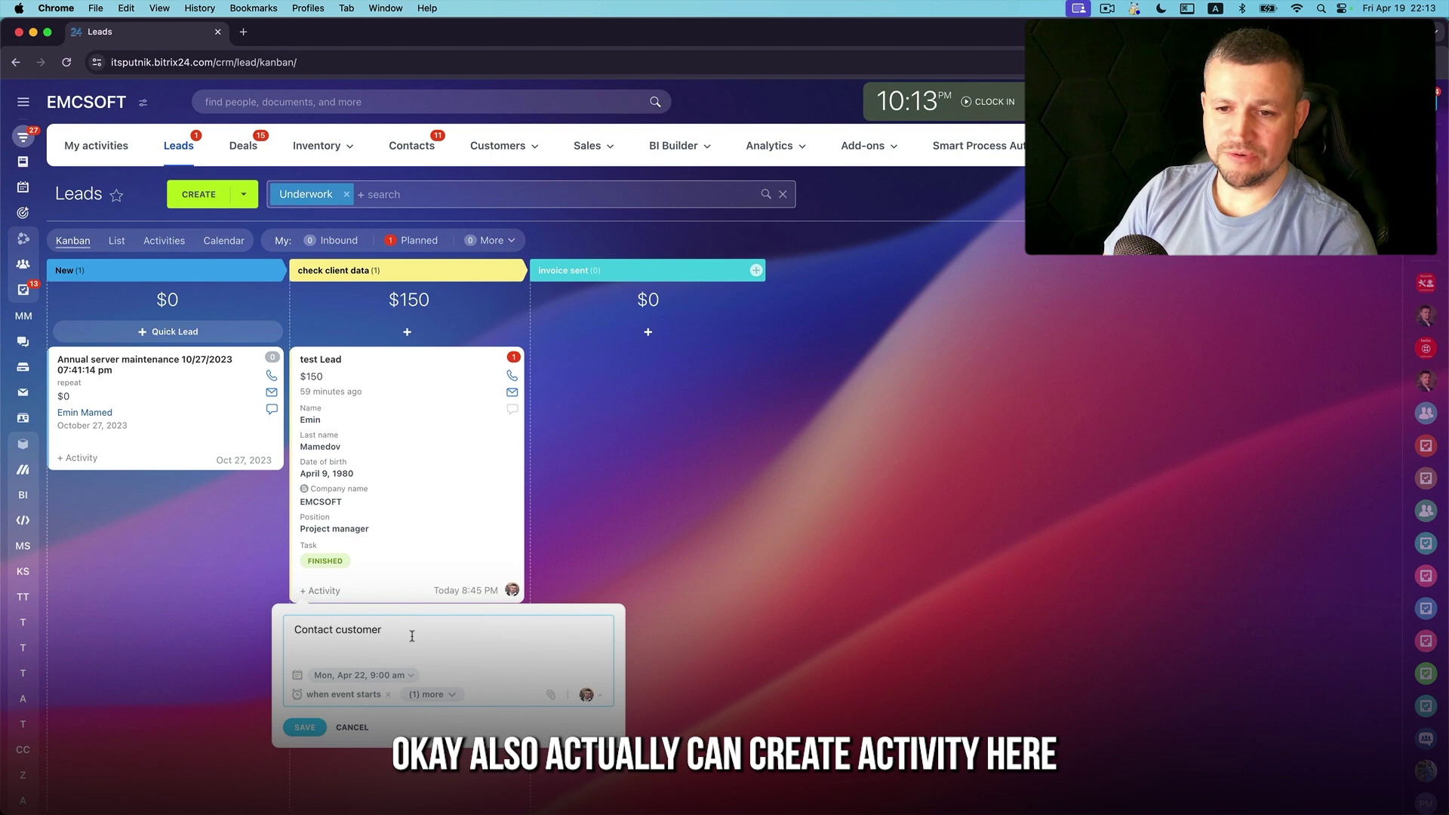
left_click(309, 728)
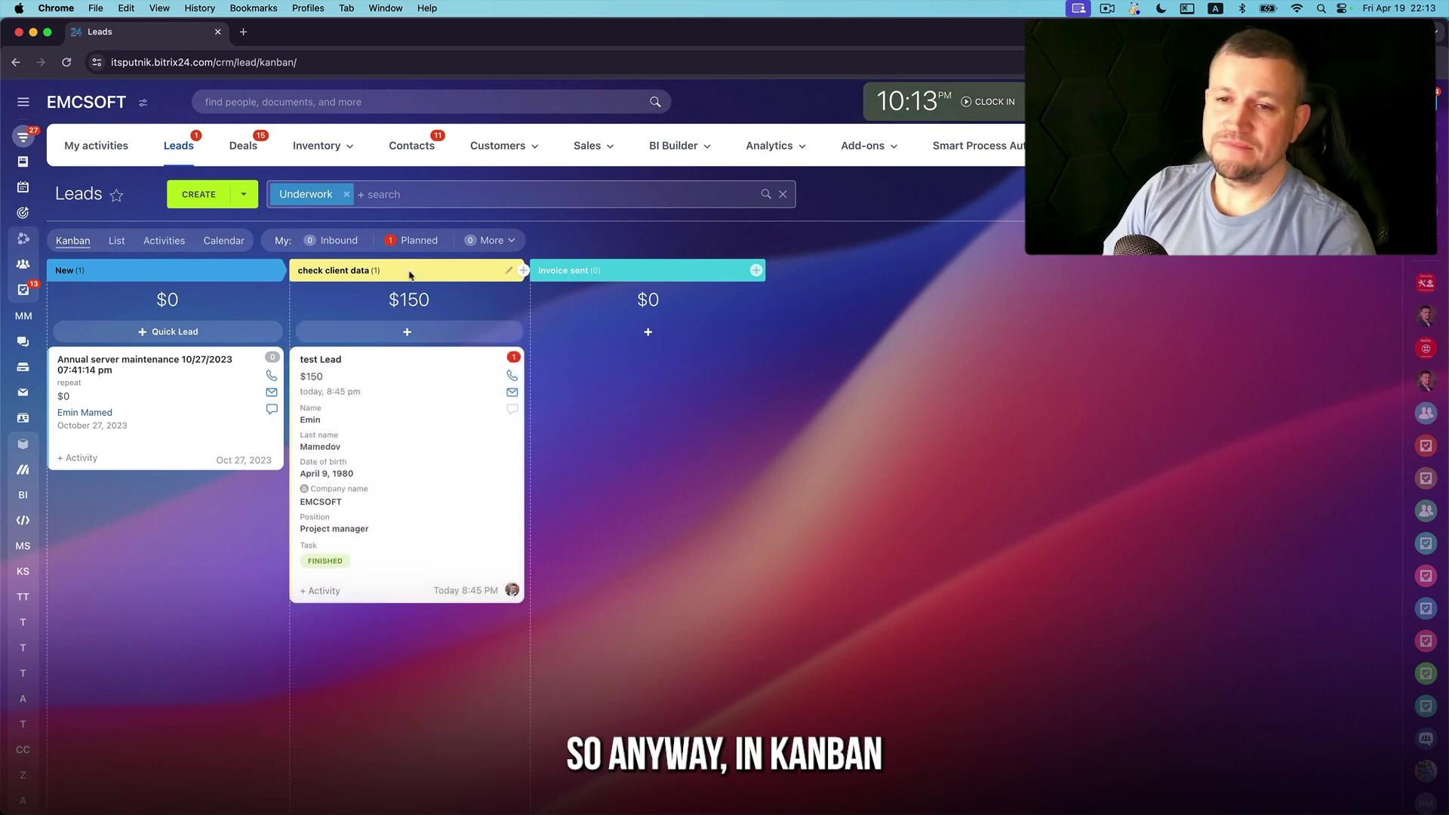
left_click(166, 249)
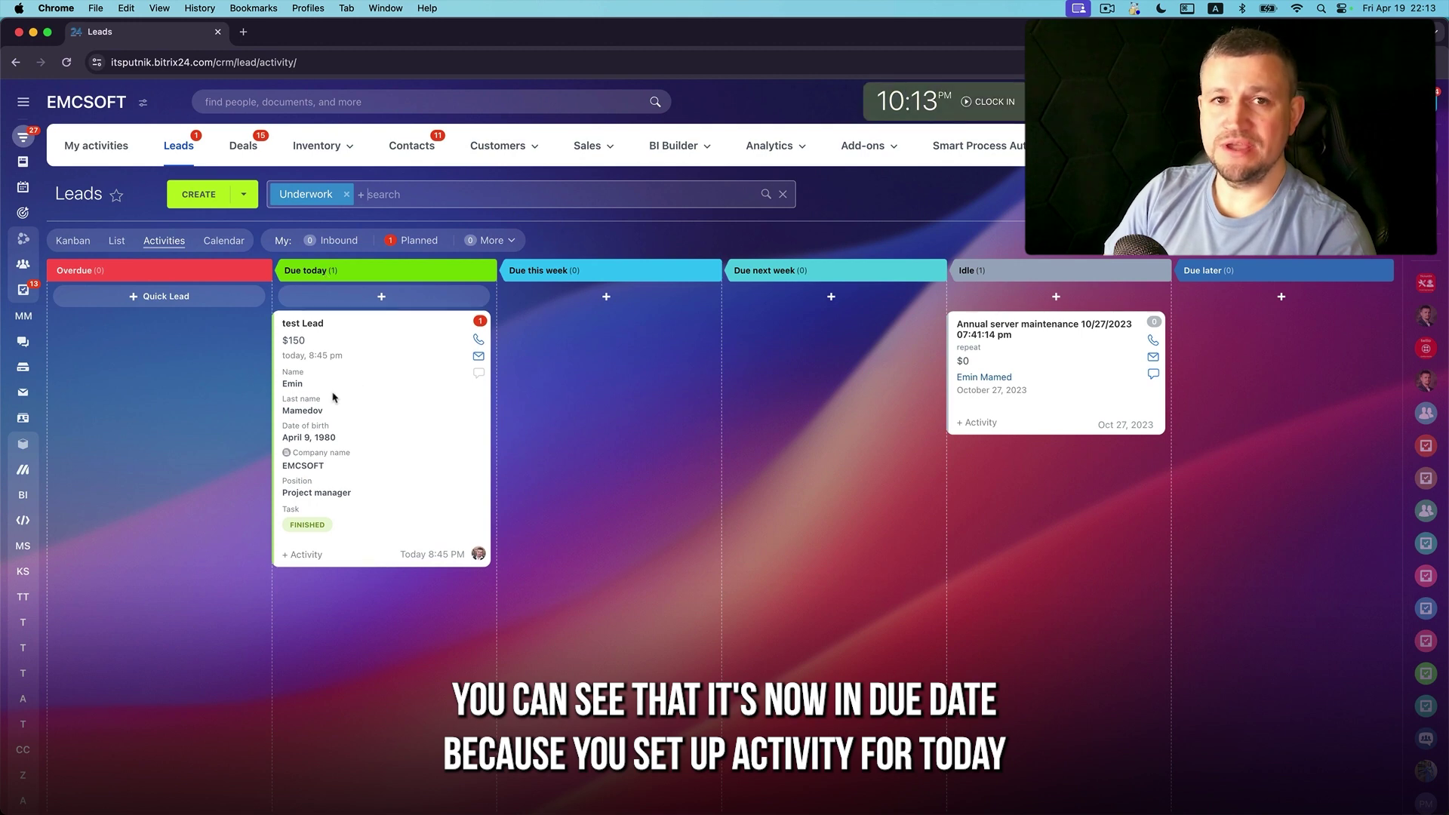
Complete the contract activity and drag test Lead into the Due next week column
left_click(316, 327)
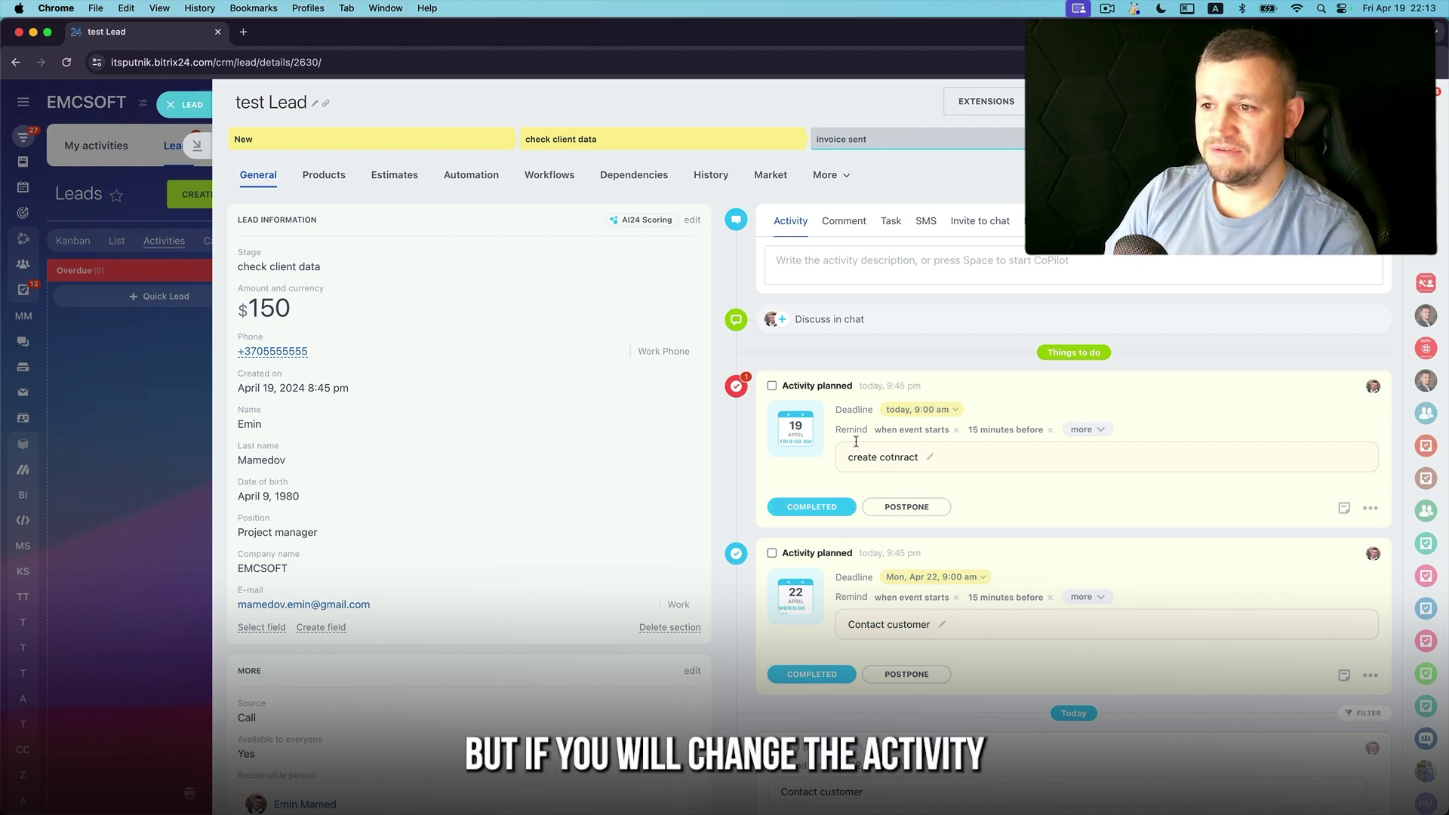
left_click(842, 506)
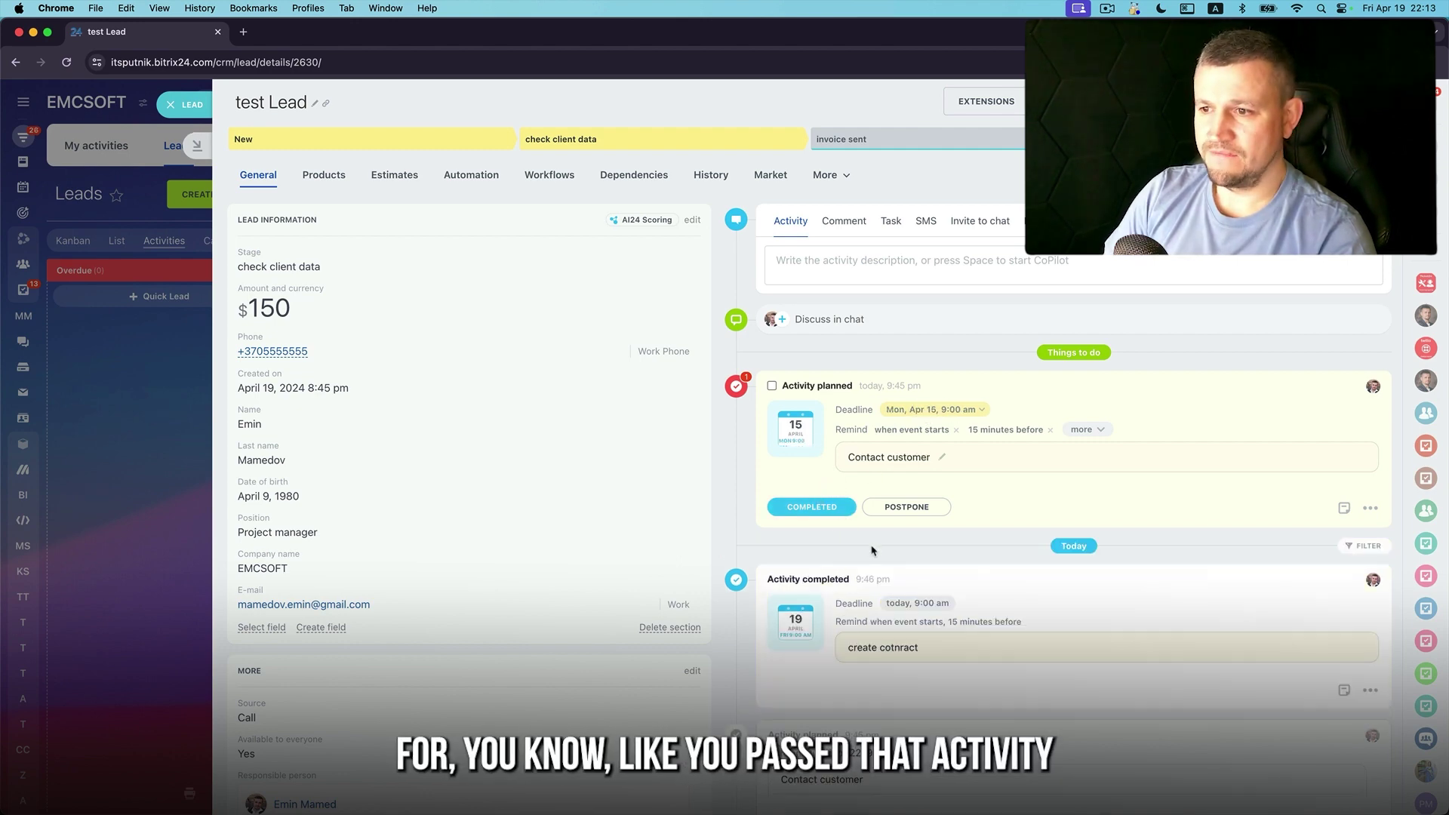
left_click(184, 106)
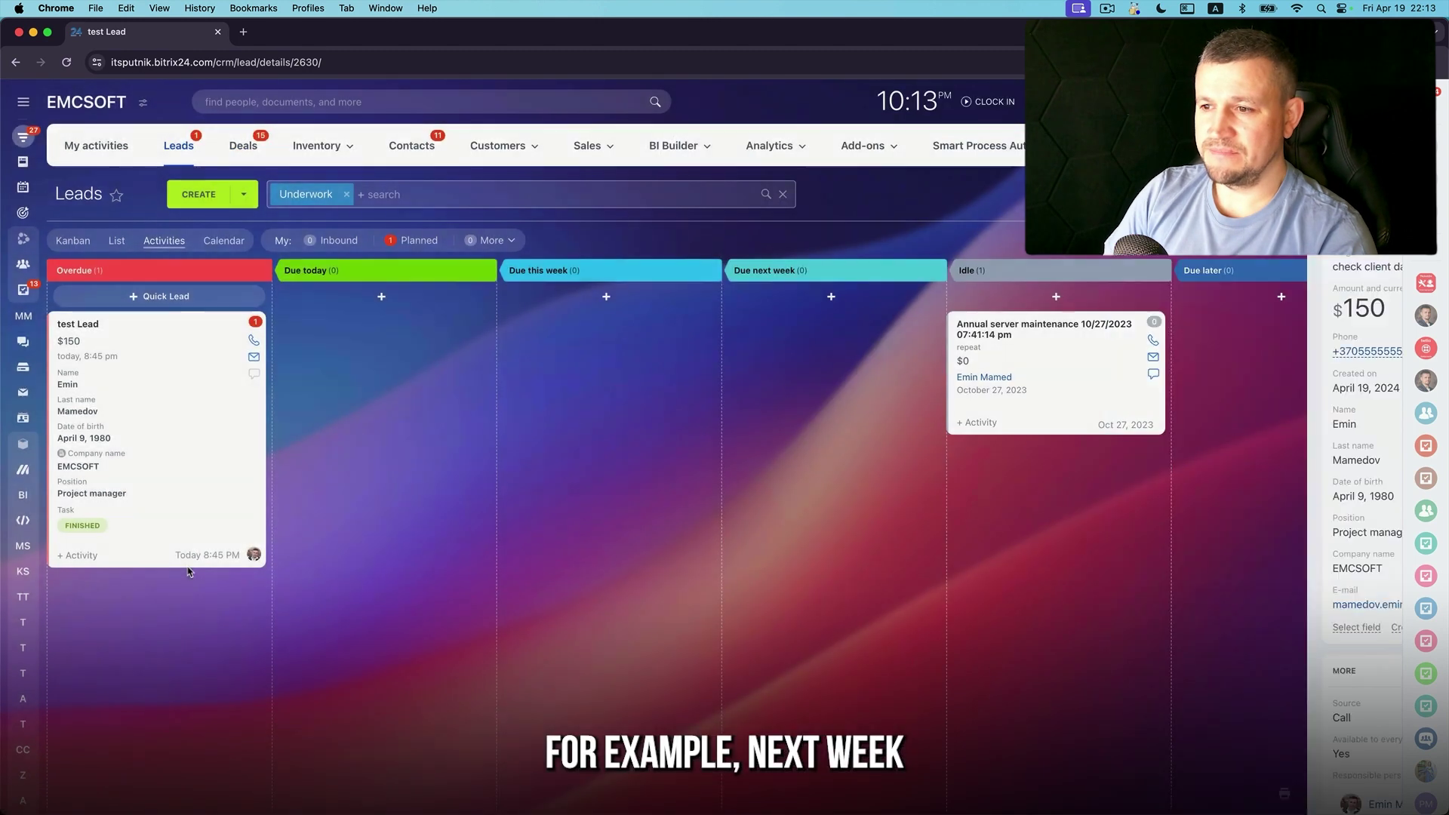
left_click_drag(81, 335, 755, 334)
Reschedule the Contact customer activity's deadline to Tue, Apr 30
left_click(760, 325)
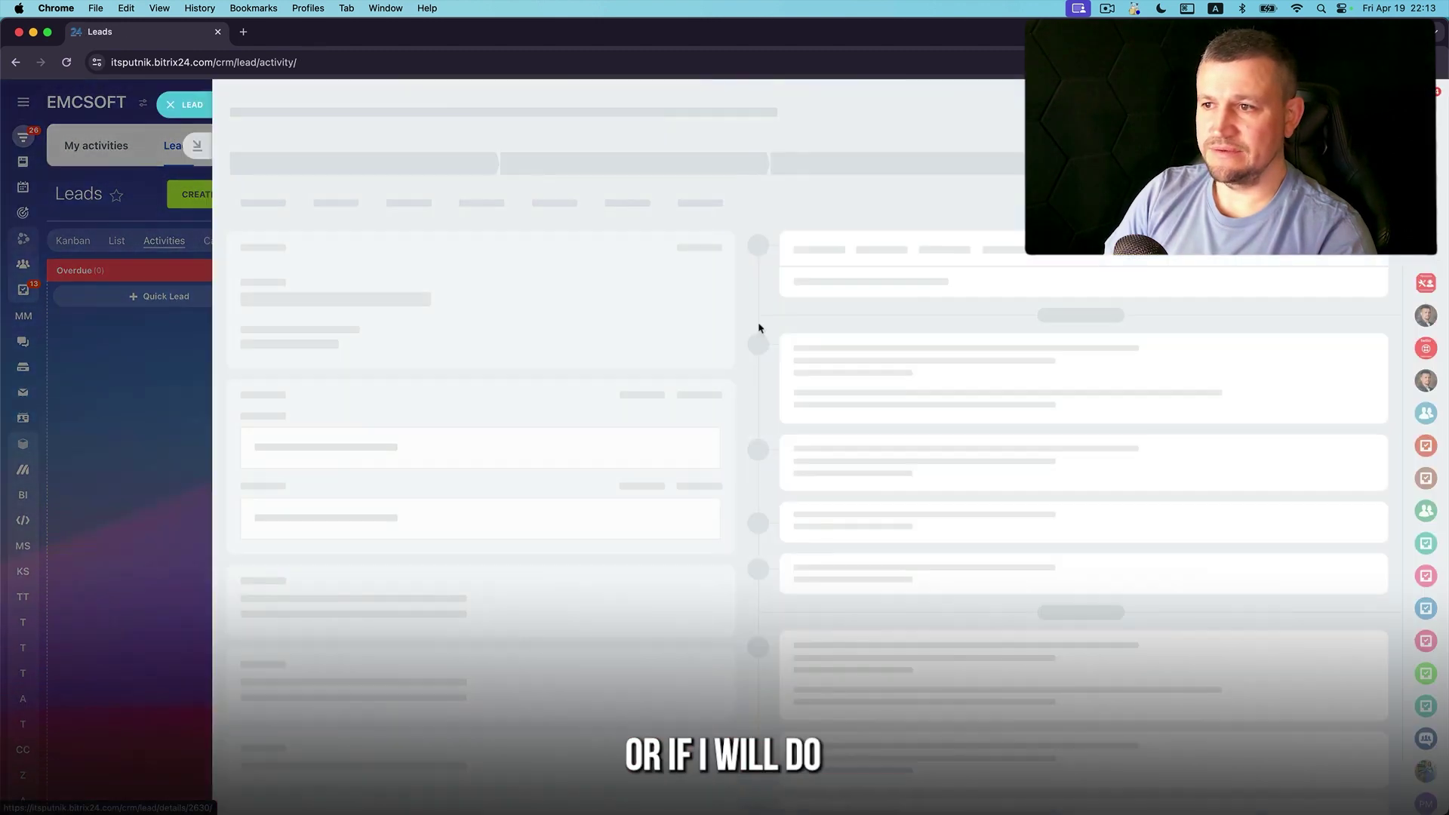
left_click(954, 410)
left_click(943, 540)
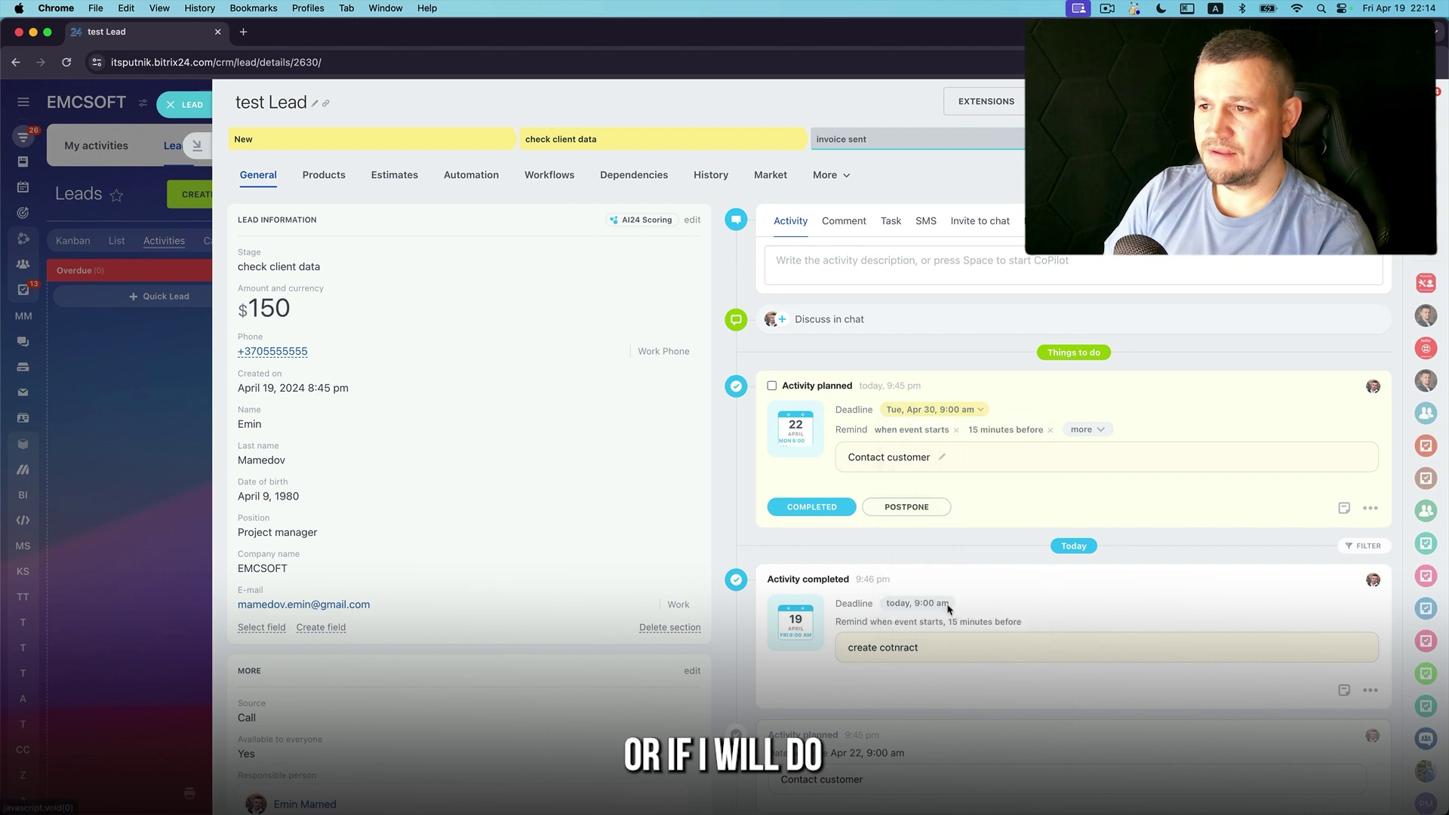
left_click(193, 104)
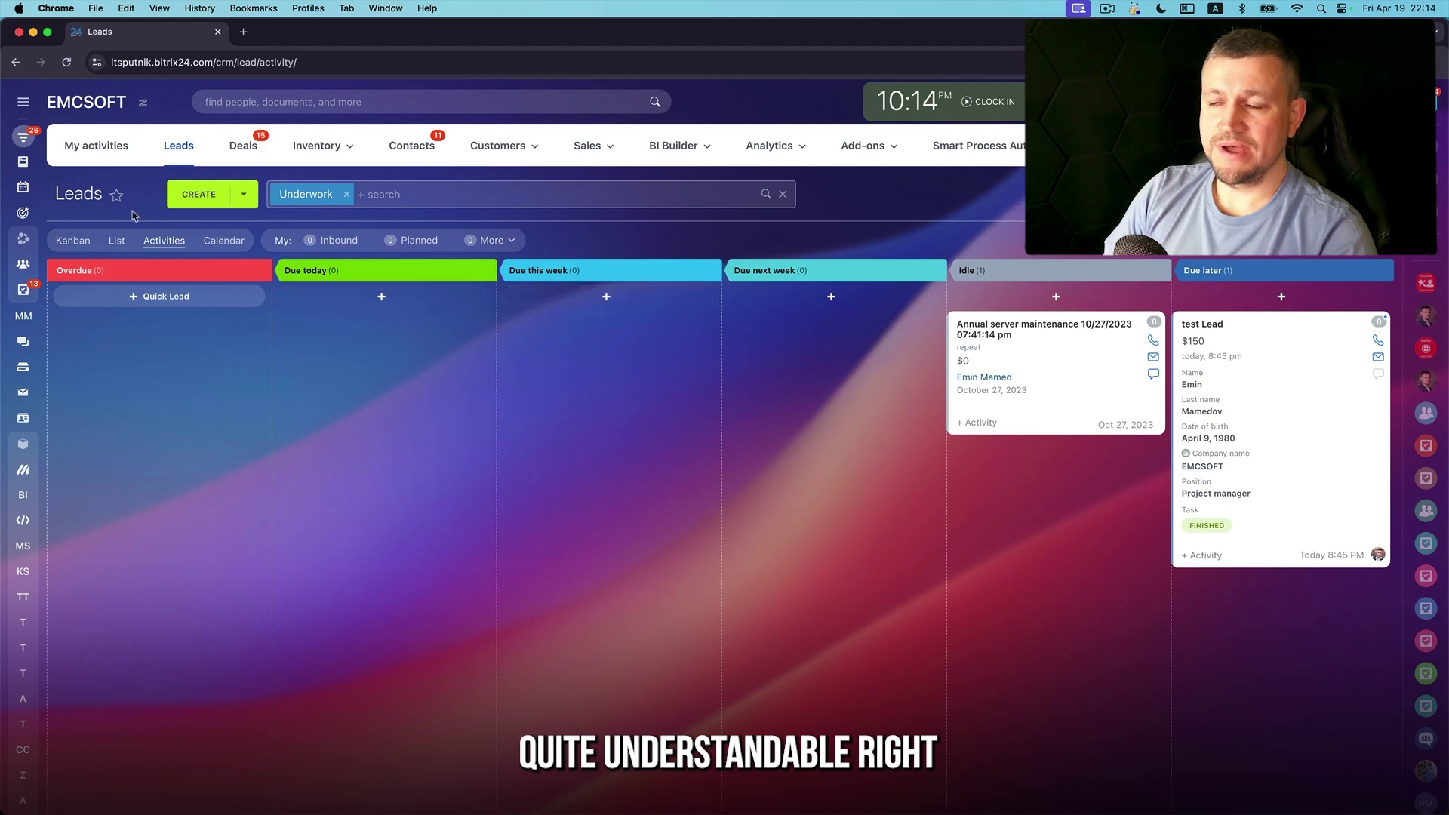
Glance at the Calendar view, then back on Kanban open and close test Lead
left_click(225, 243)
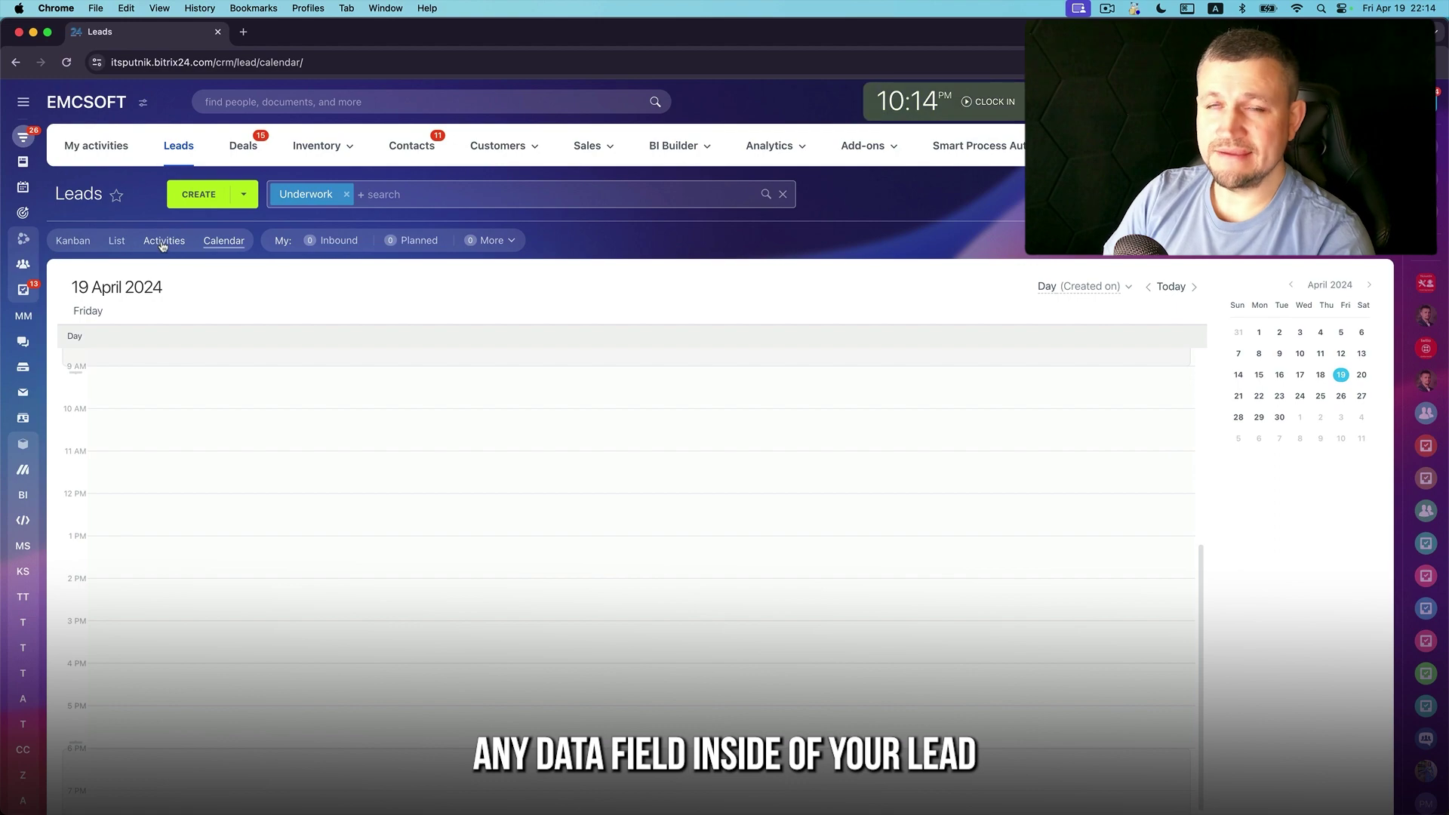
left_click(77, 242)
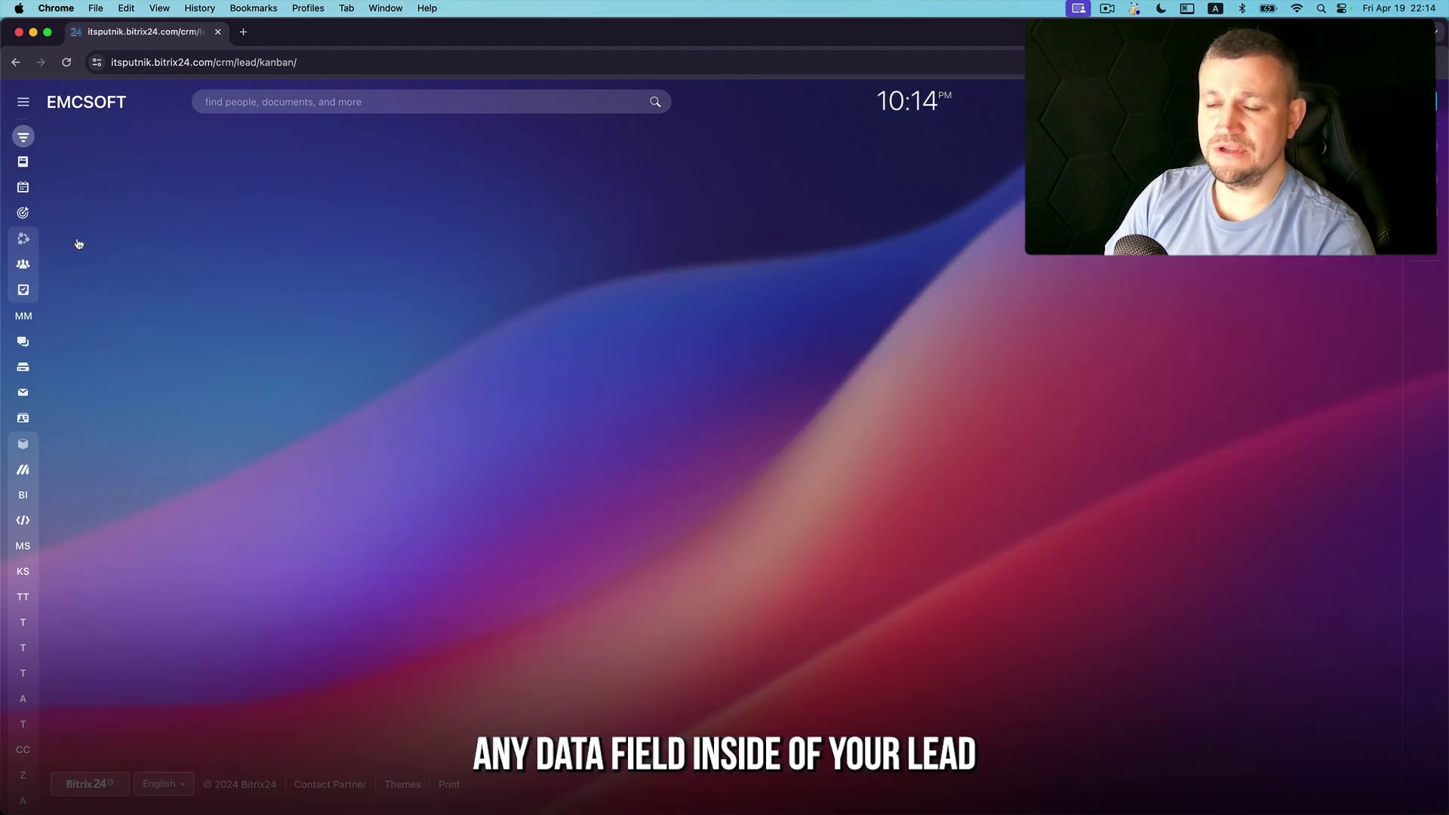
left_click(332, 359)
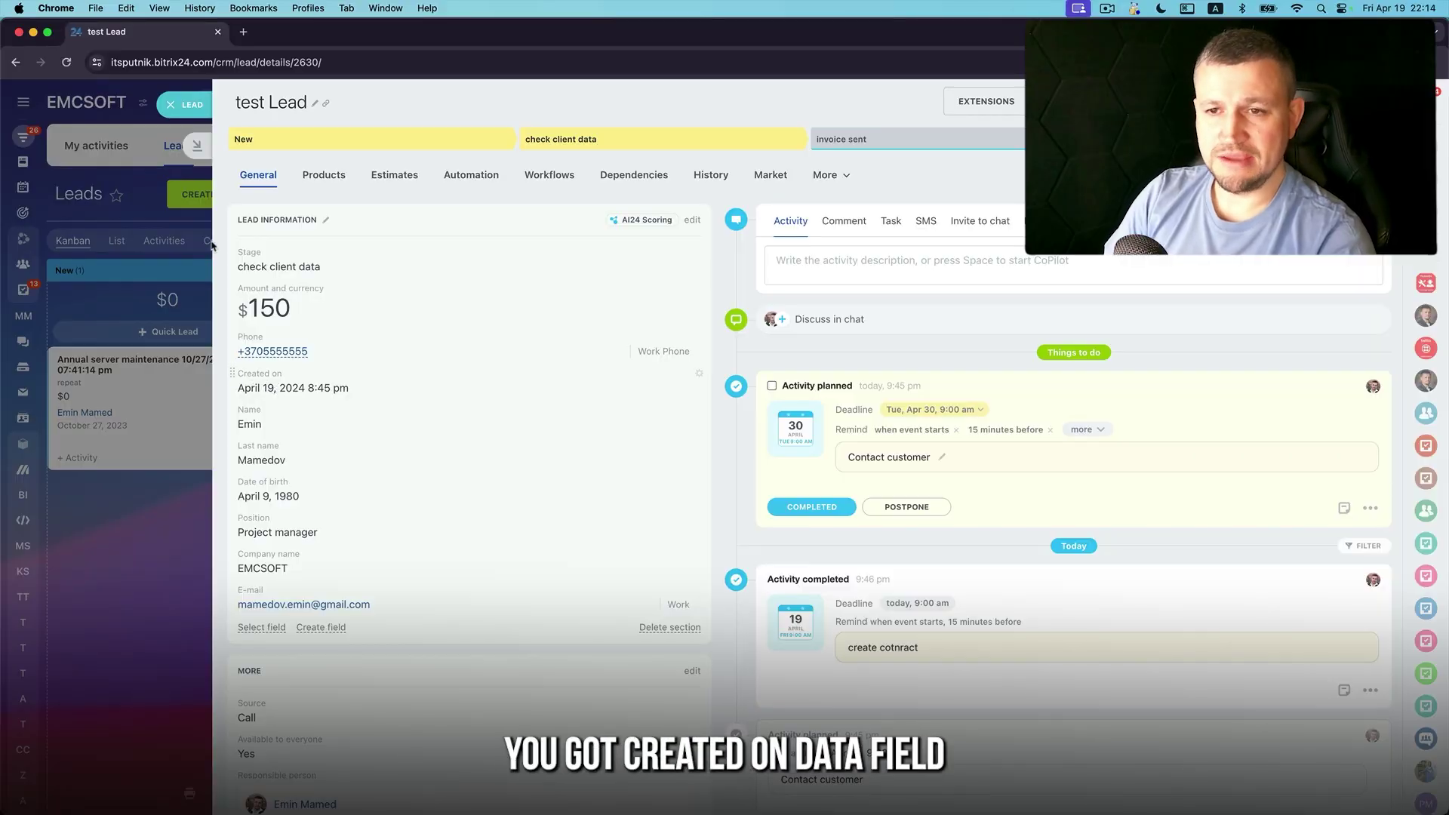
left_click(202, 101)
Switch the leads Calendar to a Month period by creation date, then return to Kanban
left_click(224, 240)
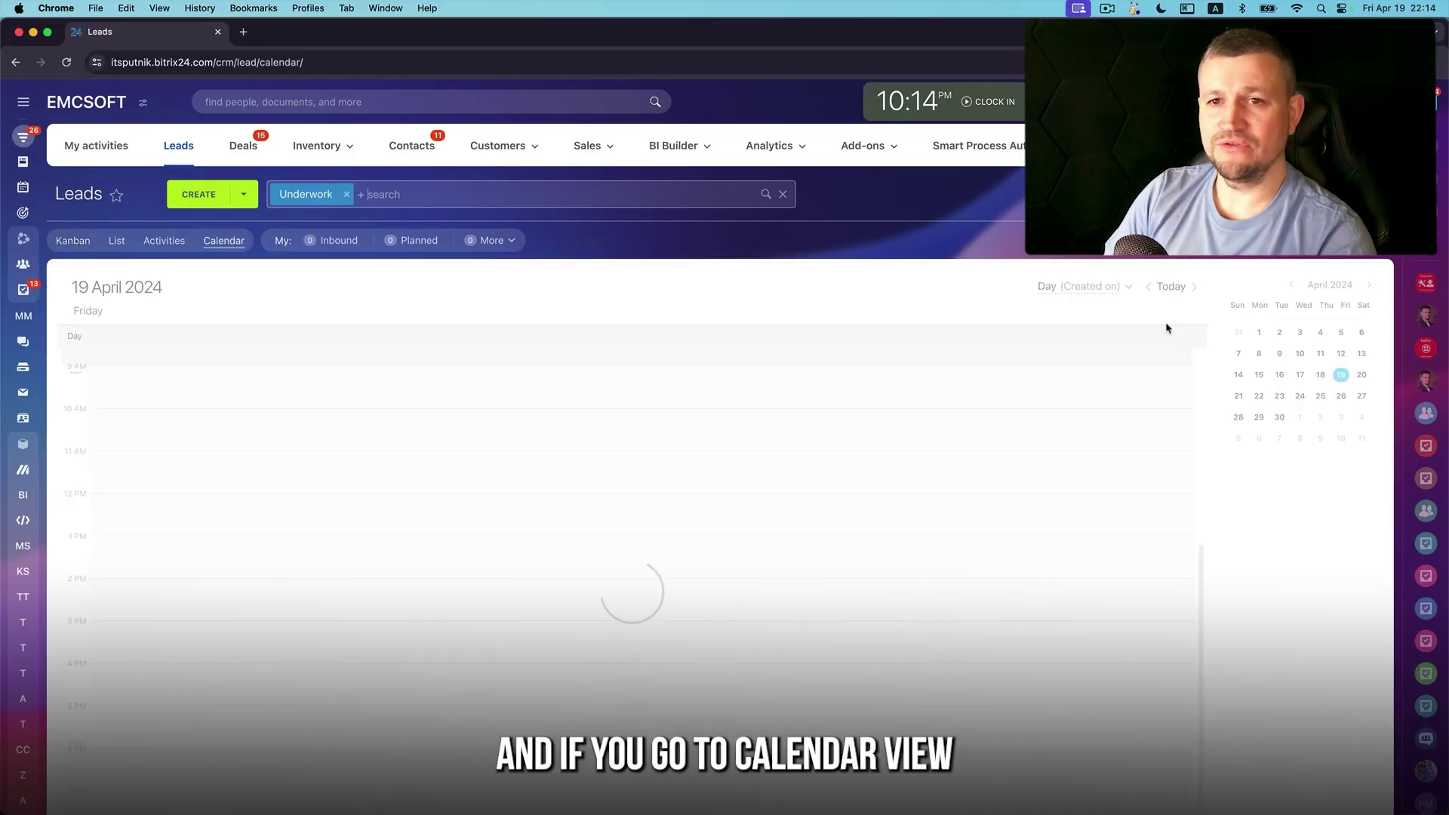
left_click(1106, 291)
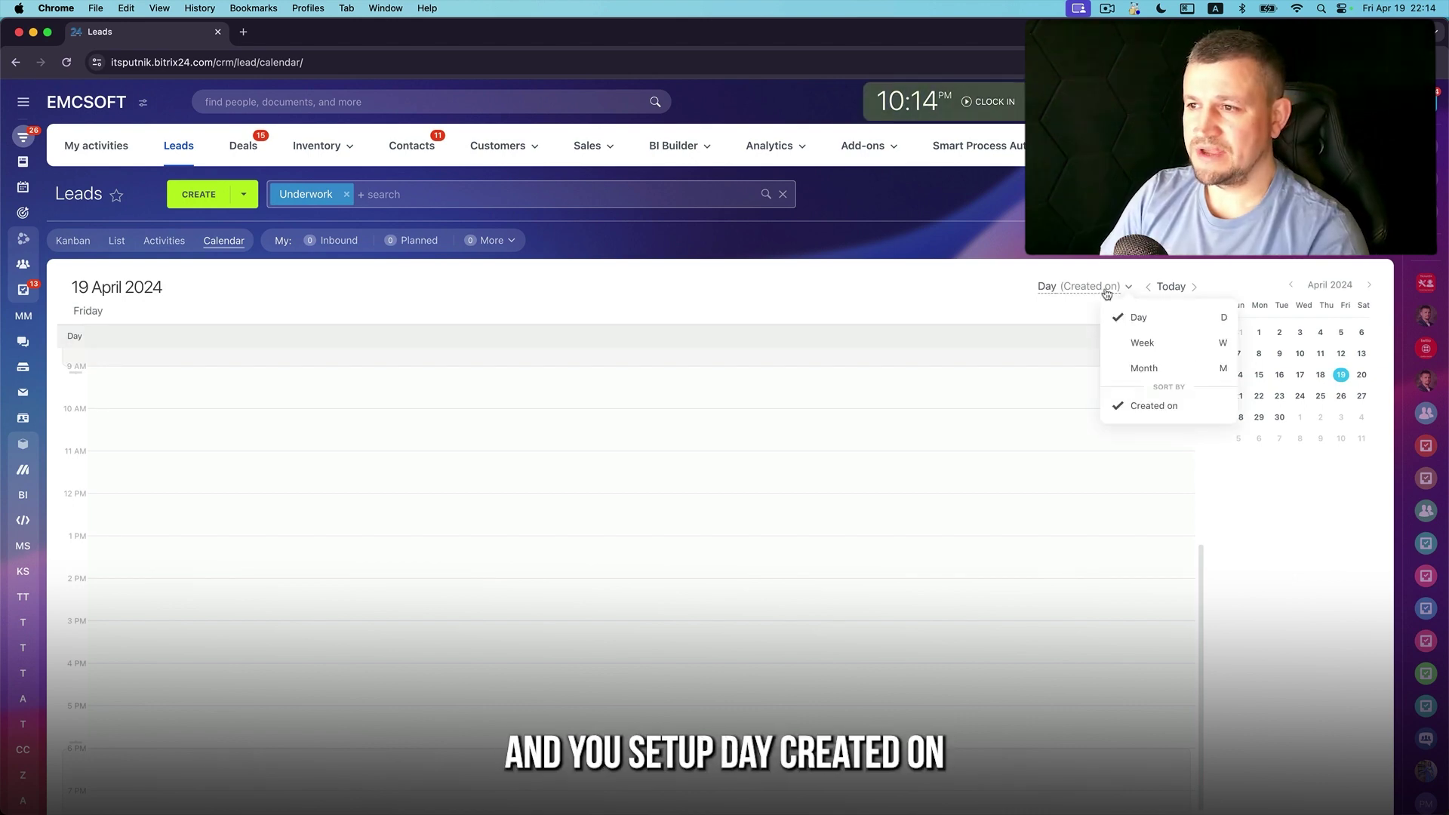
left_click(1120, 368)
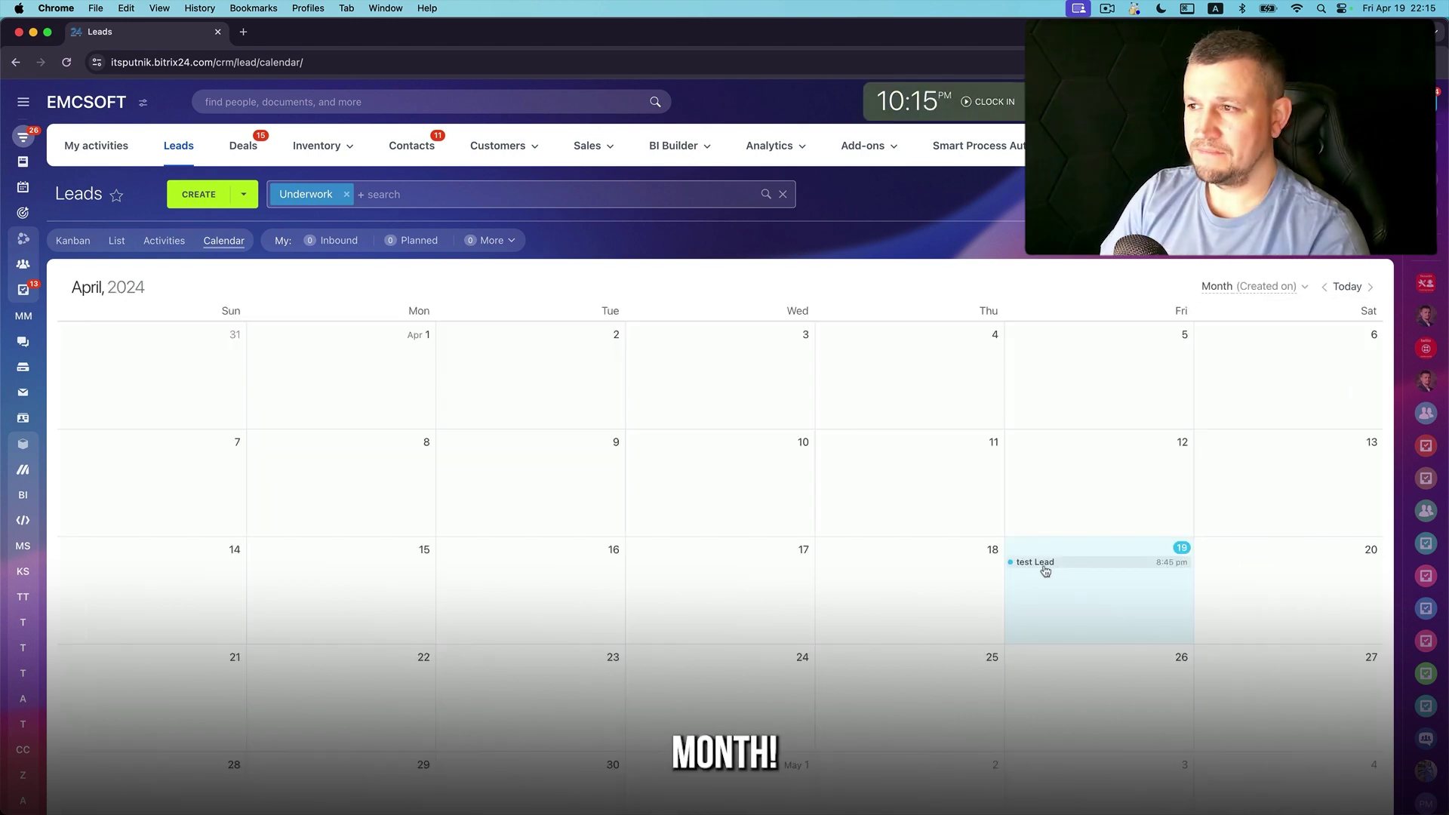
left_click(80, 245)
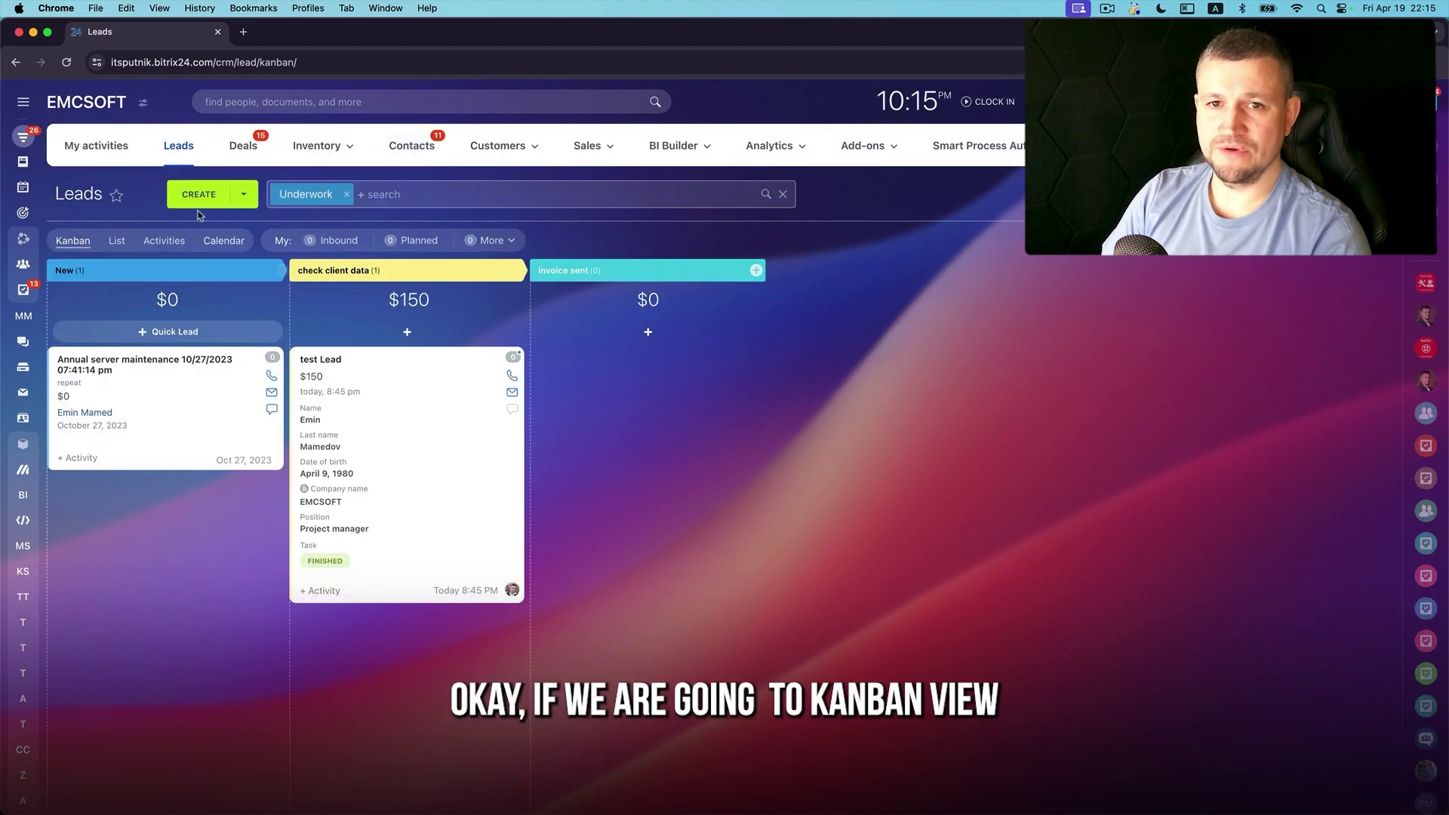
Create and save a new lead named Test2, then begin another new lead from the calendar
left_click(198, 195)
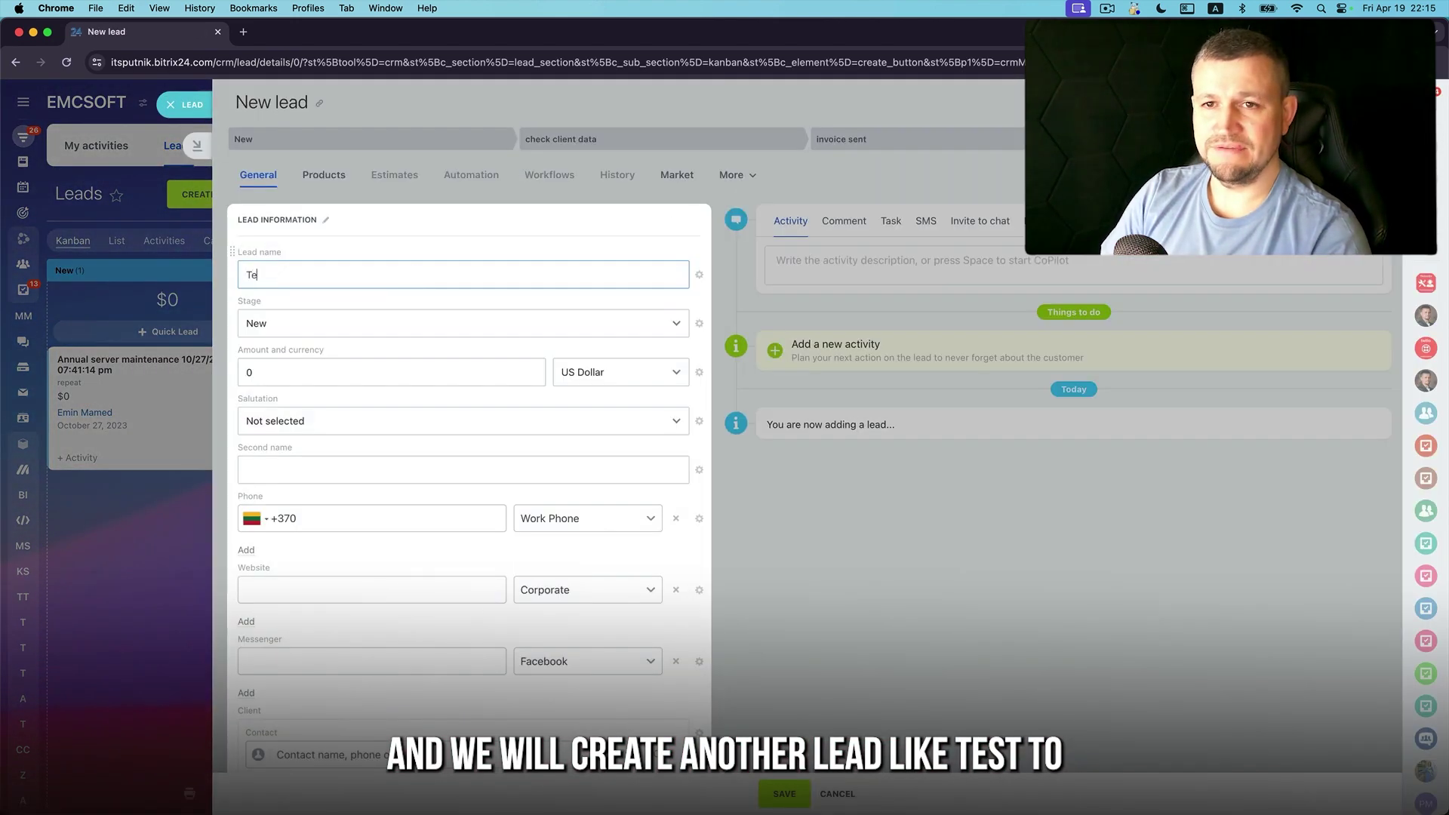
left_click(775, 794)
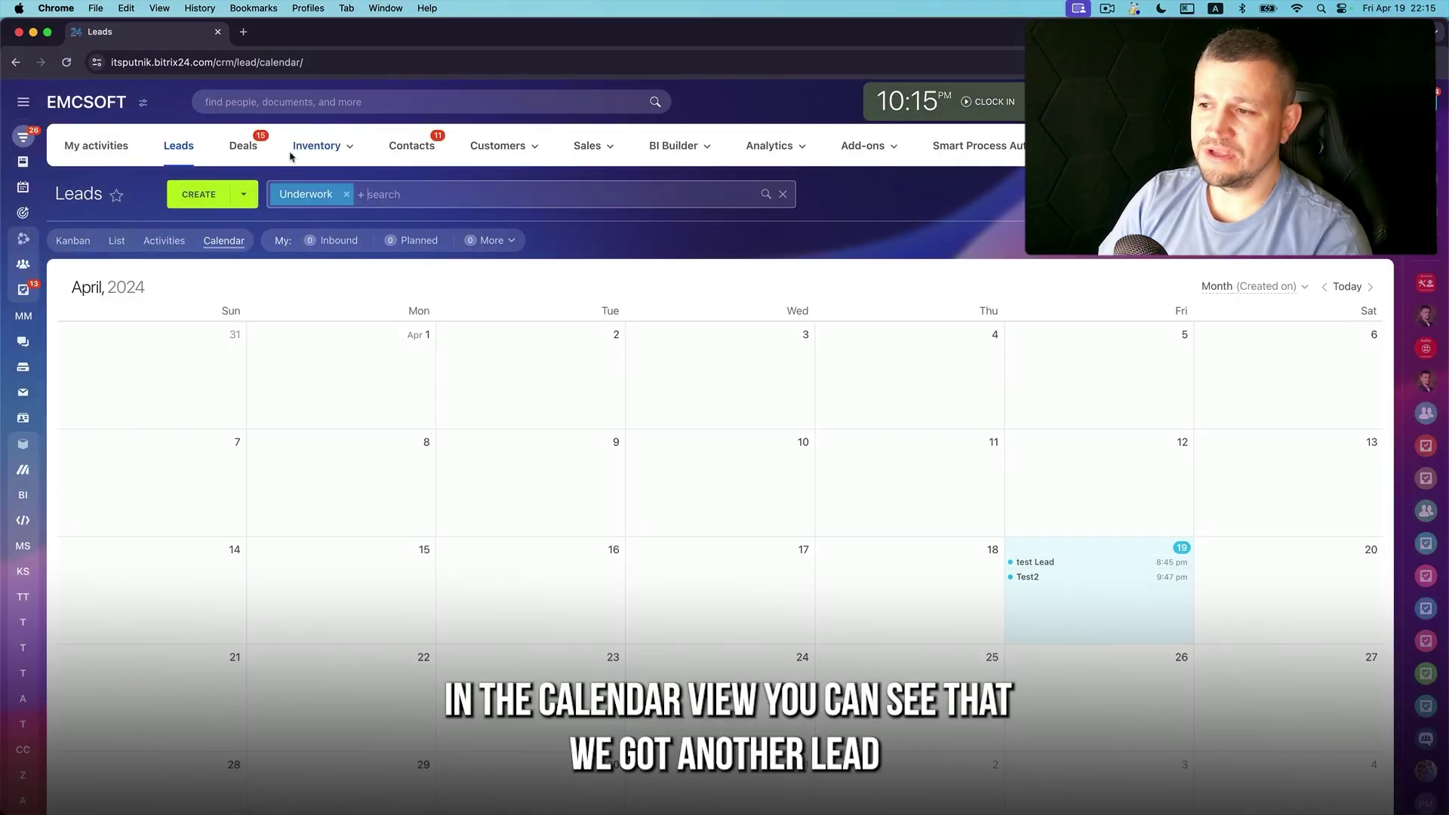
left_click(207, 199)
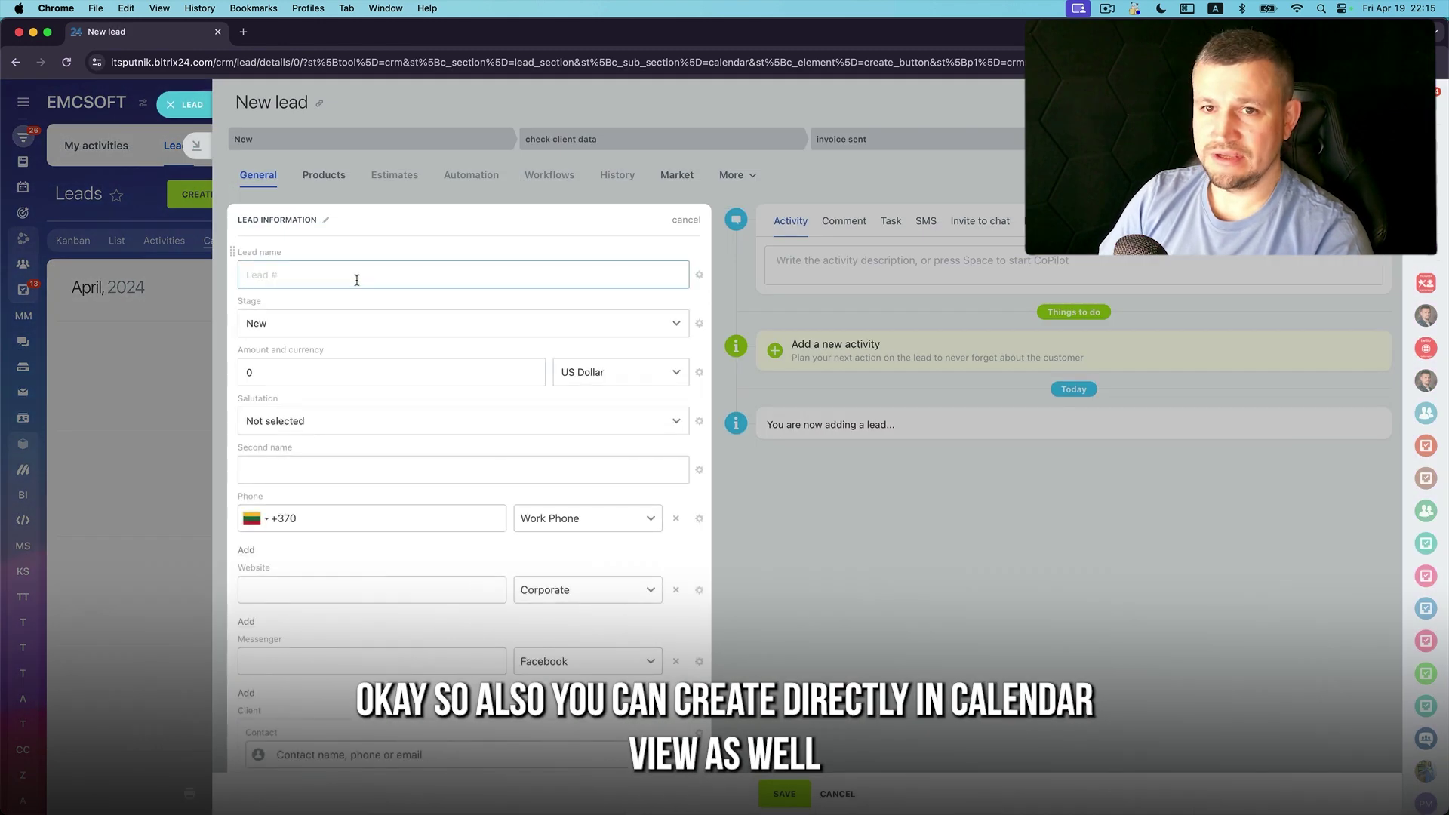
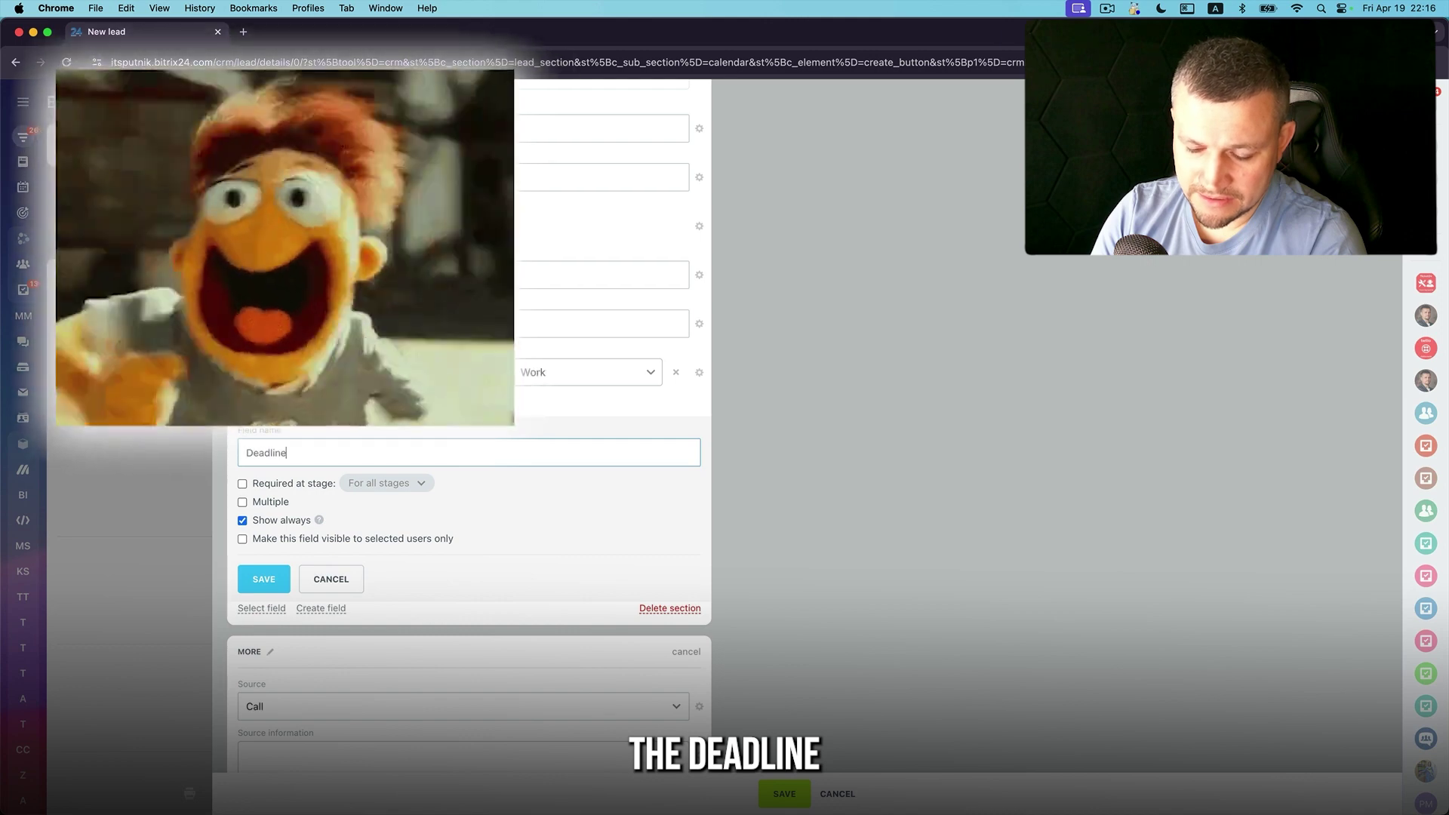
Name the field 'Deadline to send contract', set it to April 20, and save the lead
type("to send contract")
key("Return")
left_click(325, 444)
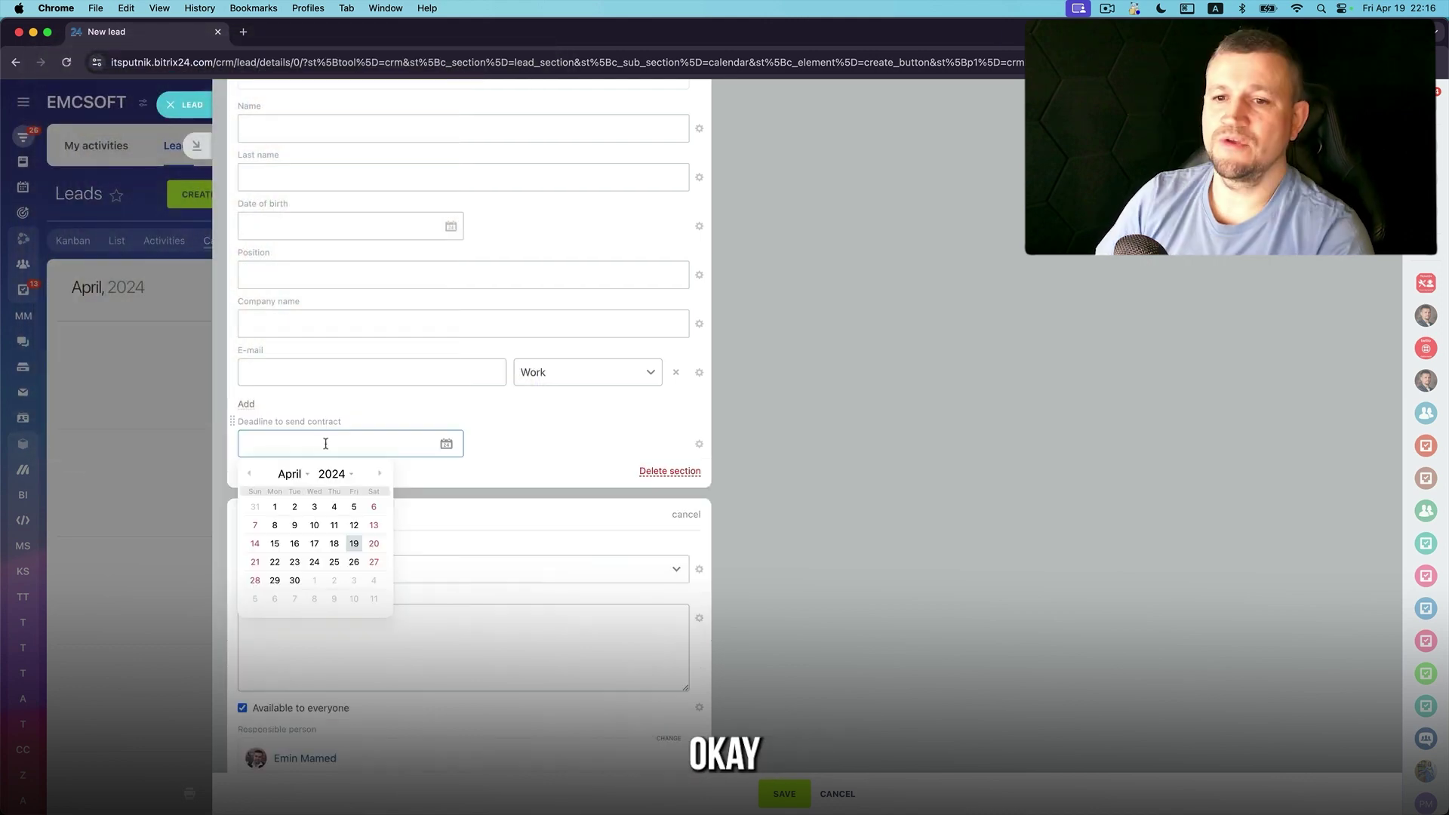
left_click(374, 544)
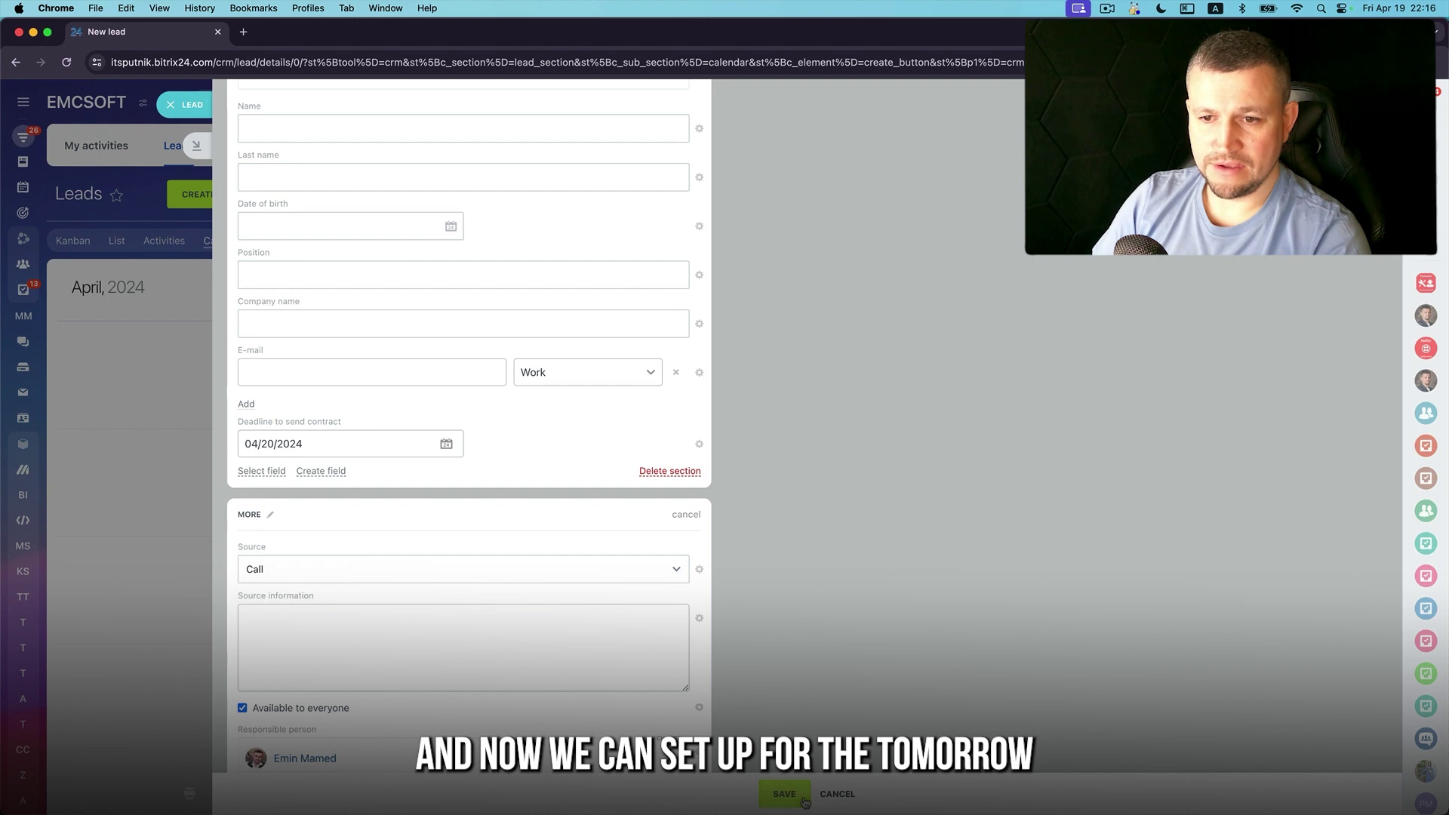
left_click(785, 794)
Sort the leads calendar by Deadline to send contract, then switch back to creation date
left_click(1275, 286)
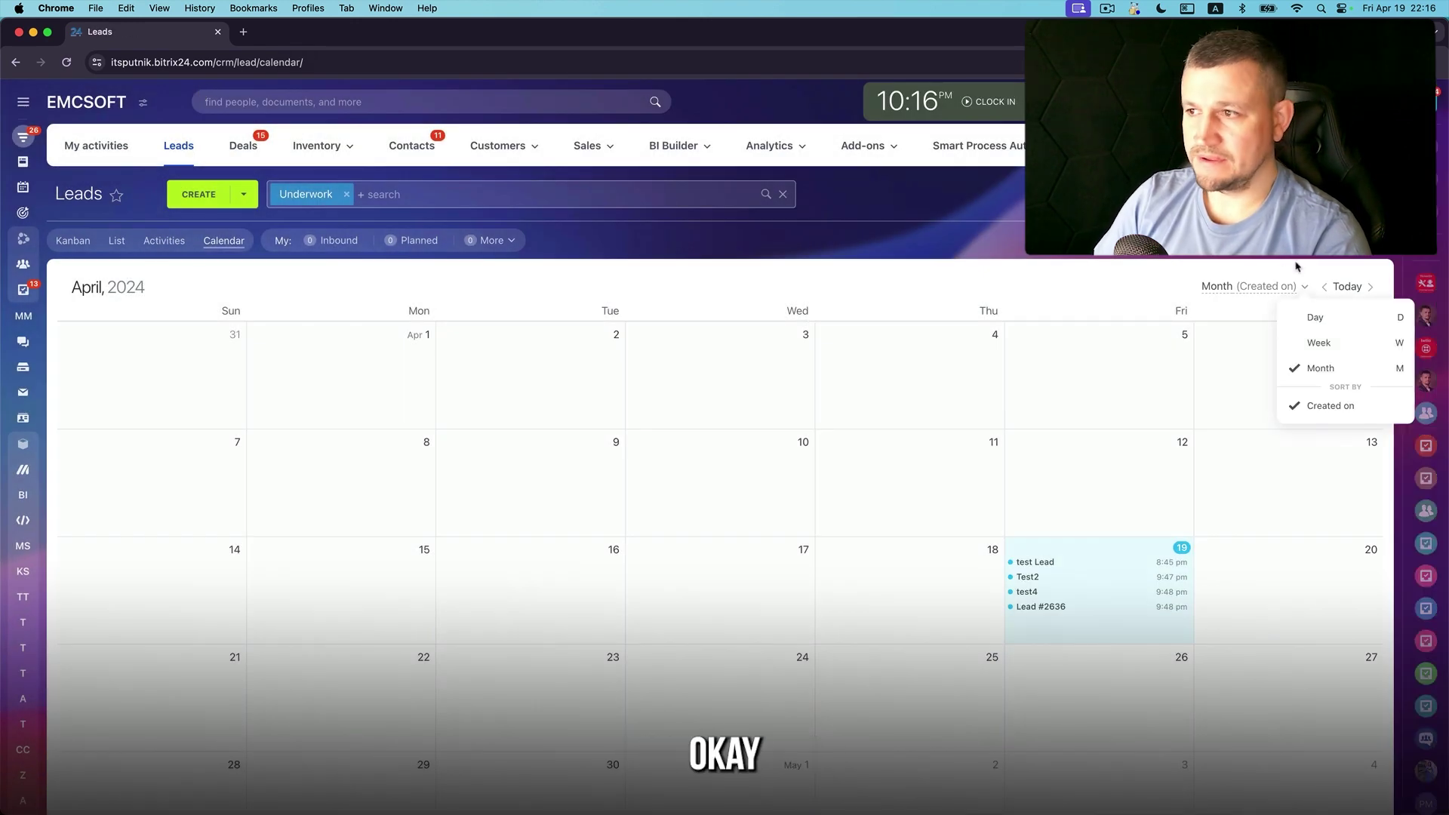
left_click(1349, 430)
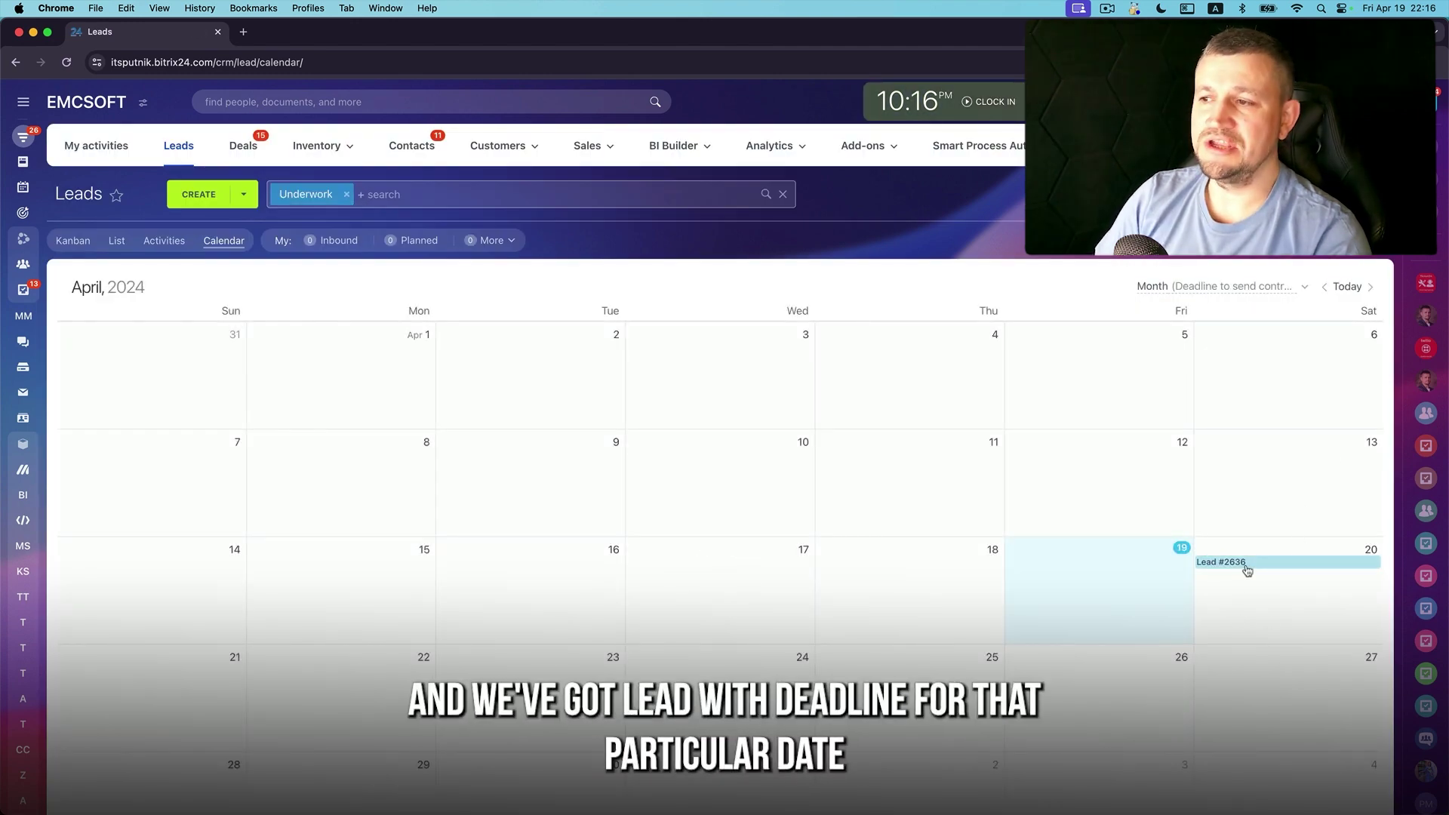
left_click(1250, 288)
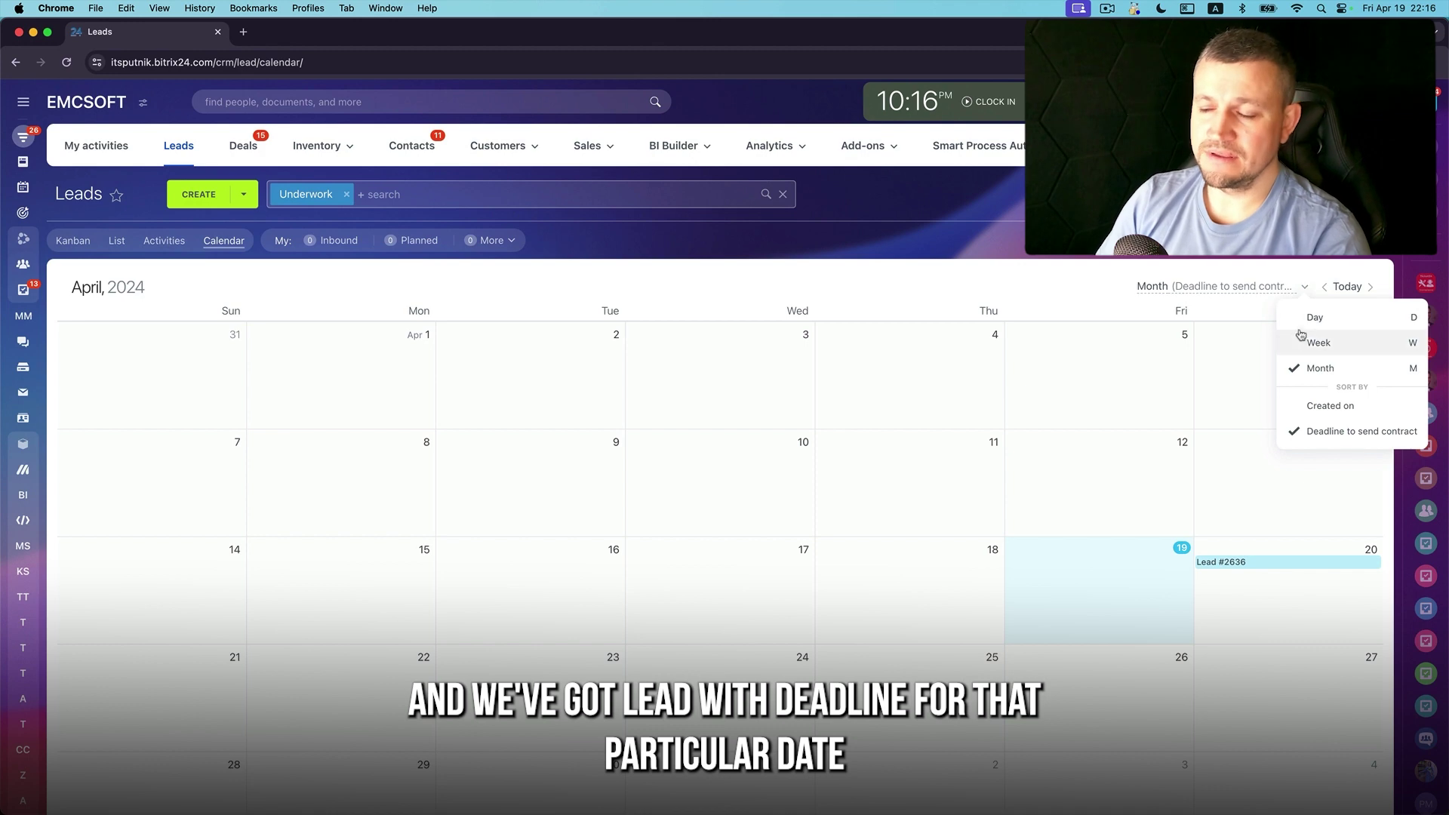
left_click(1333, 412)
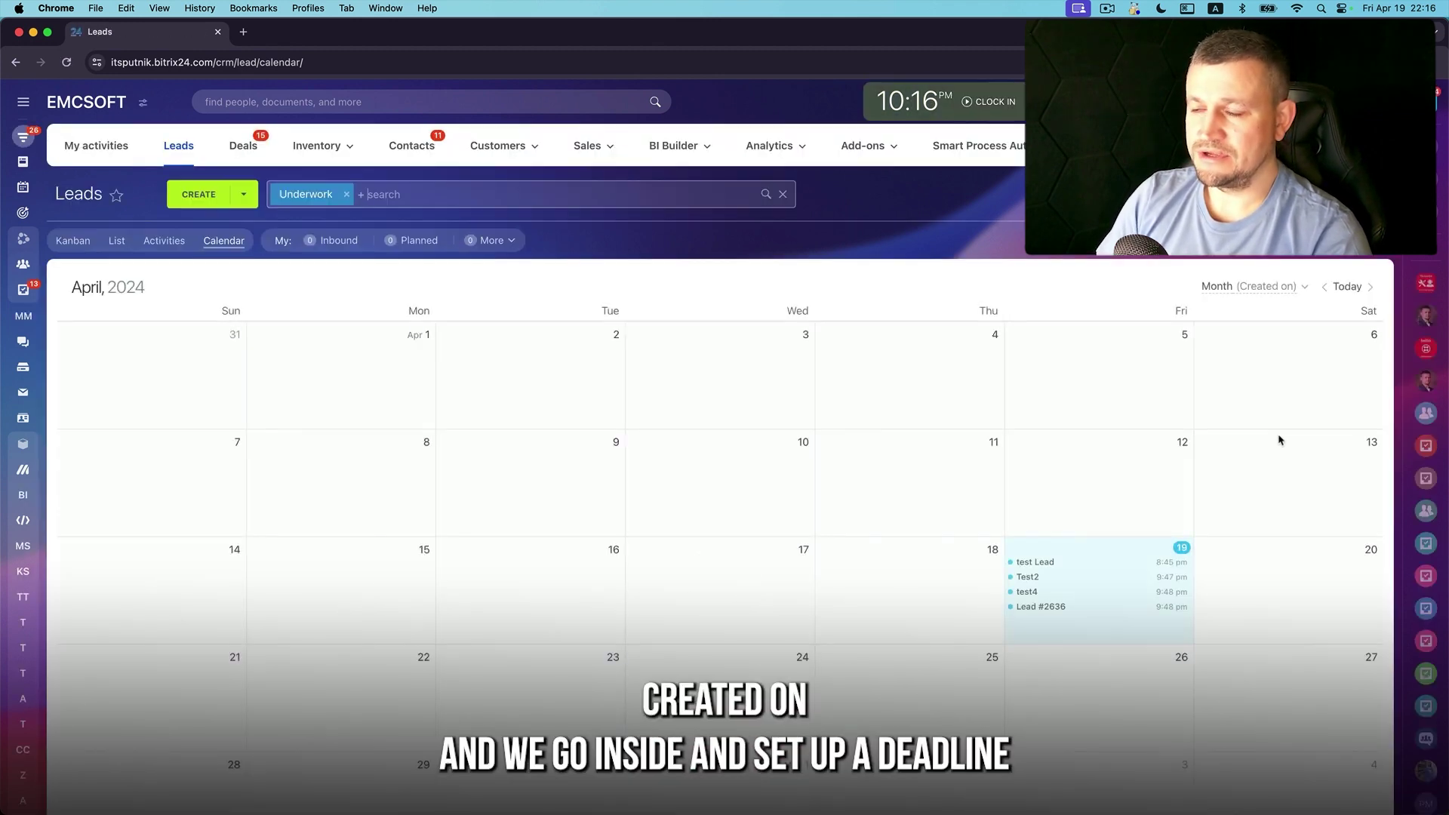
Set Test2's contract deadline to April 21 and save, then save and close test4
left_click(1027, 576)
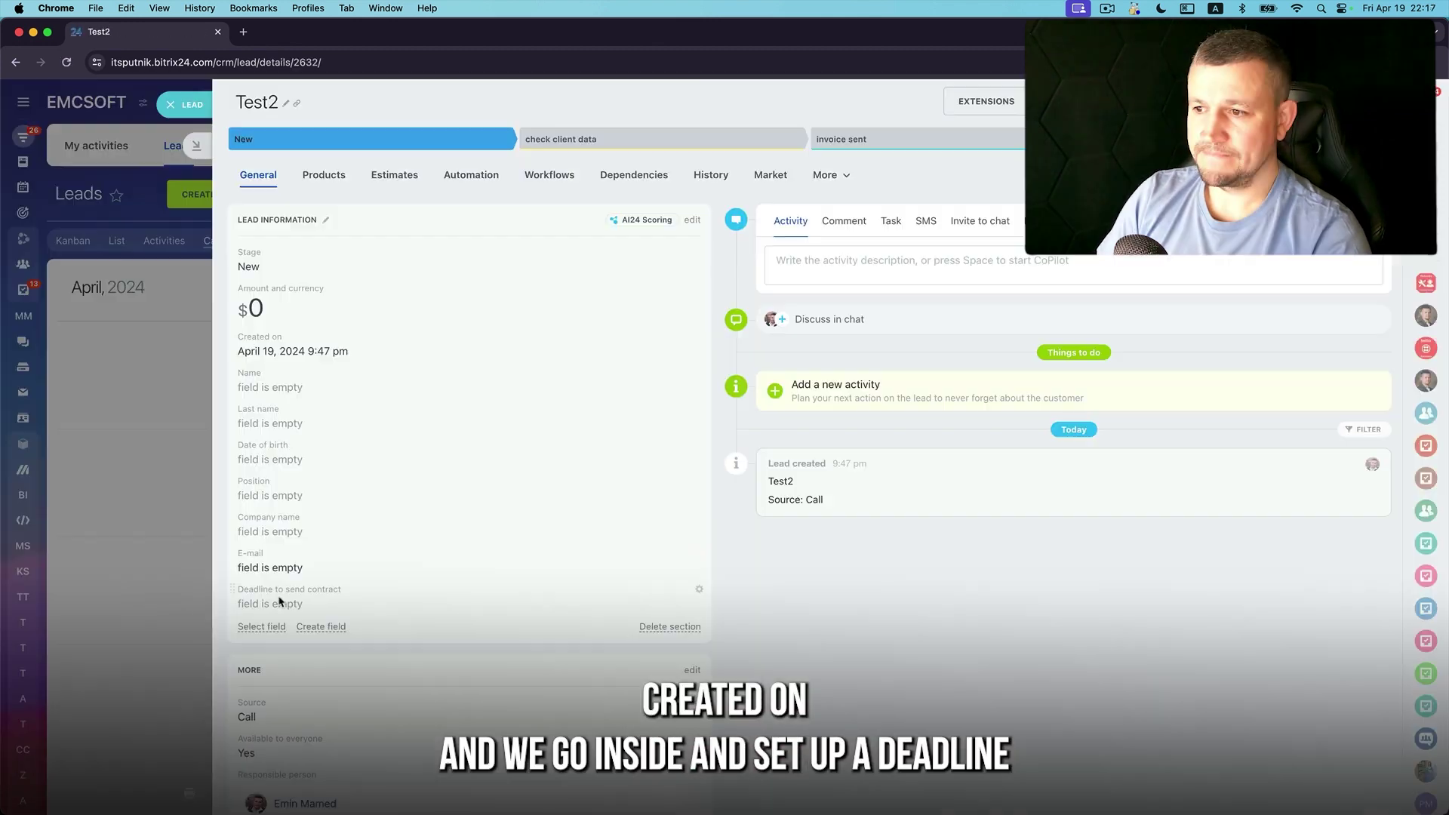
left_click(275, 604)
left_click(255, 729)
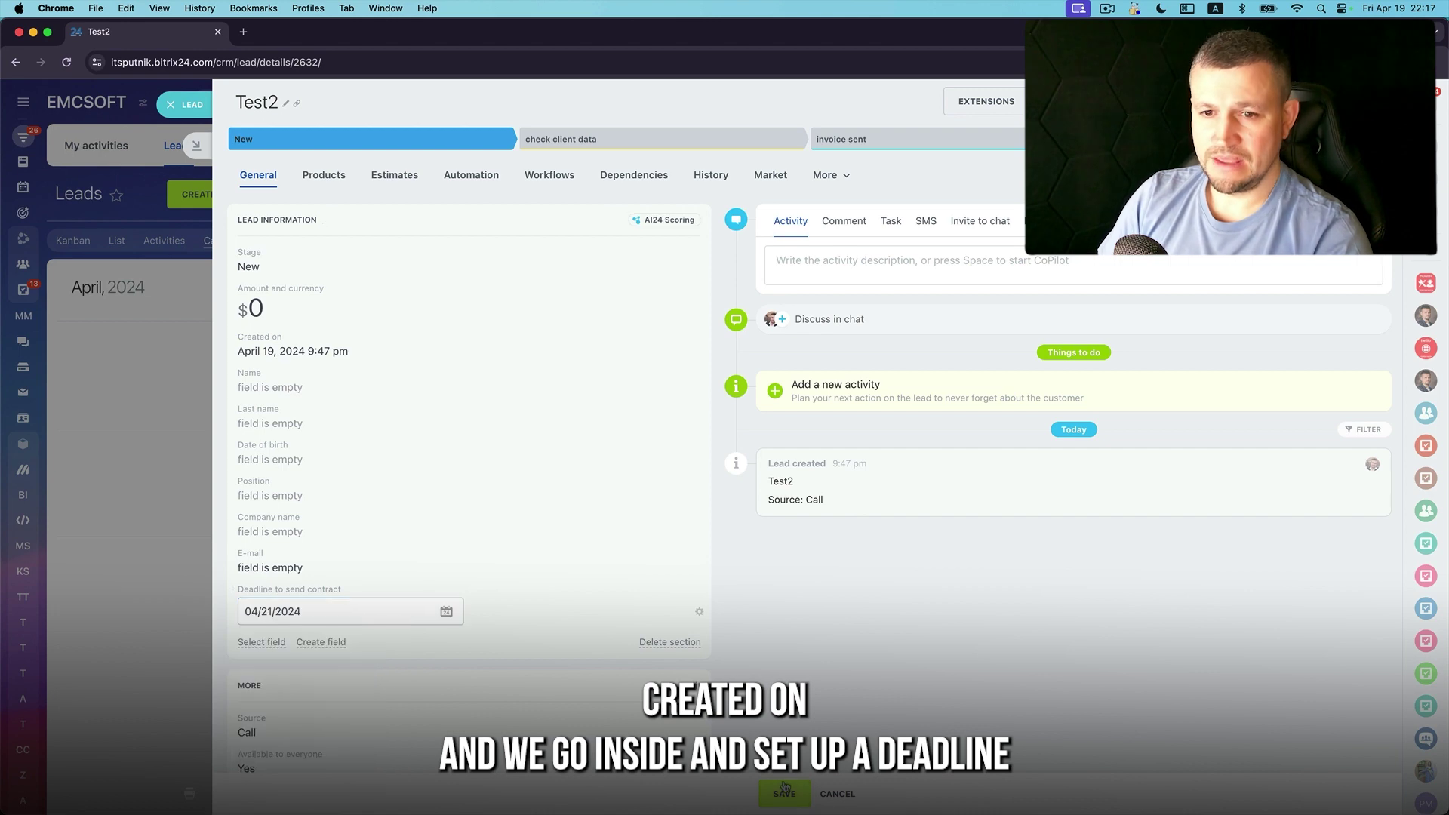
left_click(149, 450)
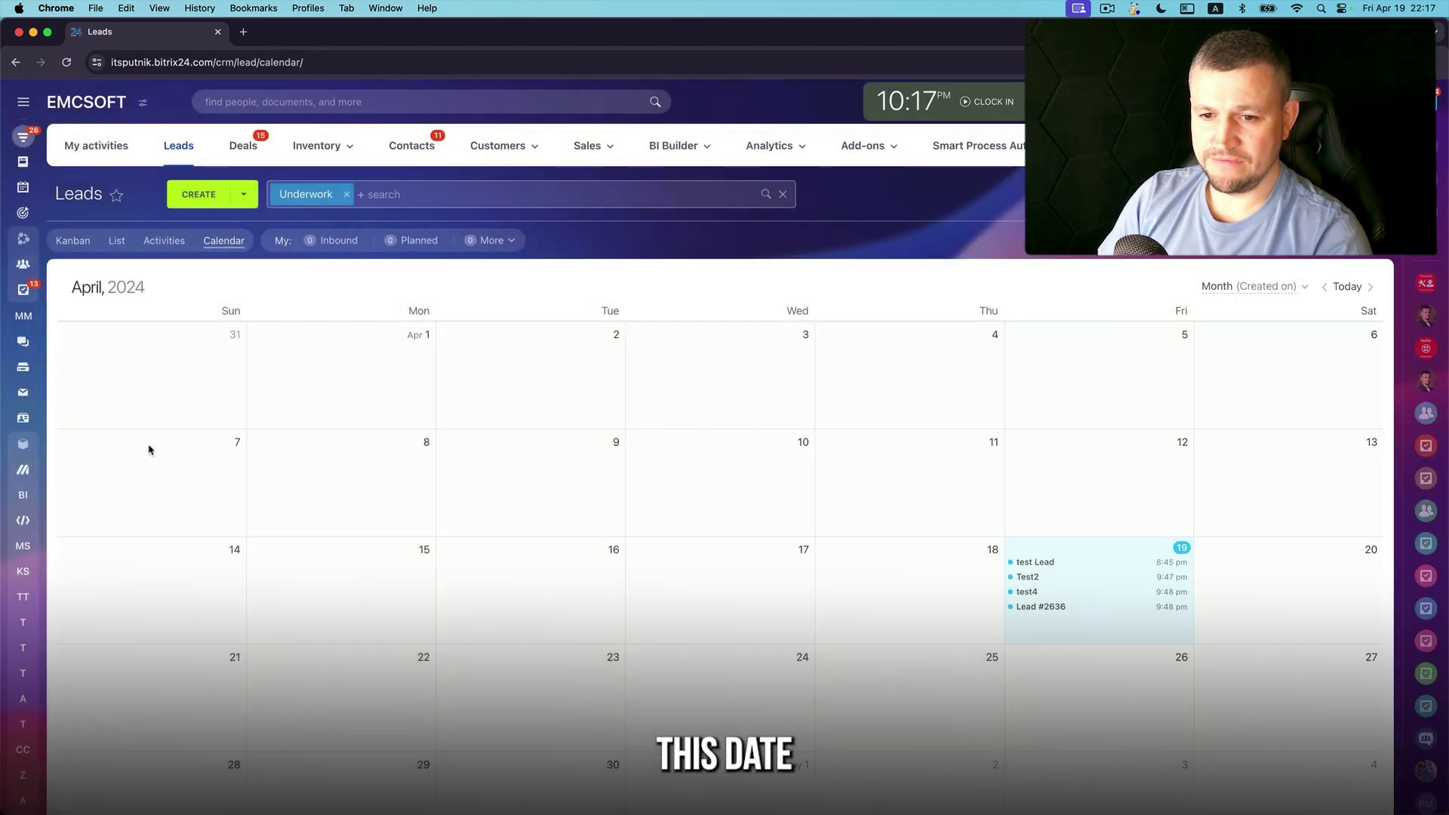
left_click(1064, 593)
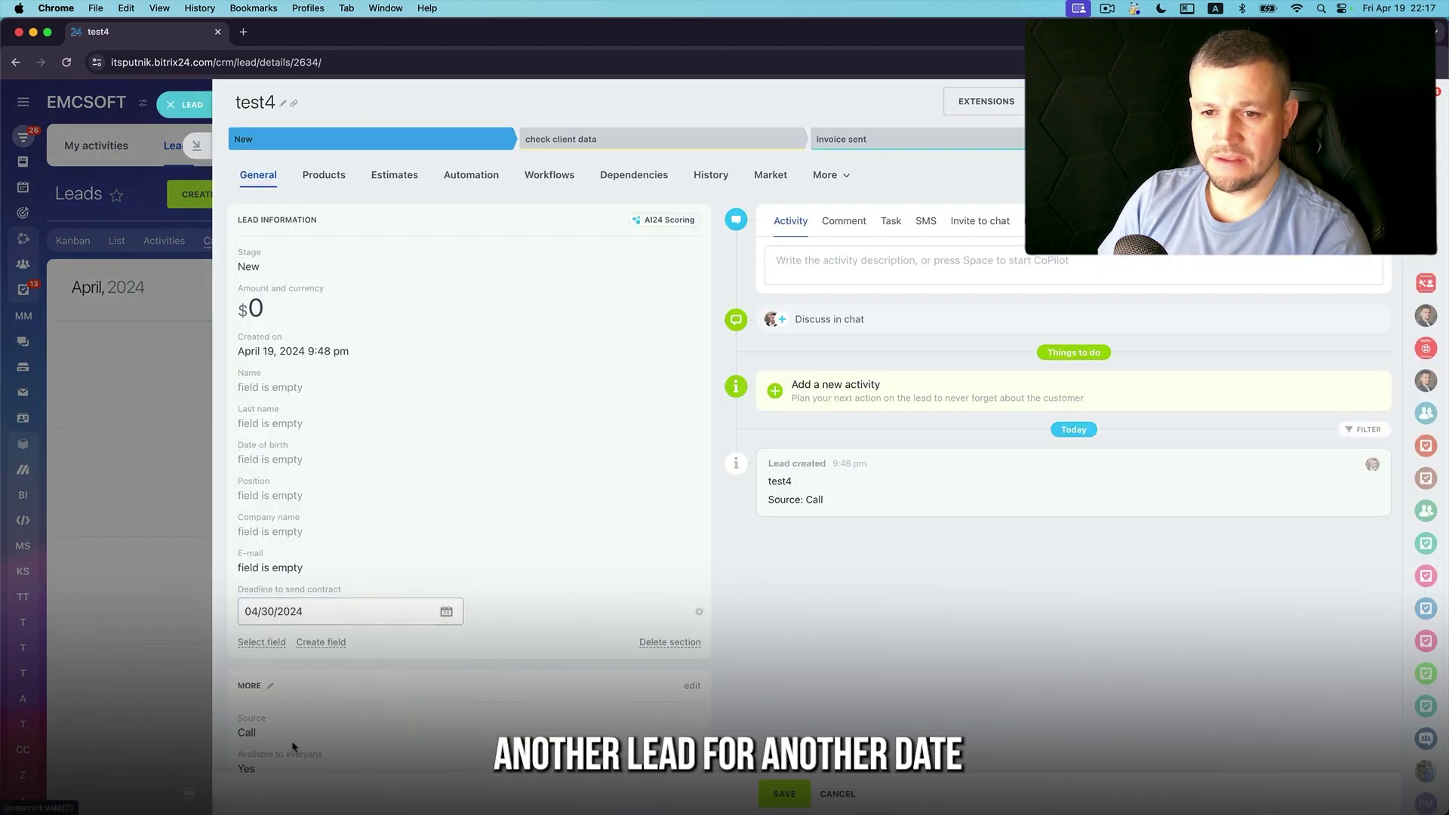
key("Escape")
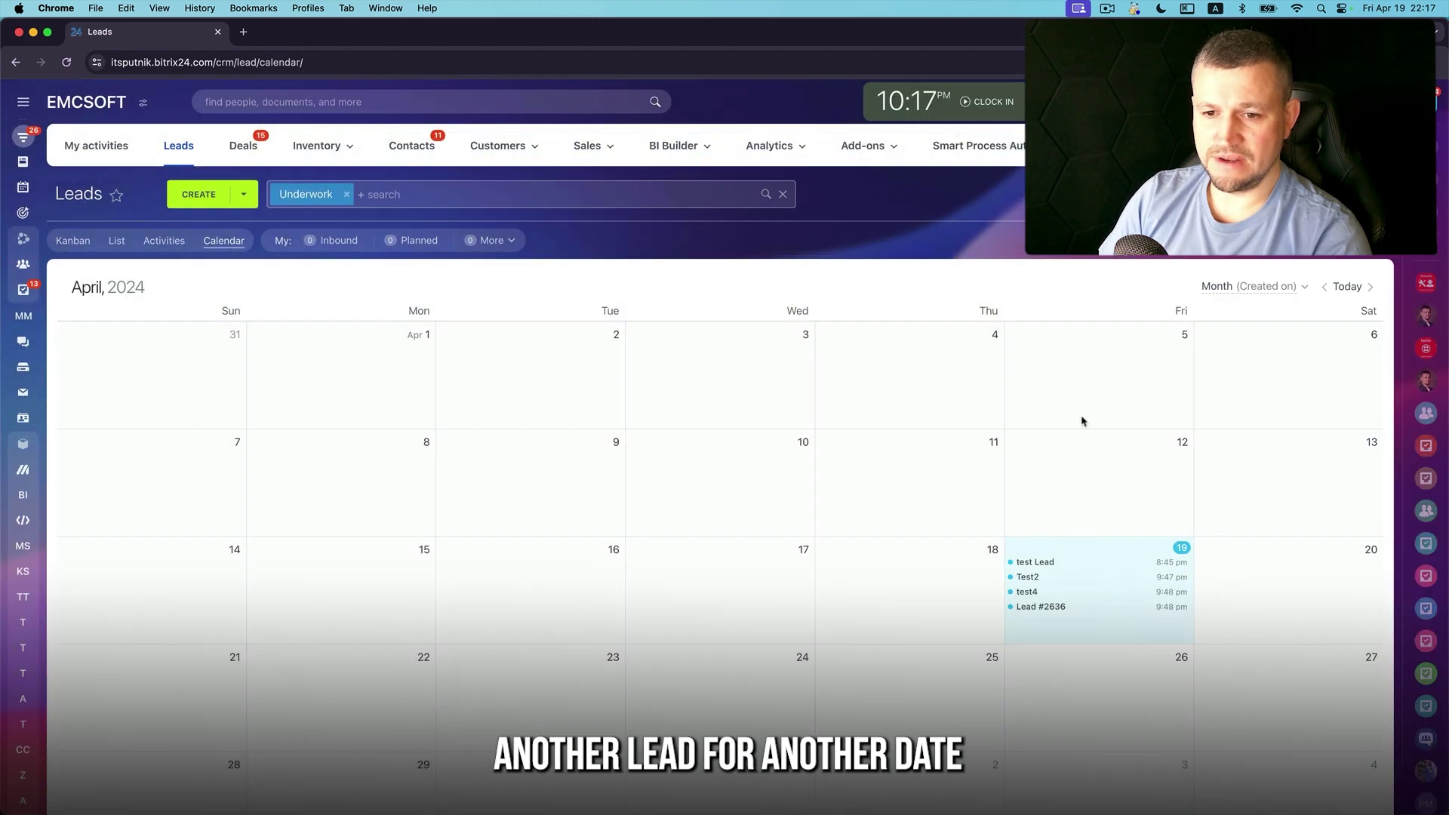
Sort the leads calendar by Deadline to send contract and open Lead #2636
left_click(1304, 287)
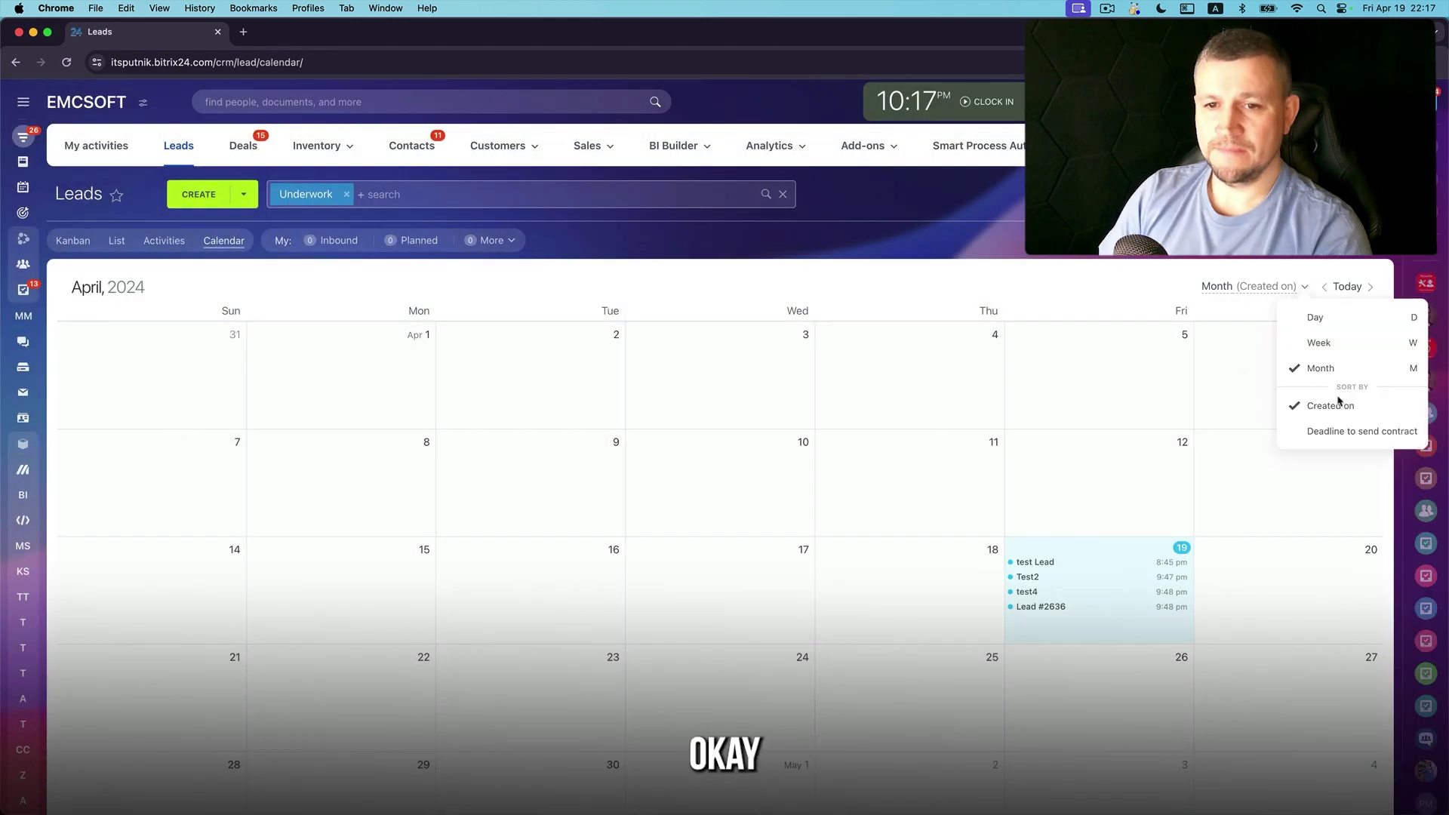
left_click(1351, 436)
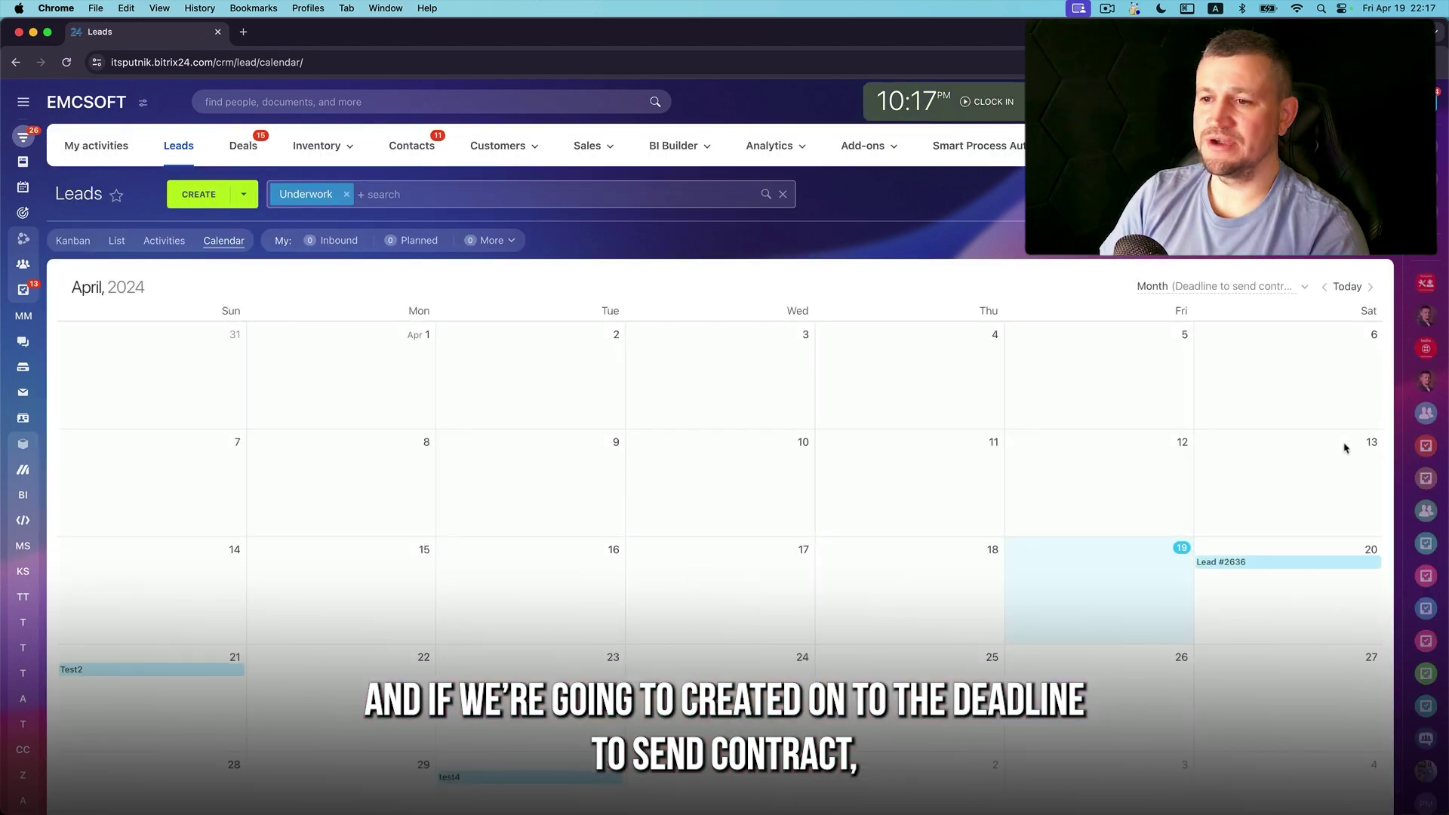
scroll(402, 711, "down", 2)
scroll(402, 712, "down", 2)
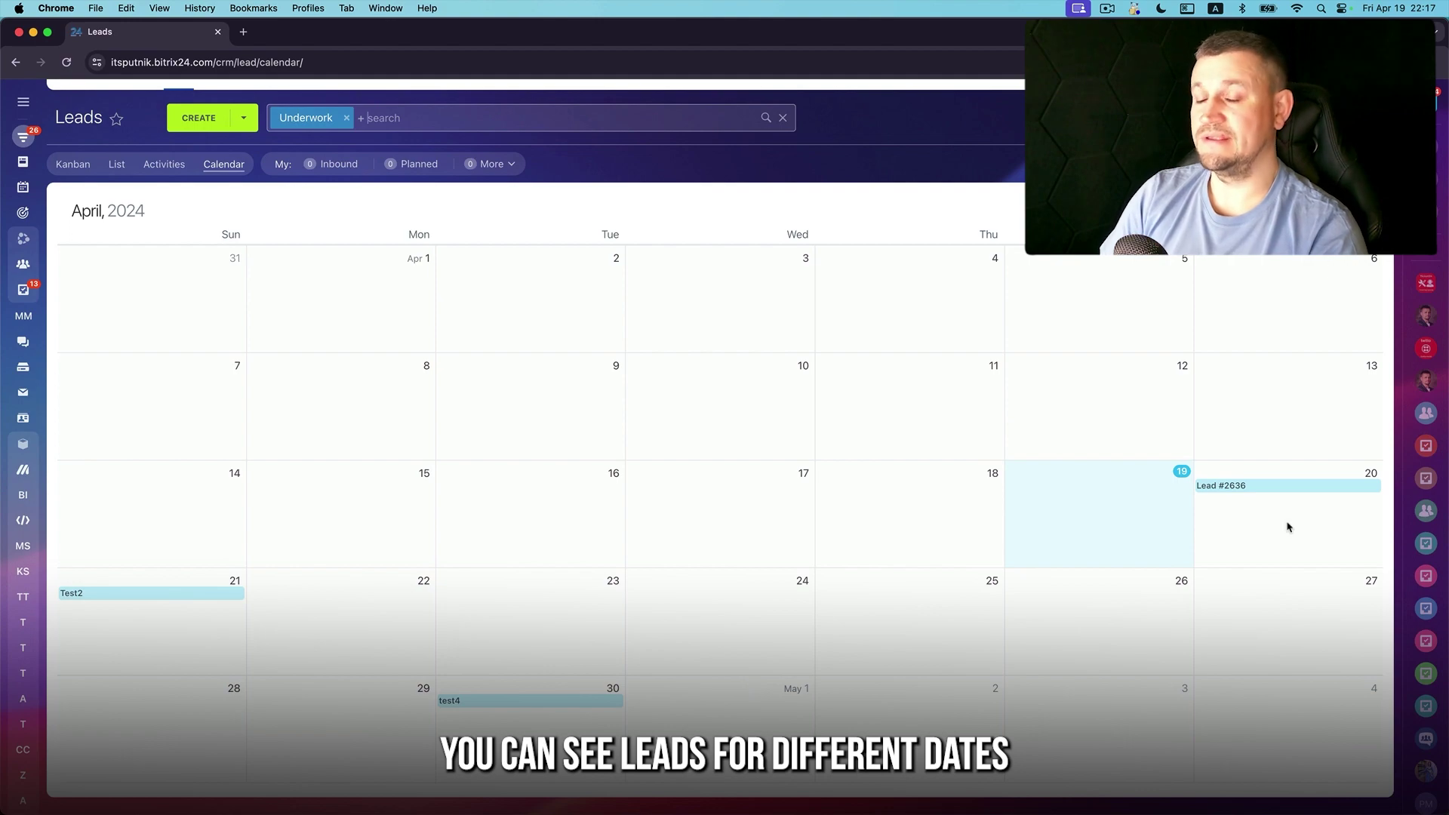
left_click(1283, 487)
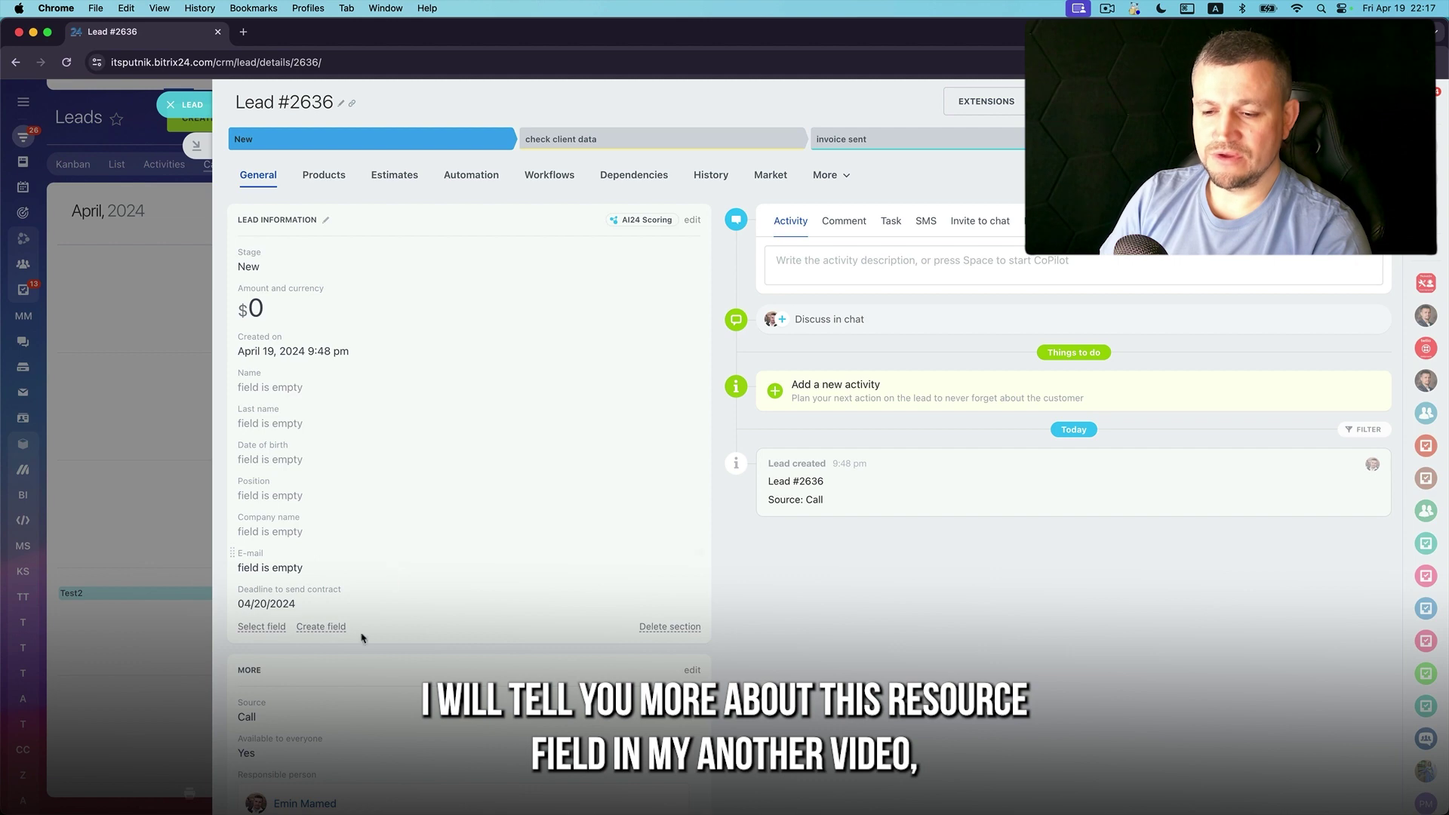
Add a Book a Resource field with resource John and services Man HairCut and Women HairCut
left_click(328, 634)
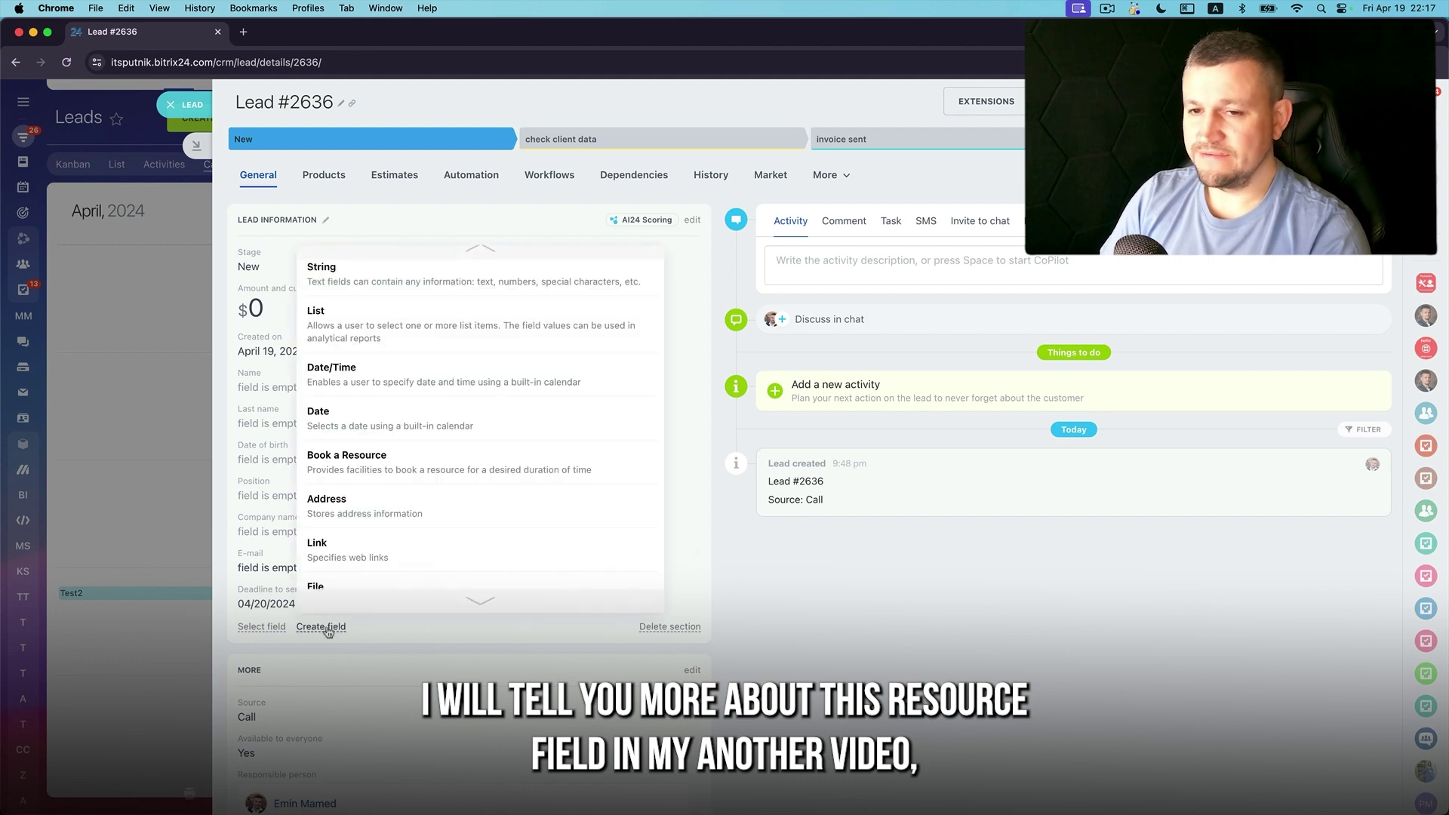
left_click(403, 458)
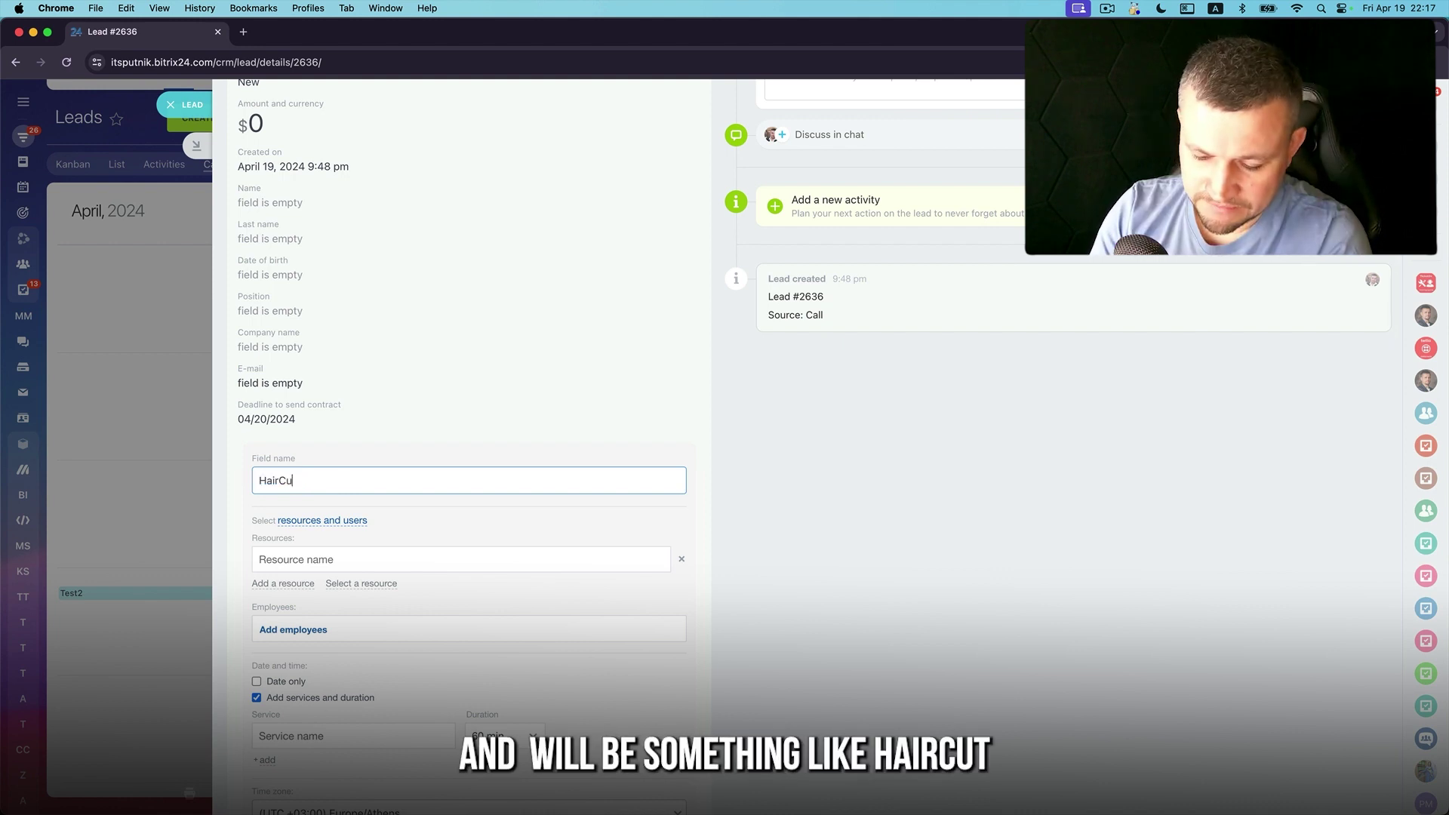
left_click(332, 559)
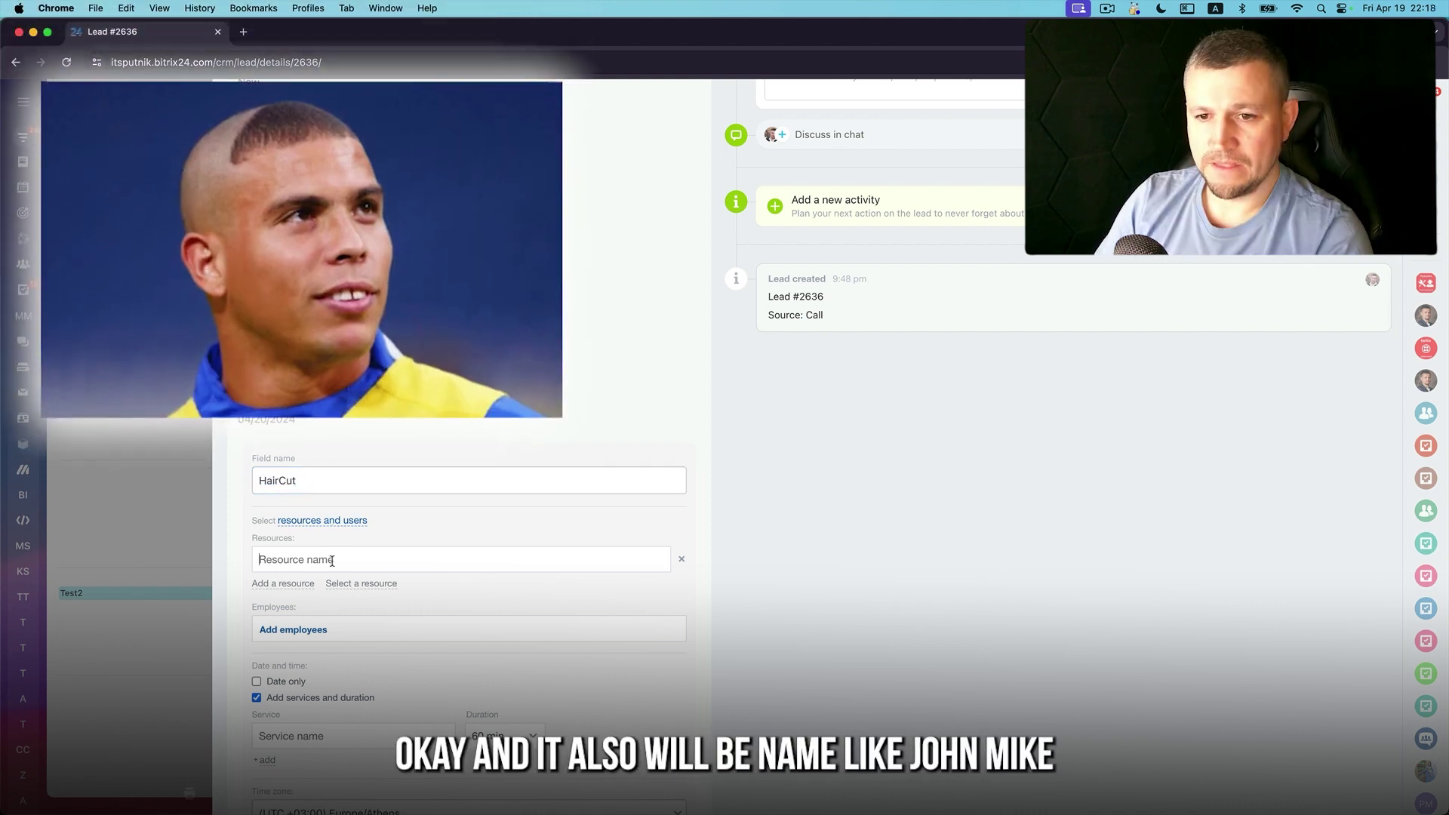
type("John")
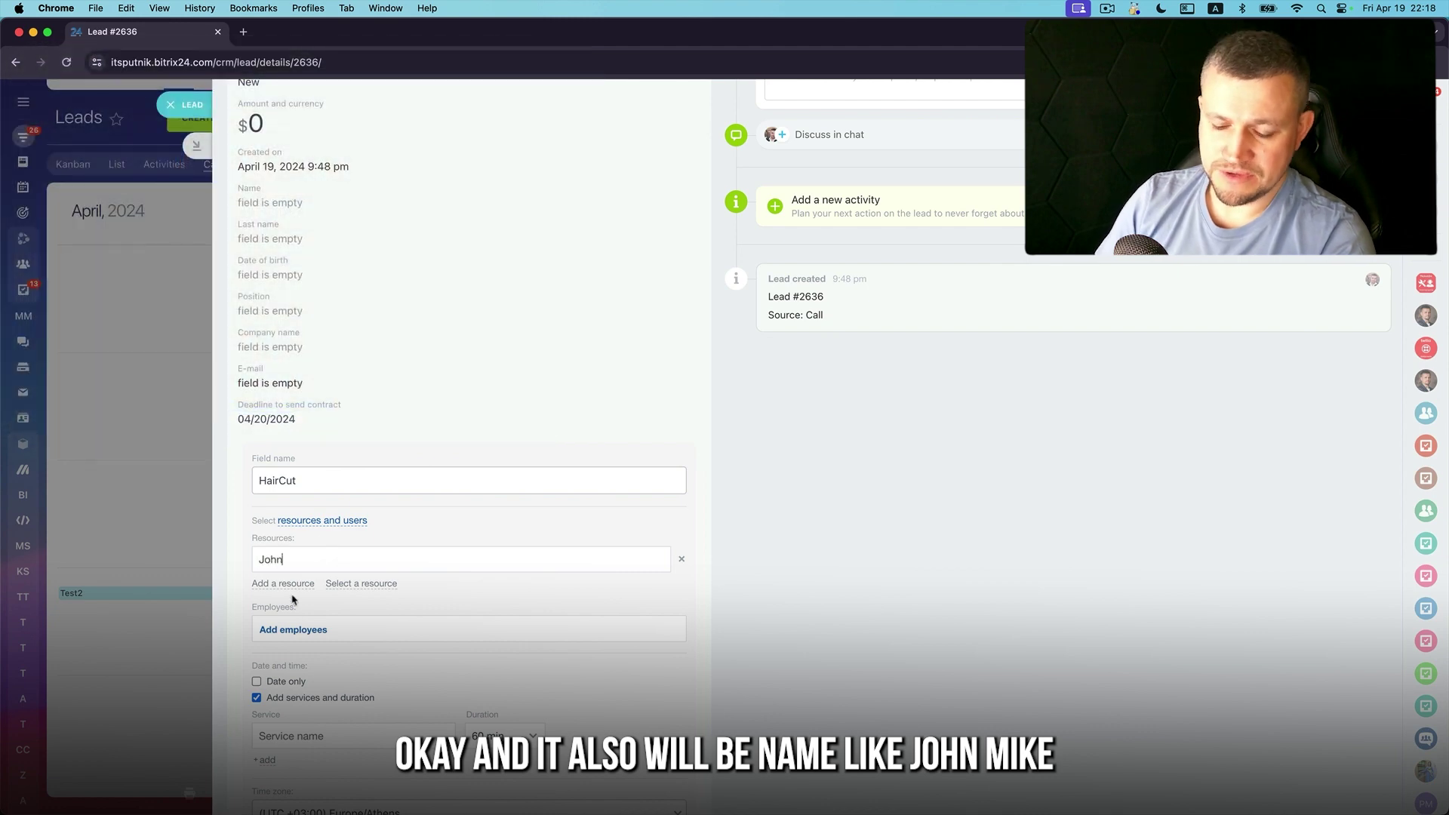
left_click(295, 585)
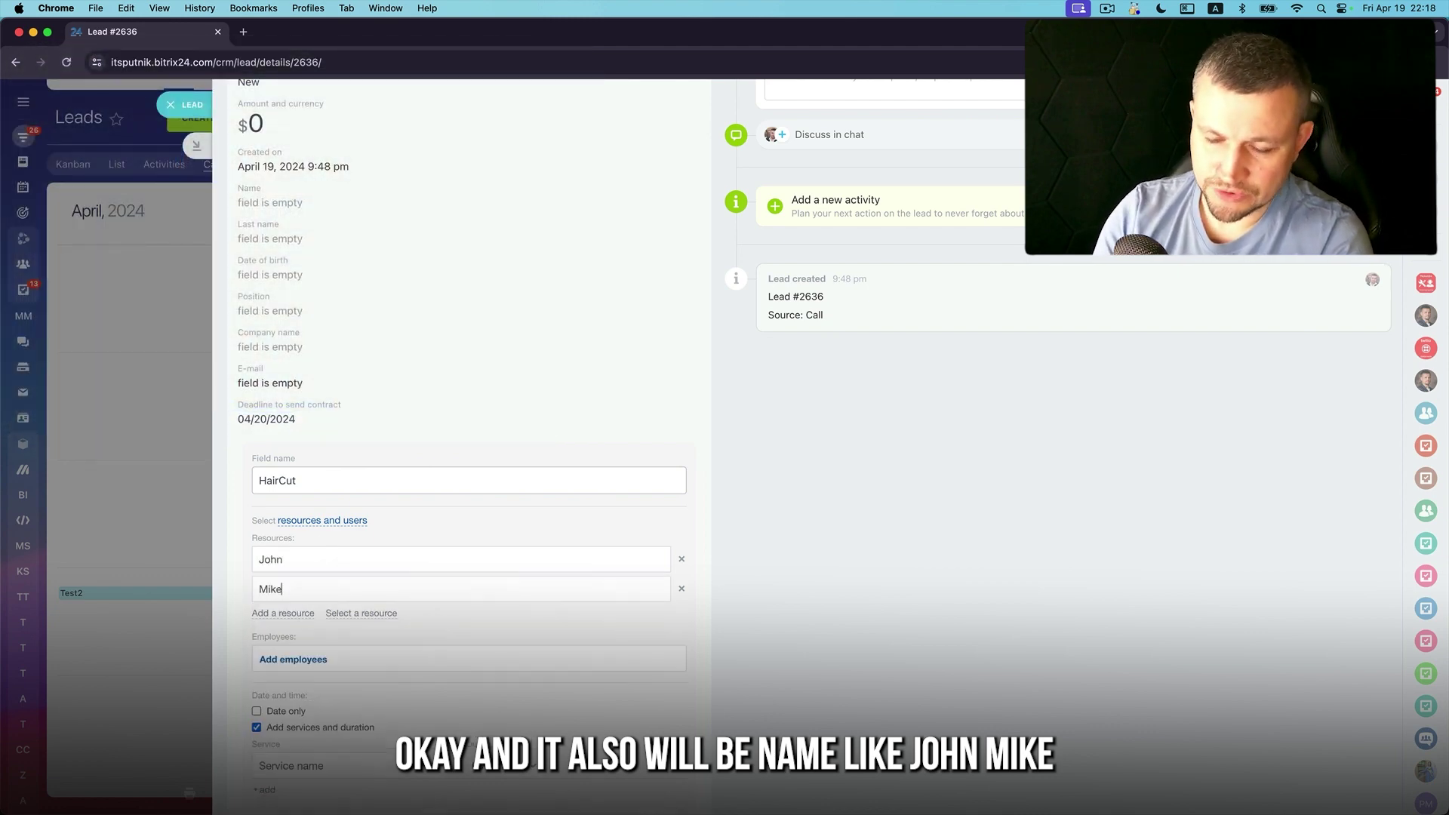
scroll(336, 668, "down", 3)
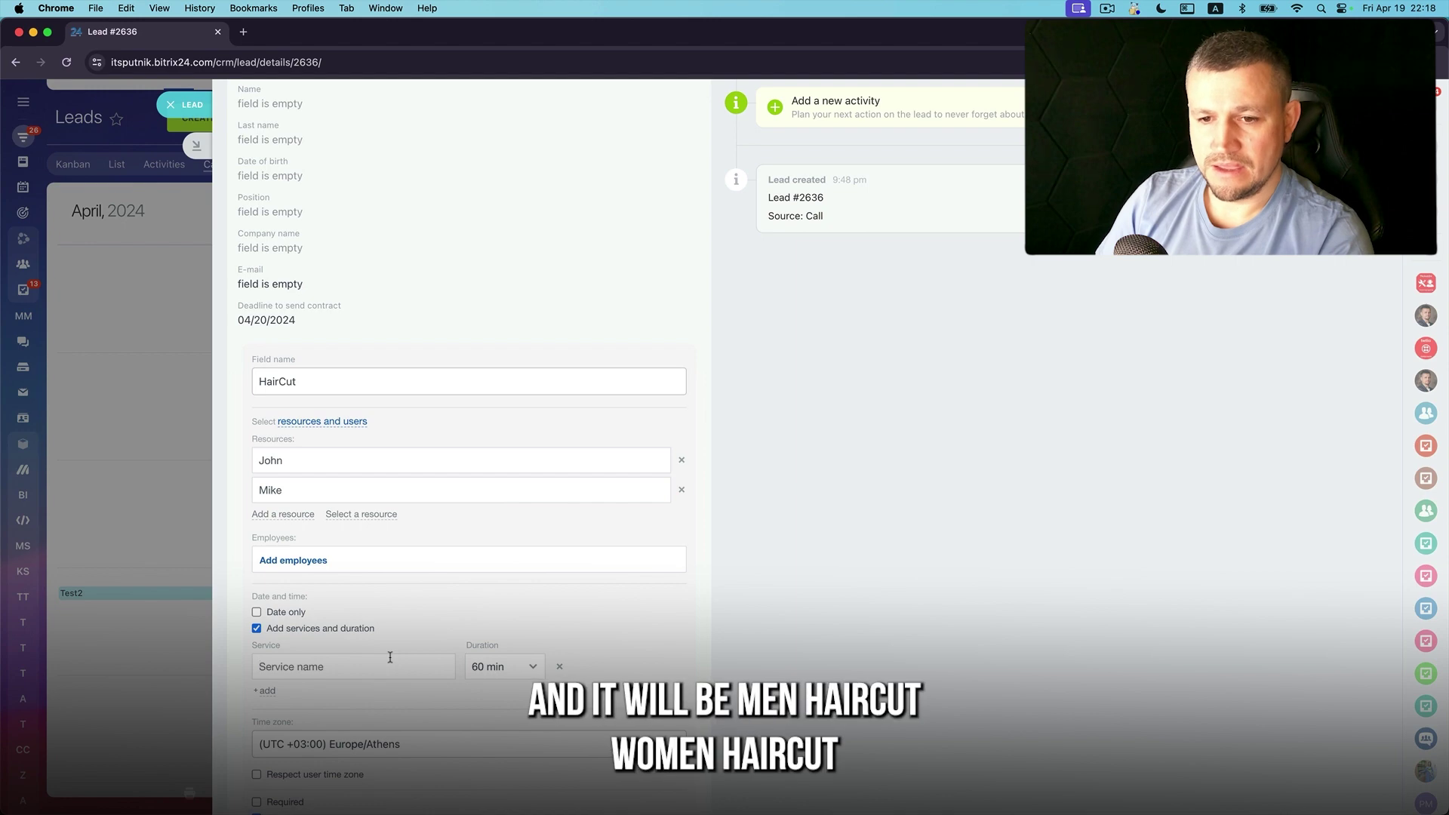
type("Man HairCut")
left_click(269, 691)
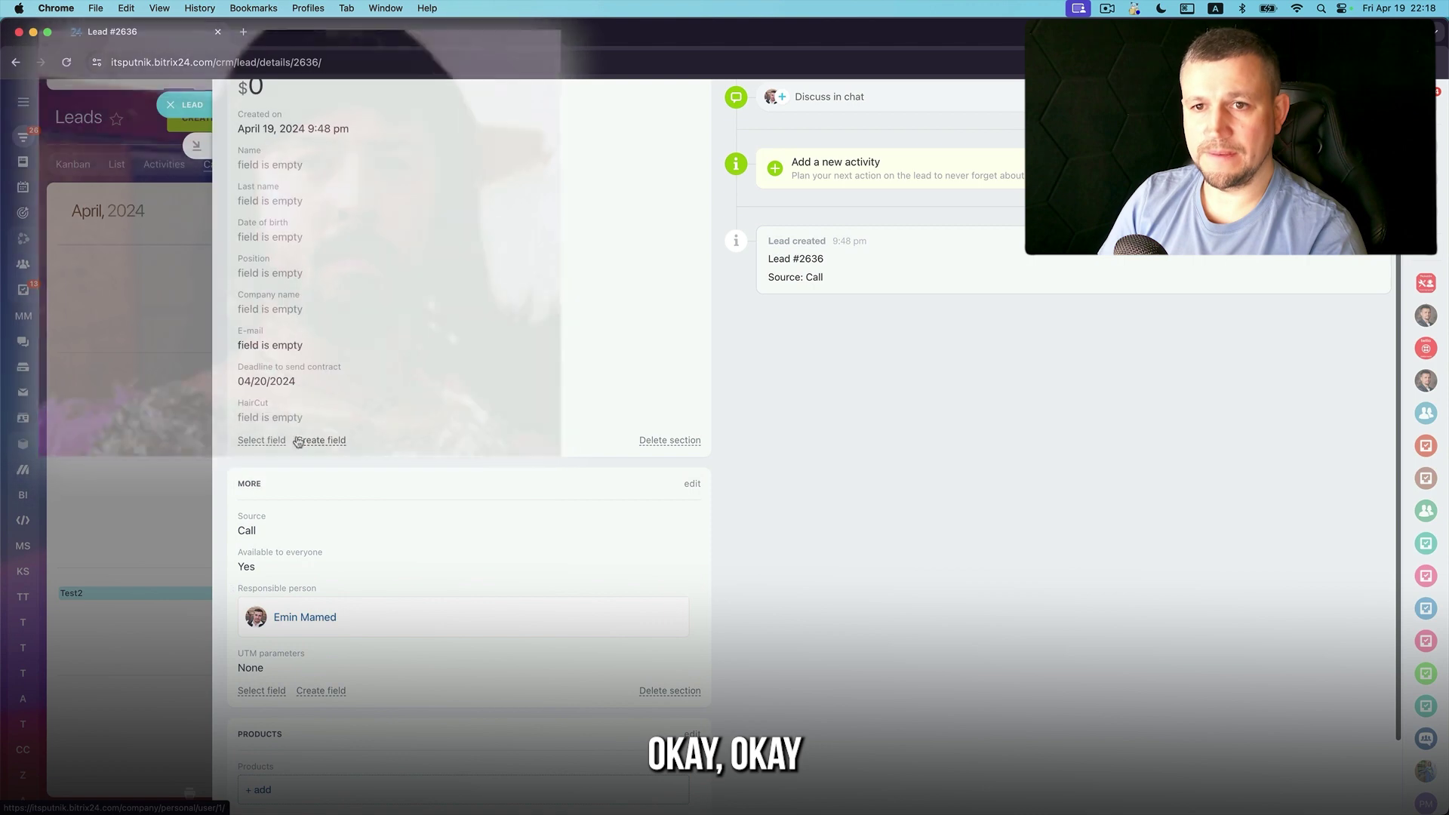
Book Lead #2636's HairCut with John on April 20 at 11:00 am, save, and close
left_click(298, 437)
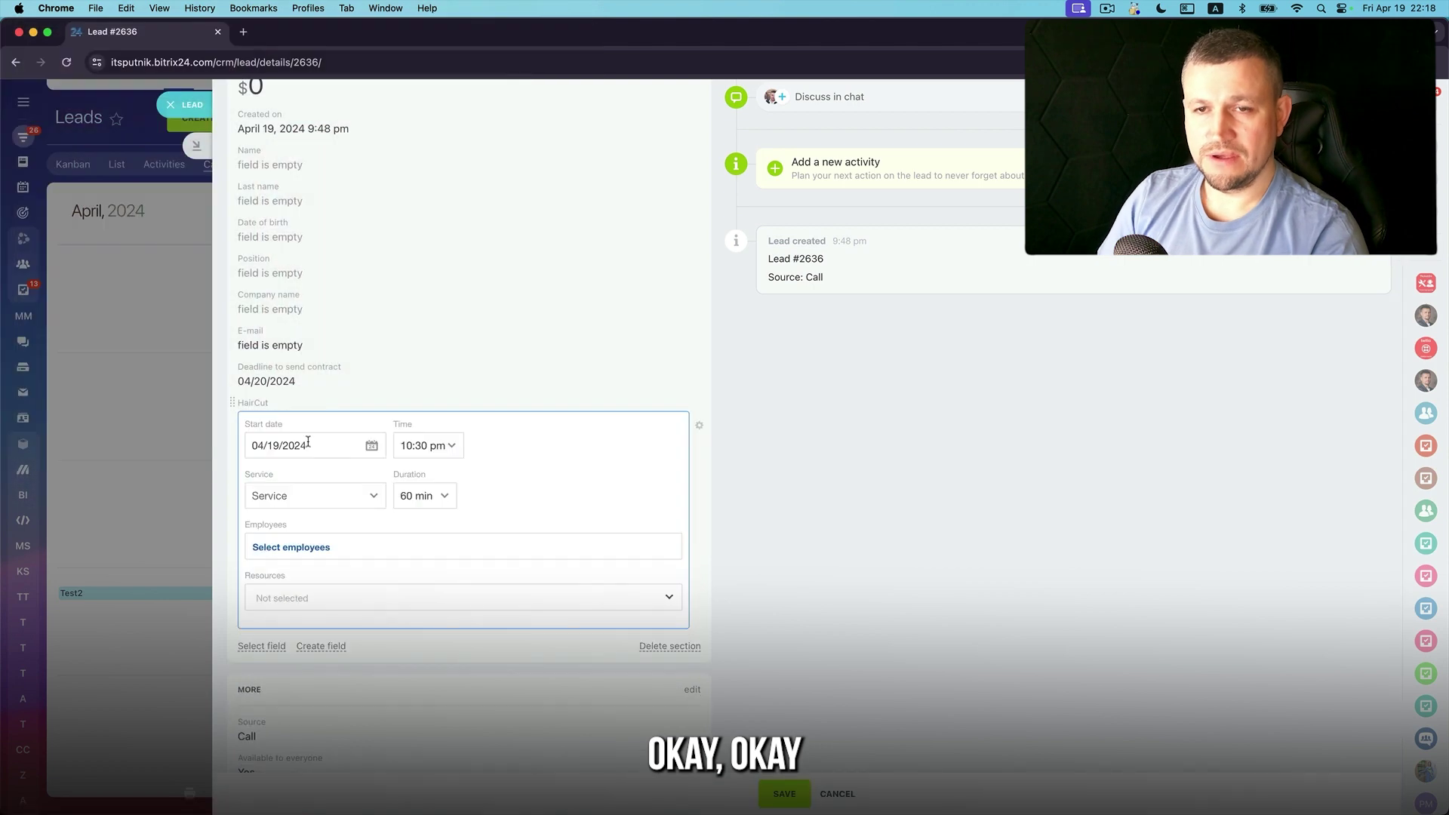
left_click(373, 447)
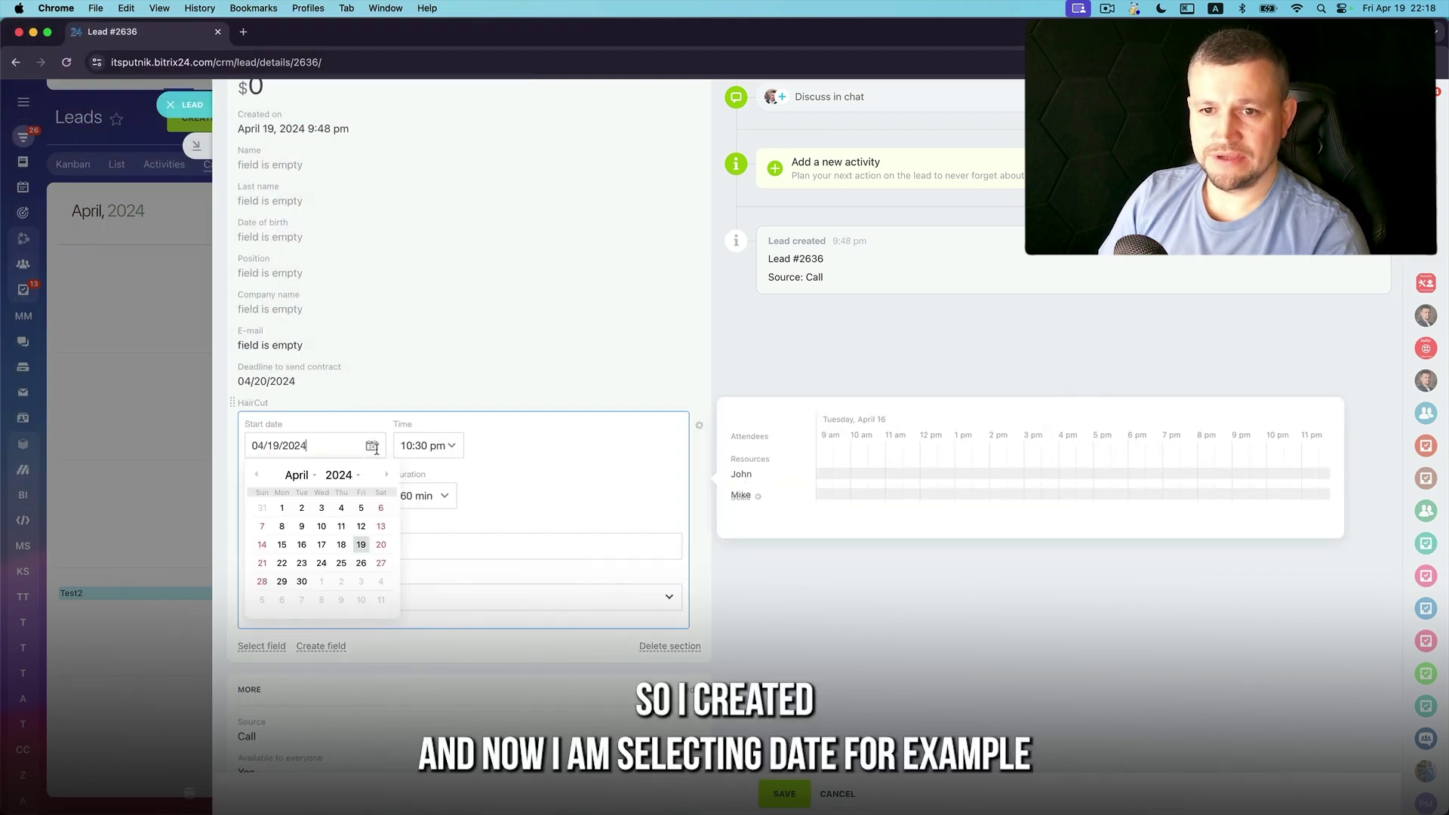
left_click(381, 545)
left_click(447, 445)
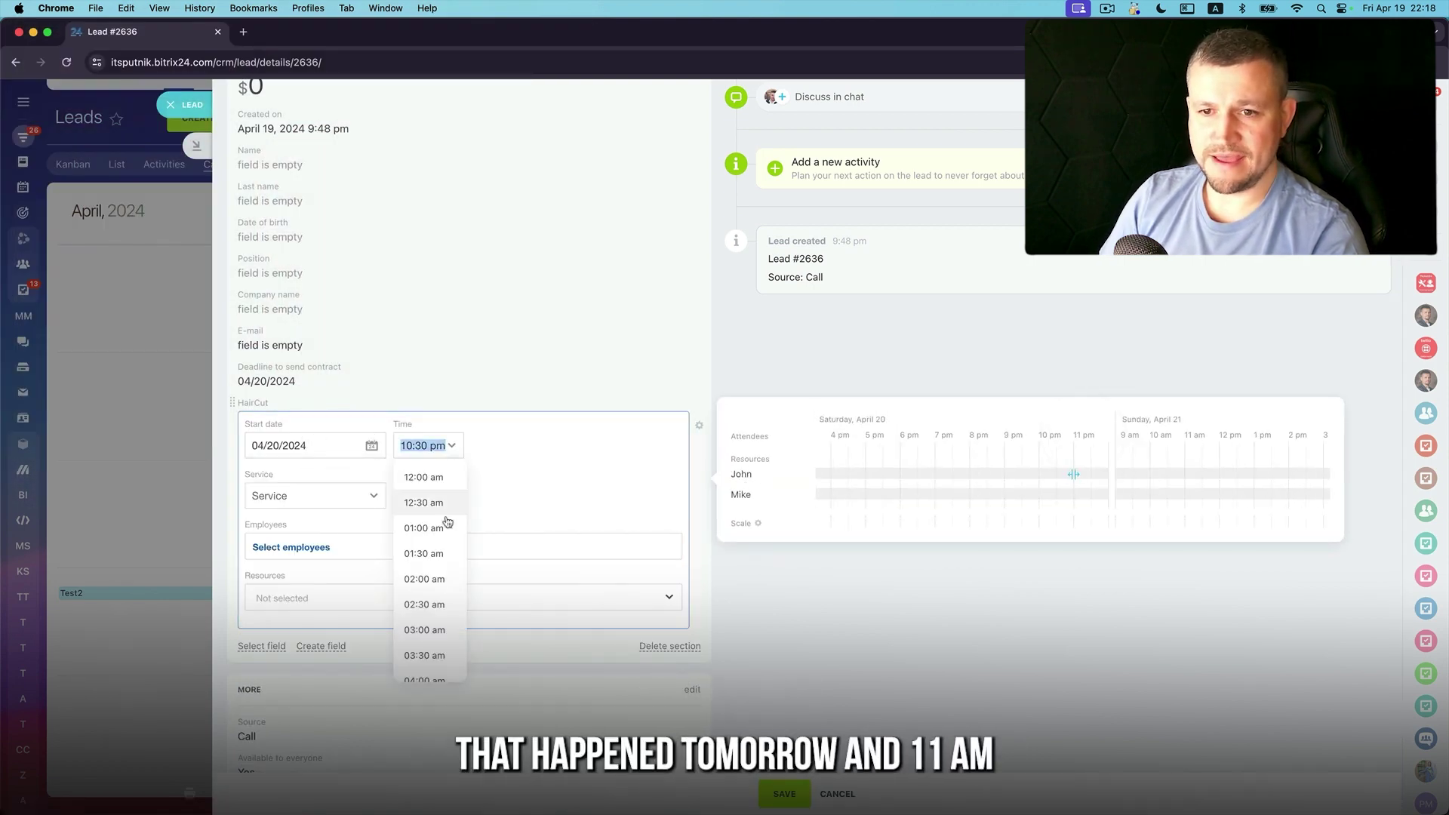
scroll(409, 627, "down", 5)
left_click(419, 635)
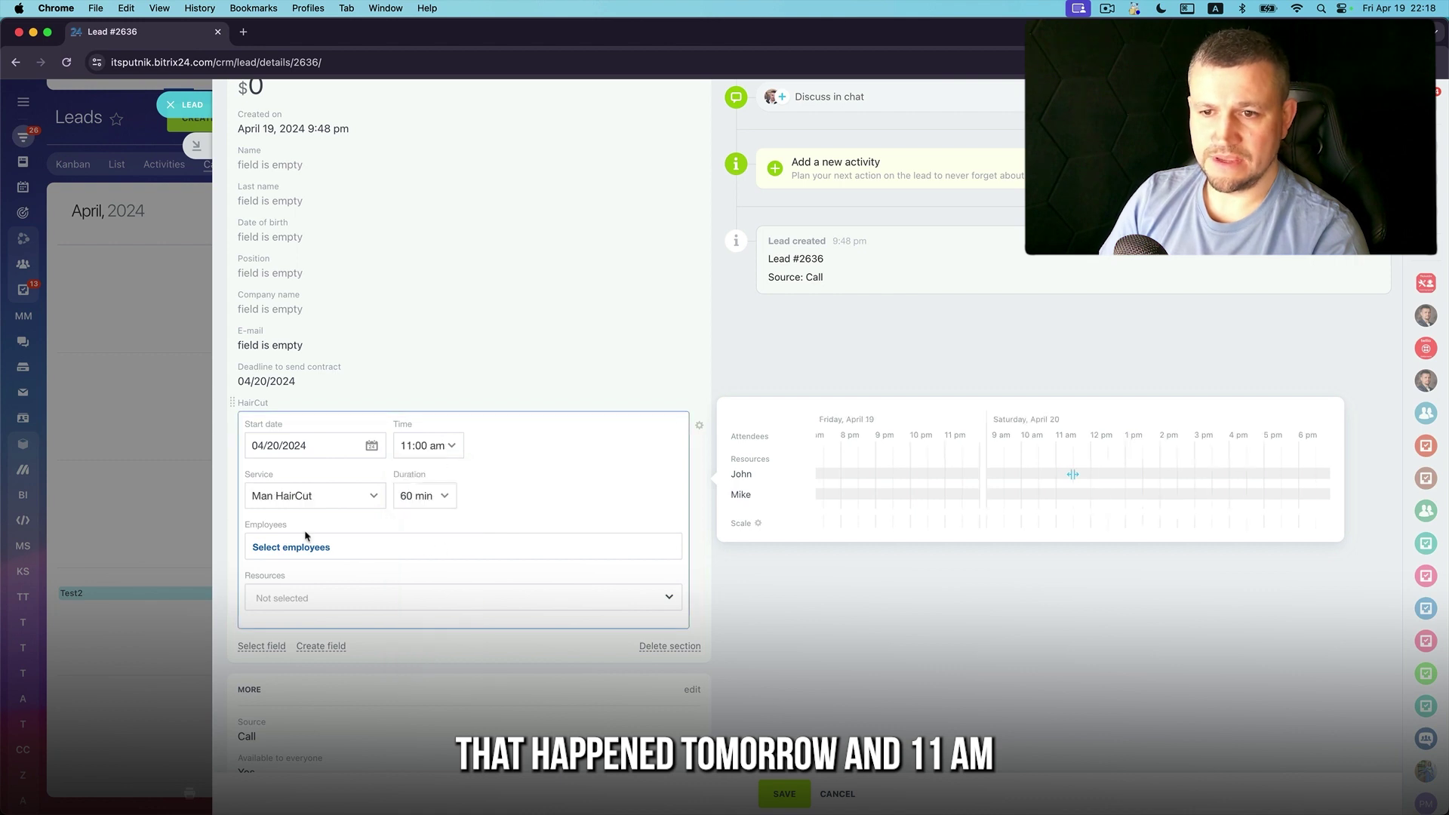
left_click(287, 598)
left_click(278, 630)
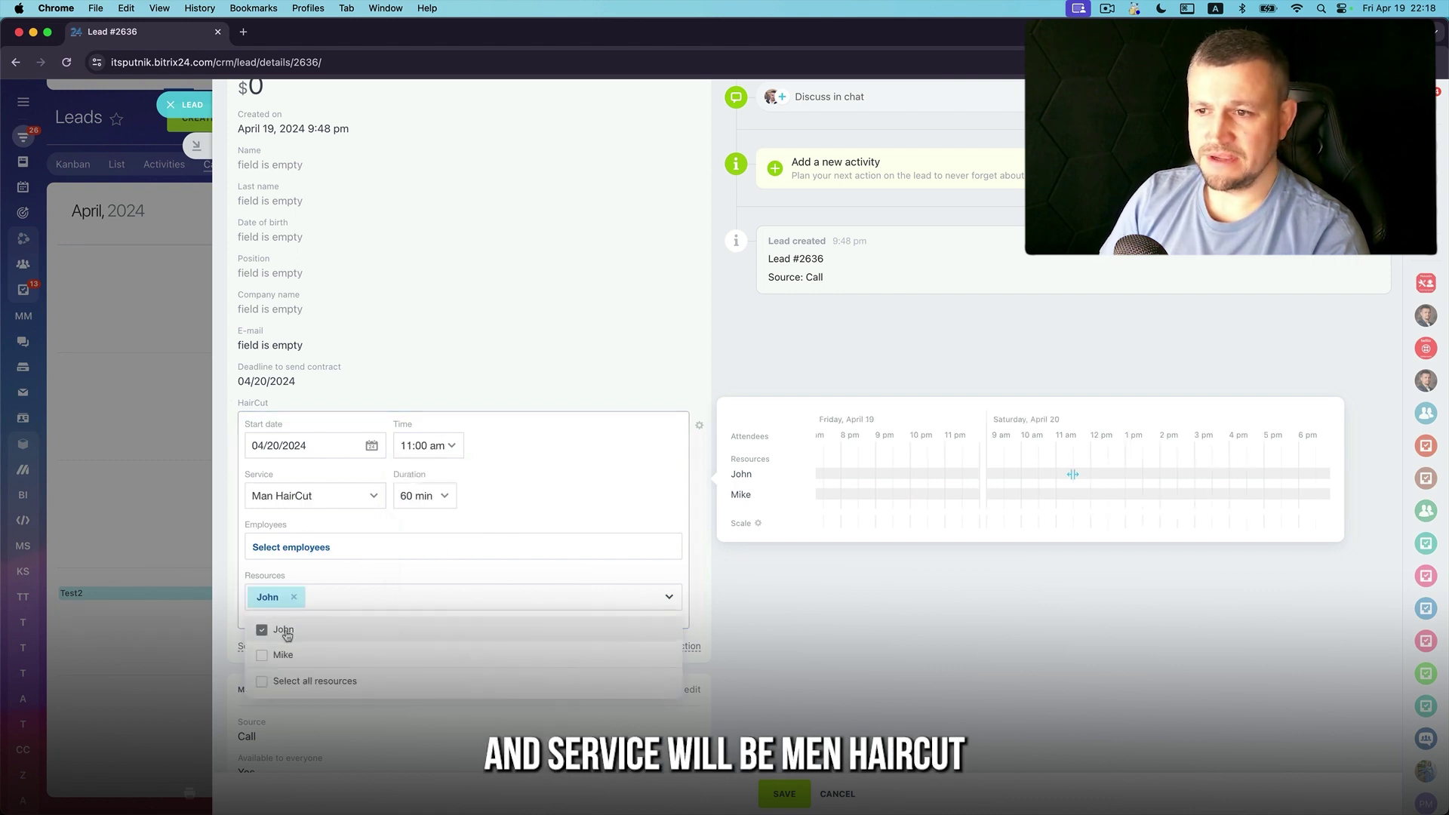
left_click(784, 794)
left_click(785, 794)
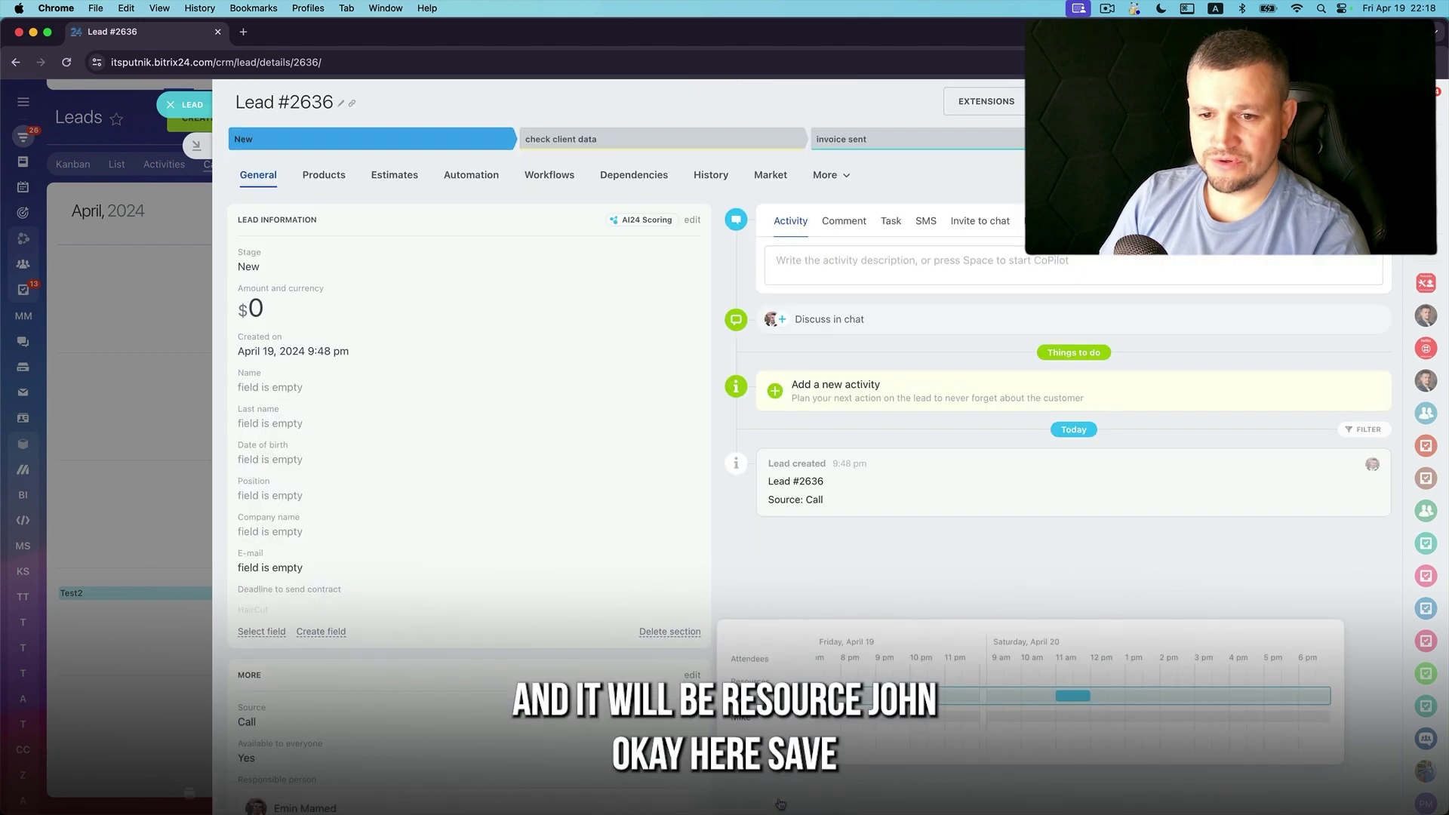
left_click(182, 463)
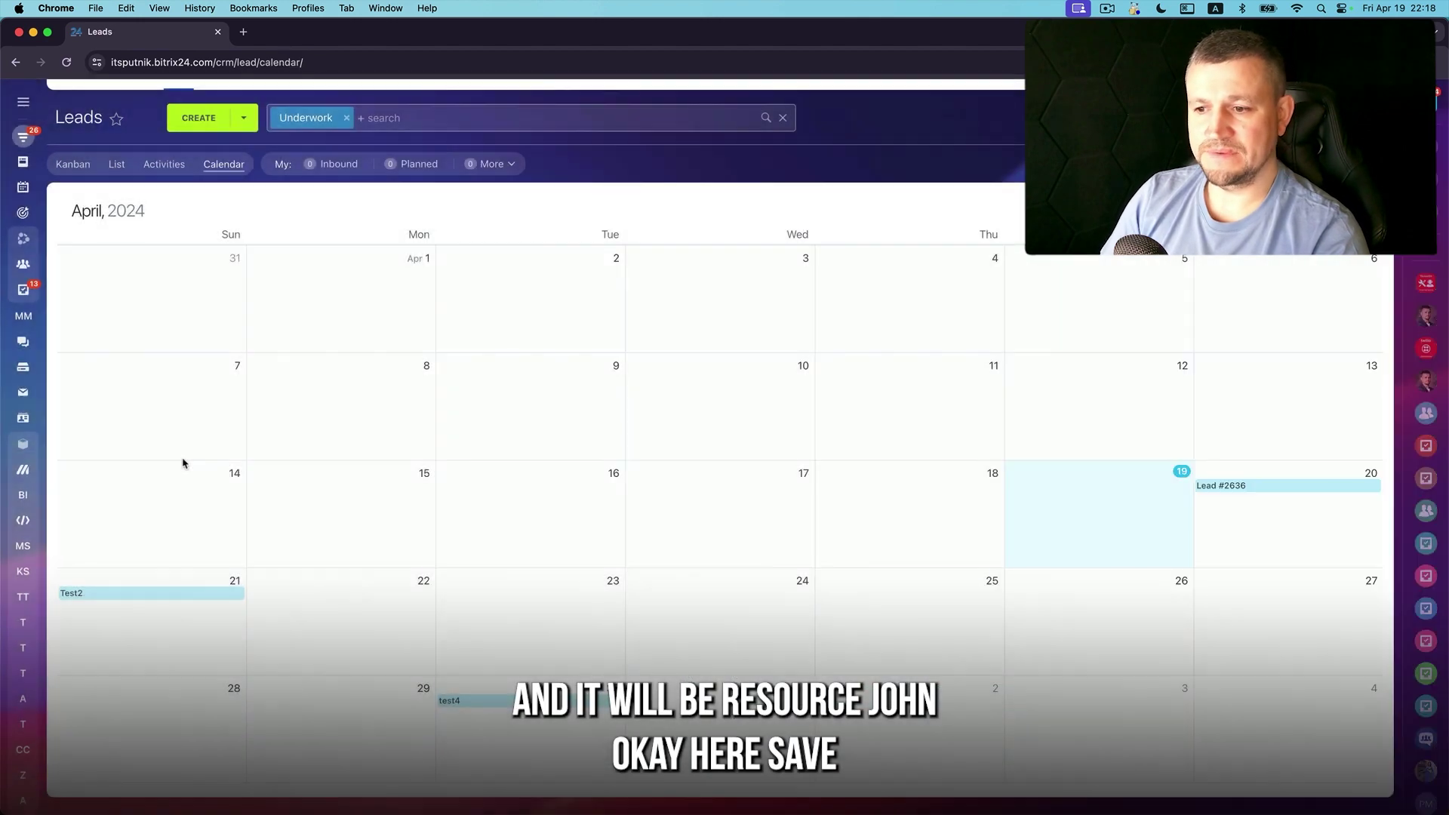
Set Test2's HairCut booking to 04/23/2024 at 2:00 pm, save, and close the lead
left_click(181, 595)
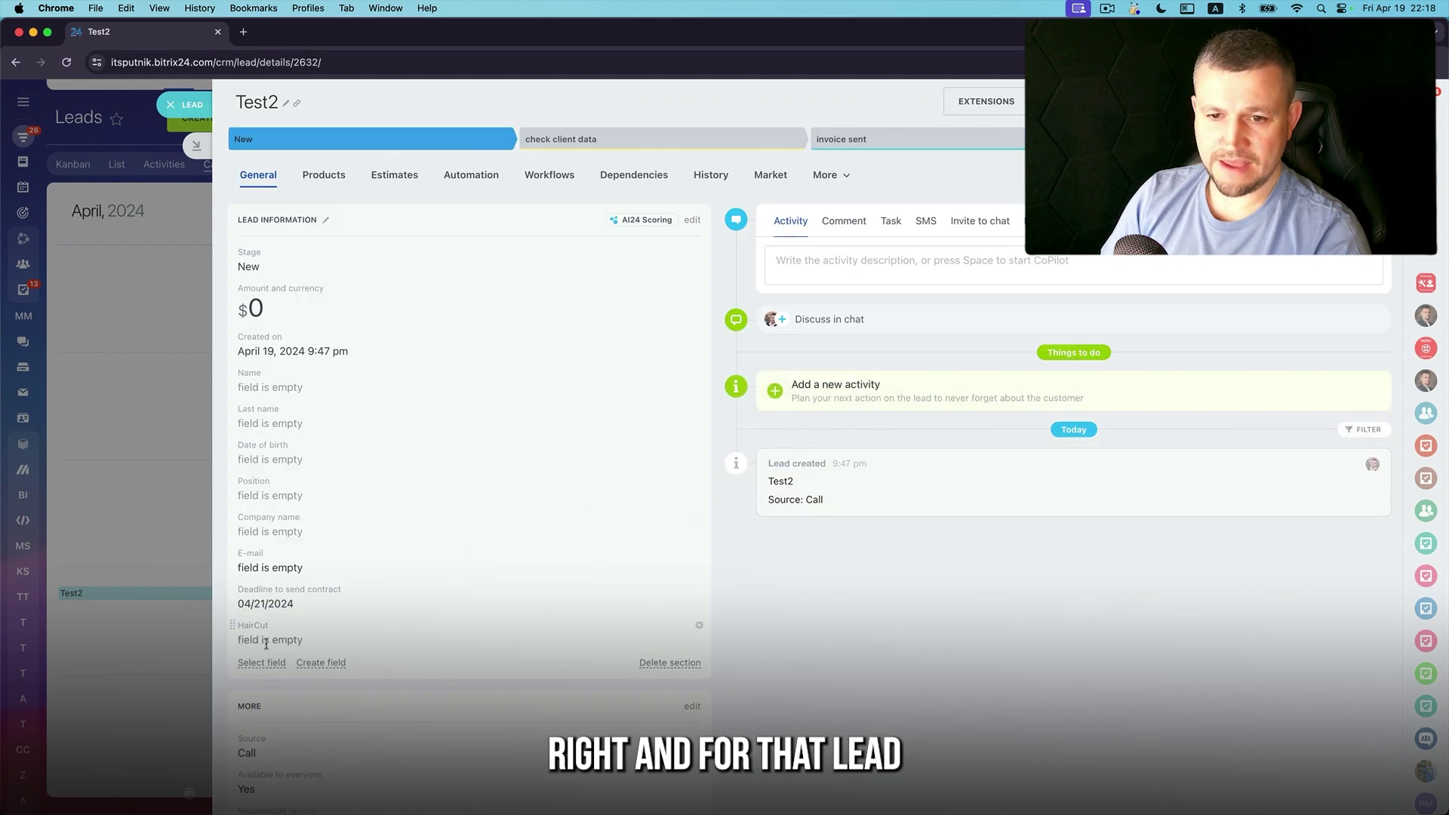
left_click(266, 643)
scroll(302, 656, "down", 3)
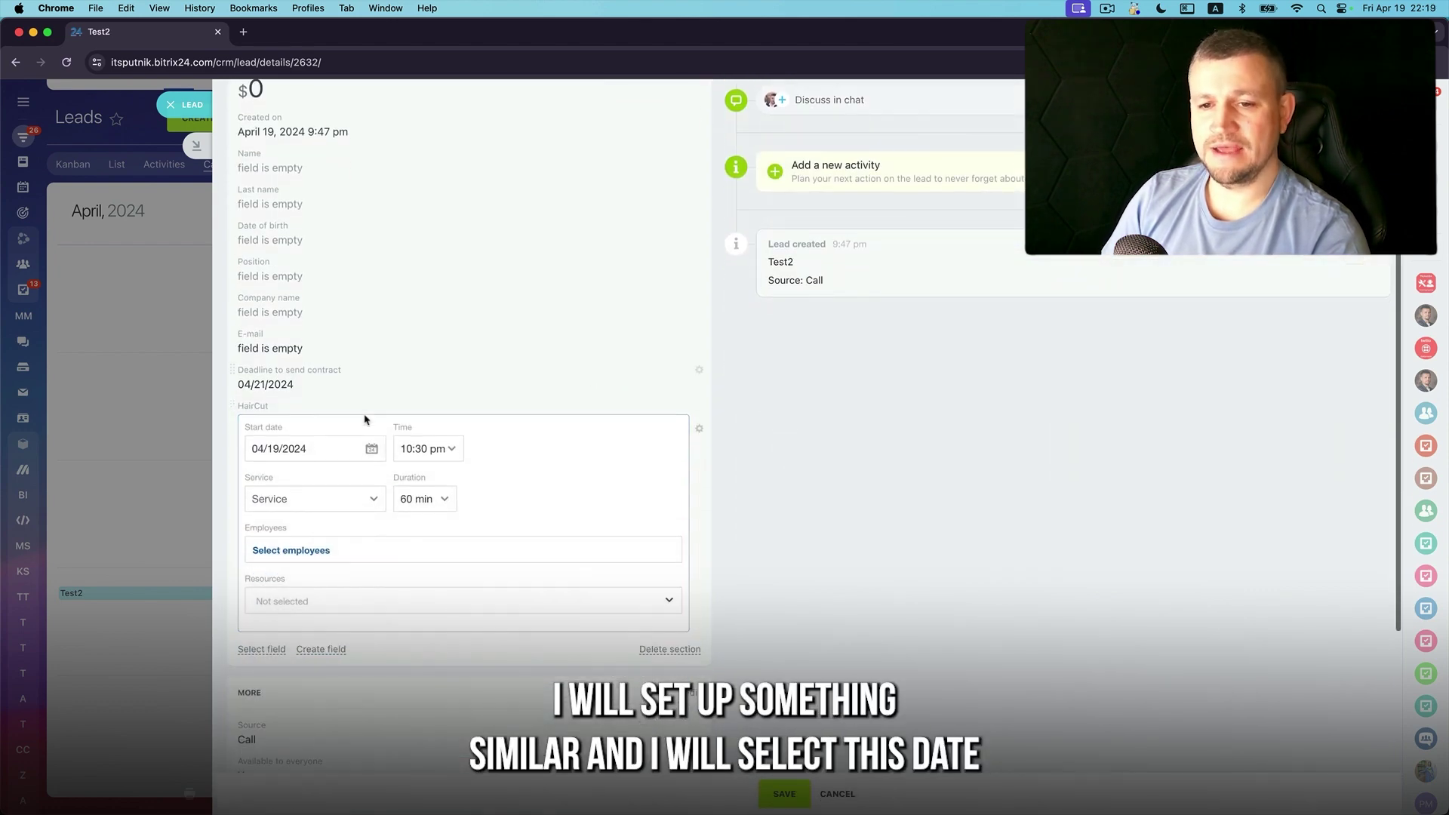
left_click(302, 449)
left_click(301, 566)
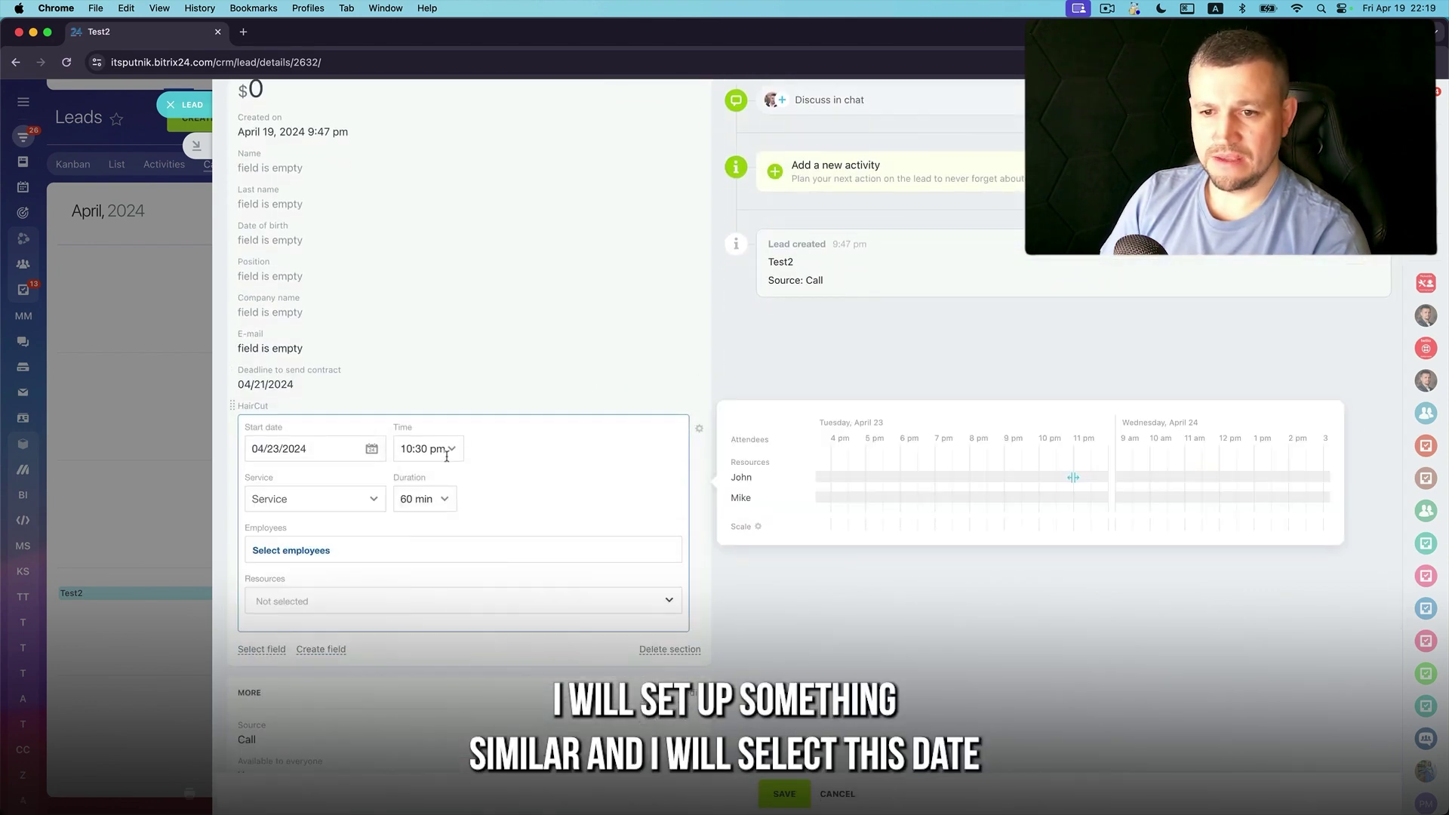
left_click(427, 448)
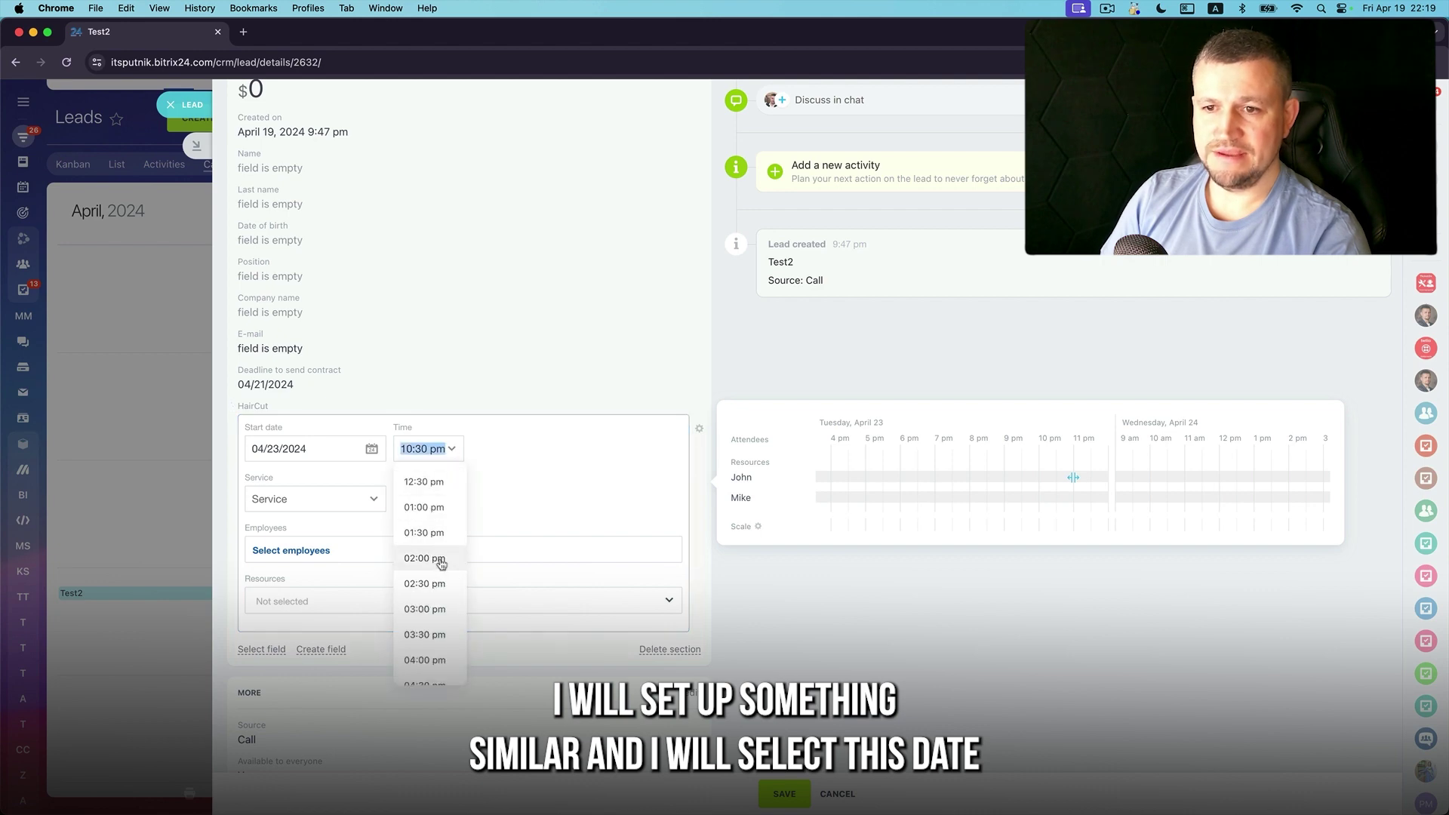
left_click(424, 558)
left_click(785, 794)
left_click(178, 511)
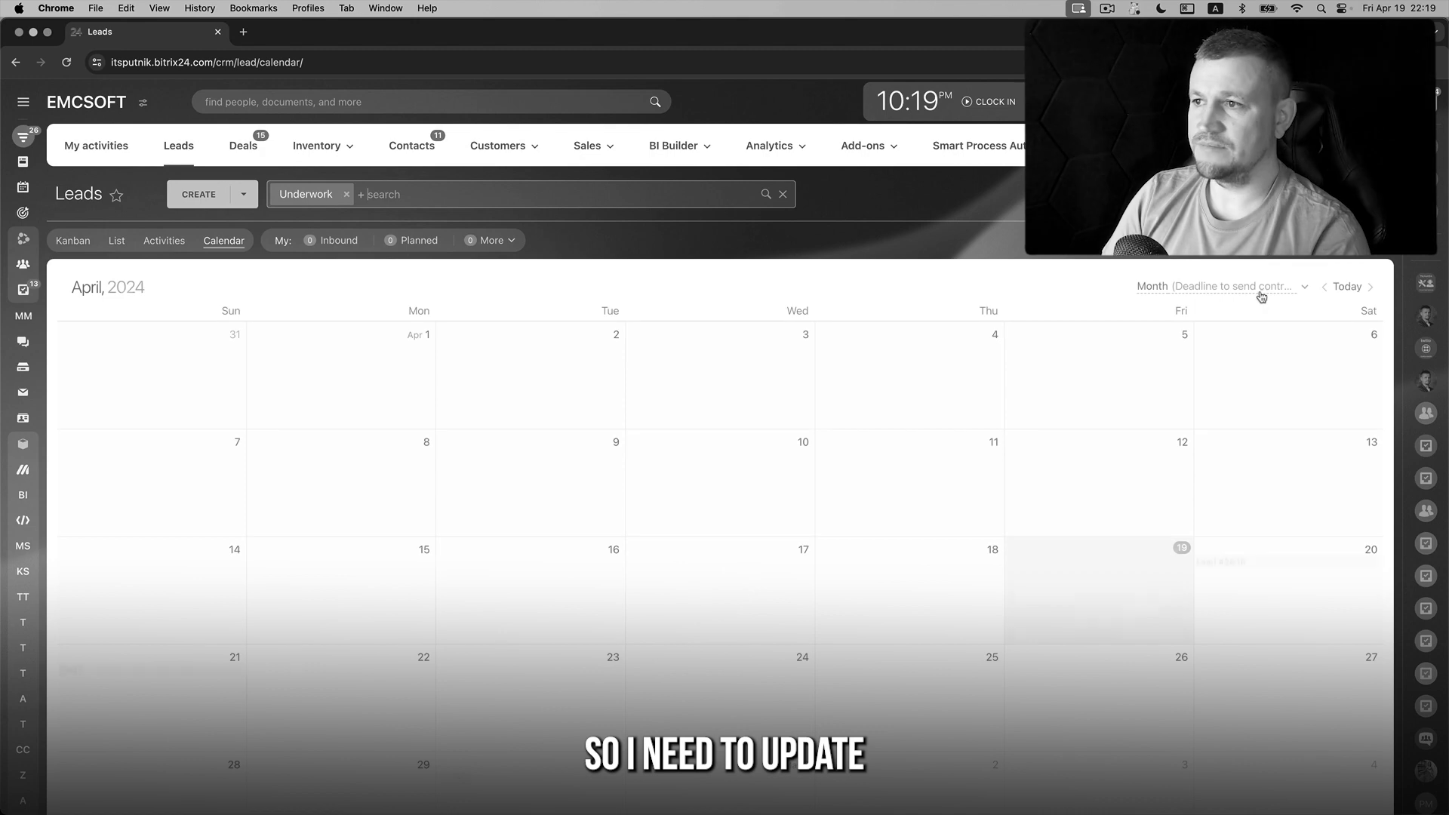
Sort the leads calendar by HairCut and check Test2's April 23 booking
left_click(1223, 286)
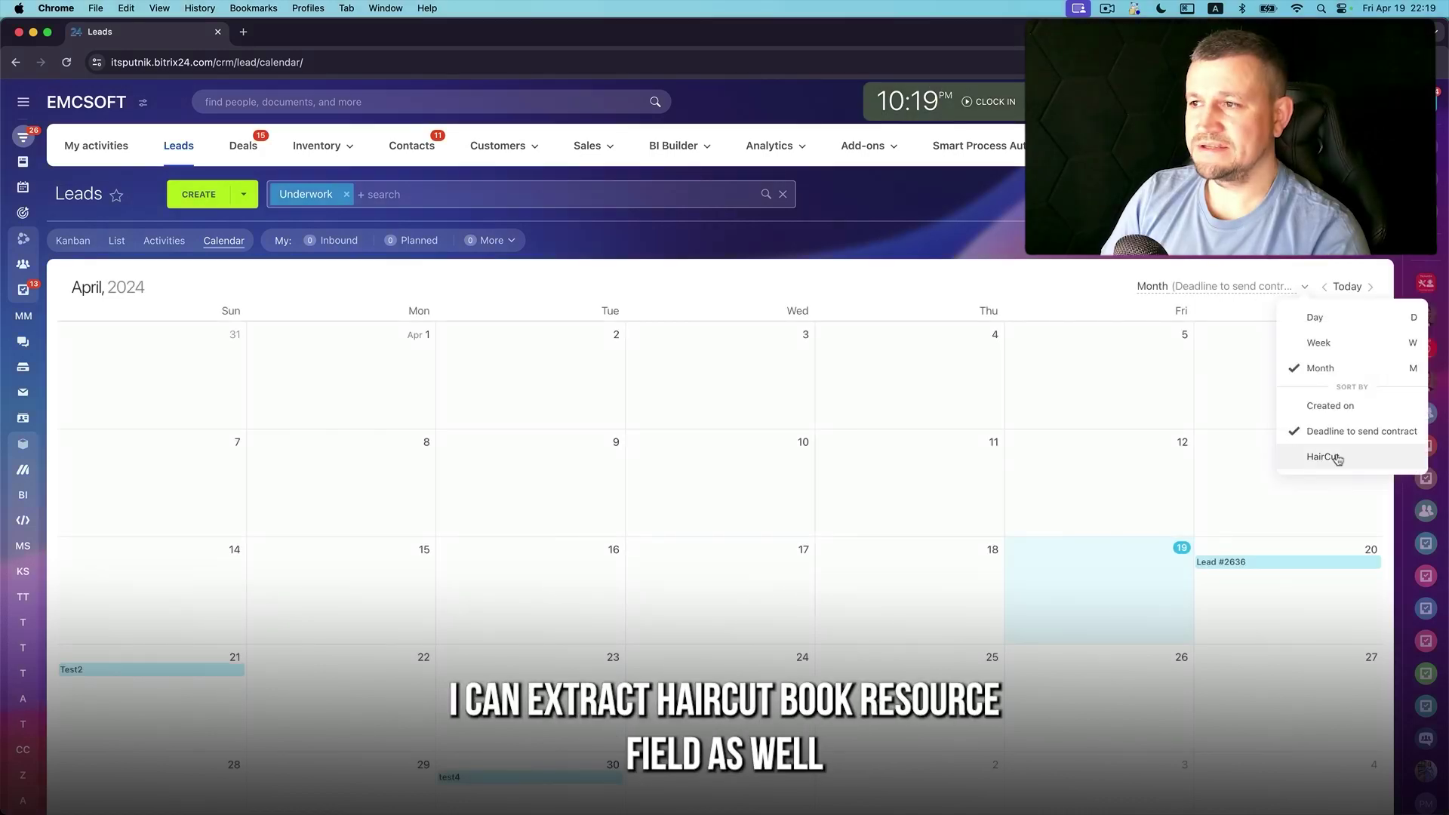
left_click(1338, 457)
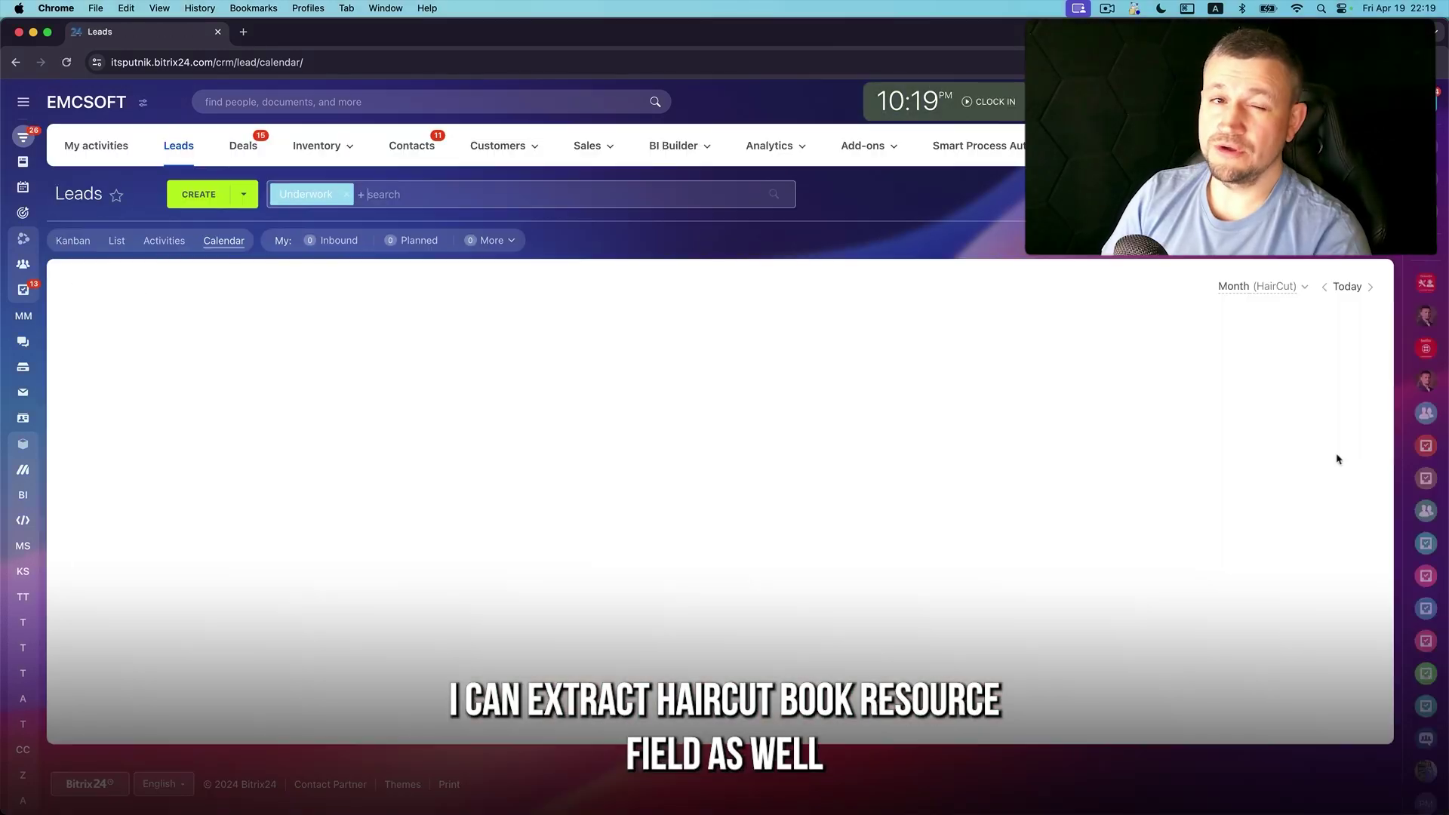
scroll(462, 564, "down", 3)
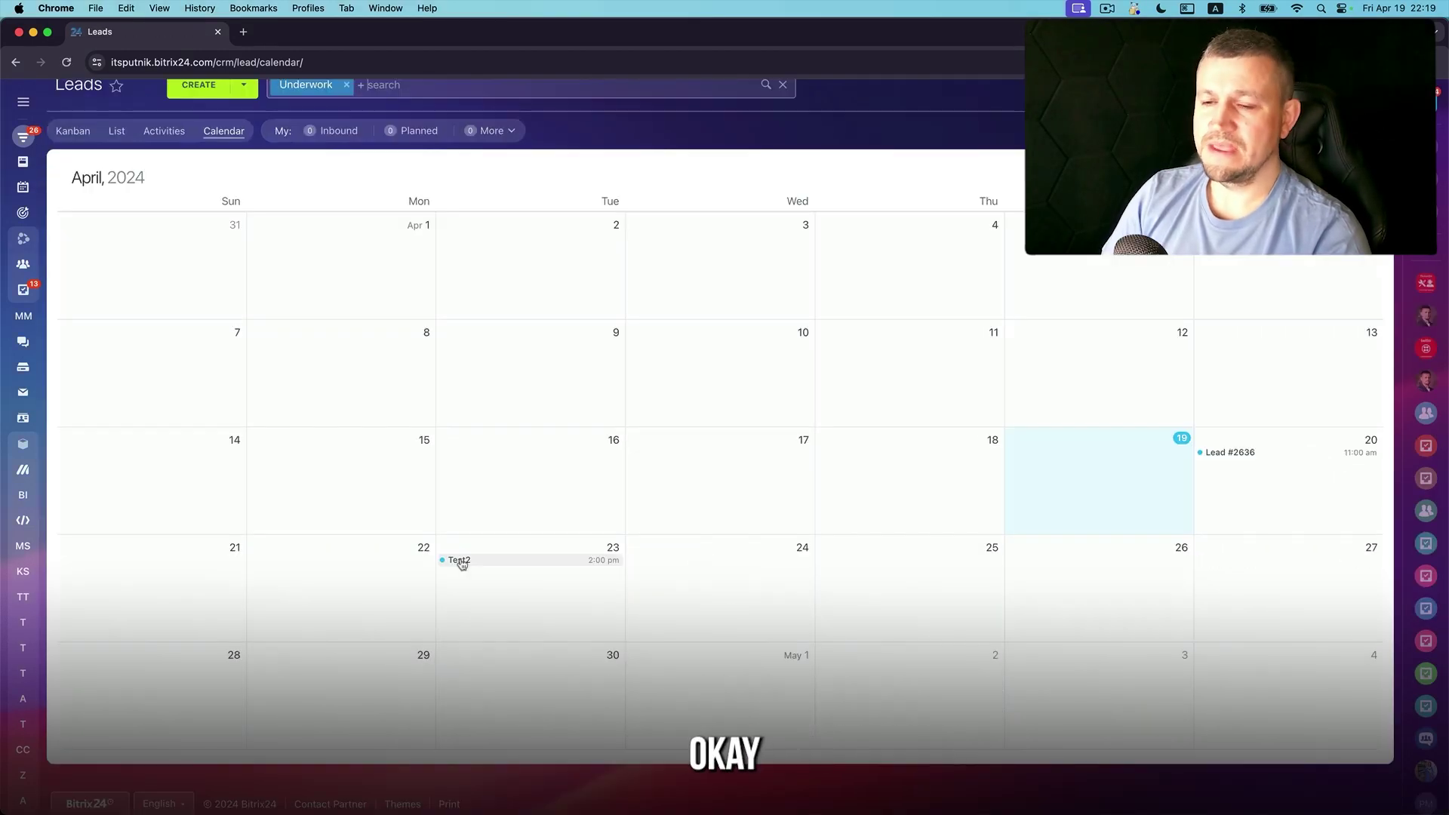
left_click(461, 562)
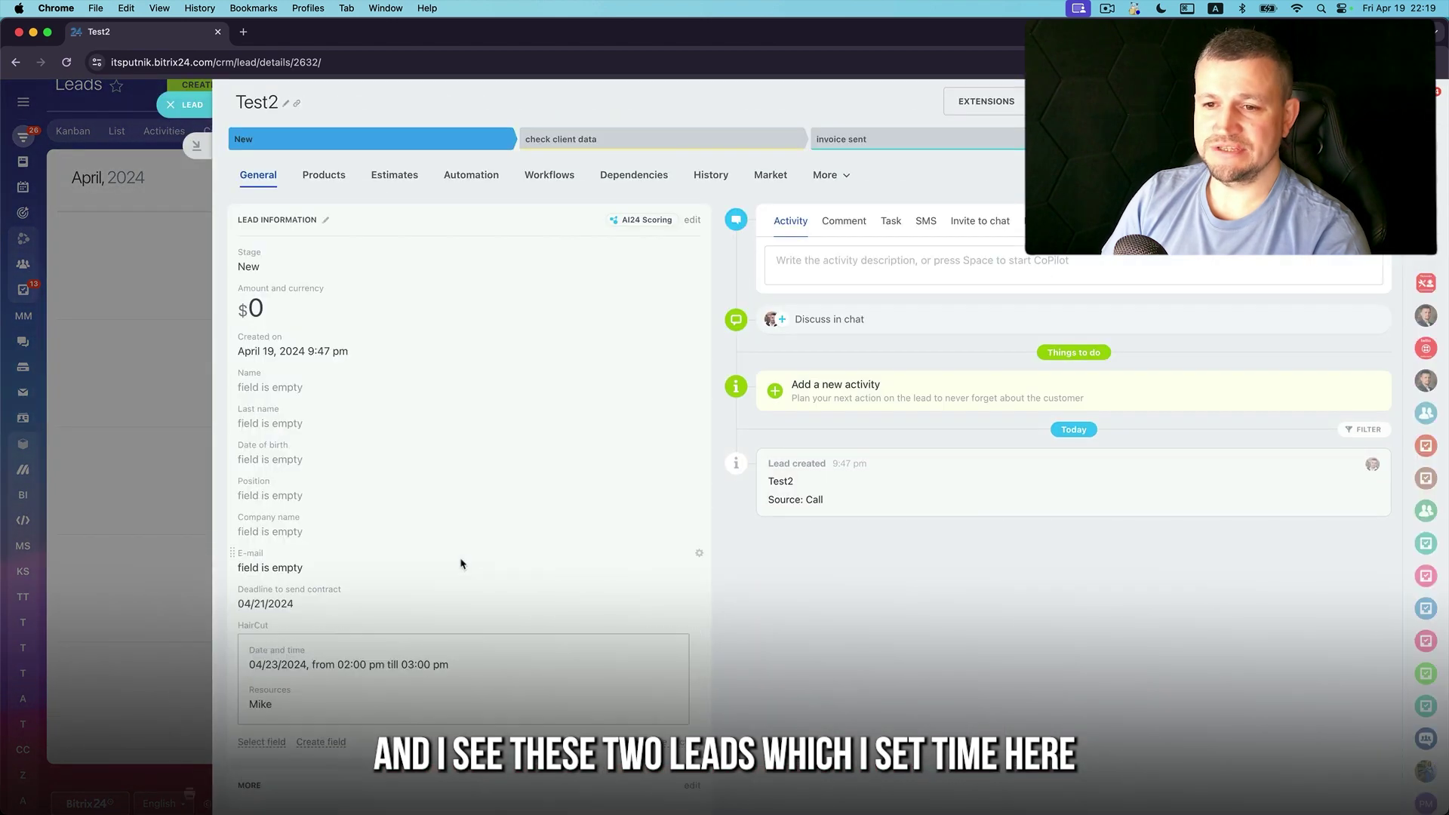
left_click(139, 553)
scroll(851, 601, "up", 3)
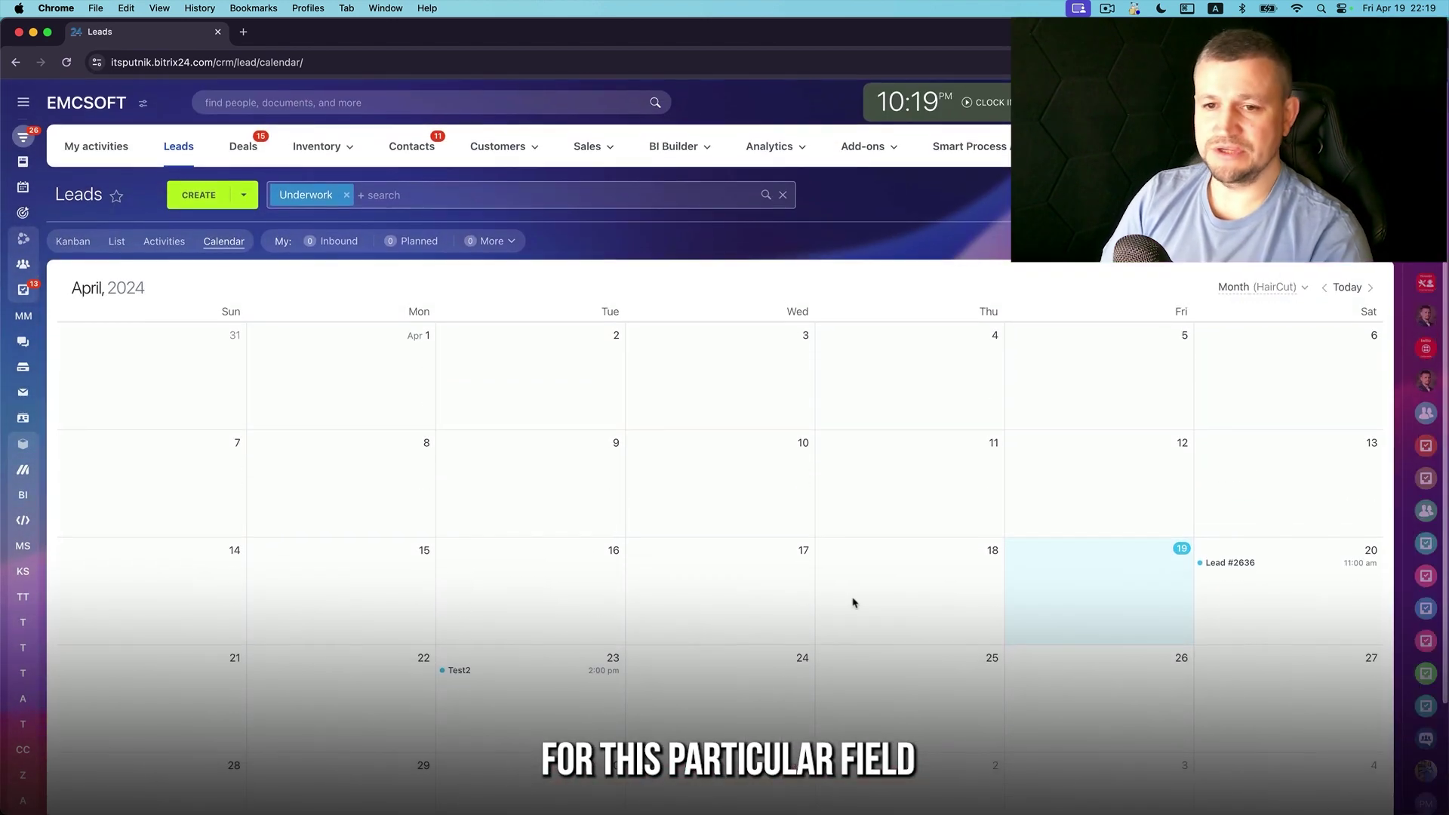
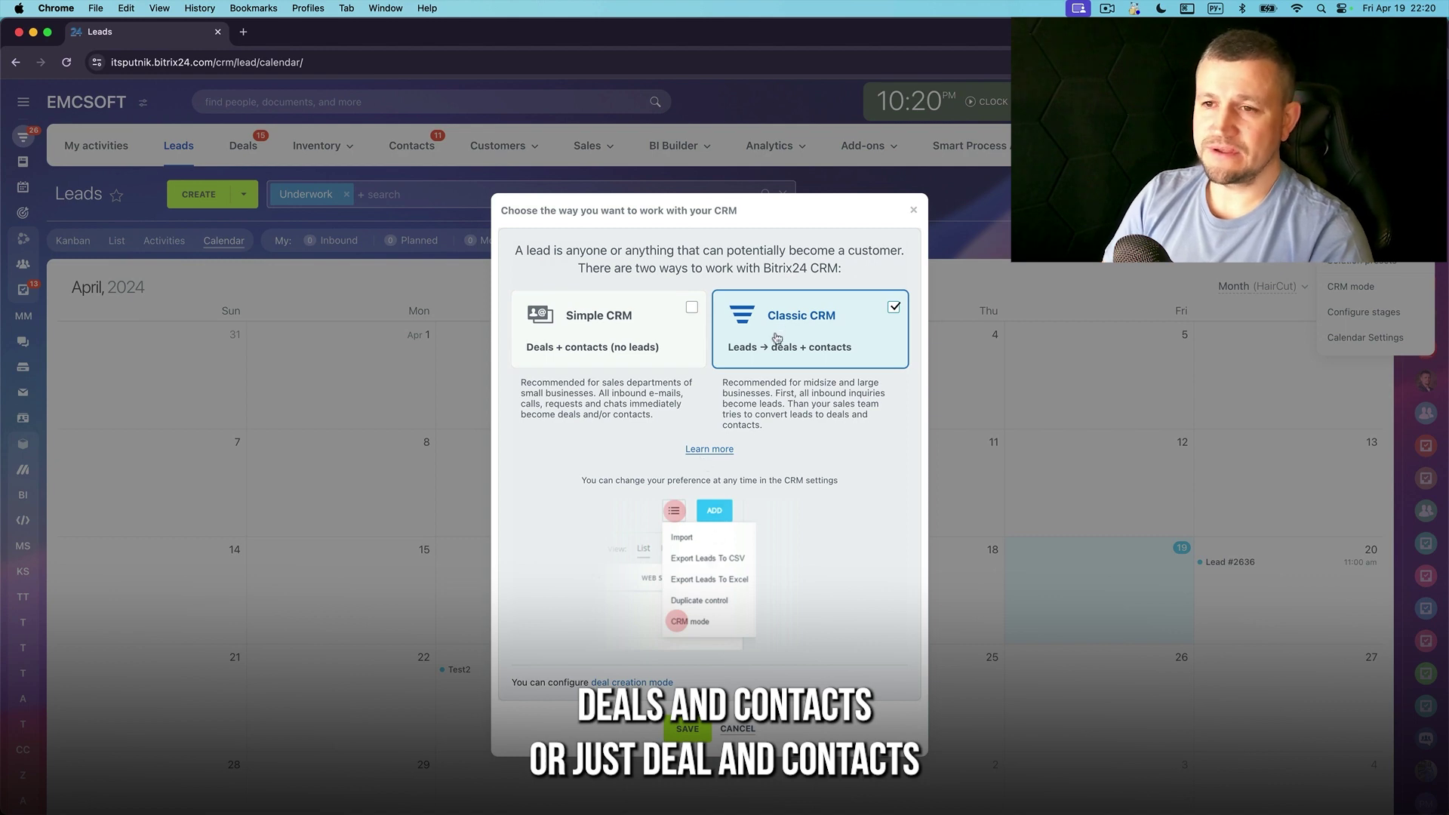
Keep the current CRM mode, then peek at the lead stage configuration and close it
left_click(735, 729)
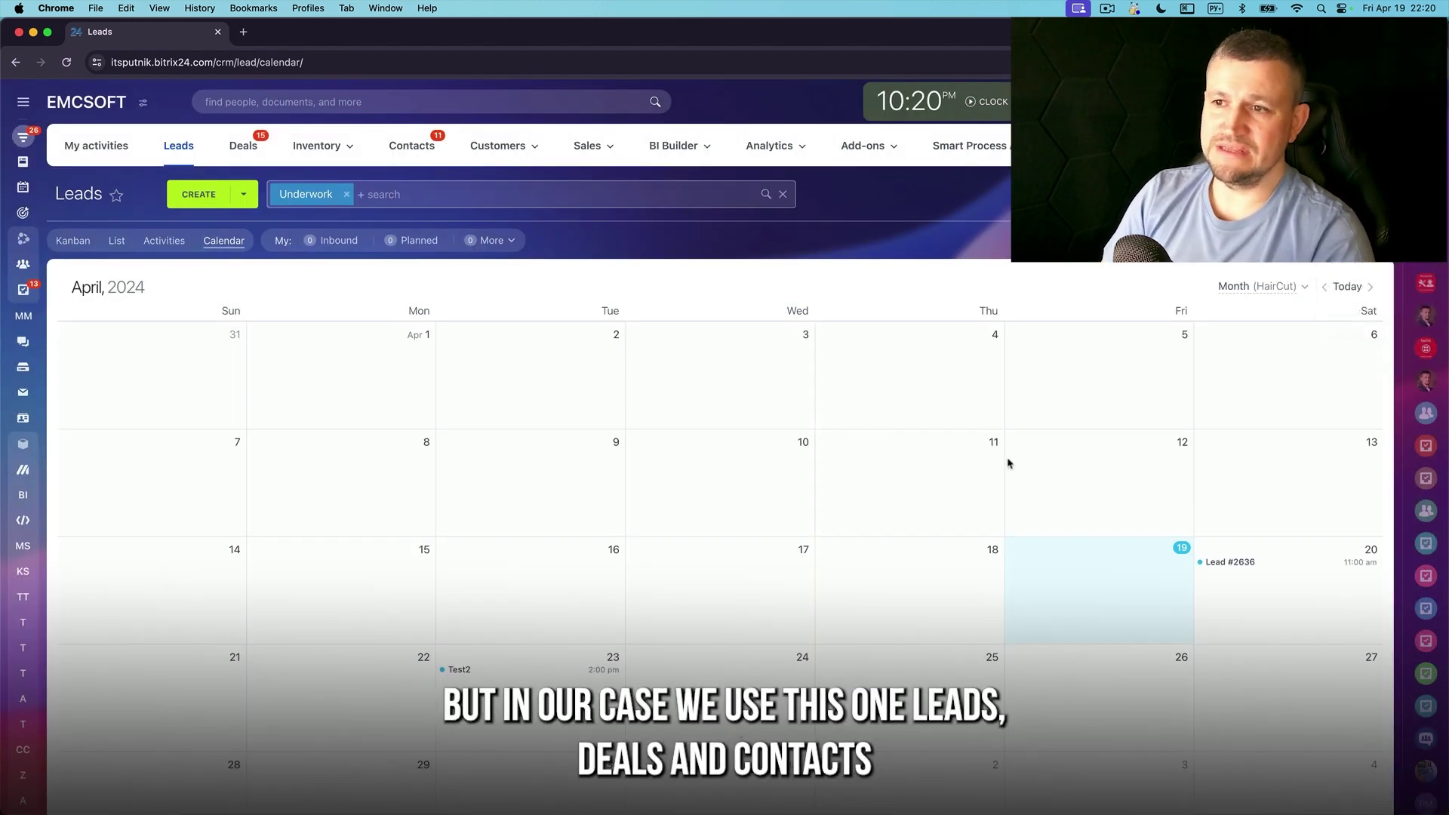
left_click(1351, 253)
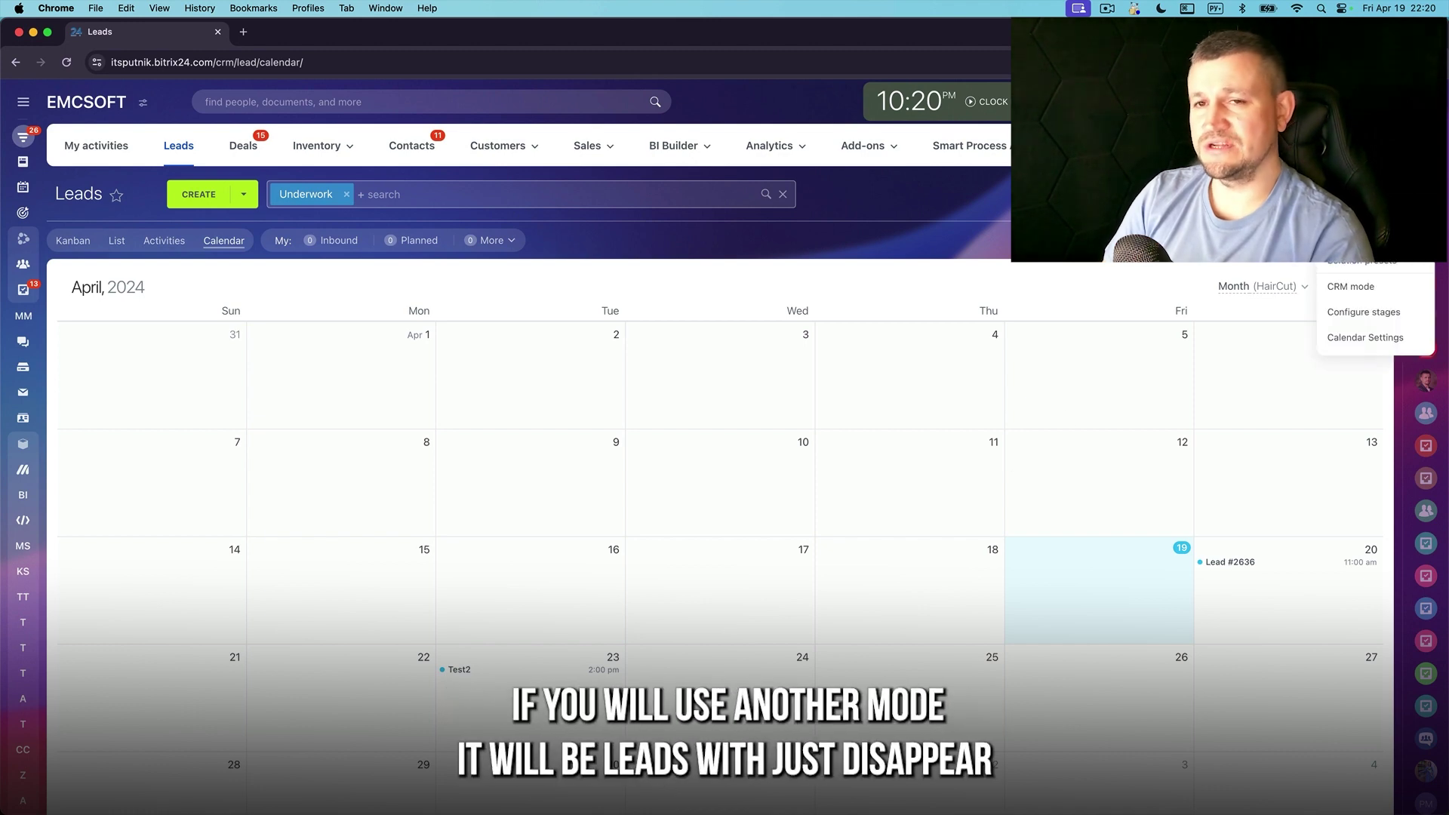
left_click(1375, 323)
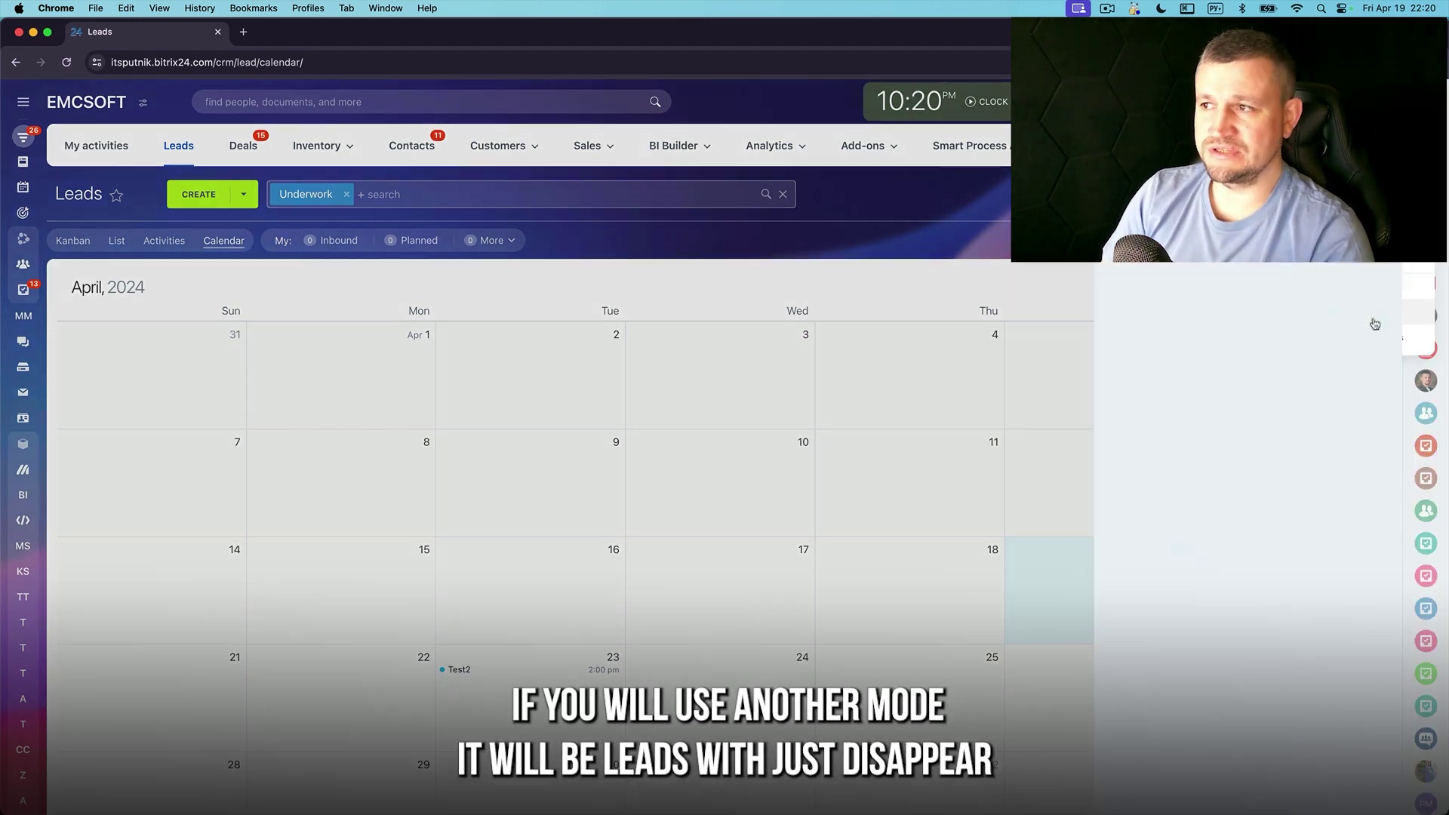
key("Escape")
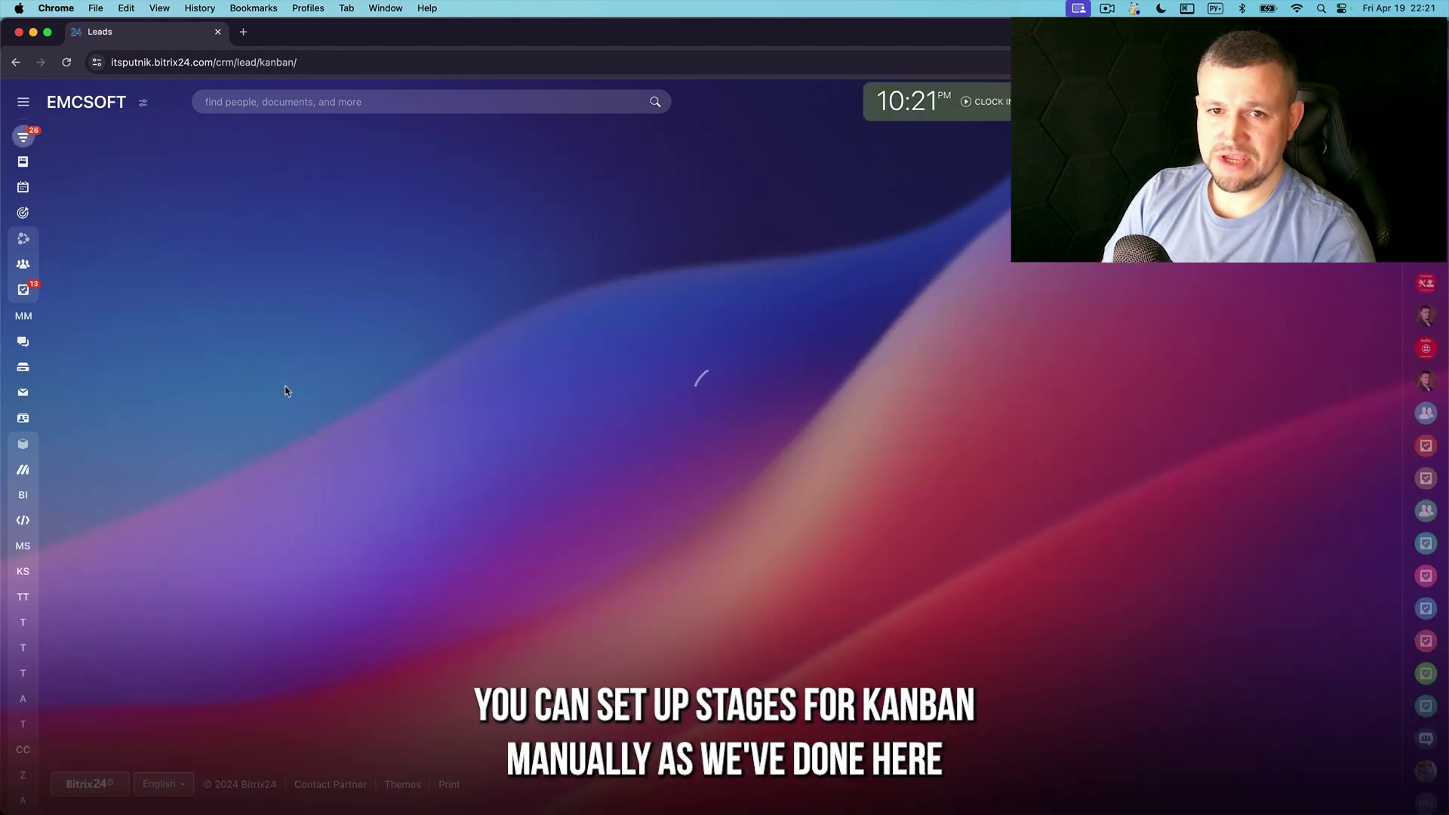
From the Kanban settings, review stage configuration and the lead import page, then return to Kanban
left_click(1419, 194)
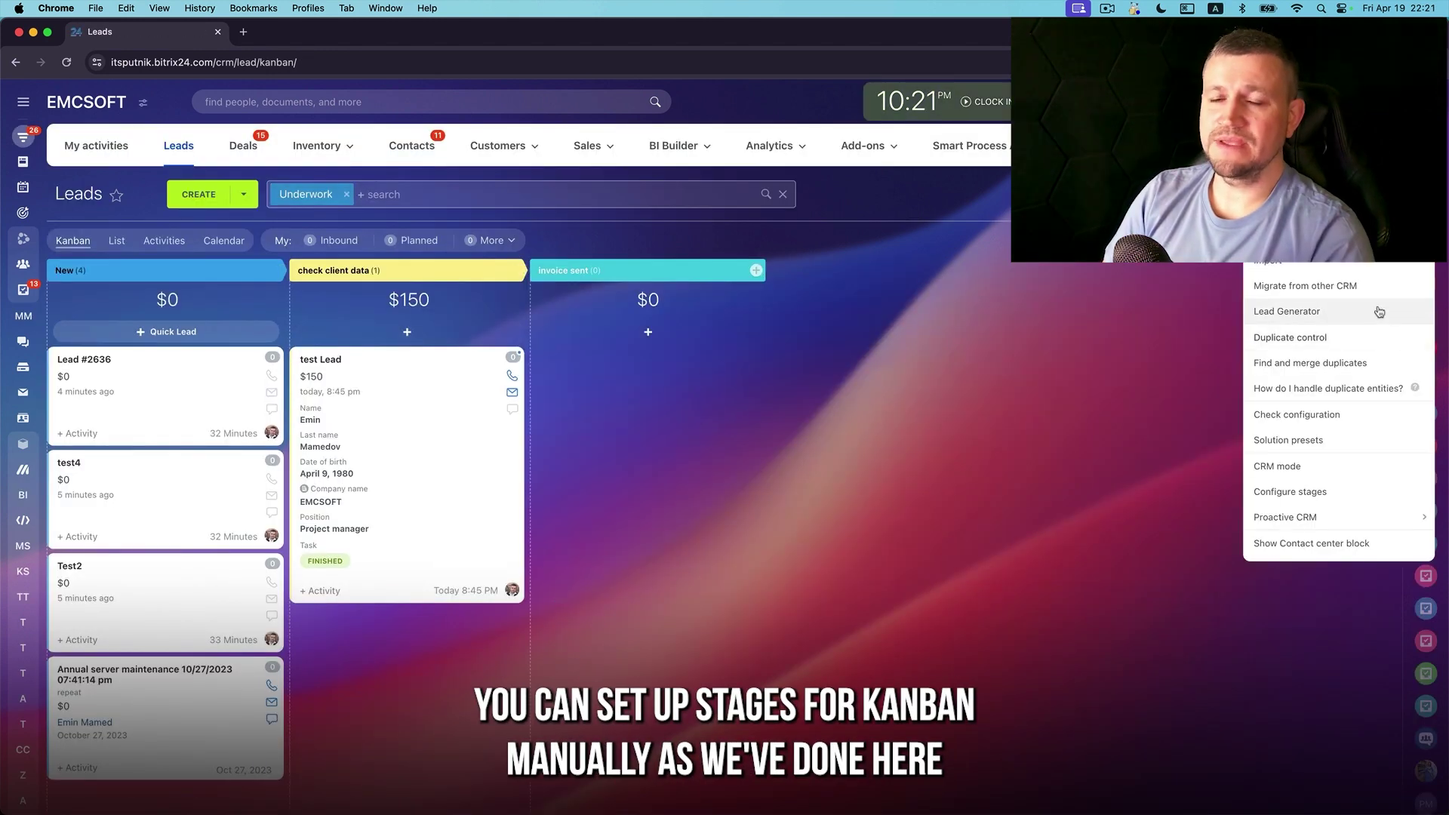
left_click(1345, 493)
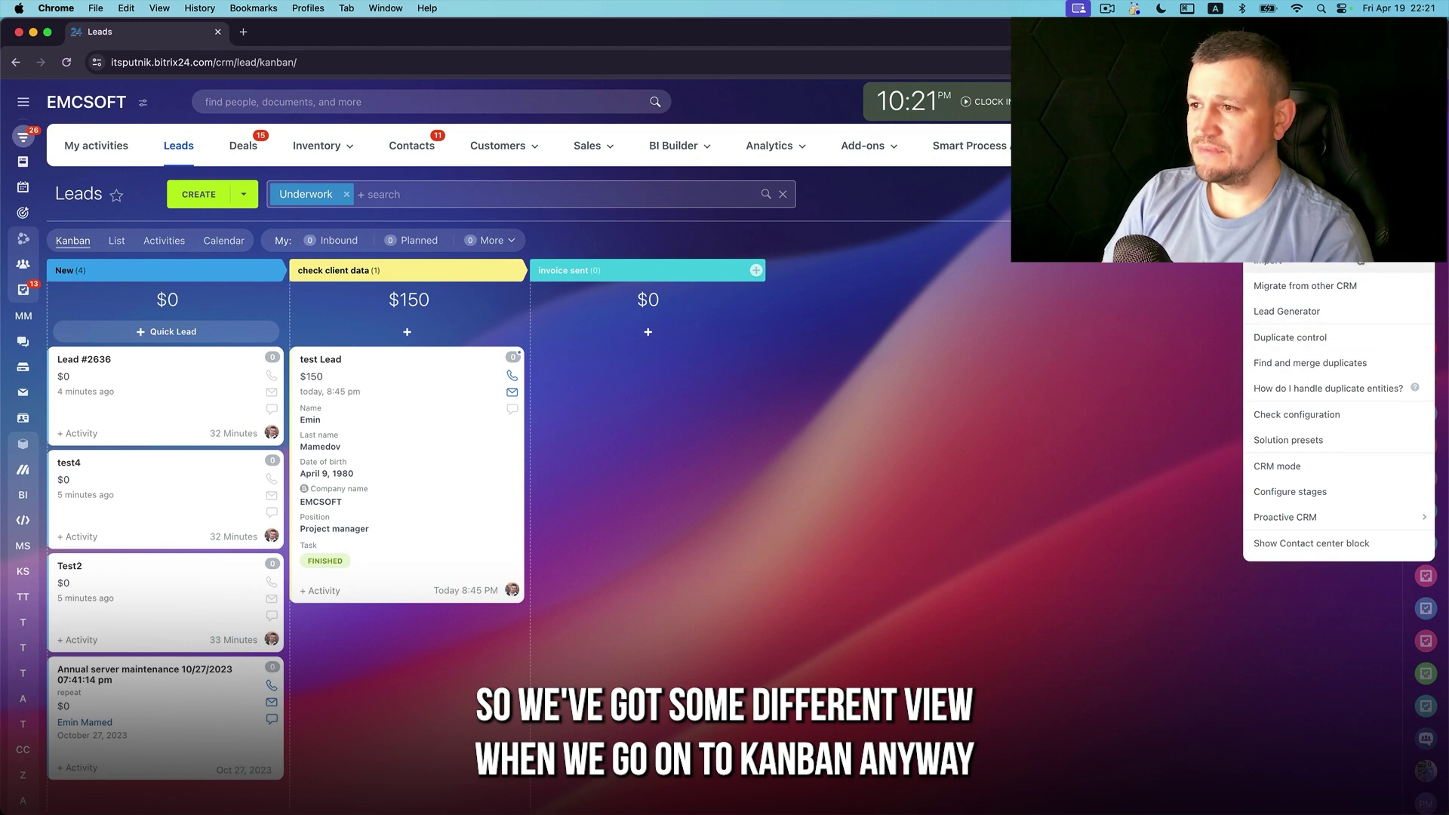
left_click(1351, 286)
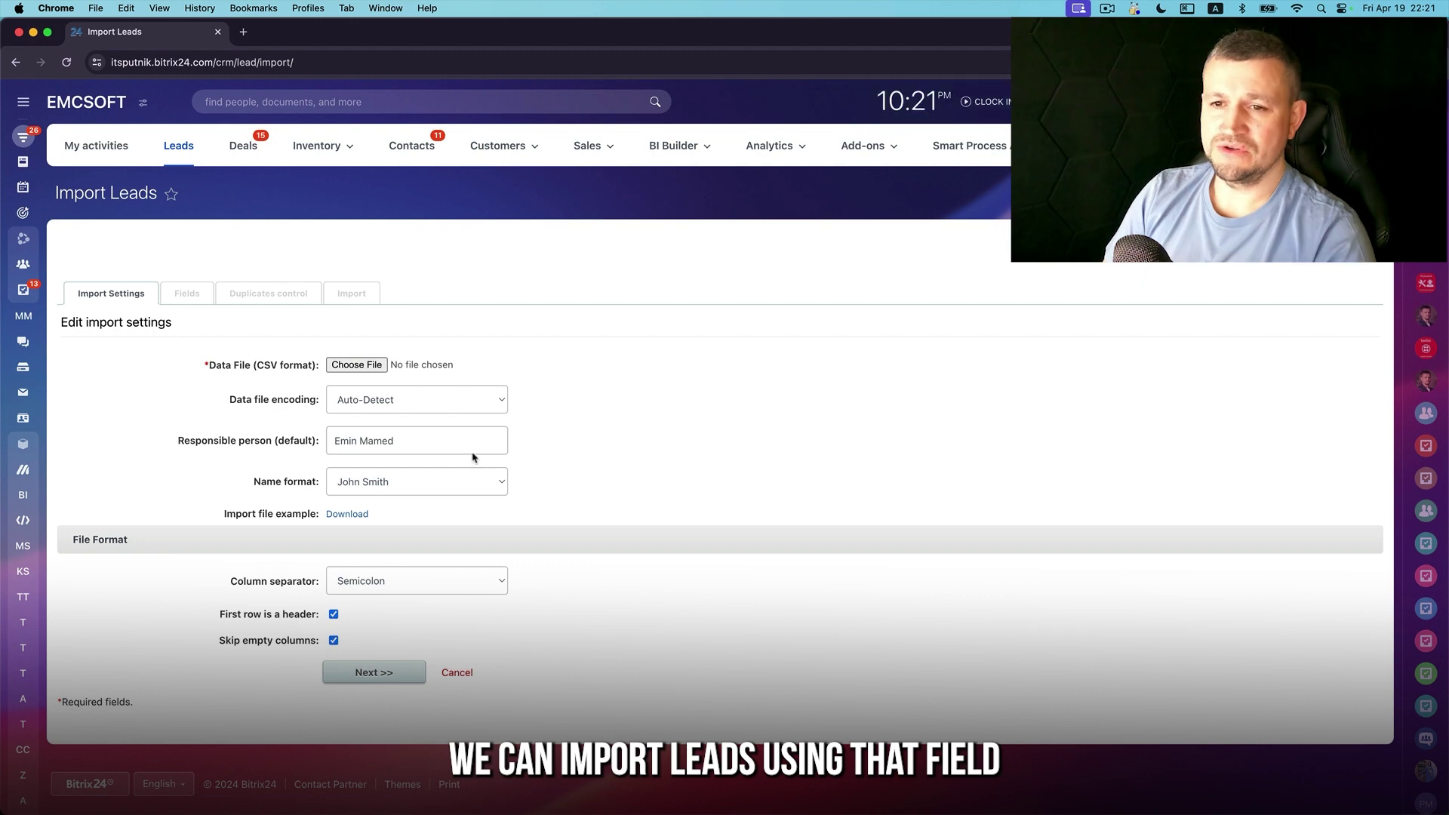
left_click(16, 63)
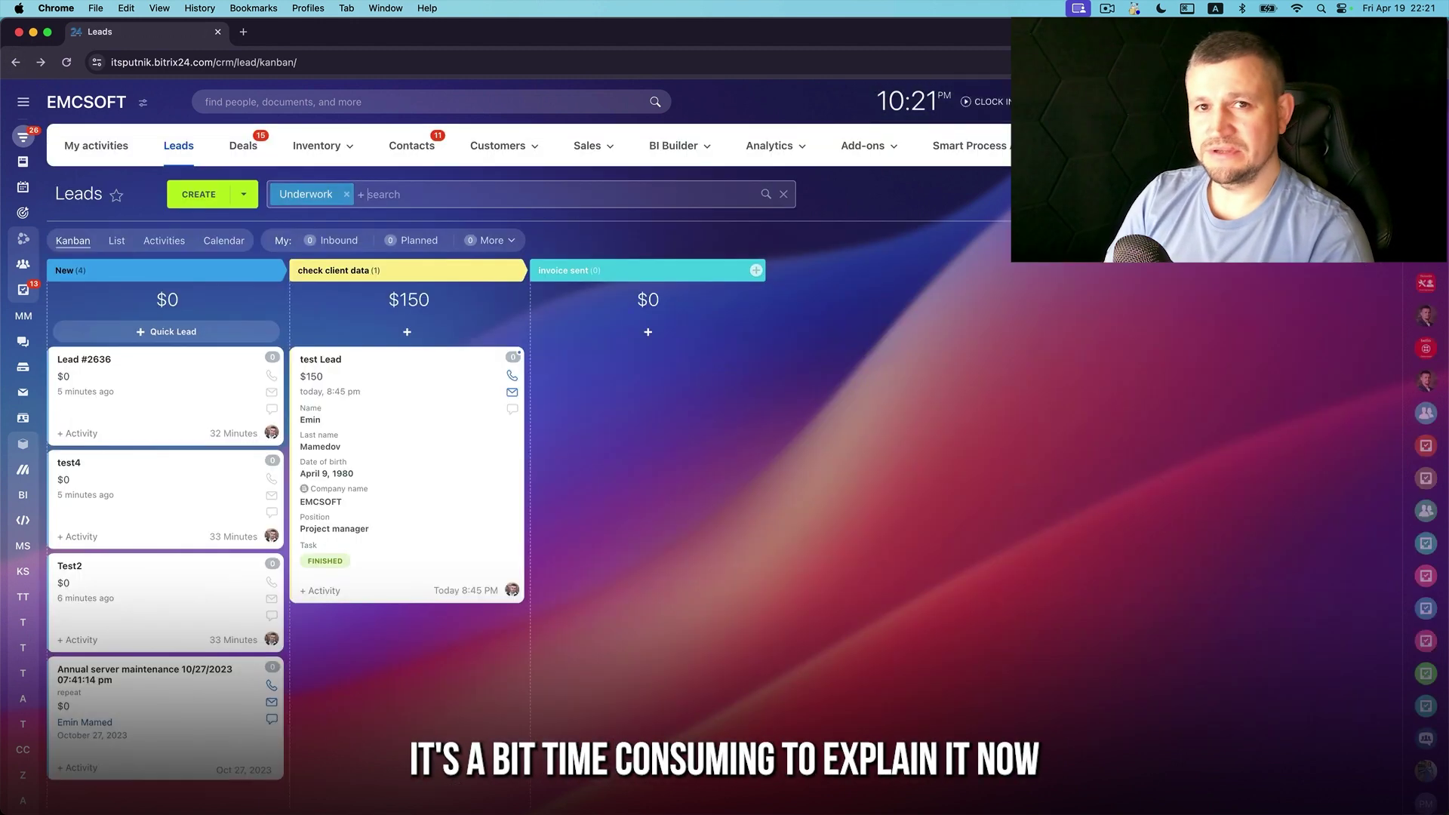
Browse the Migrate from other CRM apps and the Lead Generator options in Bitrix24.Market
left_click(1412, 193)
left_click(1305, 285)
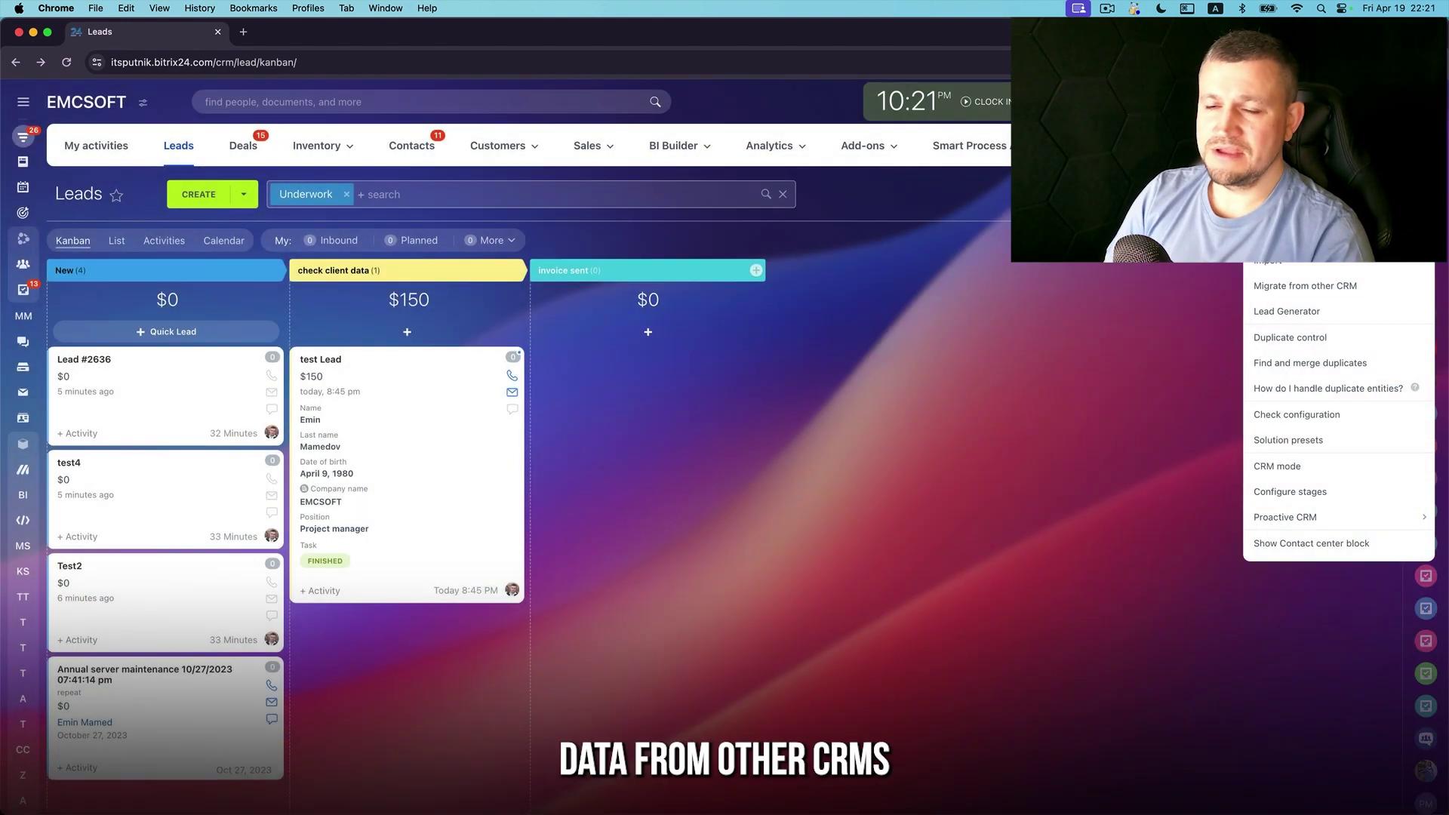
left_click(1330, 322)
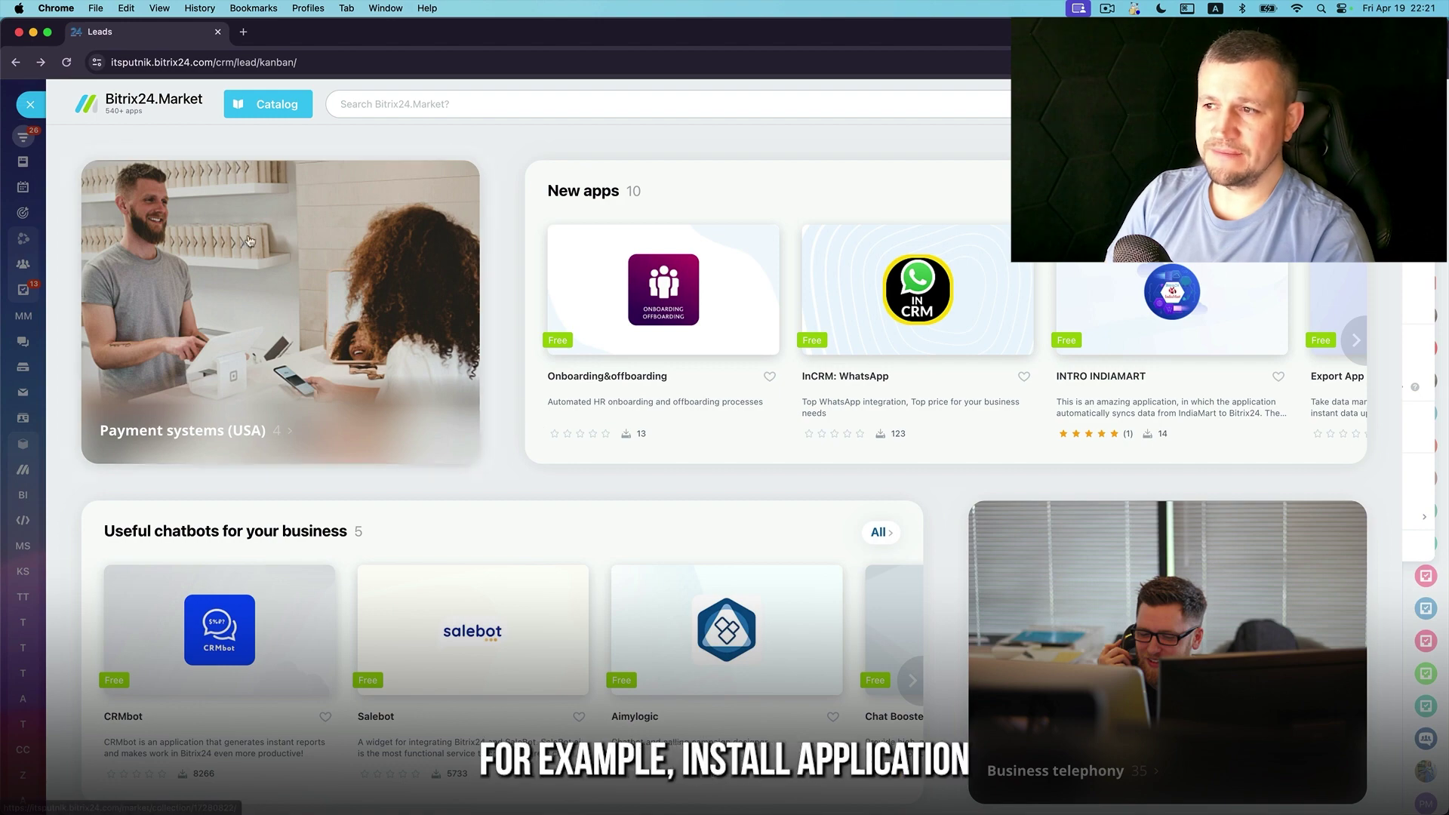
Close the Bitrix24.Market app catalogue slider
left_click(32, 105)
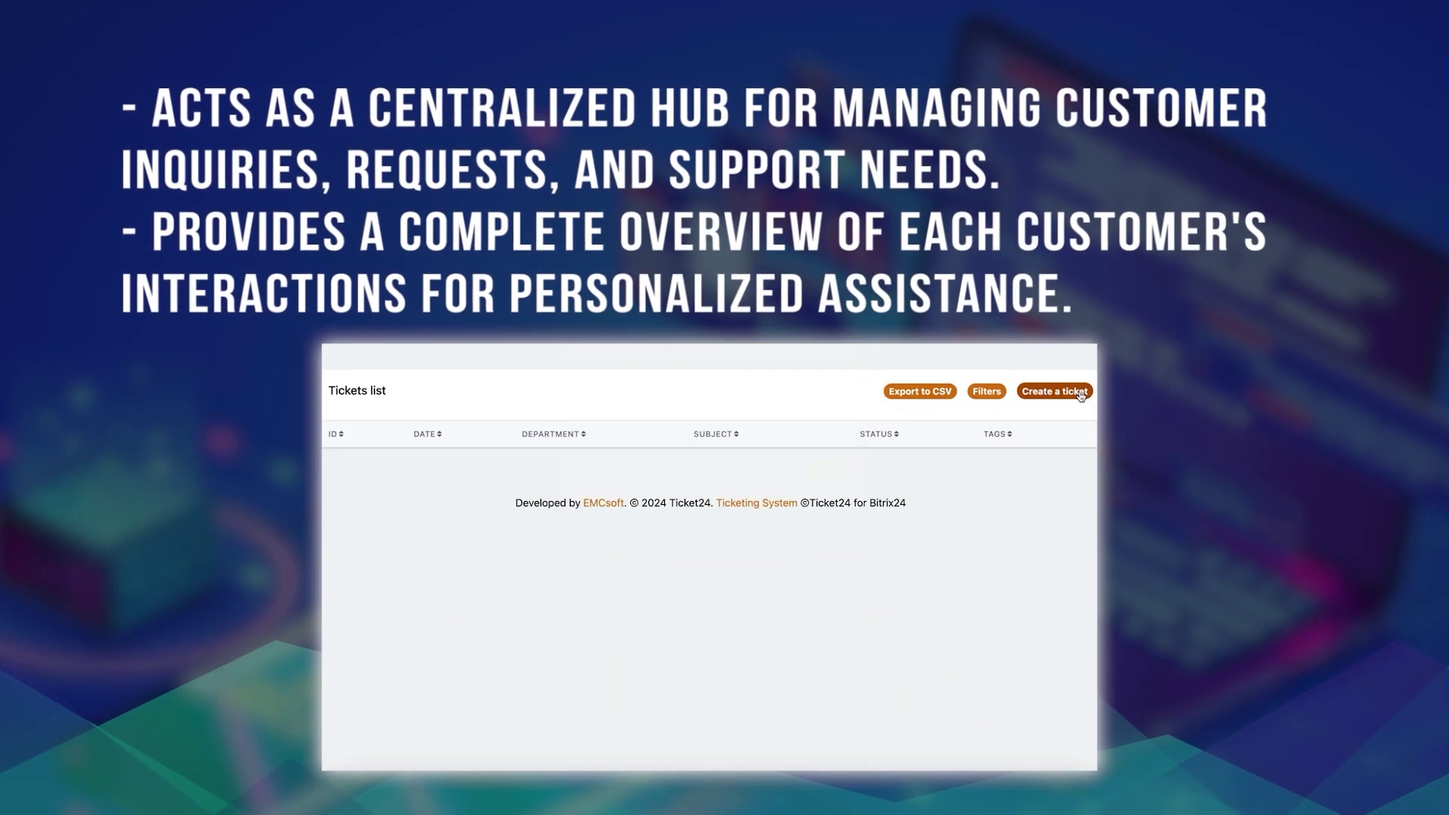
Start a new Ticket24 ticket in the Ticket24 department and review its priority options
left_click(1080, 391)
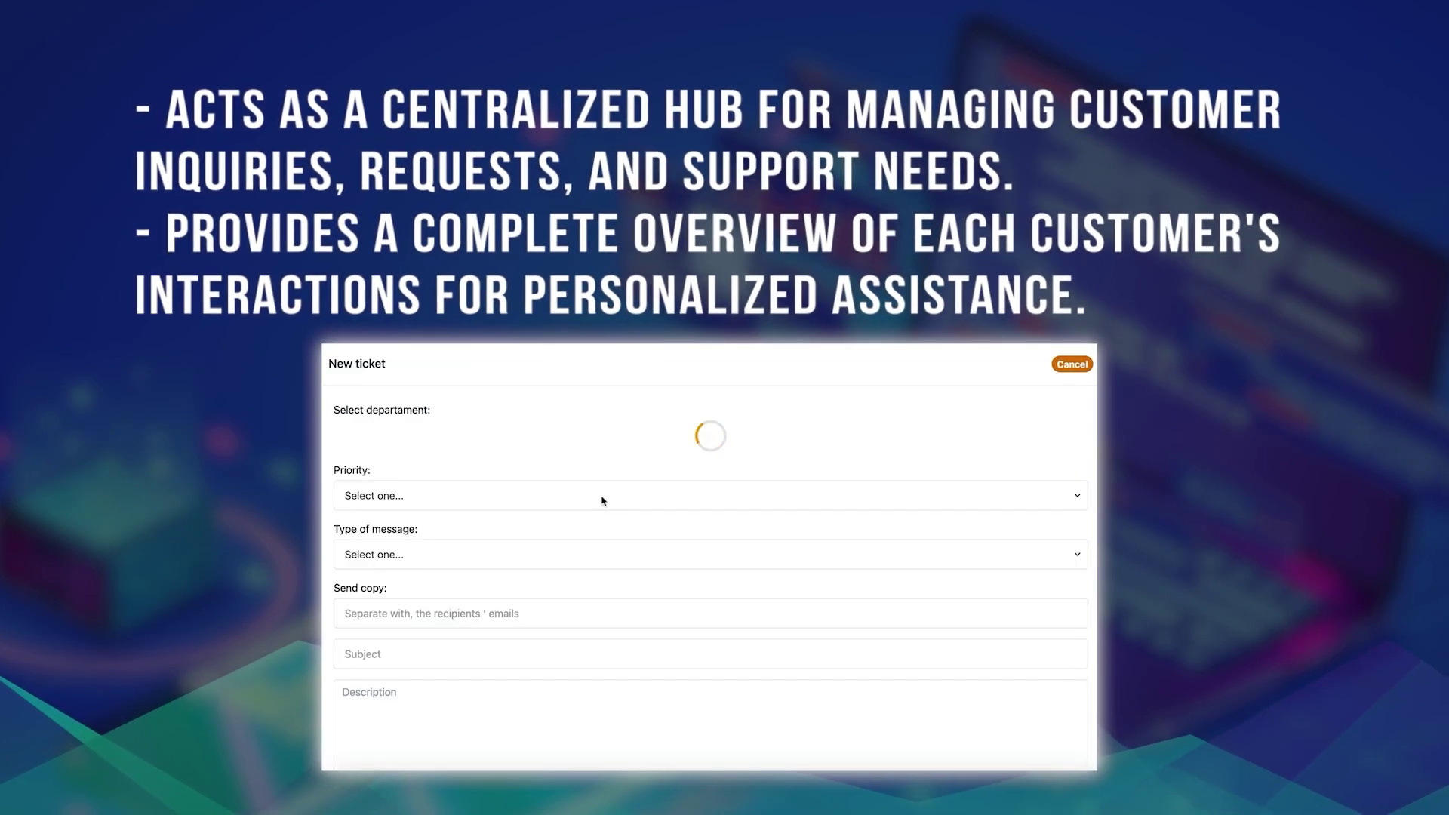
left_click(659, 442)
left_click(661, 436)
left_click(609, 495)
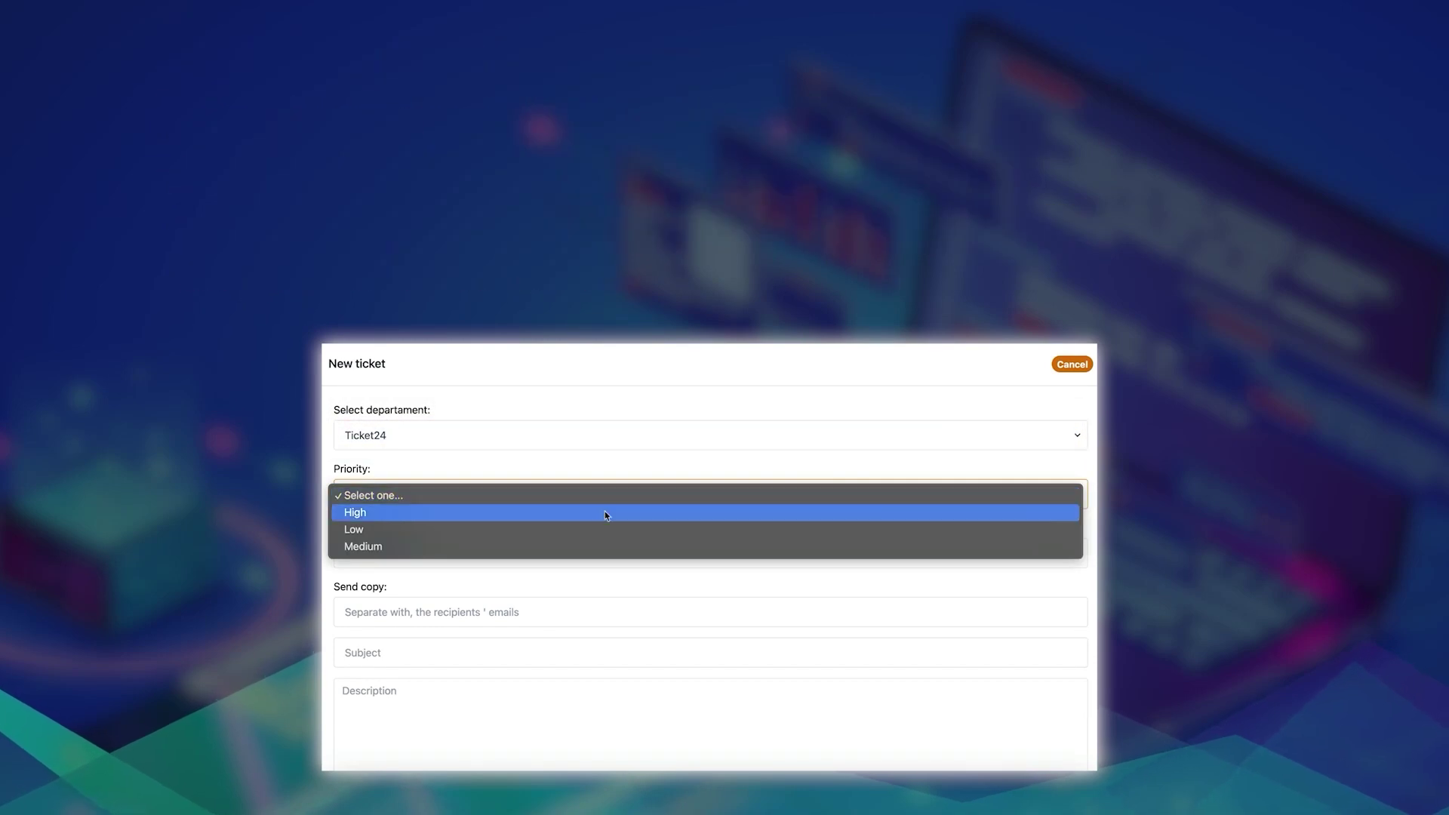
scroll(346, 590, "down", 3)
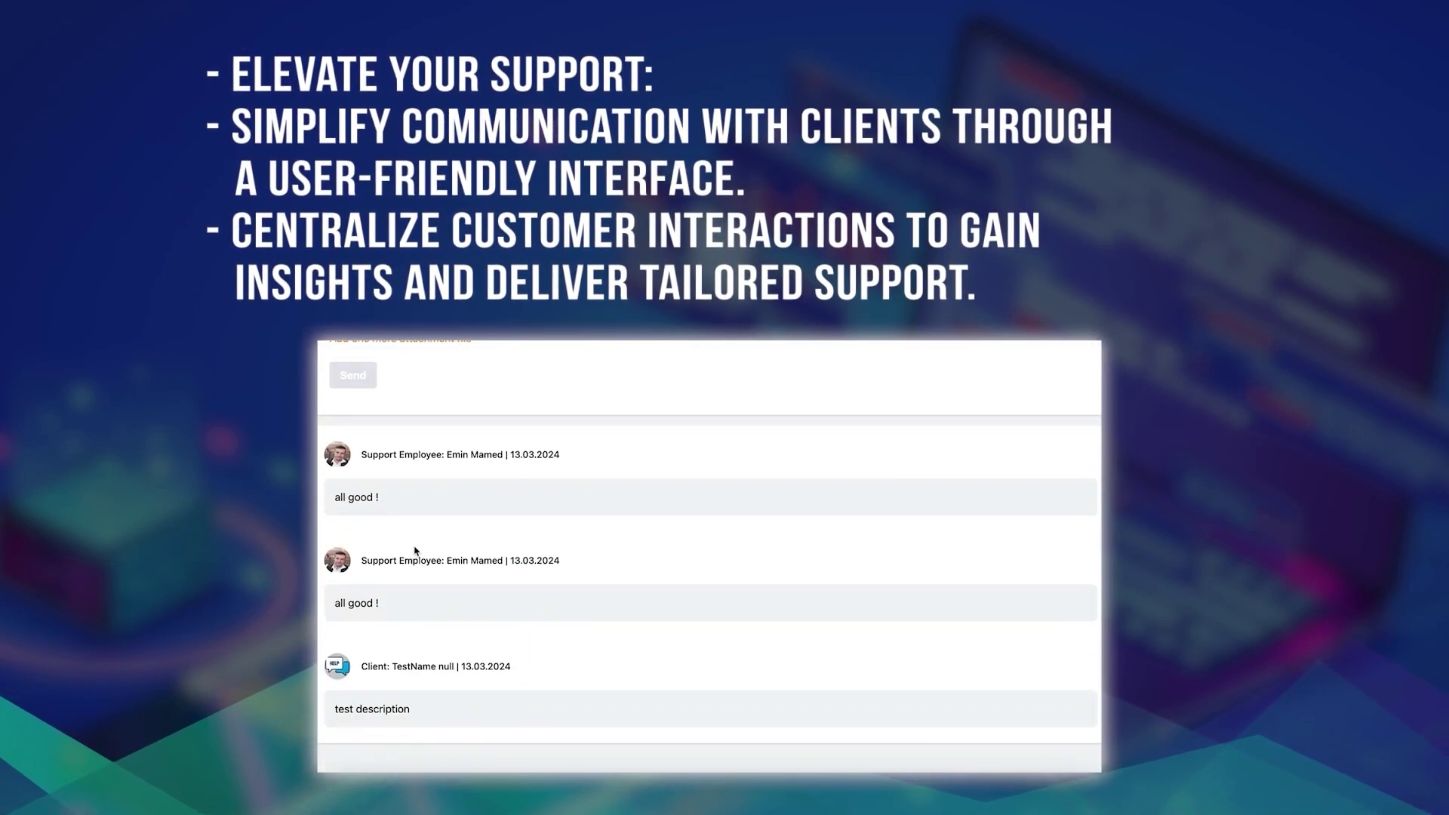
scroll(419, 556, "up", 1)
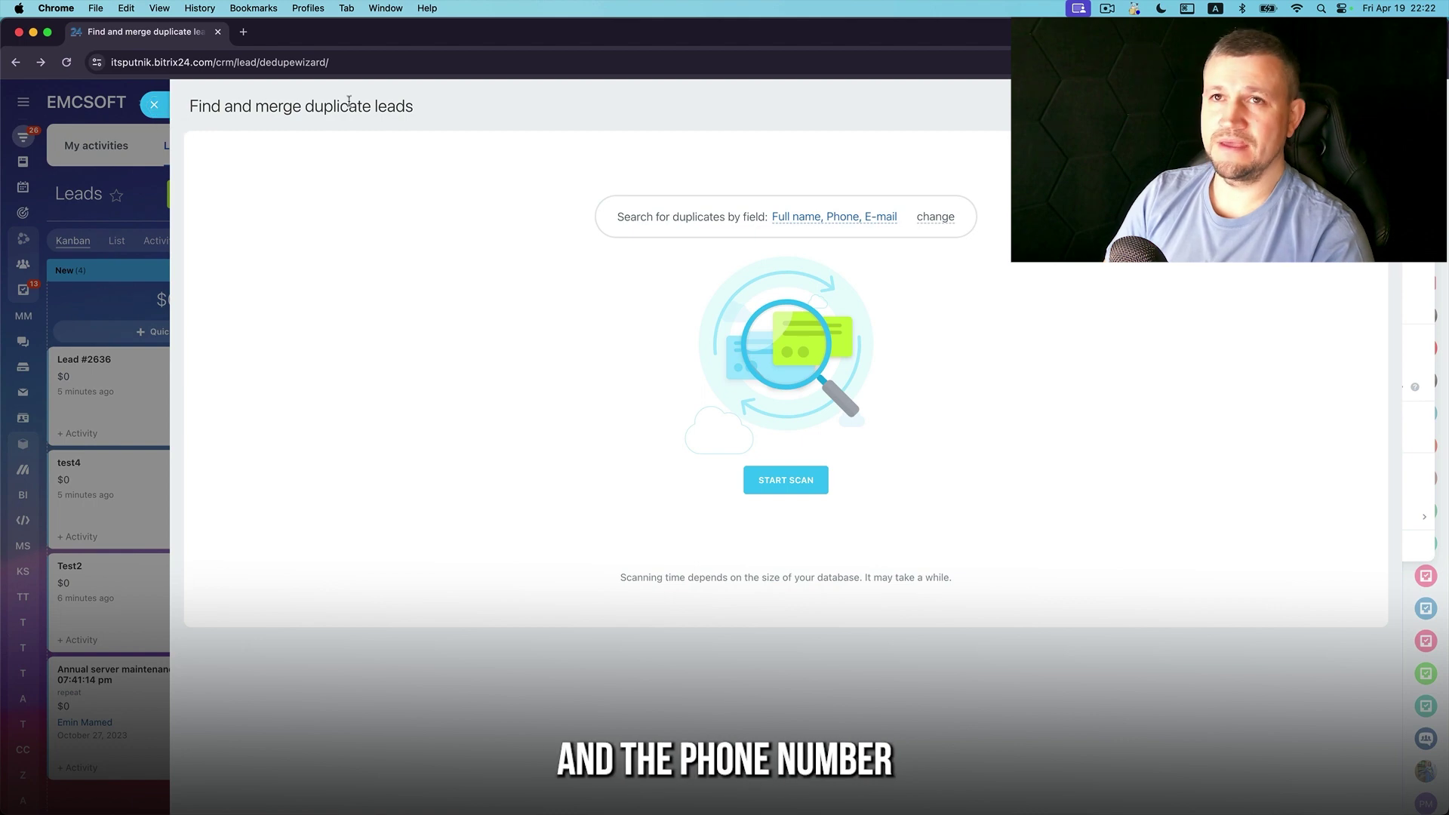
Close the Find and merge duplicate leads wizard without running a scan
left_click_drag(424, 113, 193, 99)
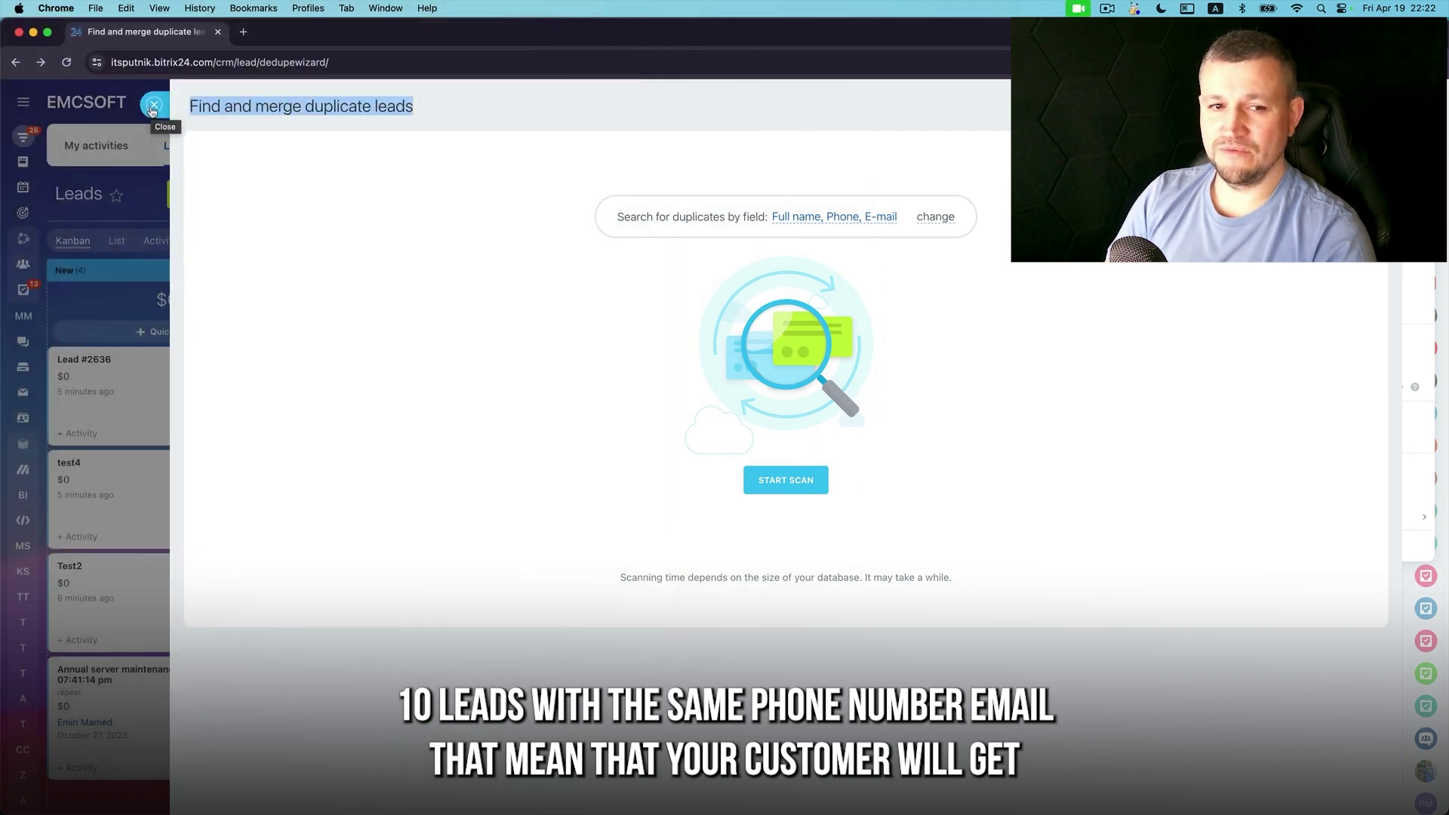
left_click(152, 106)
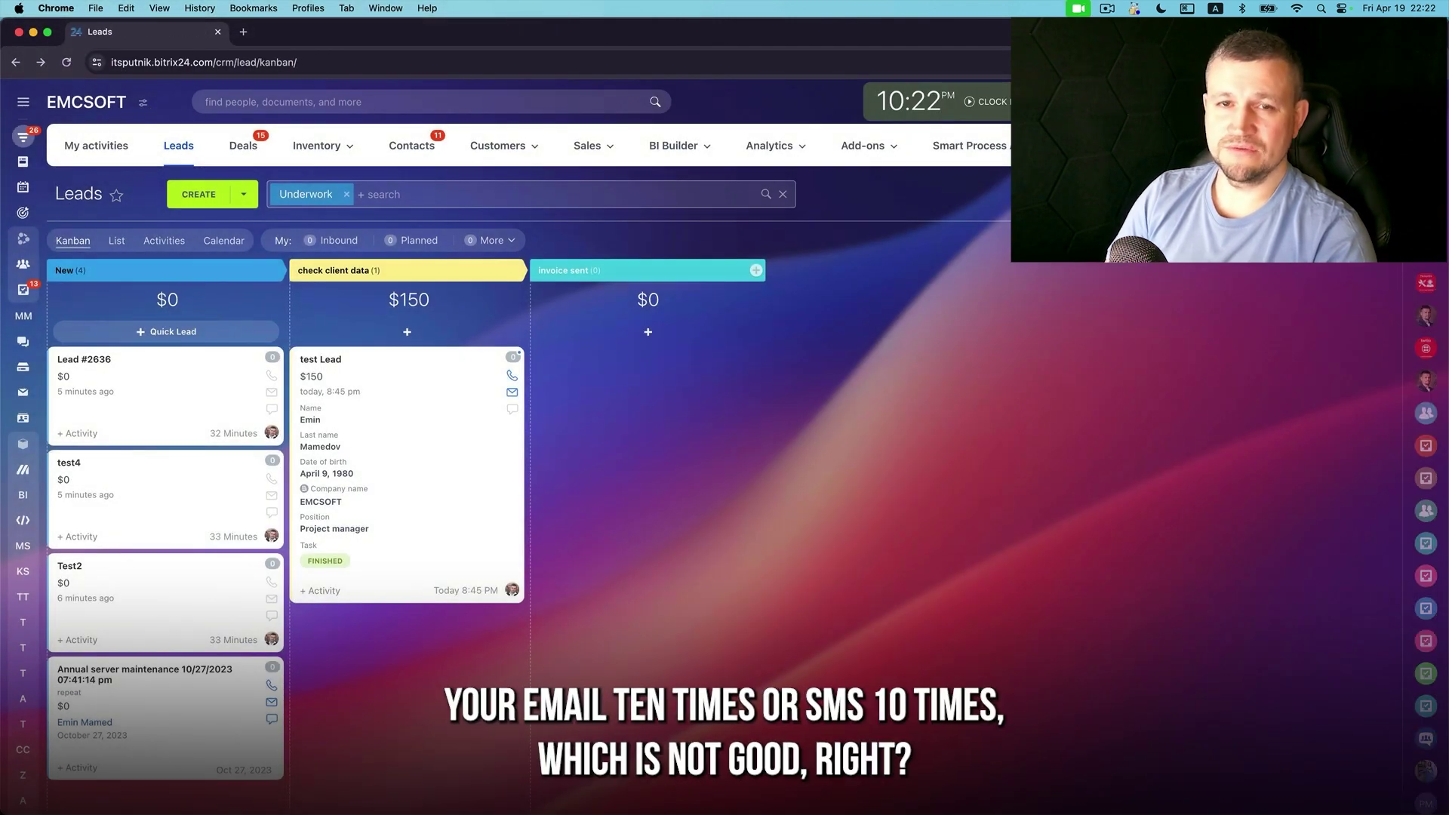
left_click(1419, 194)
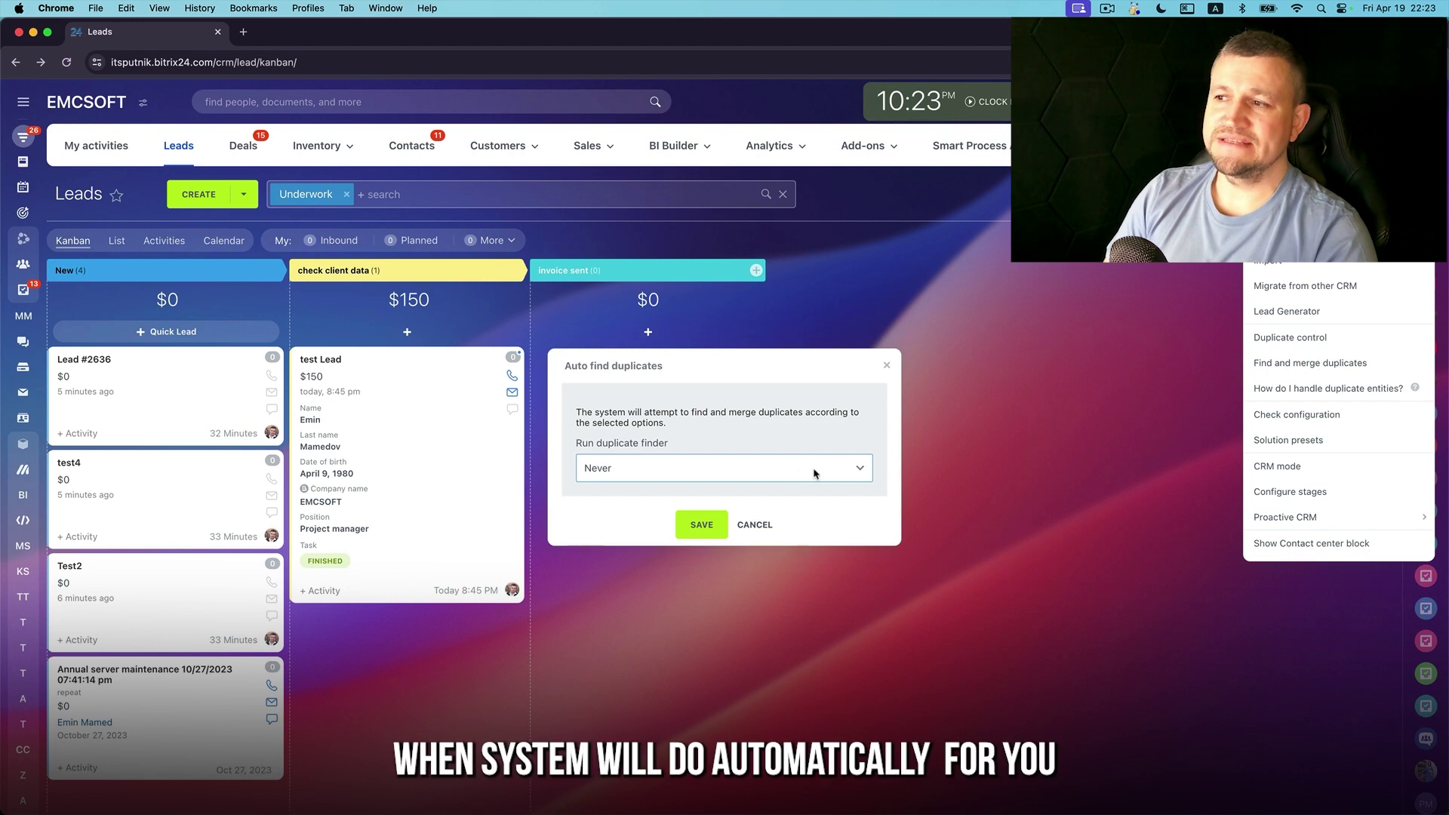
left_click(808, 469)
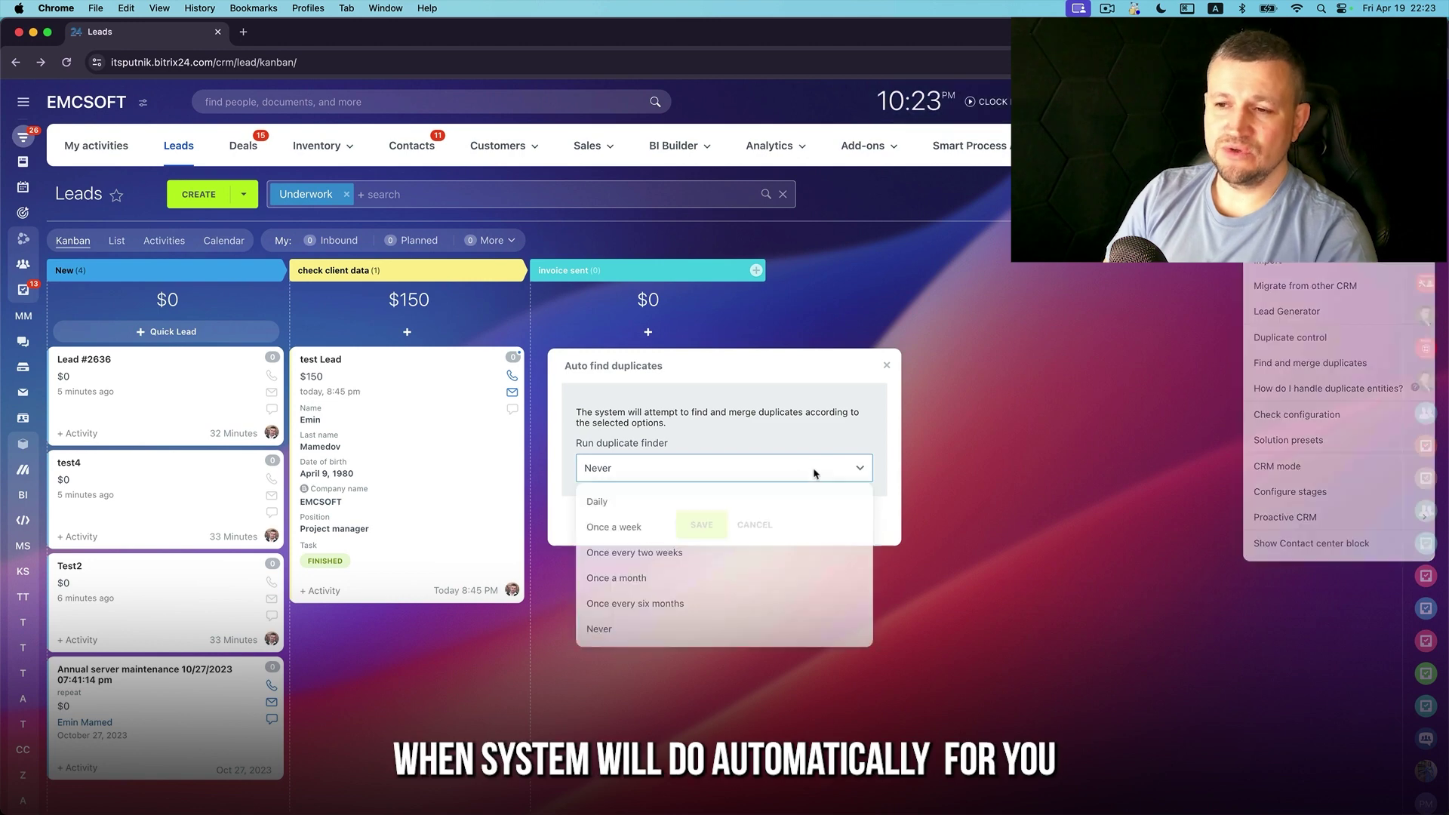
left_click(609, 505)
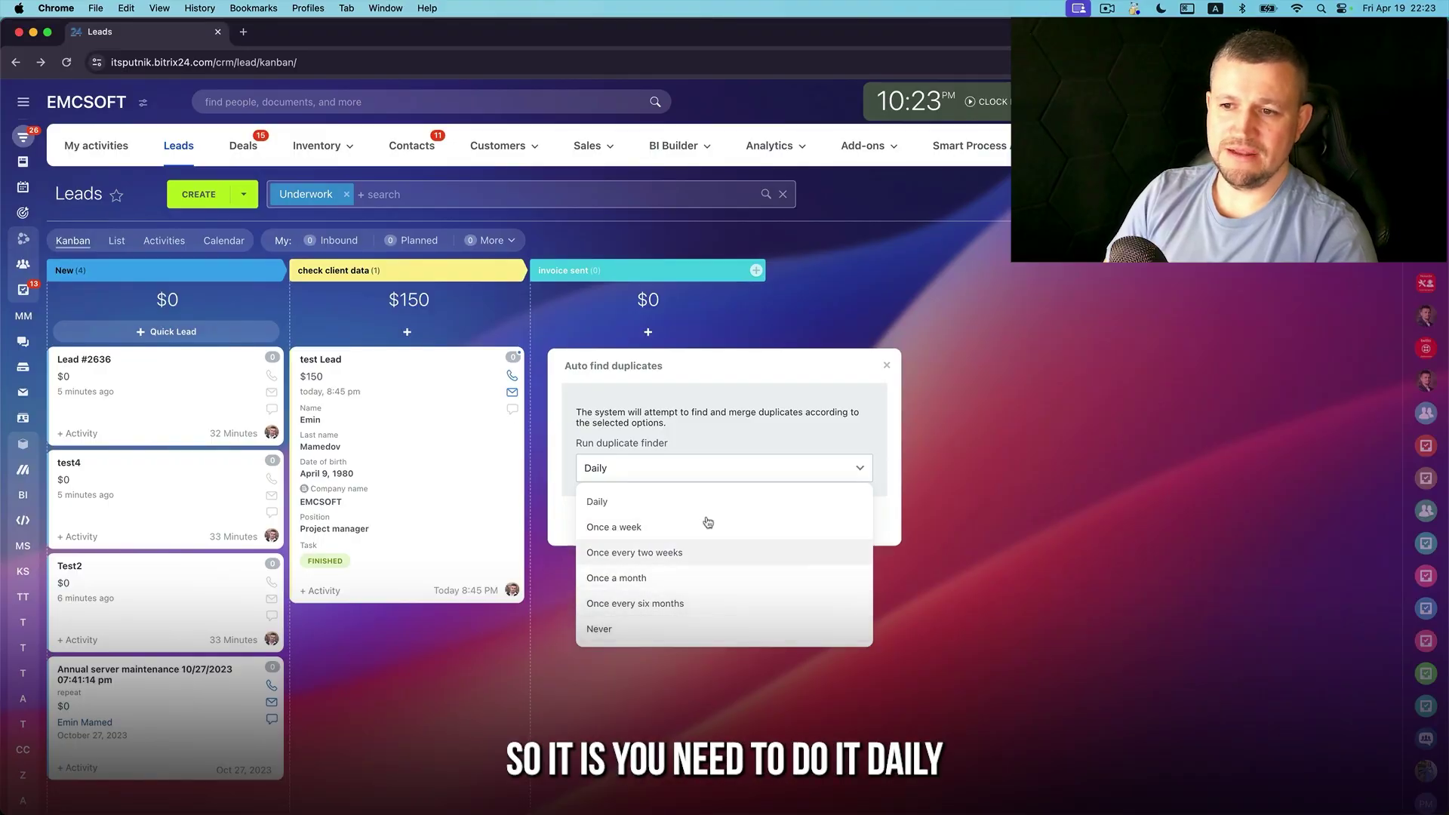
left_click(763, 429)
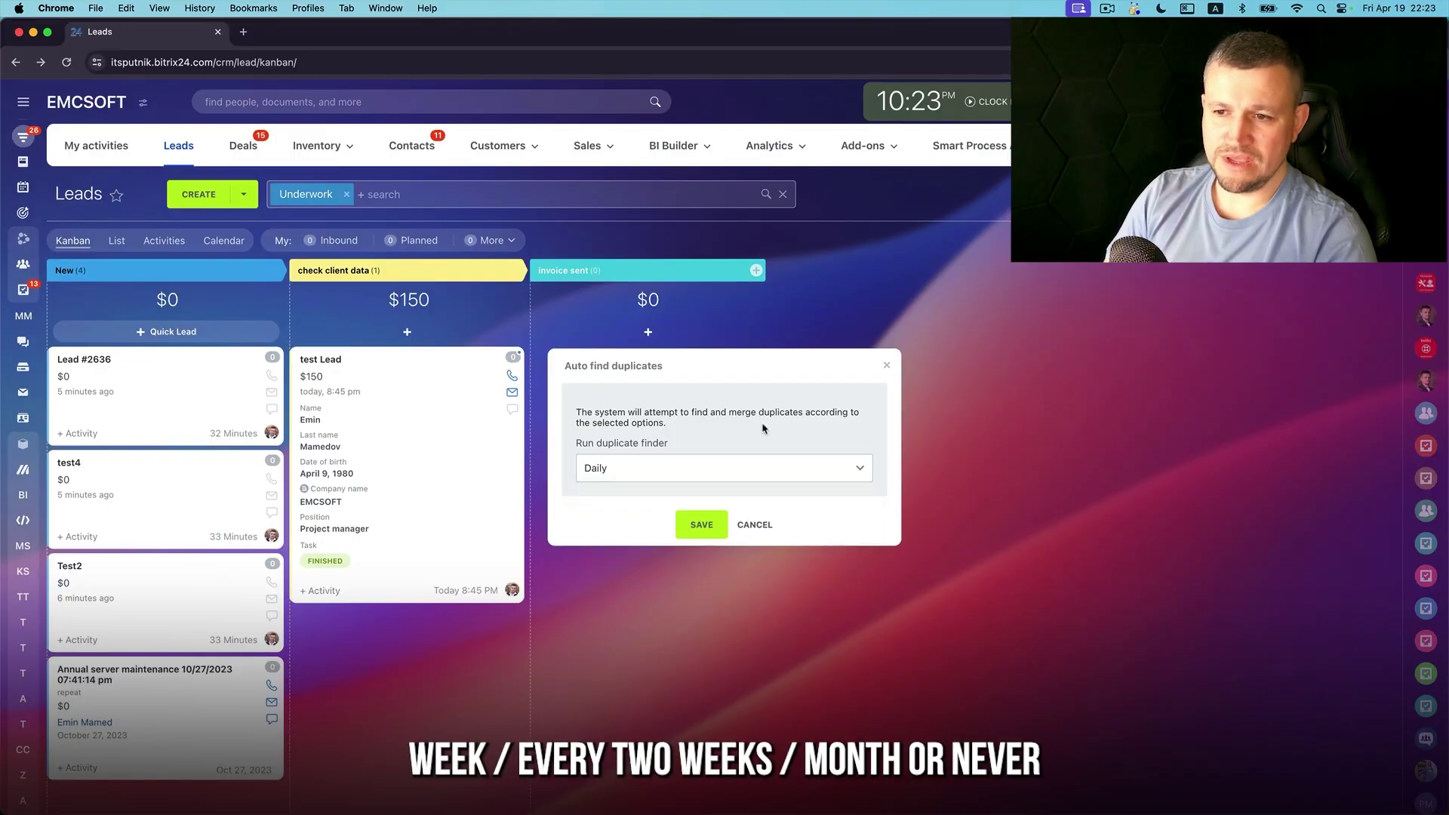
left_click(755, 525)
left_click(1385, 194)
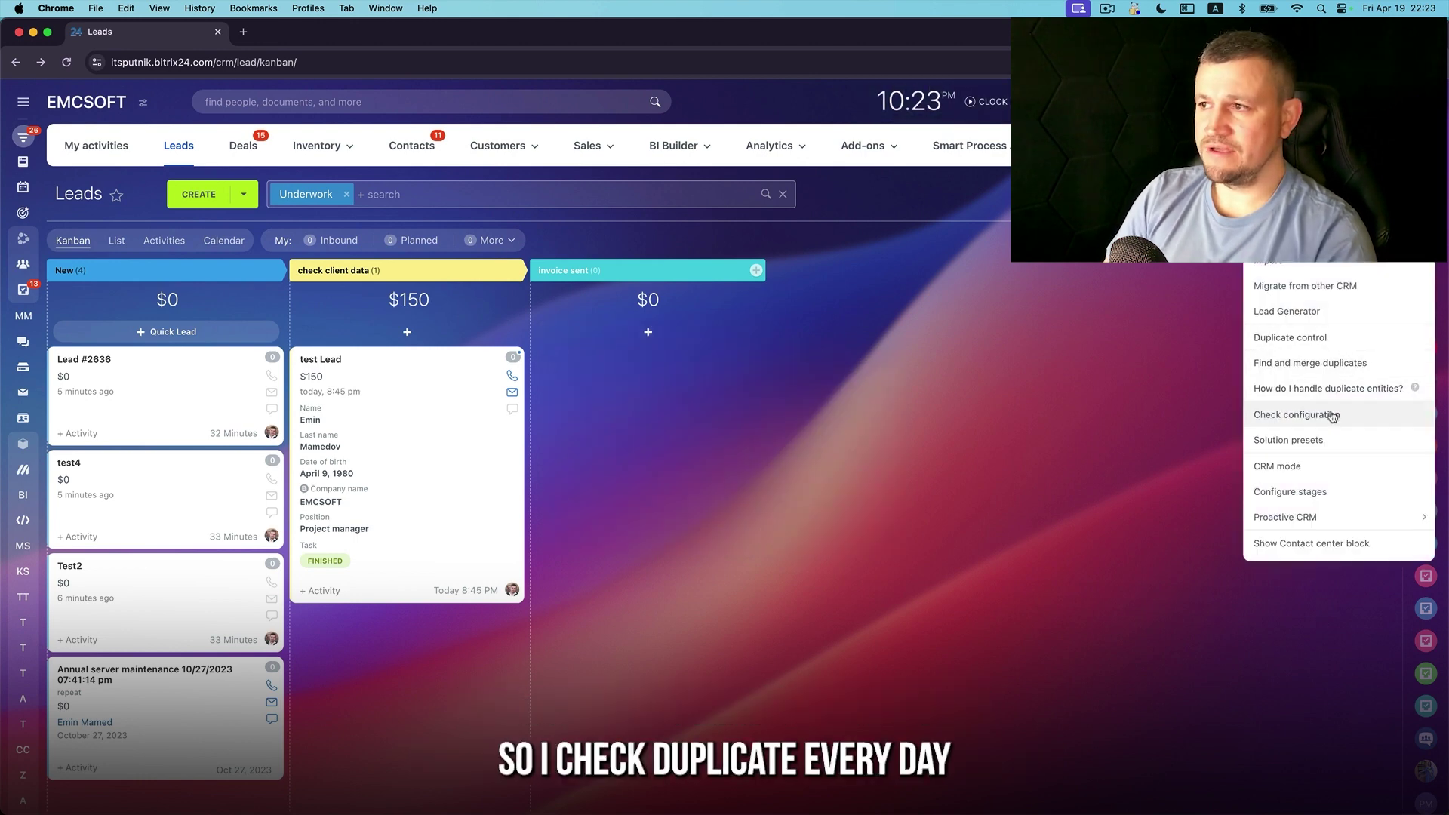
left_click(1286, 414)
Check the CRM mode option, then enable Lead smart activities under Proactive CRM
left_click(1386, 194)
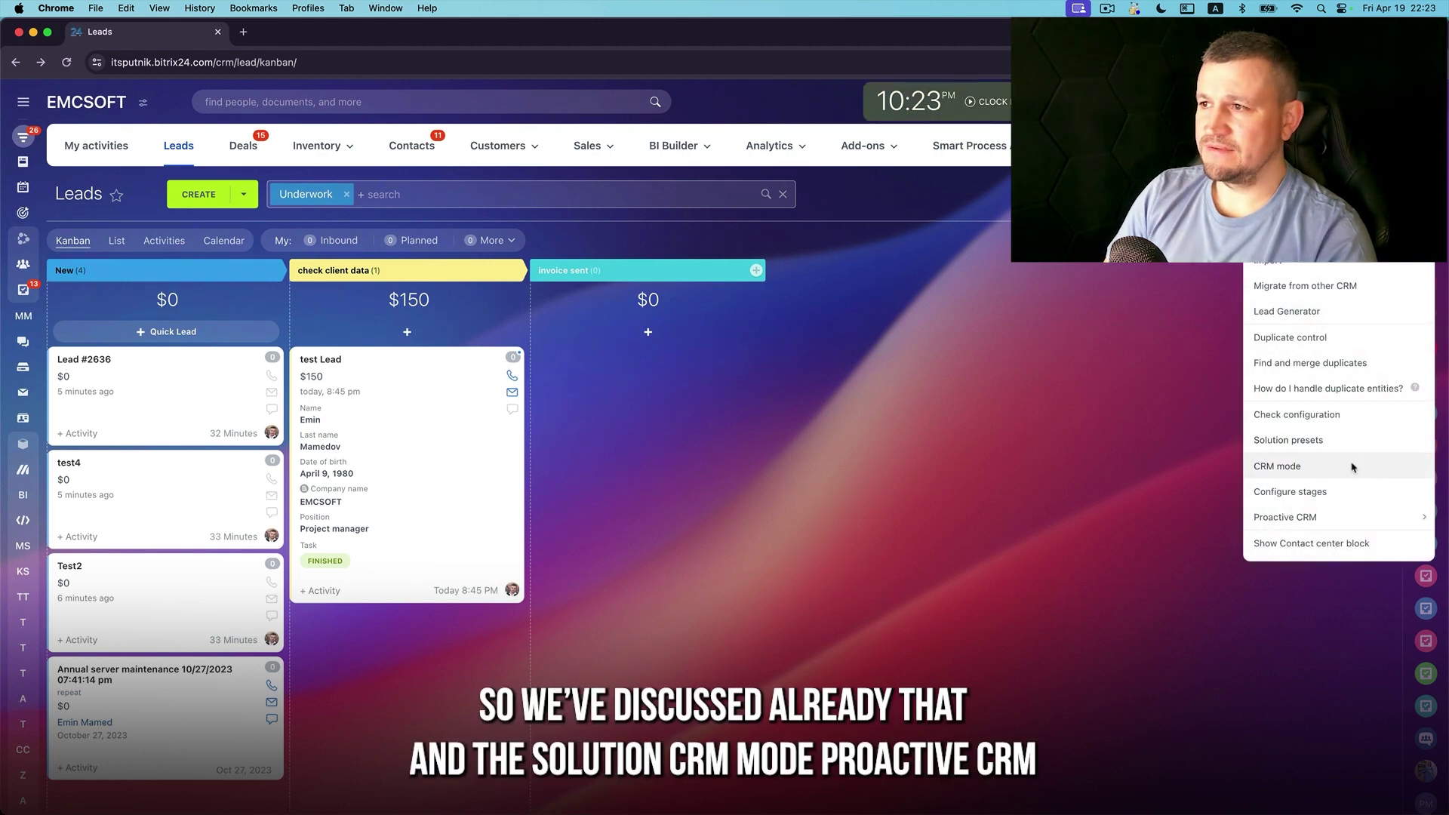
left_click(1353, 467)
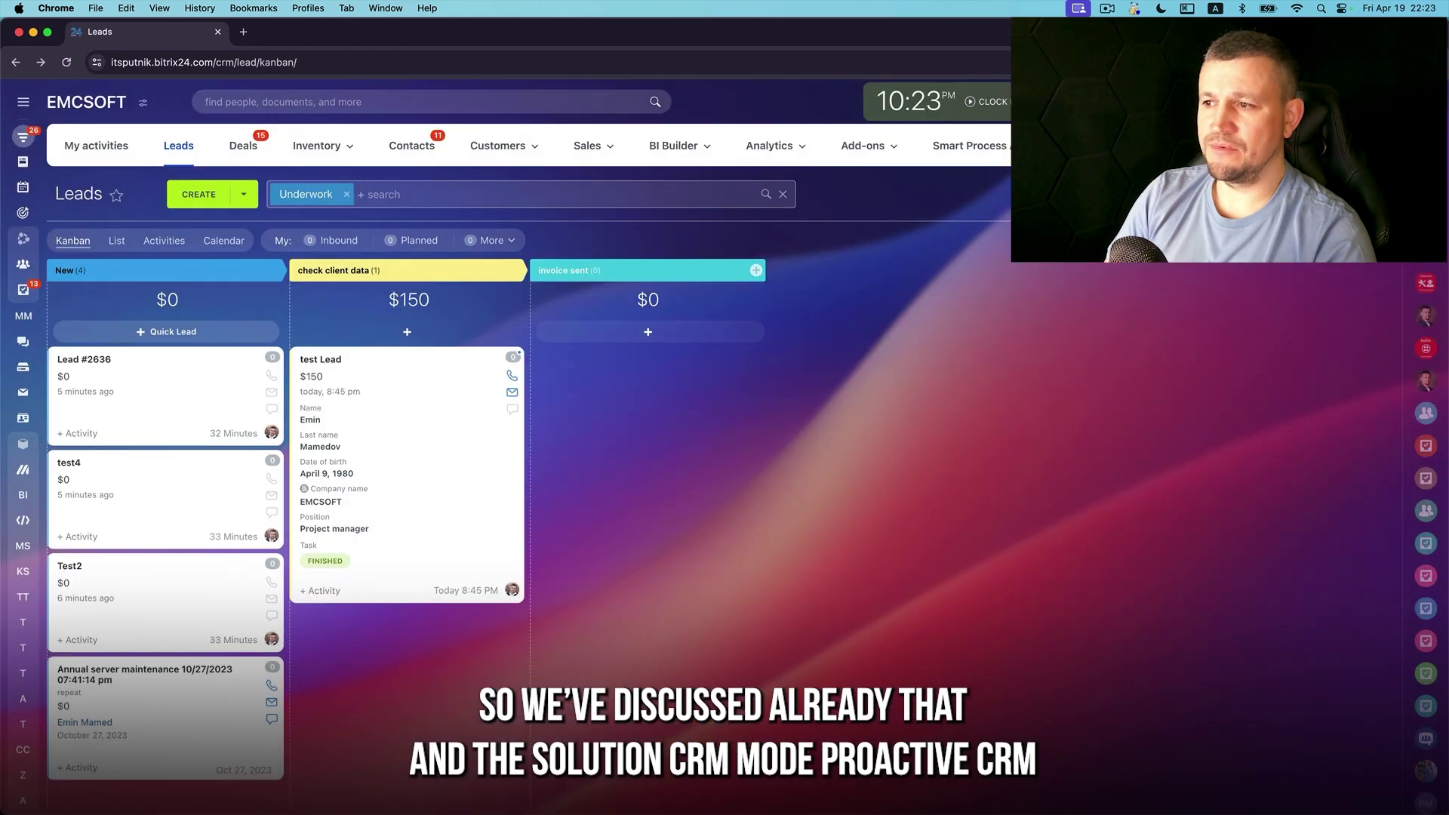
mouse_move(1305, 530)
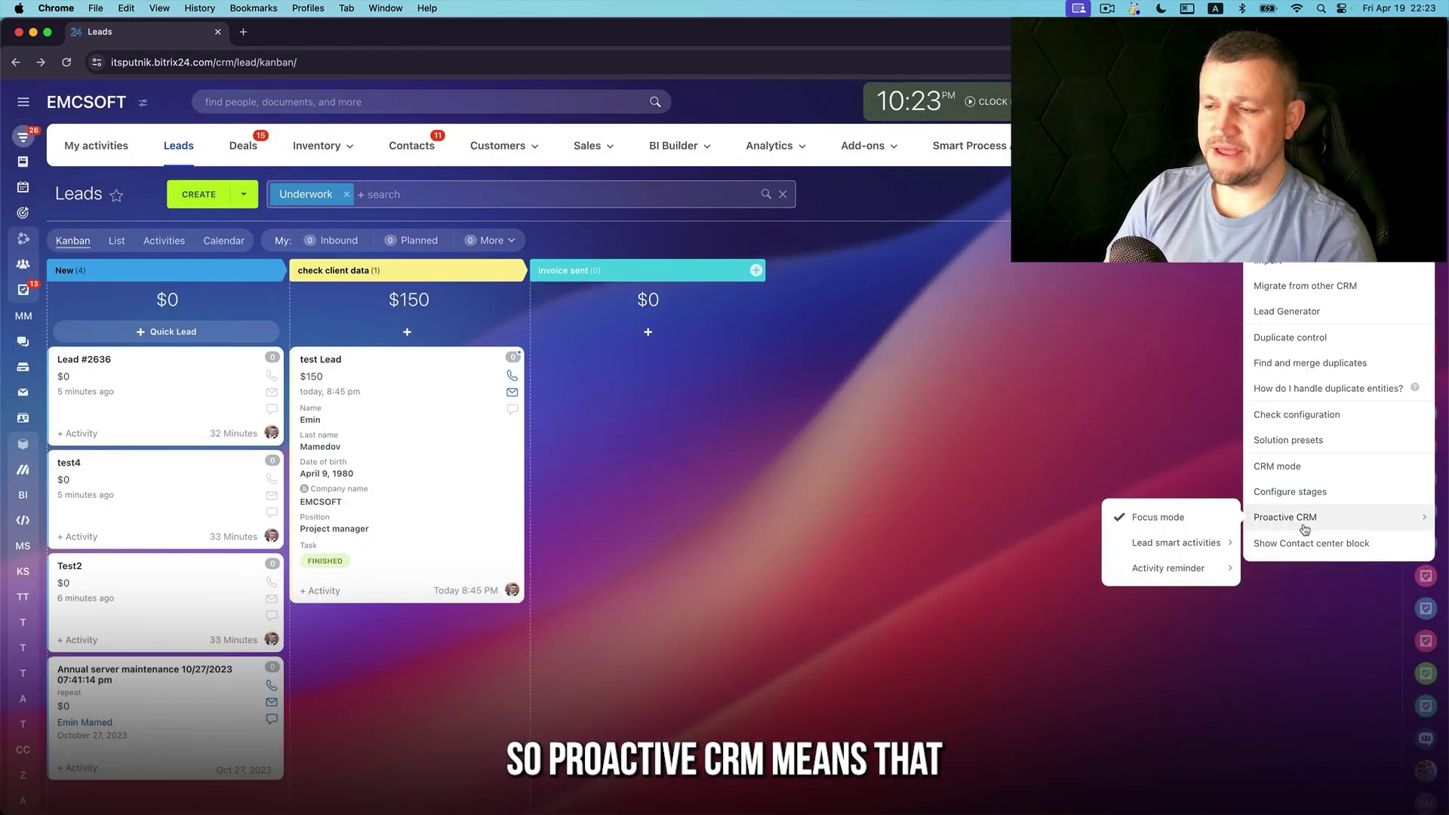
mouse_move(1201, 543)
left_click(333, 359)
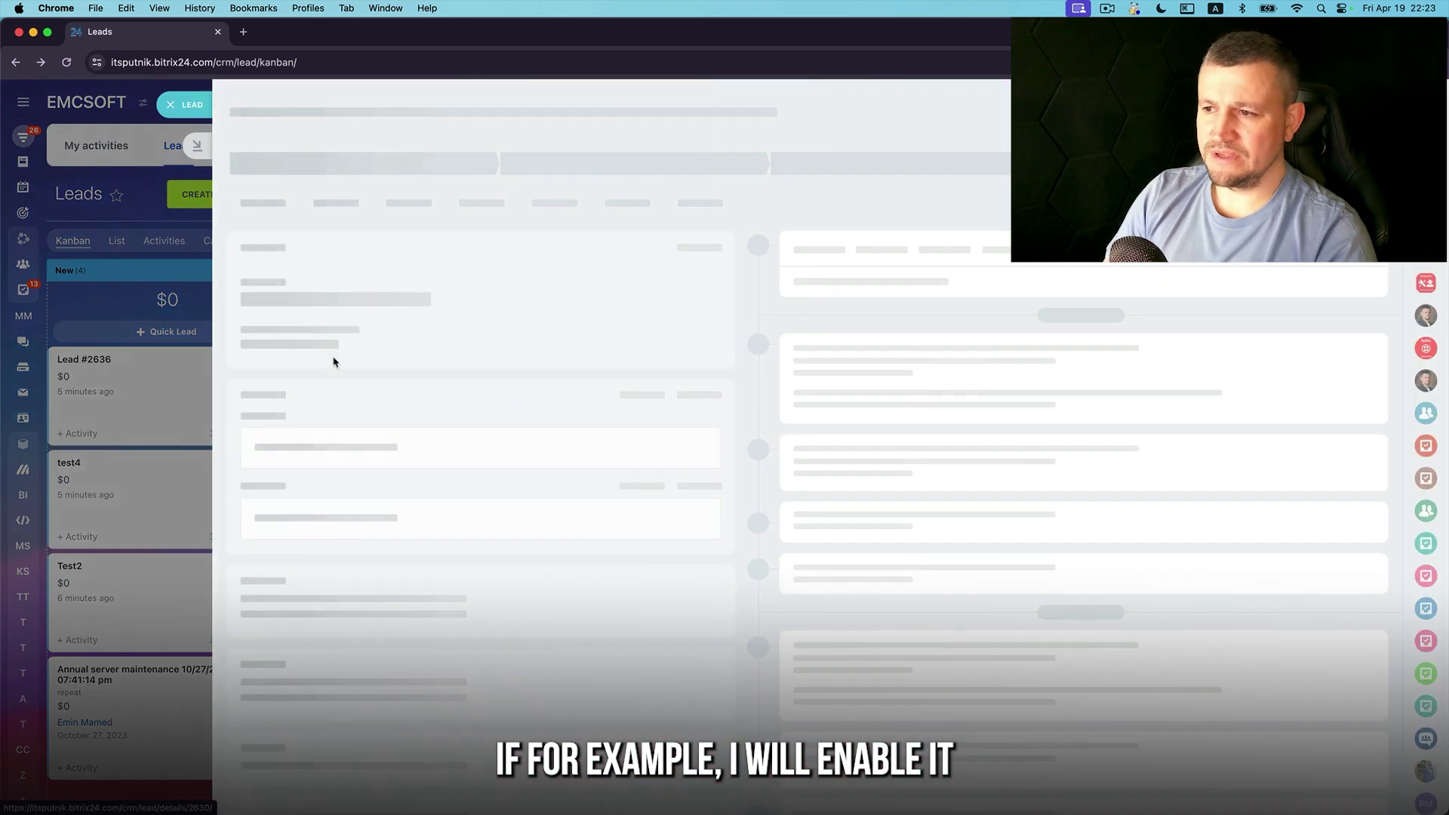
Close the test Lead details and reload the Leads board
left_click(195, 106)
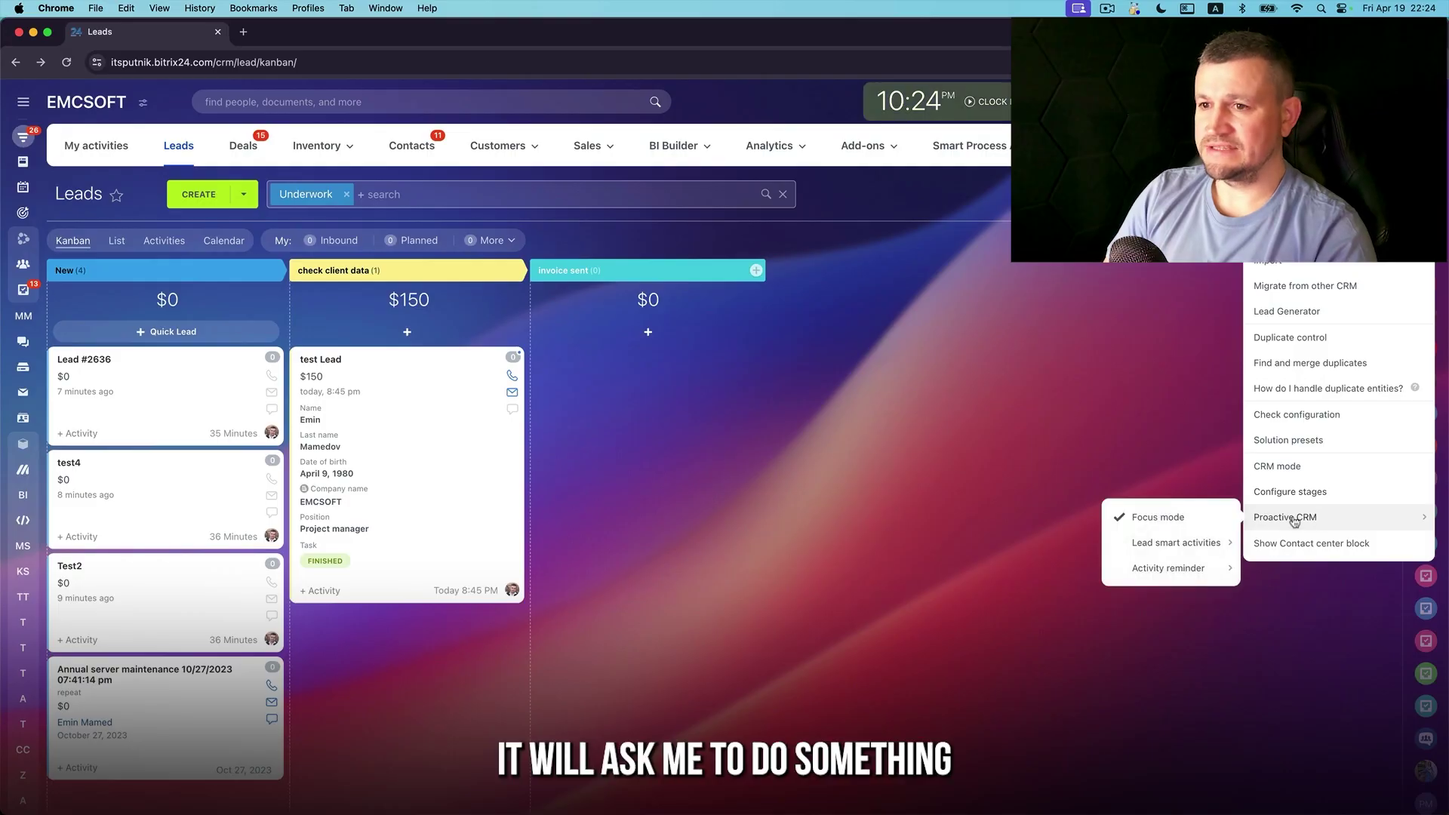
mouse_move(1197, 543)
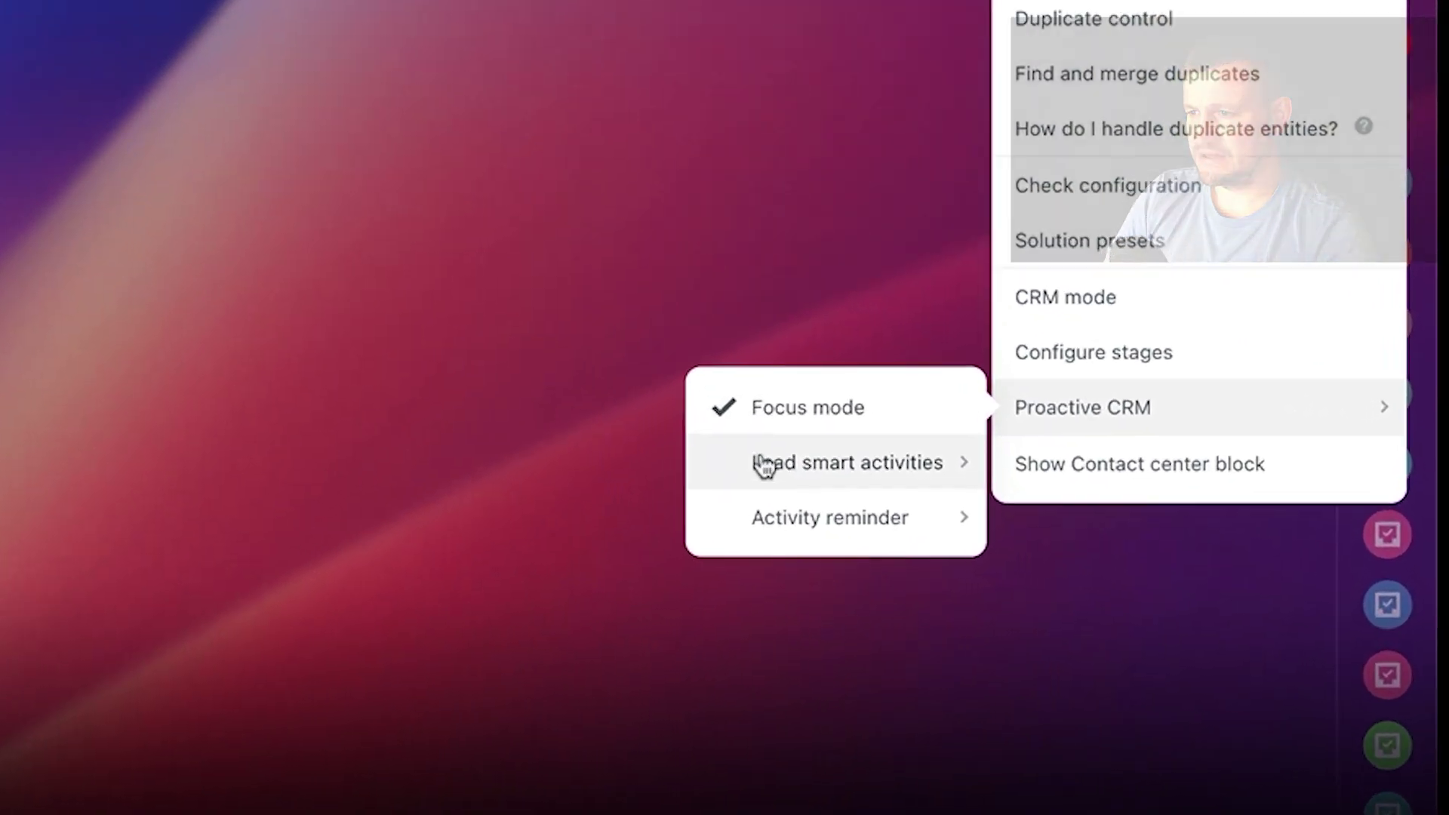
mouse_move(829, 480)
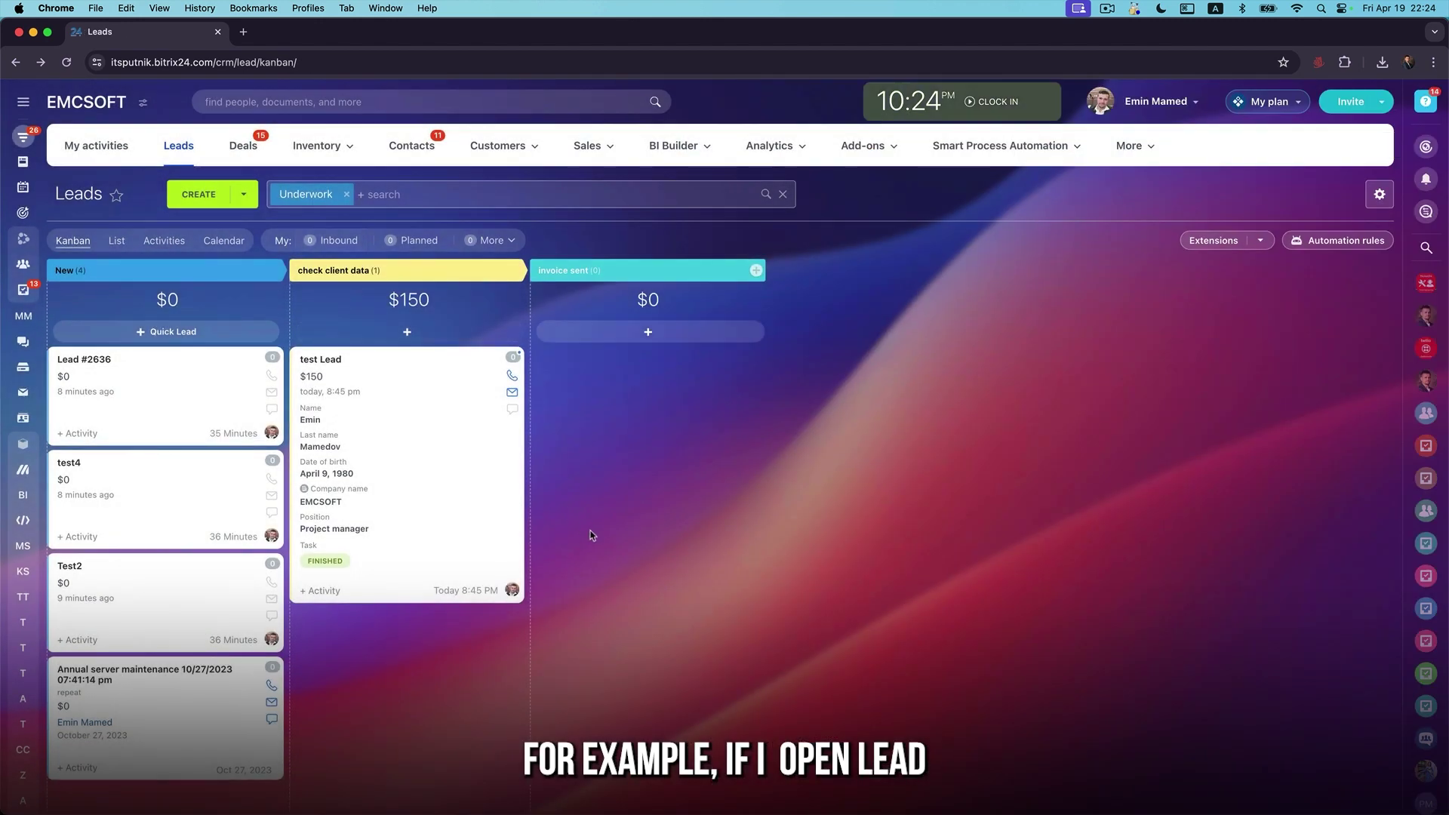
key("super+r")
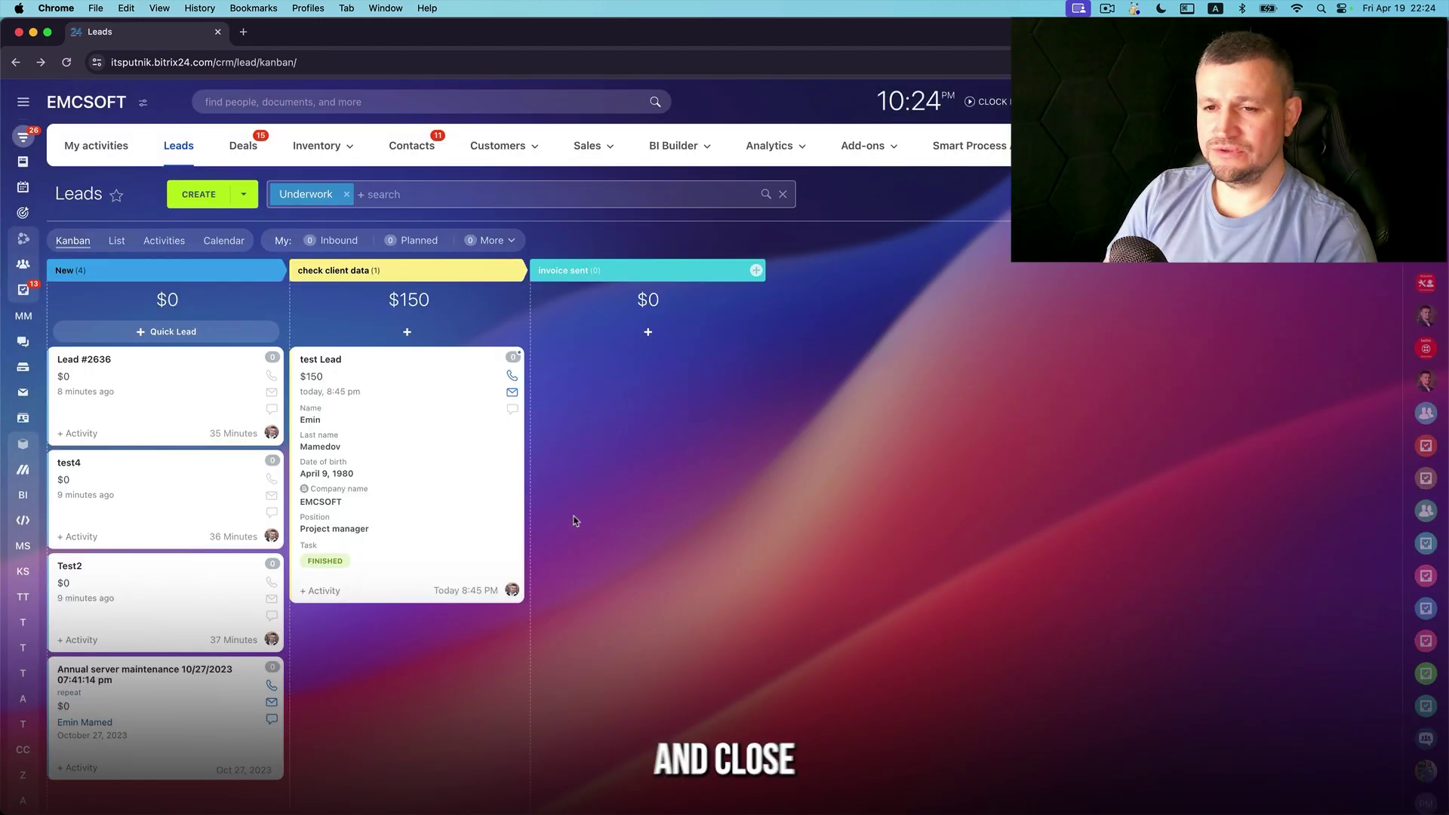
Mark test Lead's planned Contact customer activity completed and cancel the follow-up reminder
left_click(320, 360)
left_click(136, 373)
left_click(343, 359)
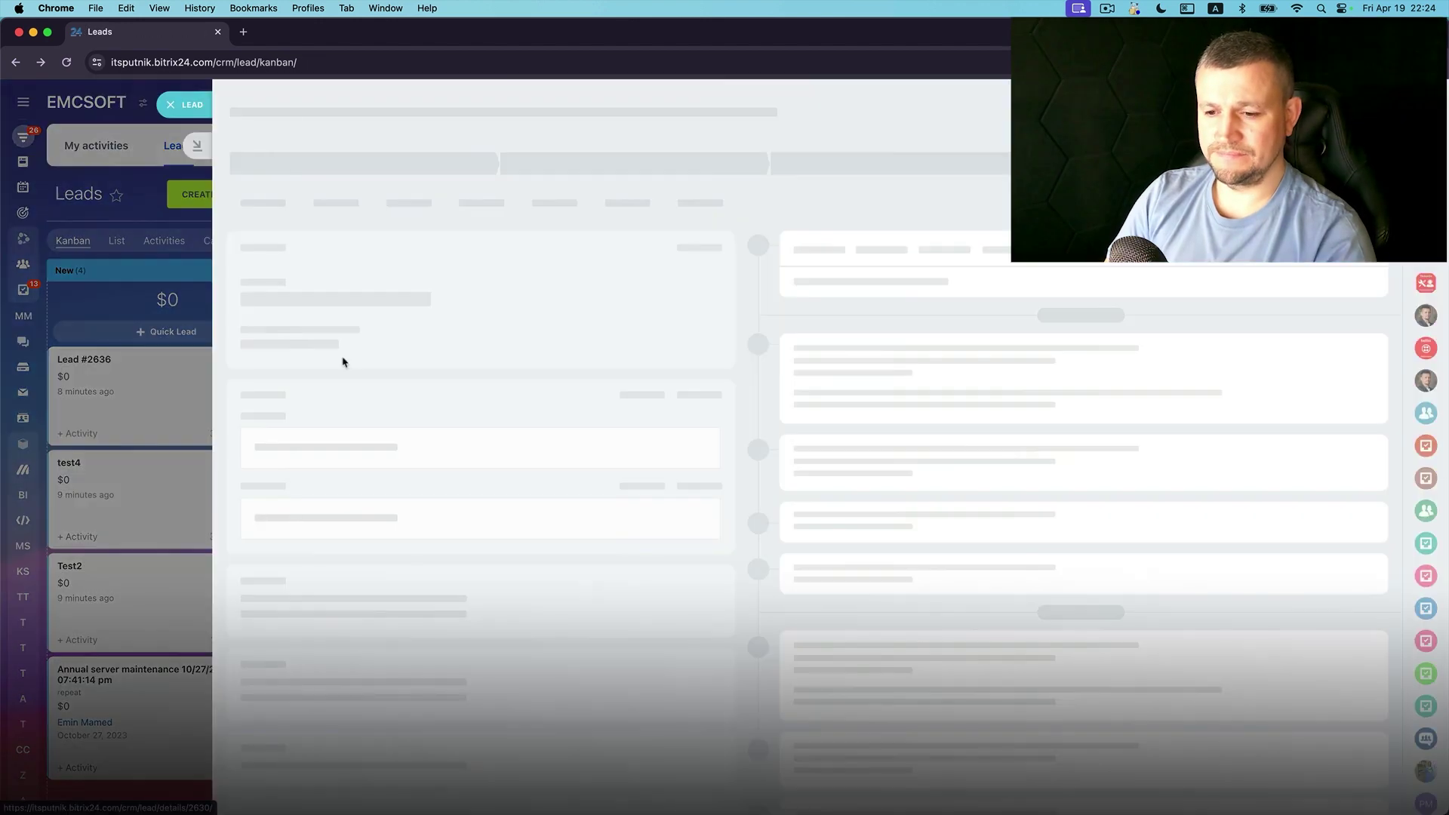
left_click(774, 389)
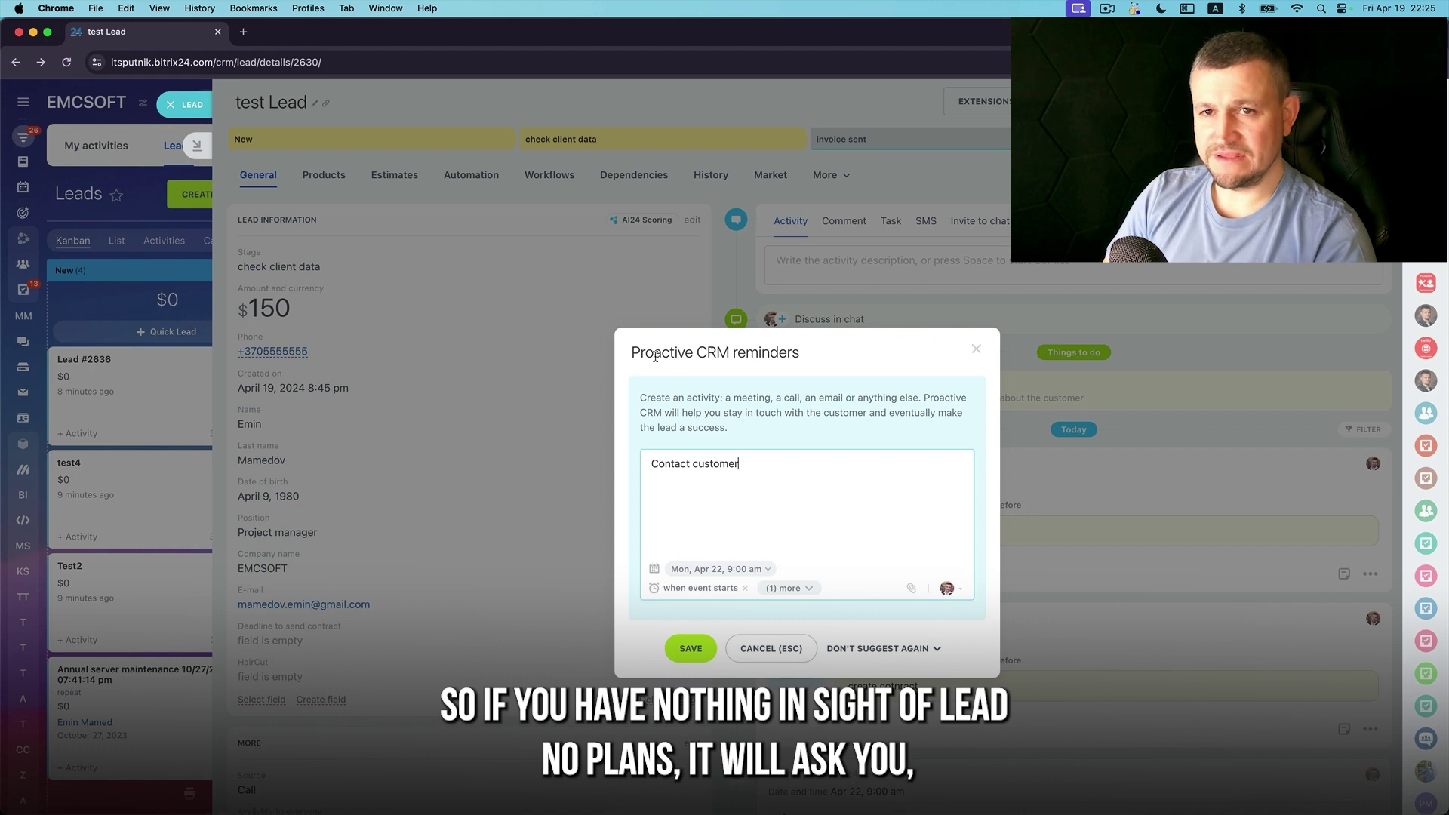
left_click_drag(680, 354, 814, 365)
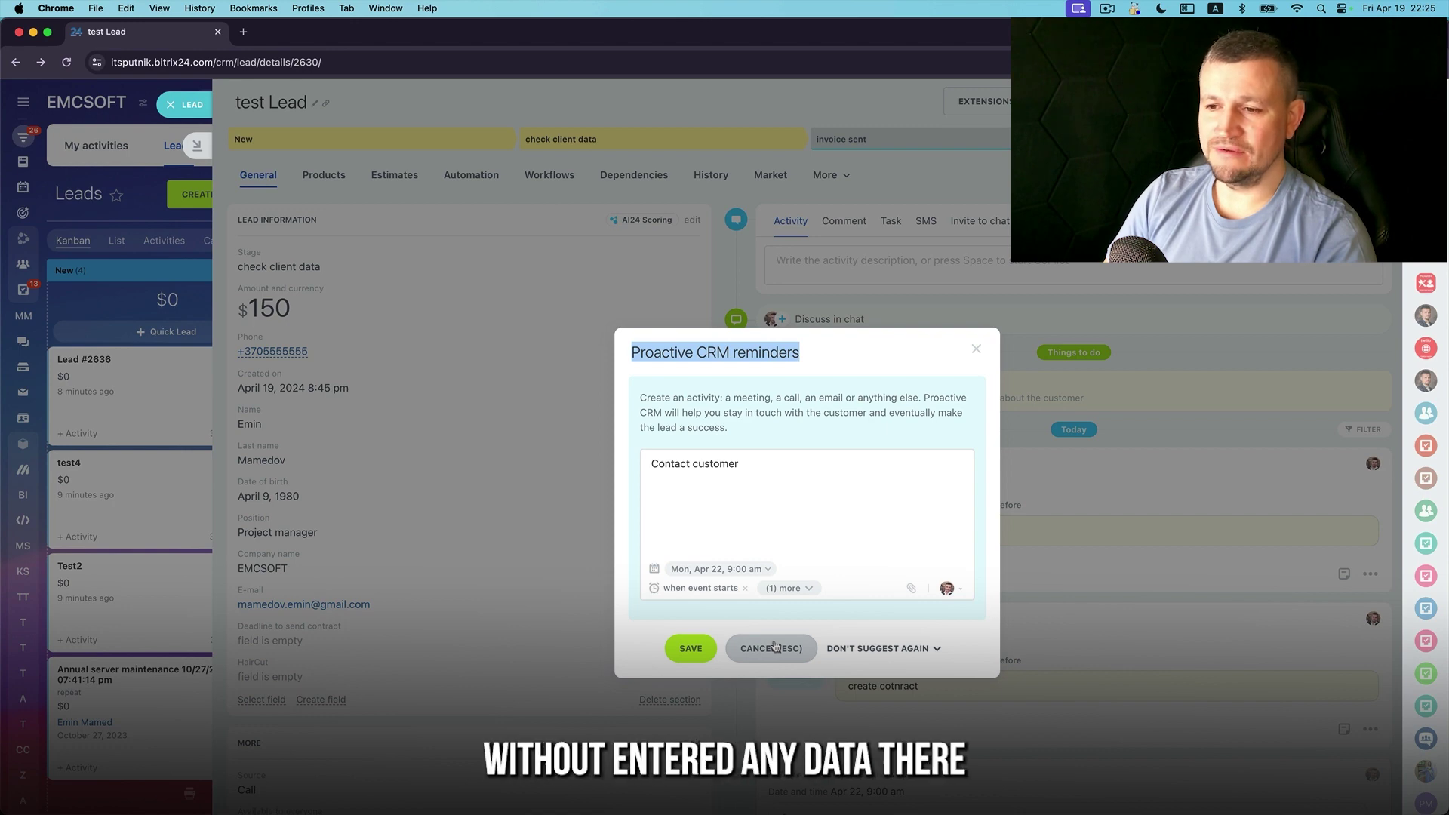
left_click(772, 649)
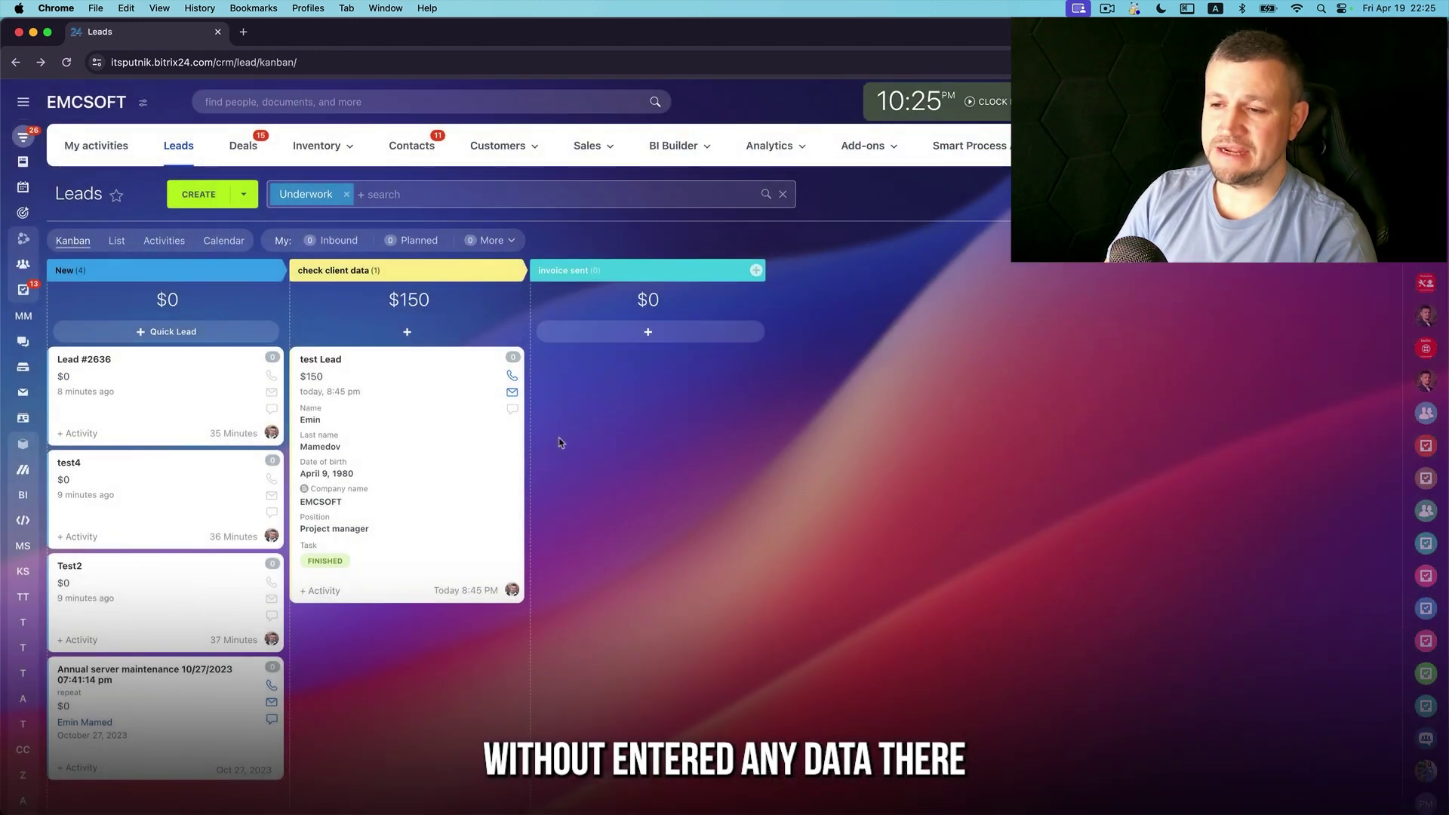
Toggle Proactive CRM focus mode, then reopen test Lead and cancel its reminder
left_click(1419, 194)
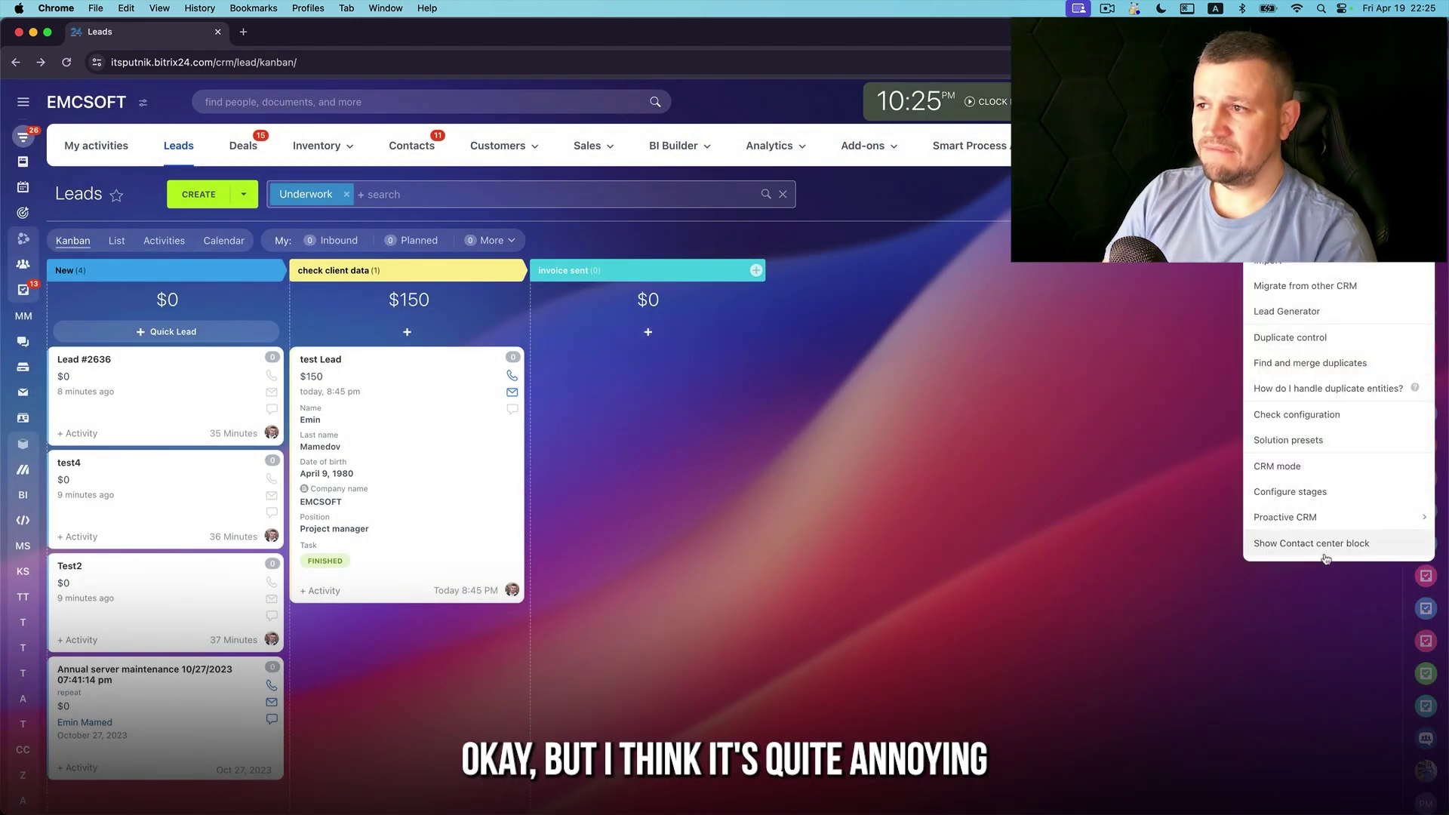
mouse_move(1336, 517)
left_click(1176, 520)
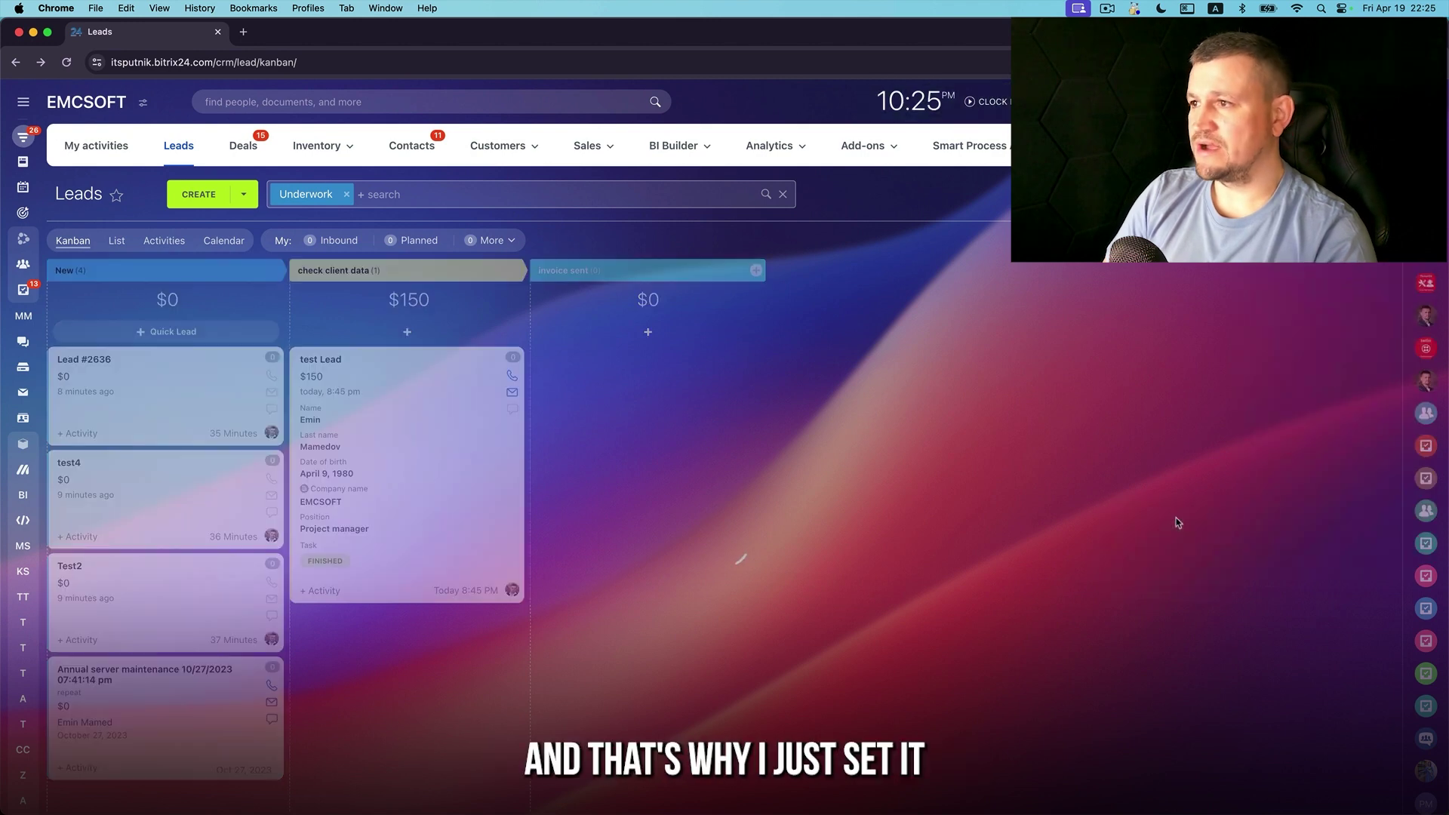
left_click(337, 363)
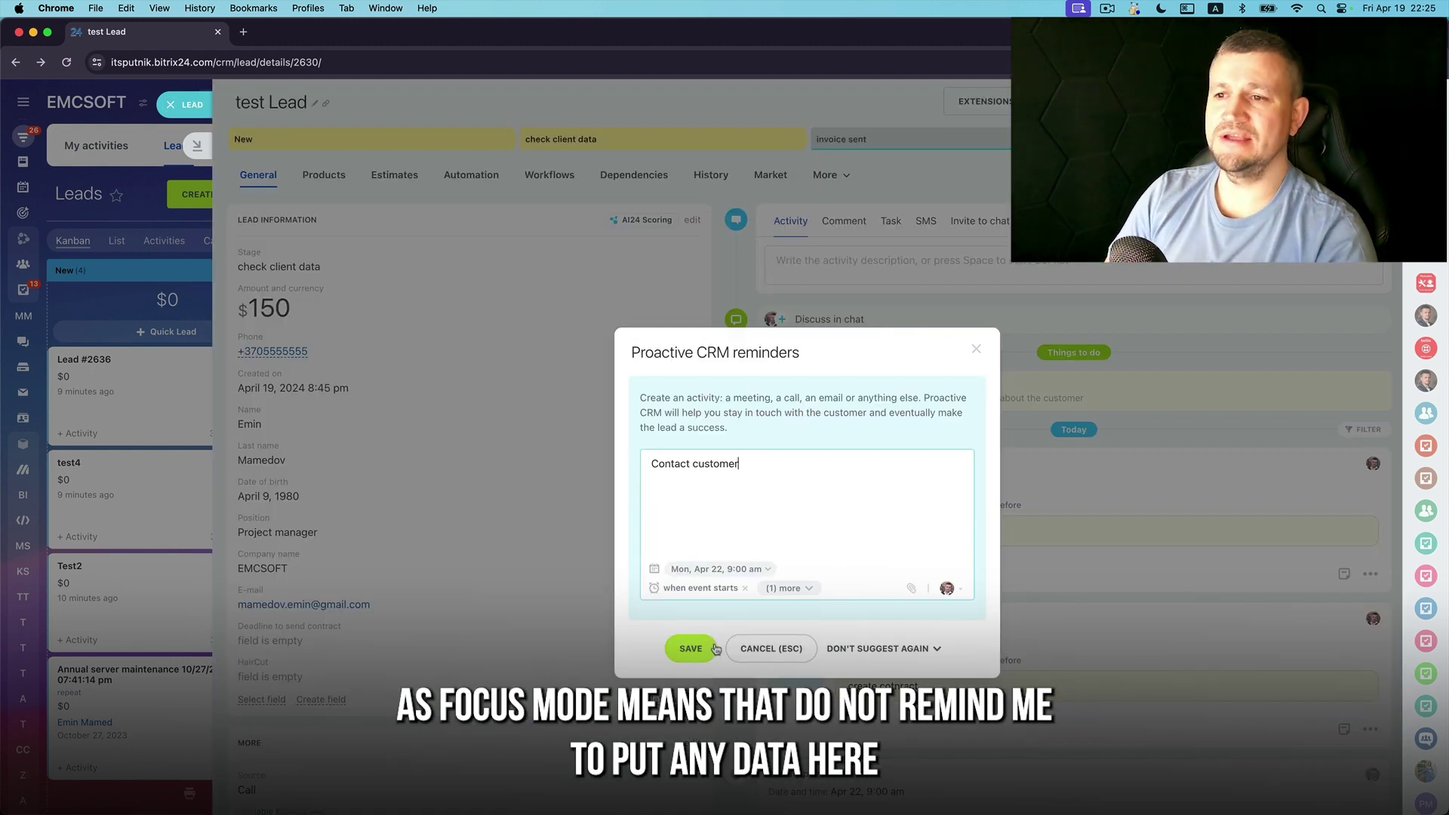
left_click(766, 649)
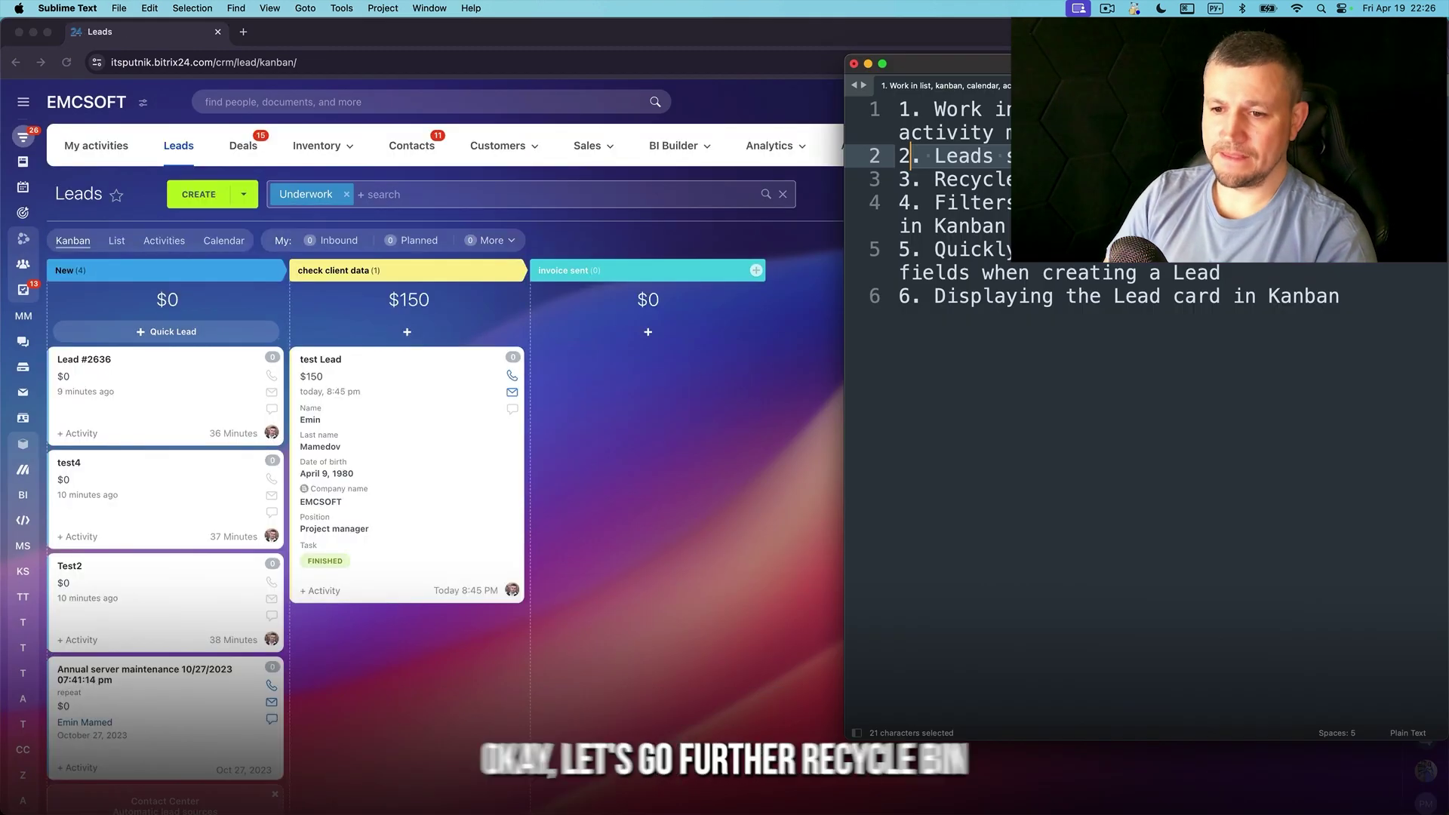
left_click_drag(1231, 178, 872, 176)
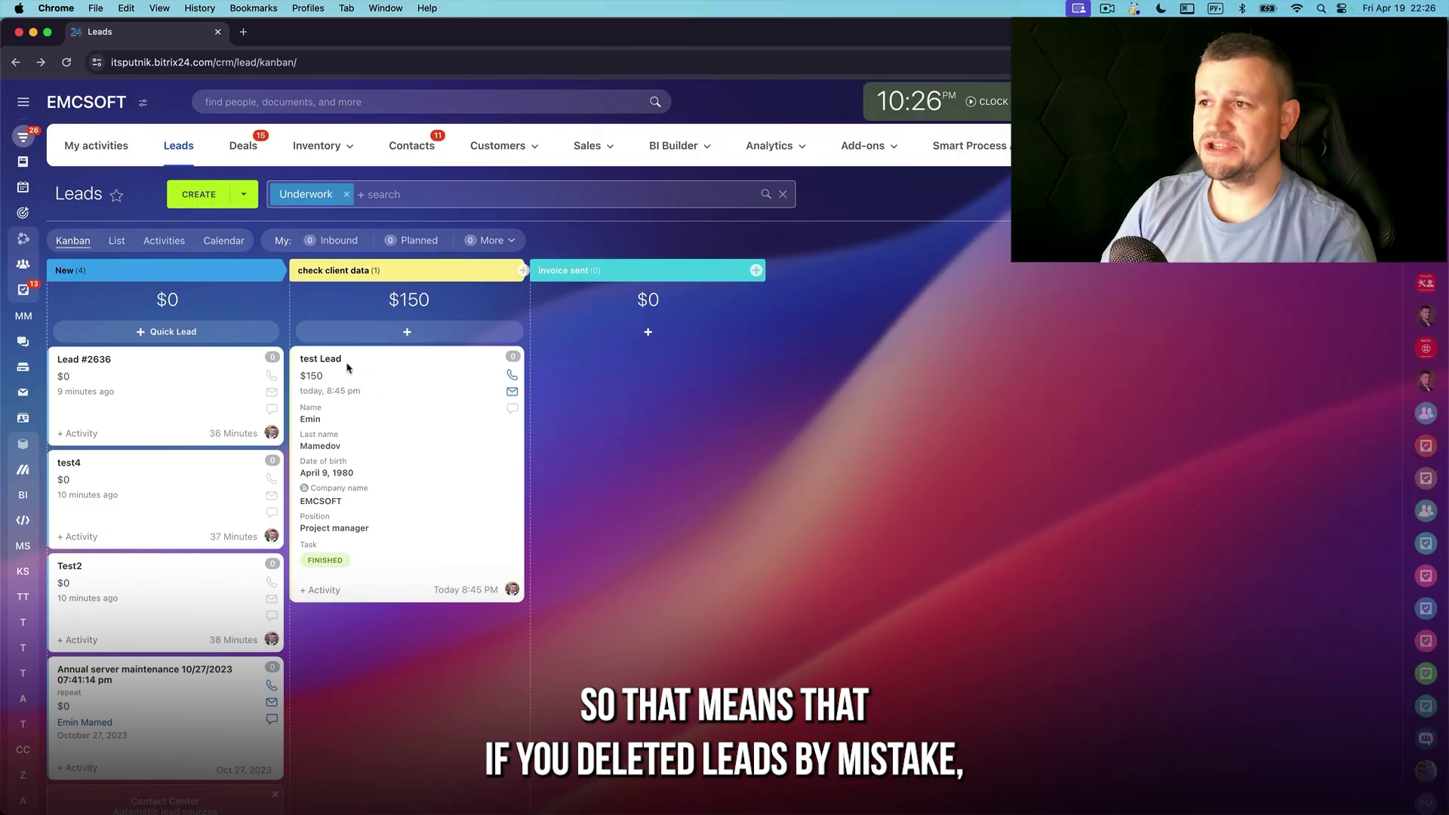
Stop reminders from being suggested for test Lead, then delete it from the board
left_click(345, 366)
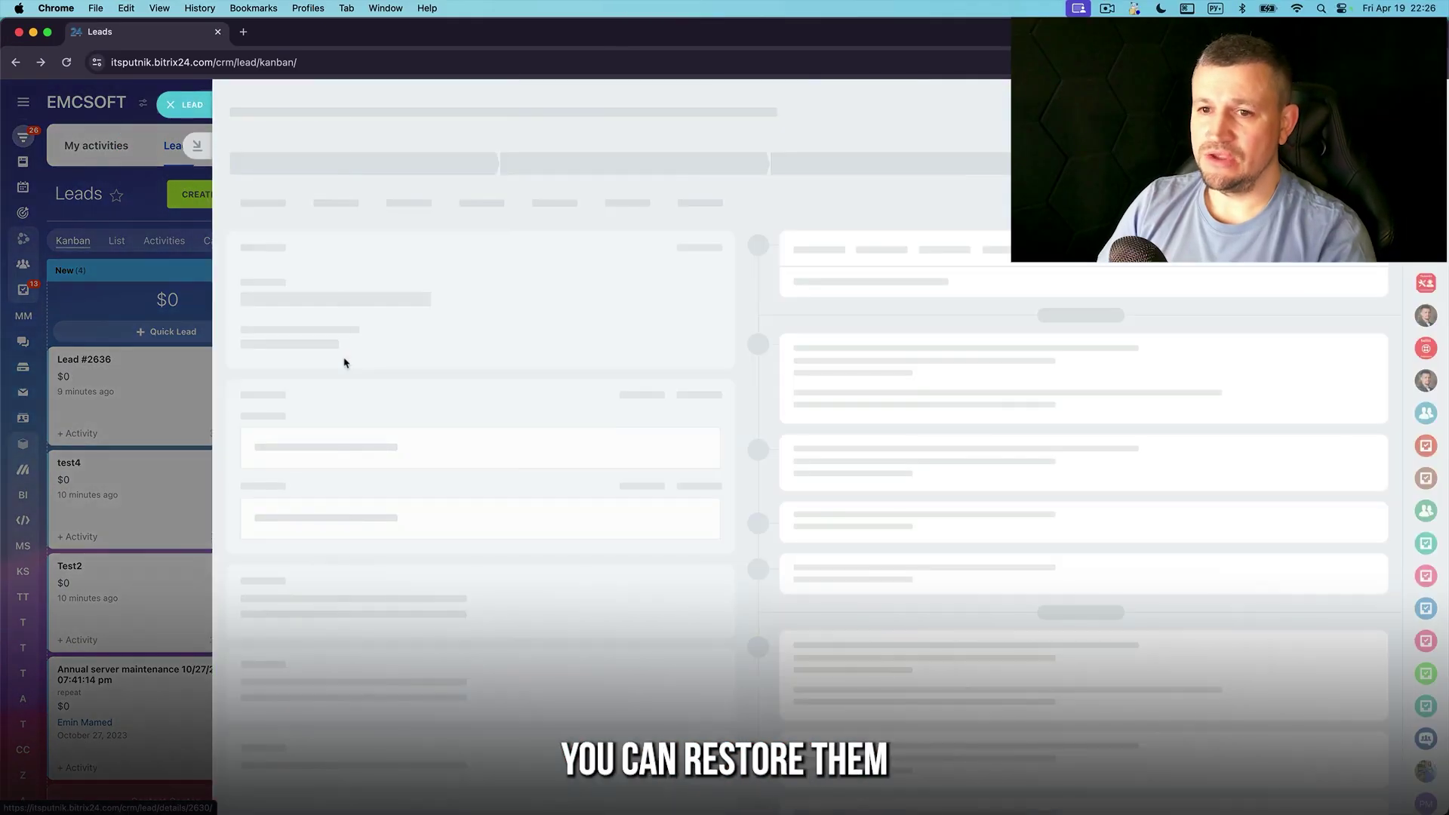
left_click(187, 99)
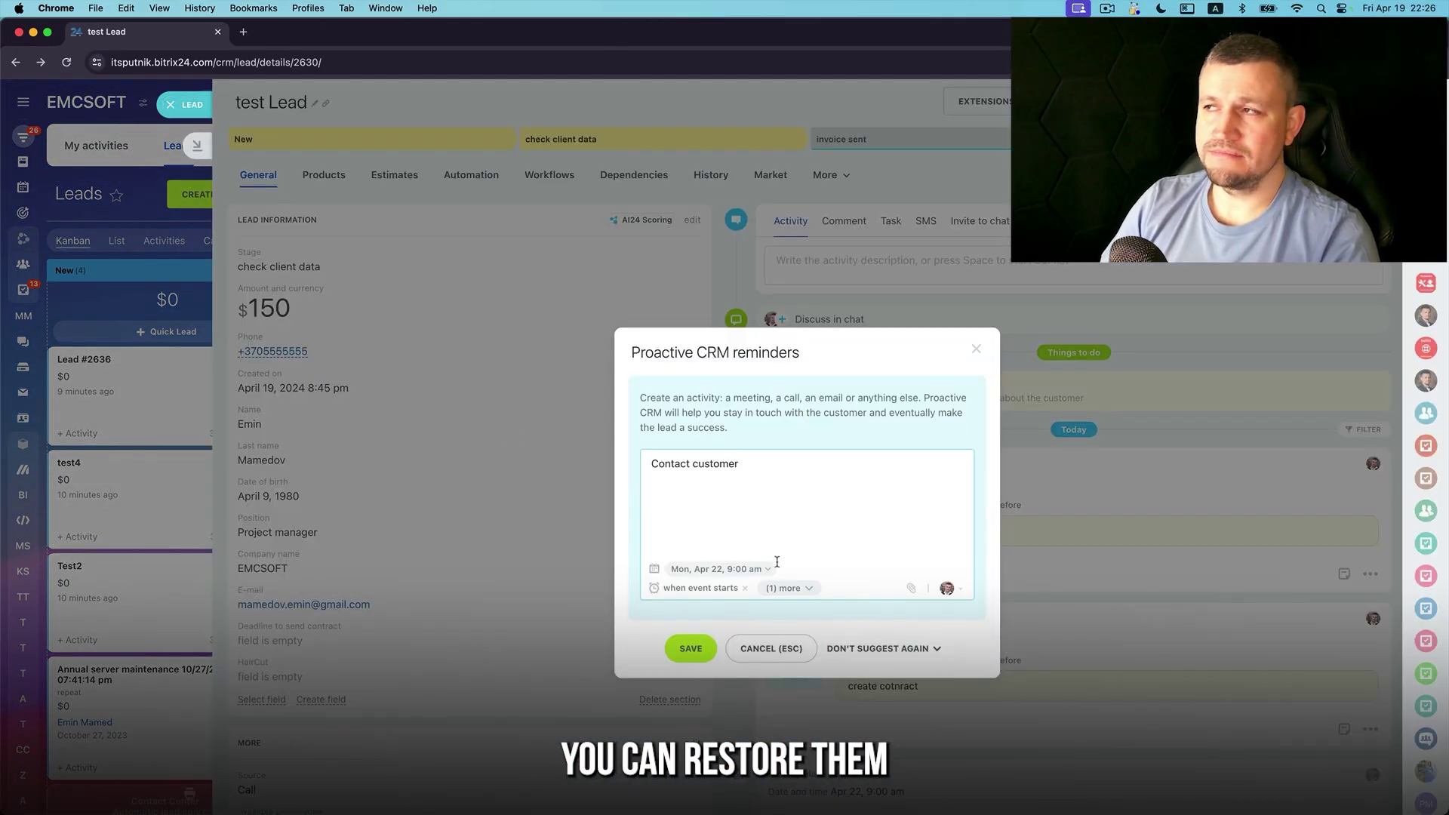
left_click(850, 648)
left_click(861, 762)
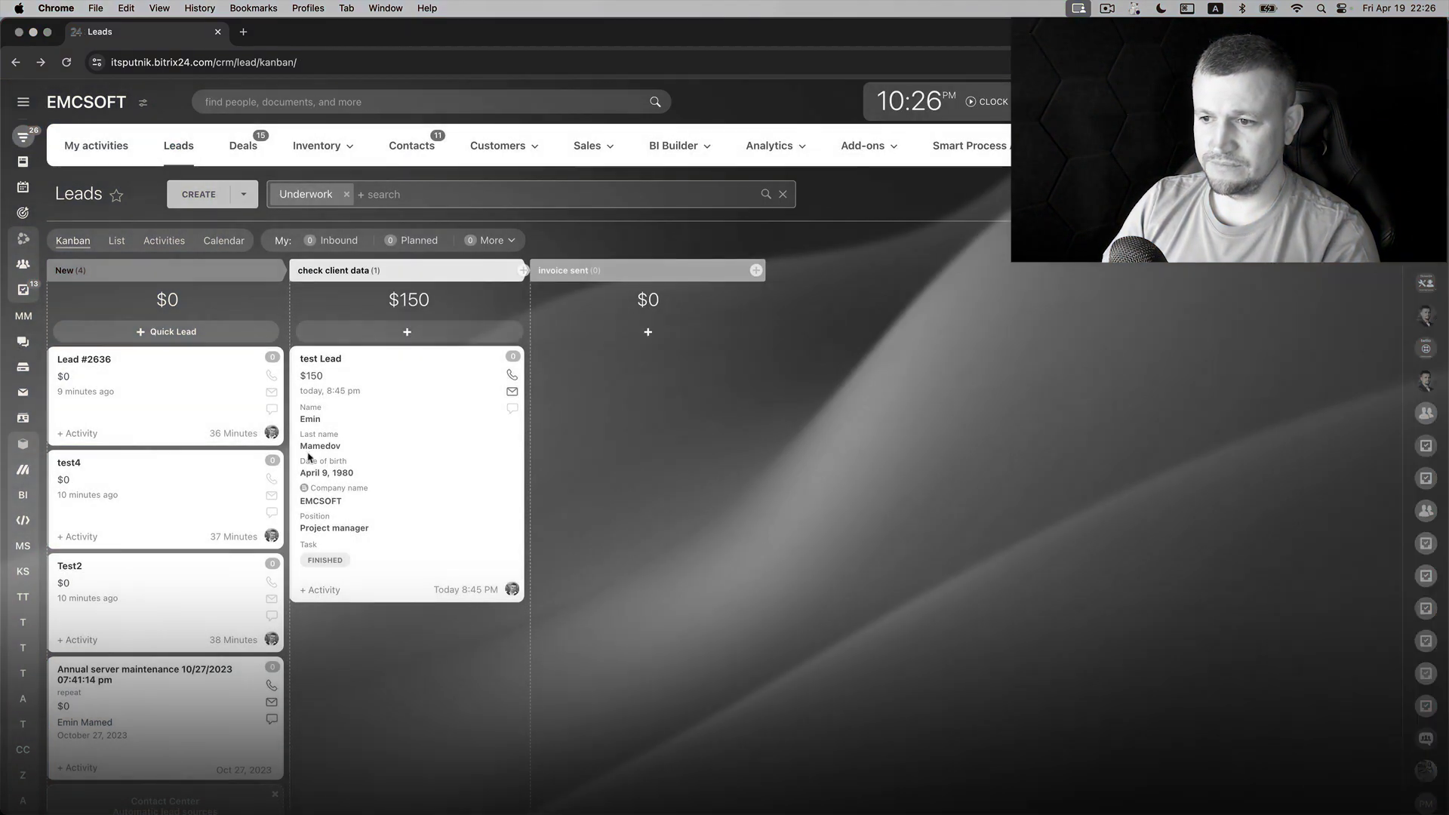
left_click_drag(427, 476, 87, 798)
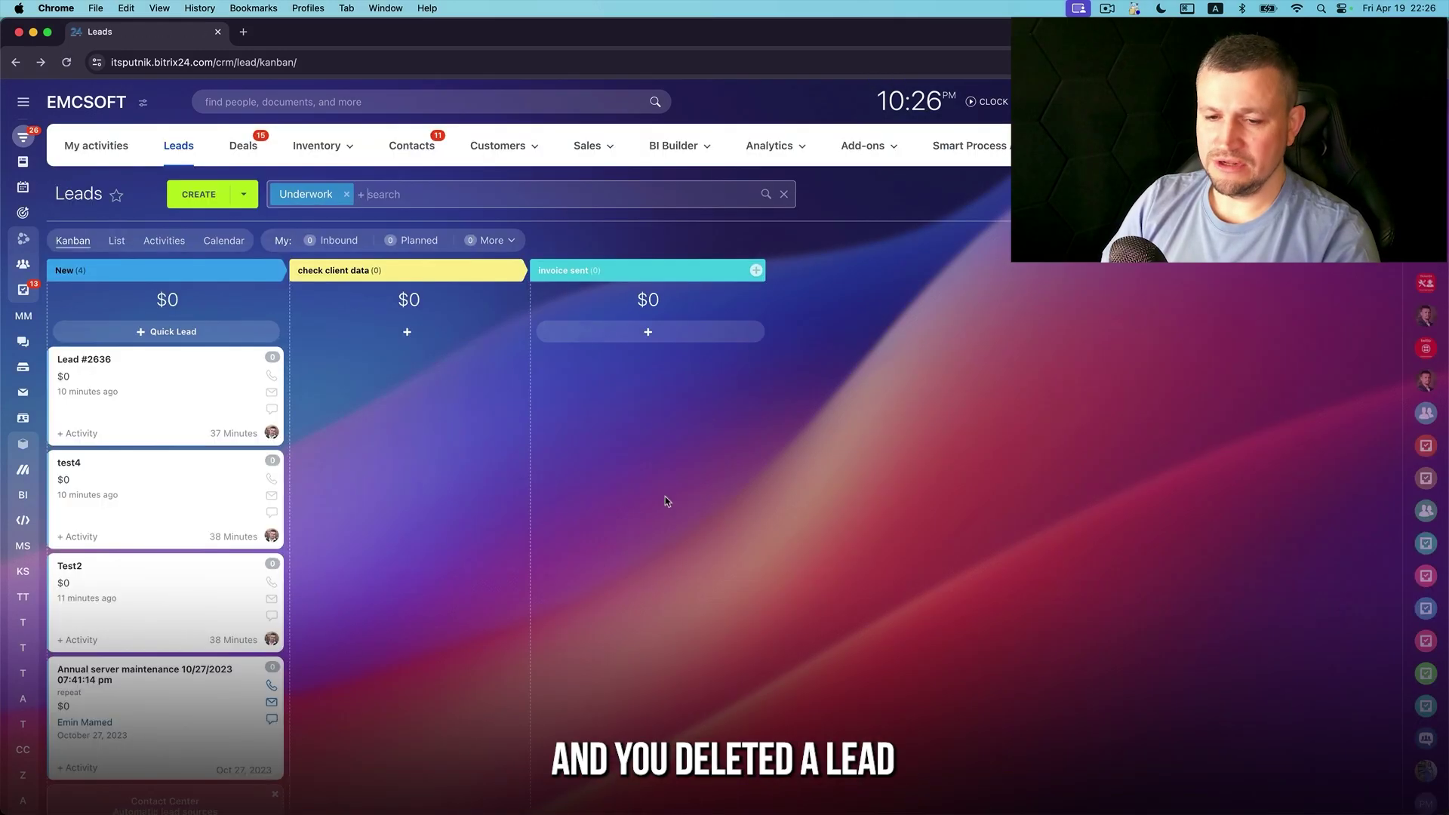
Restore all 16 deleted items from the CRM Recycle Bin
left_click(1177, 146)
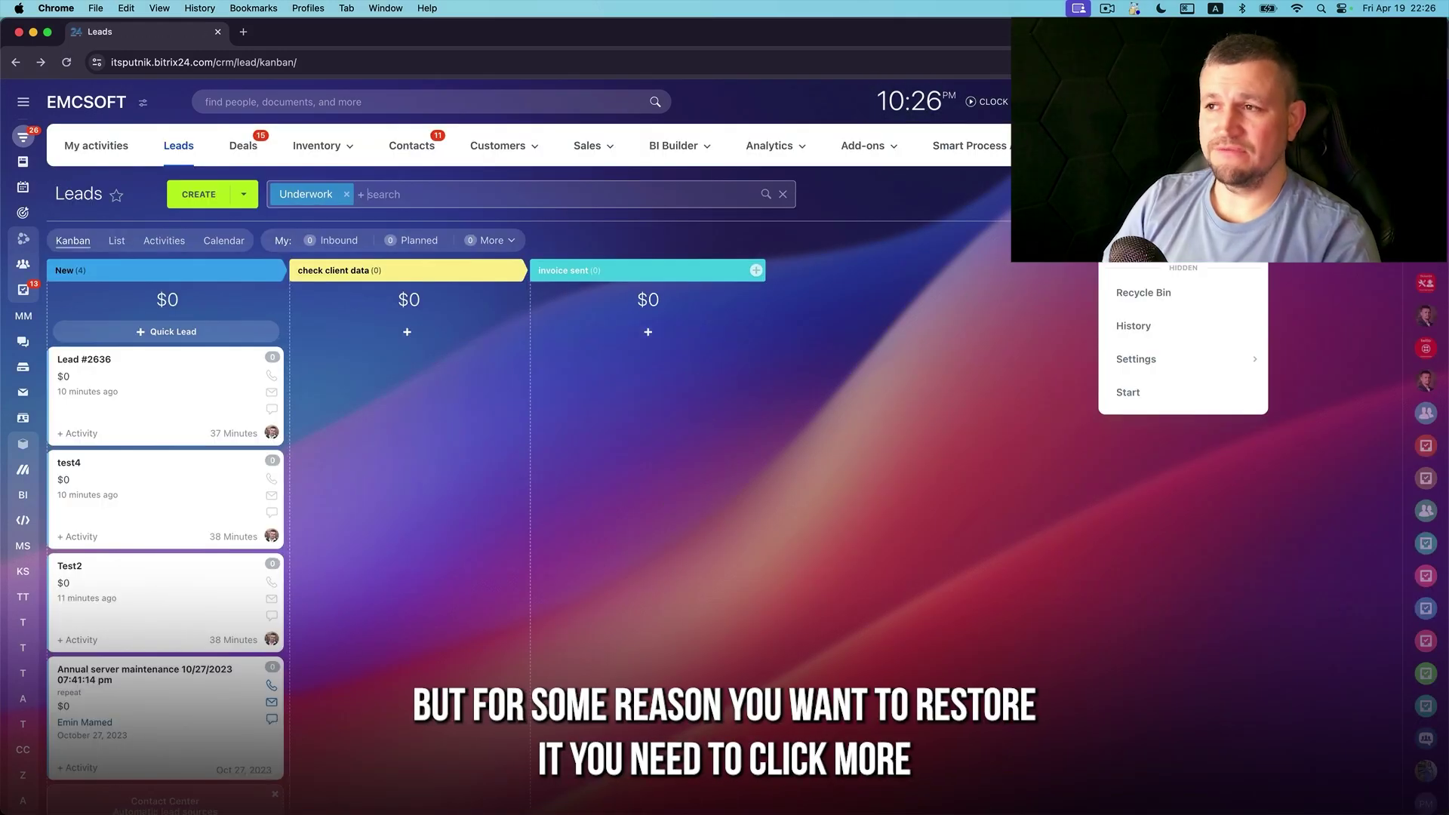
left_click(1144, 293)
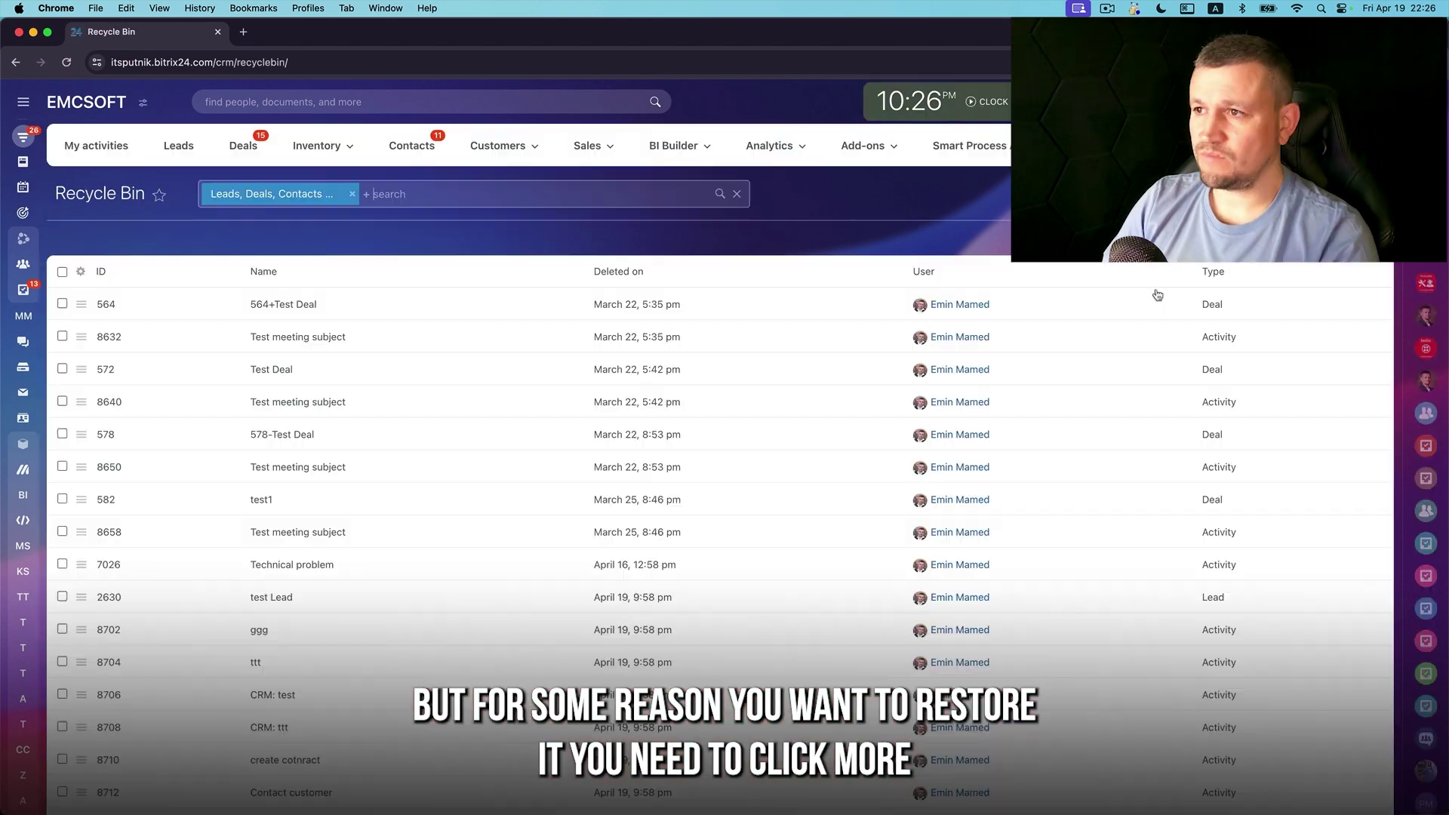
scroll(492, 553, "down", 4)
scroll(492, 554, "up", 4)
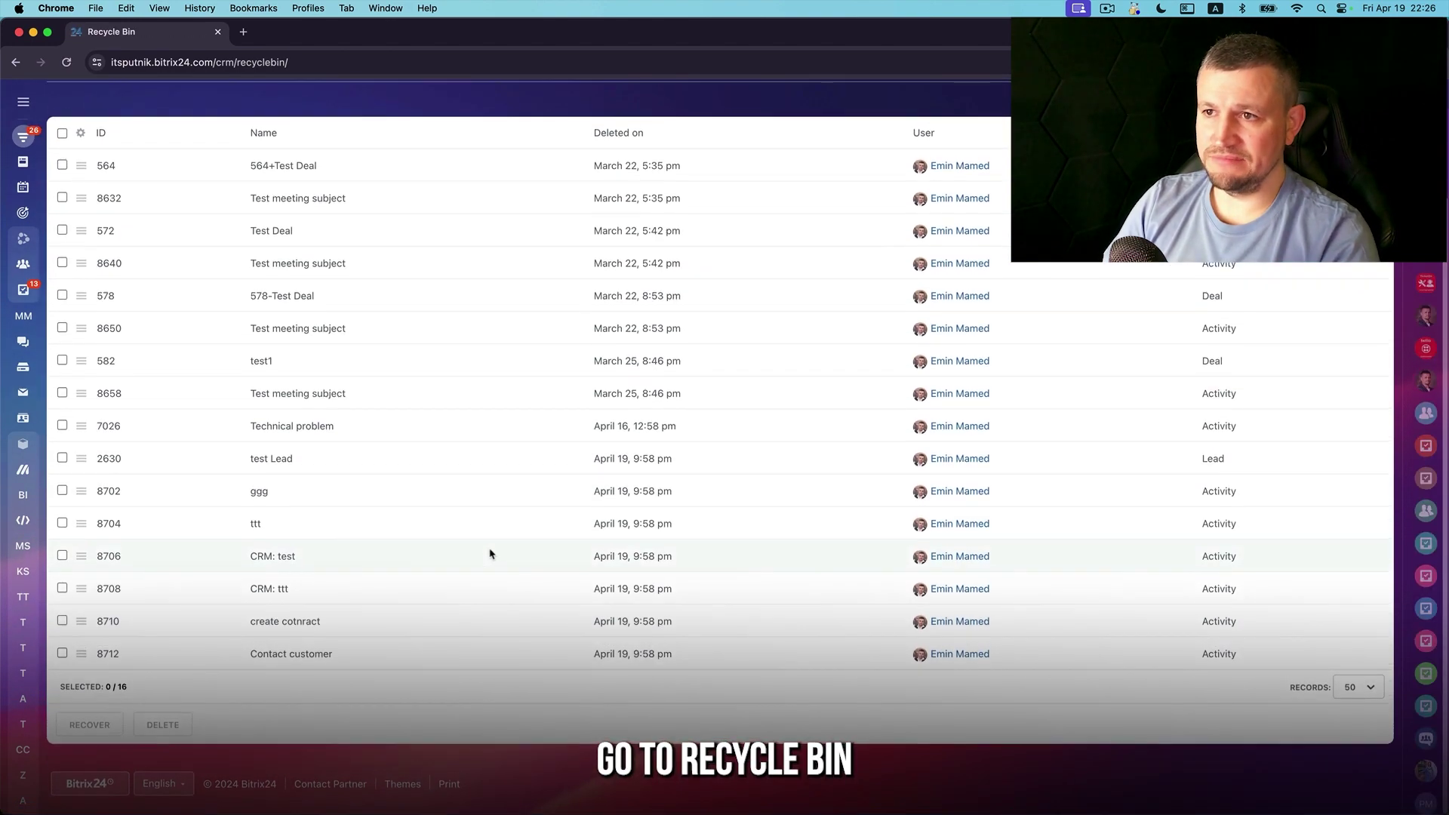
scroll(349, 429, "down", 3)
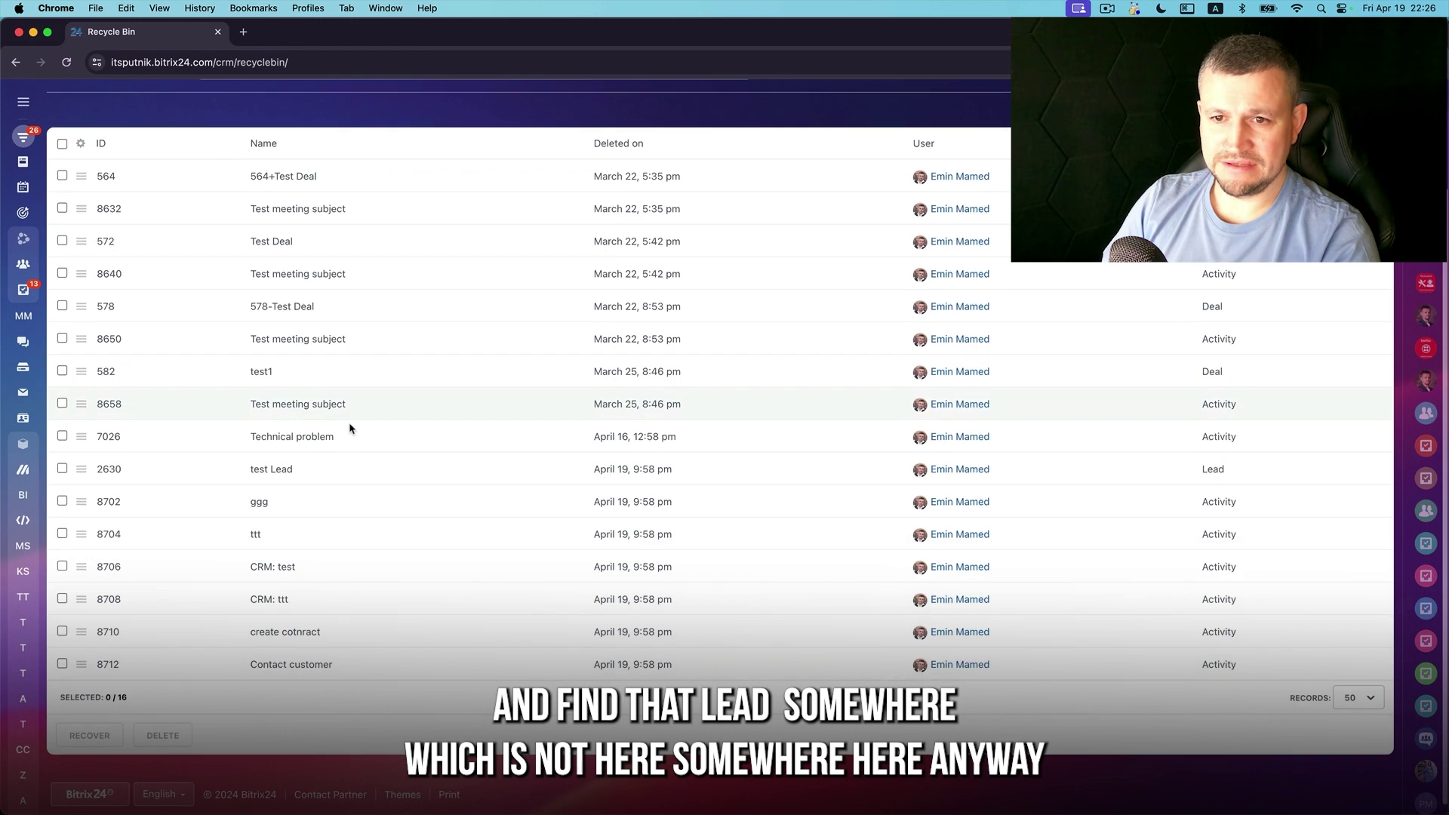
scroll(350, 429, "up", 3)
left_click(63, 304)
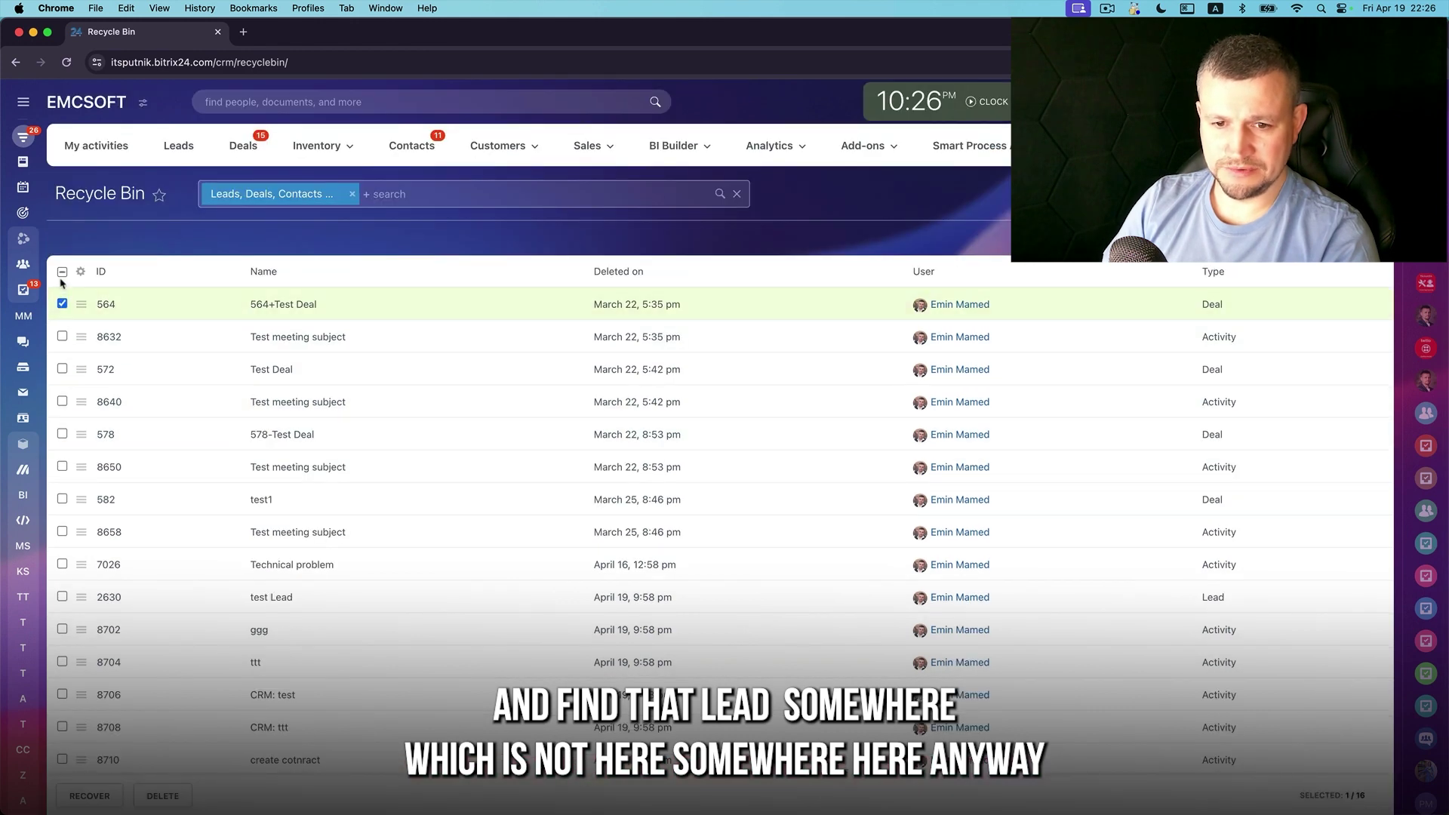
left_click(63, 273)
scroll(83, 529, "down", 3)
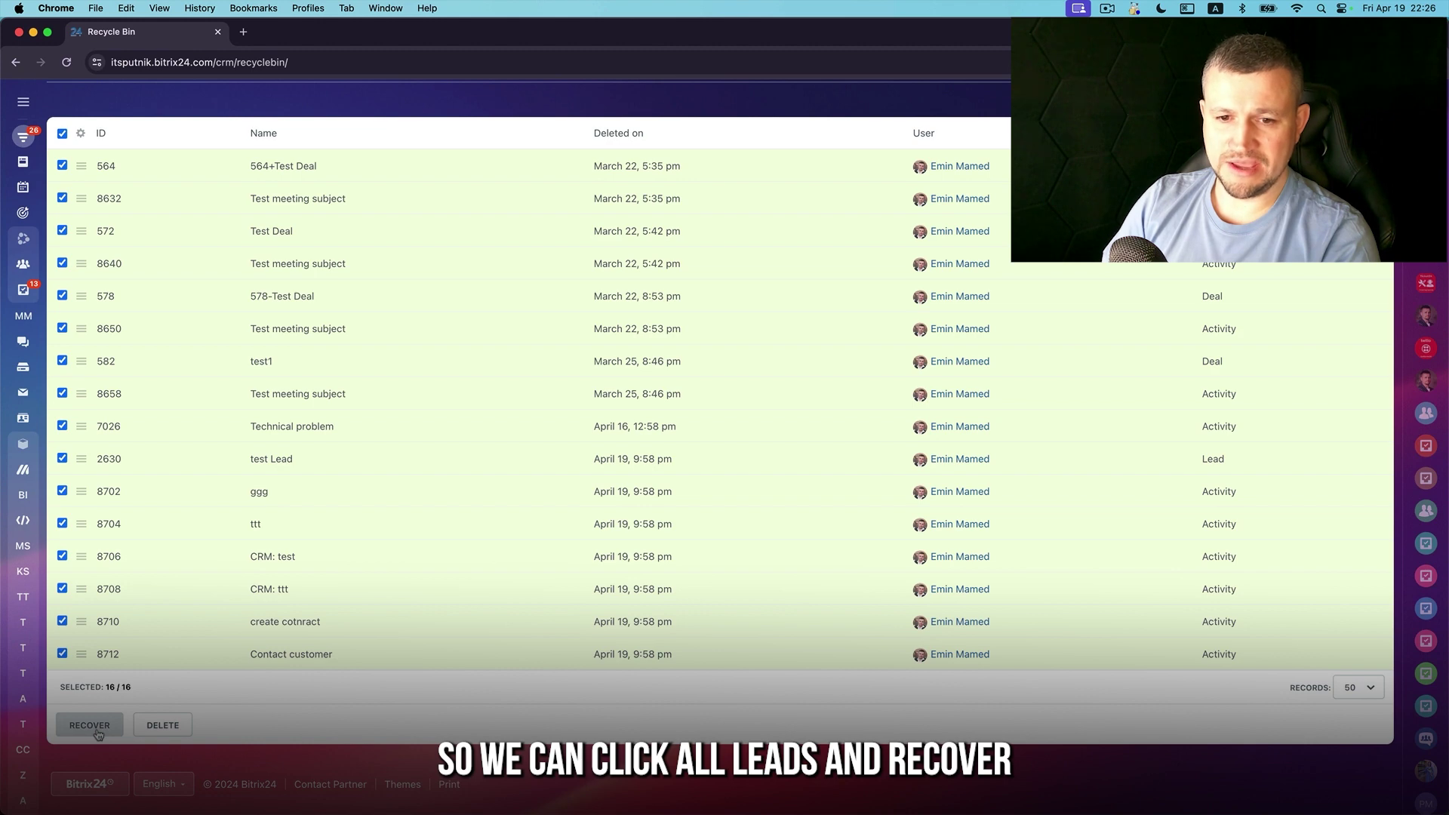
left_click(96, 730)
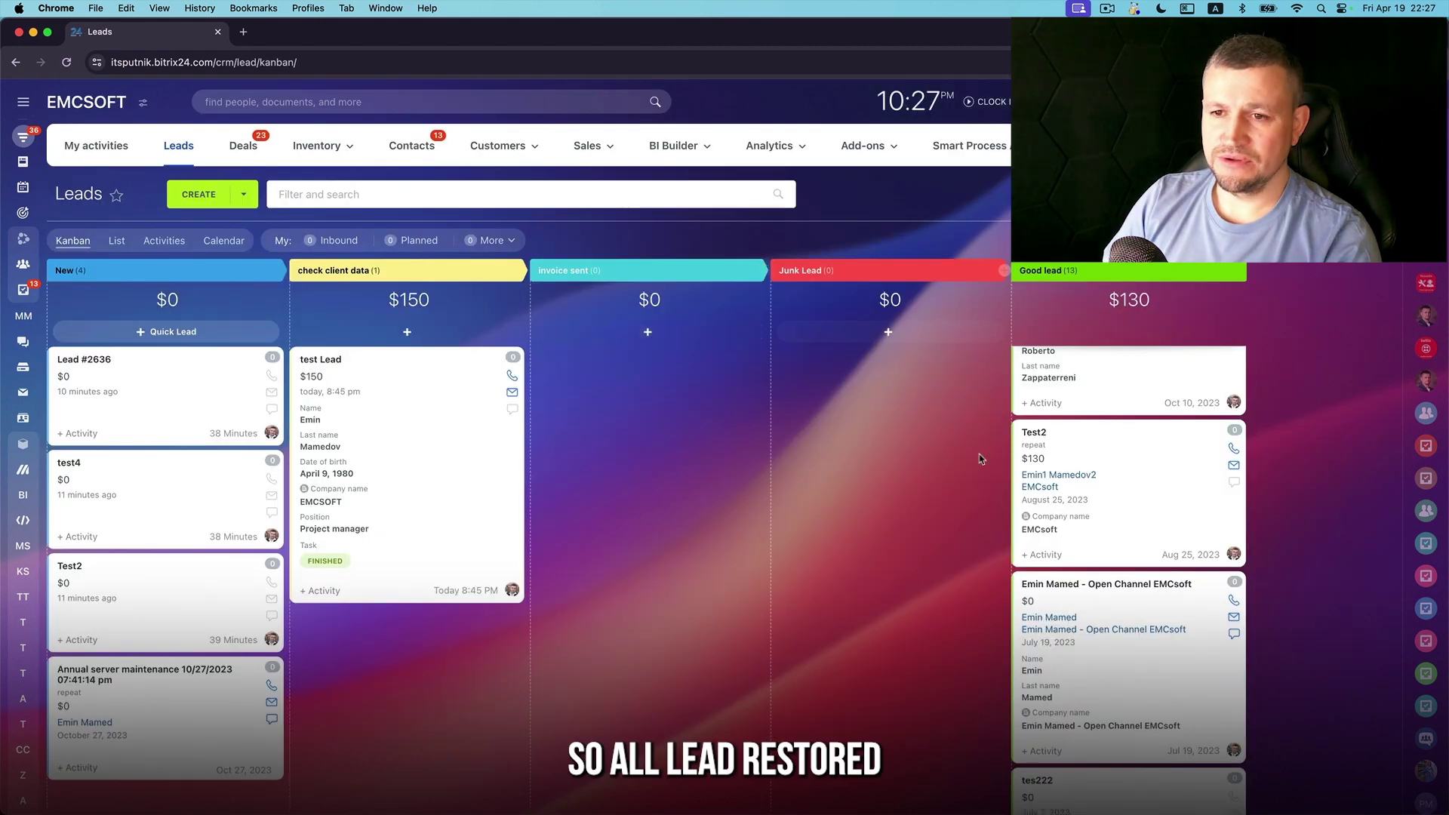
Return to the Leads board and open test Lead's details
key("super+Tab")
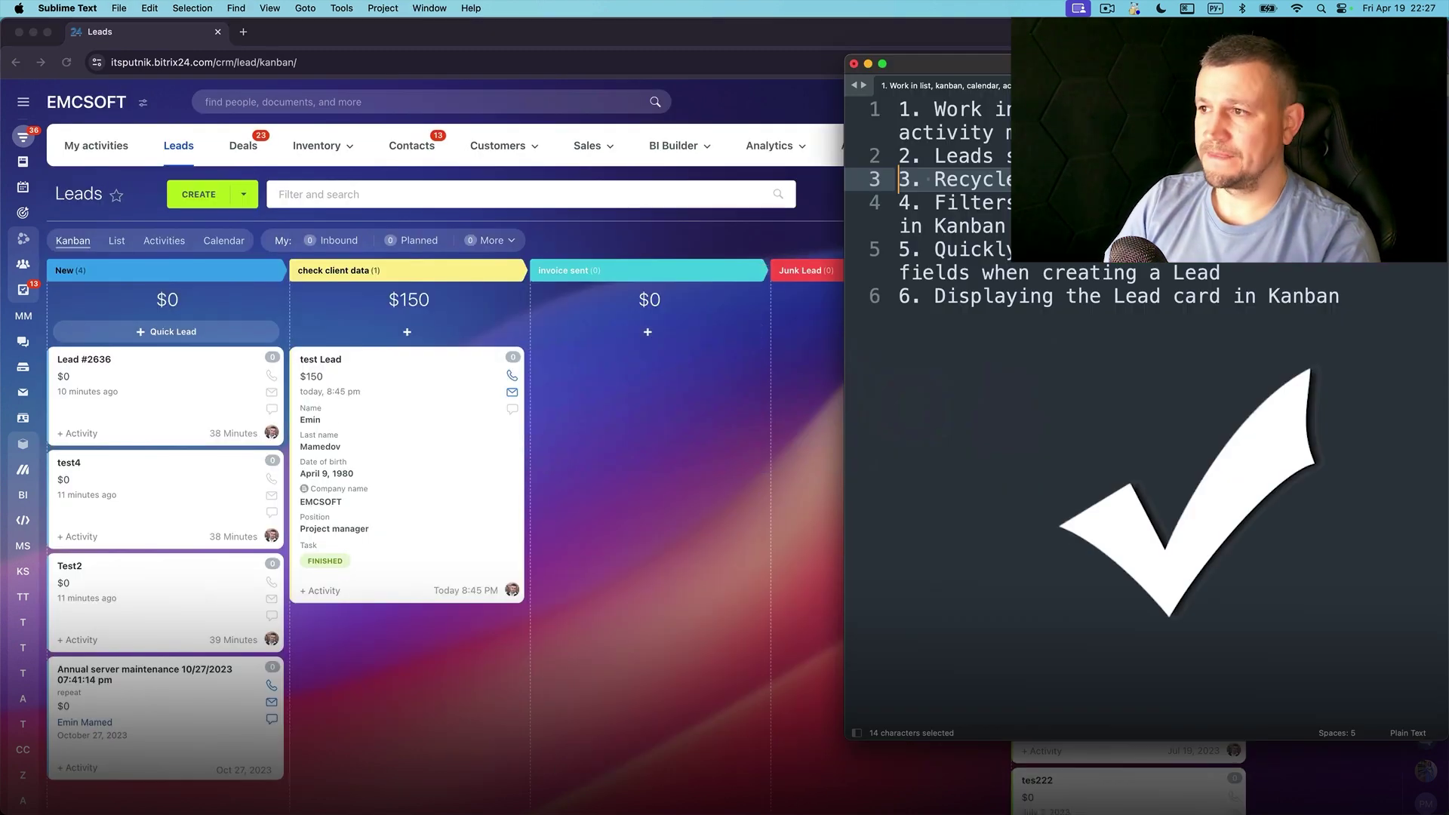
left_click(875, 204)
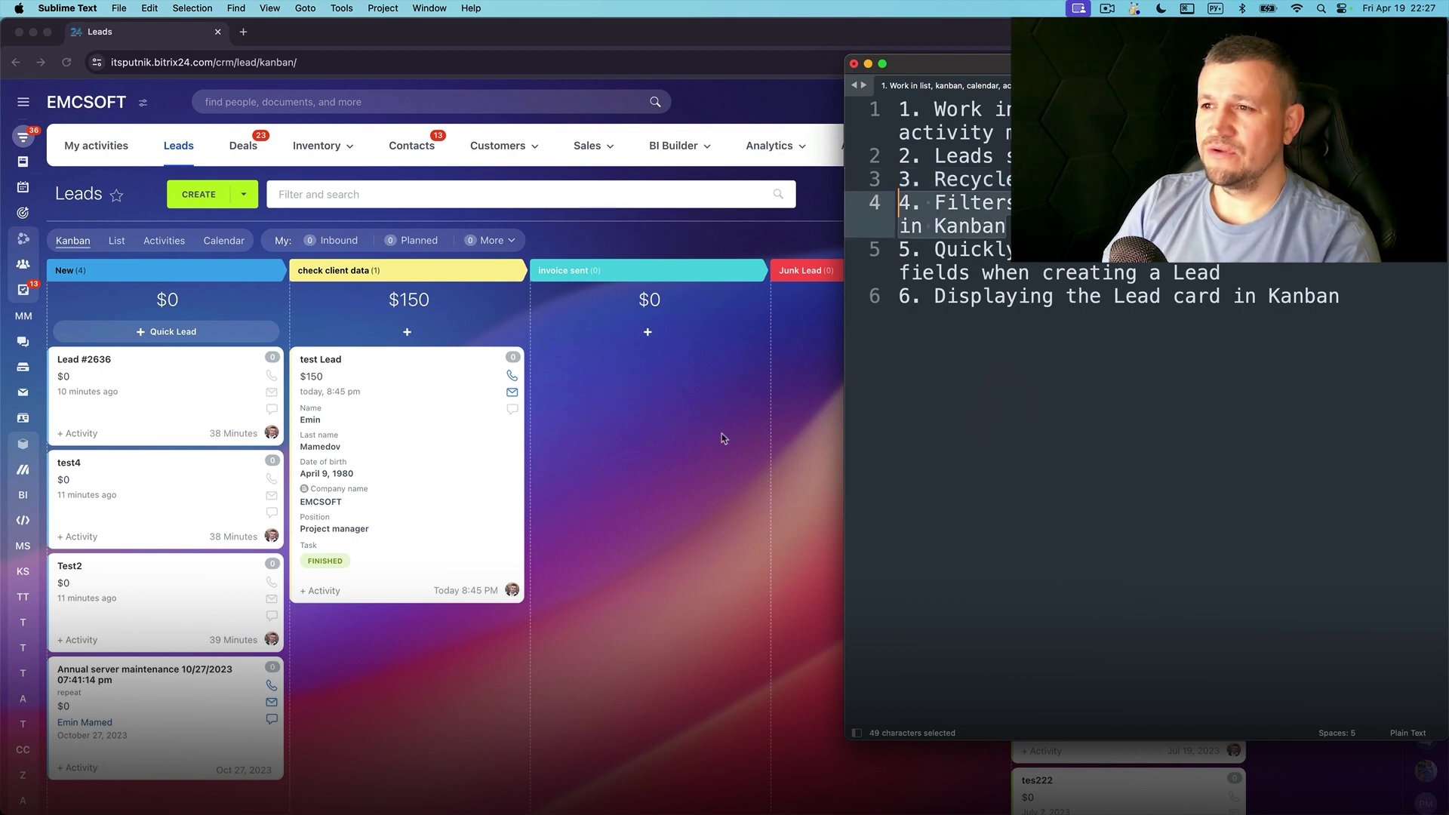
left_click(721, 434)
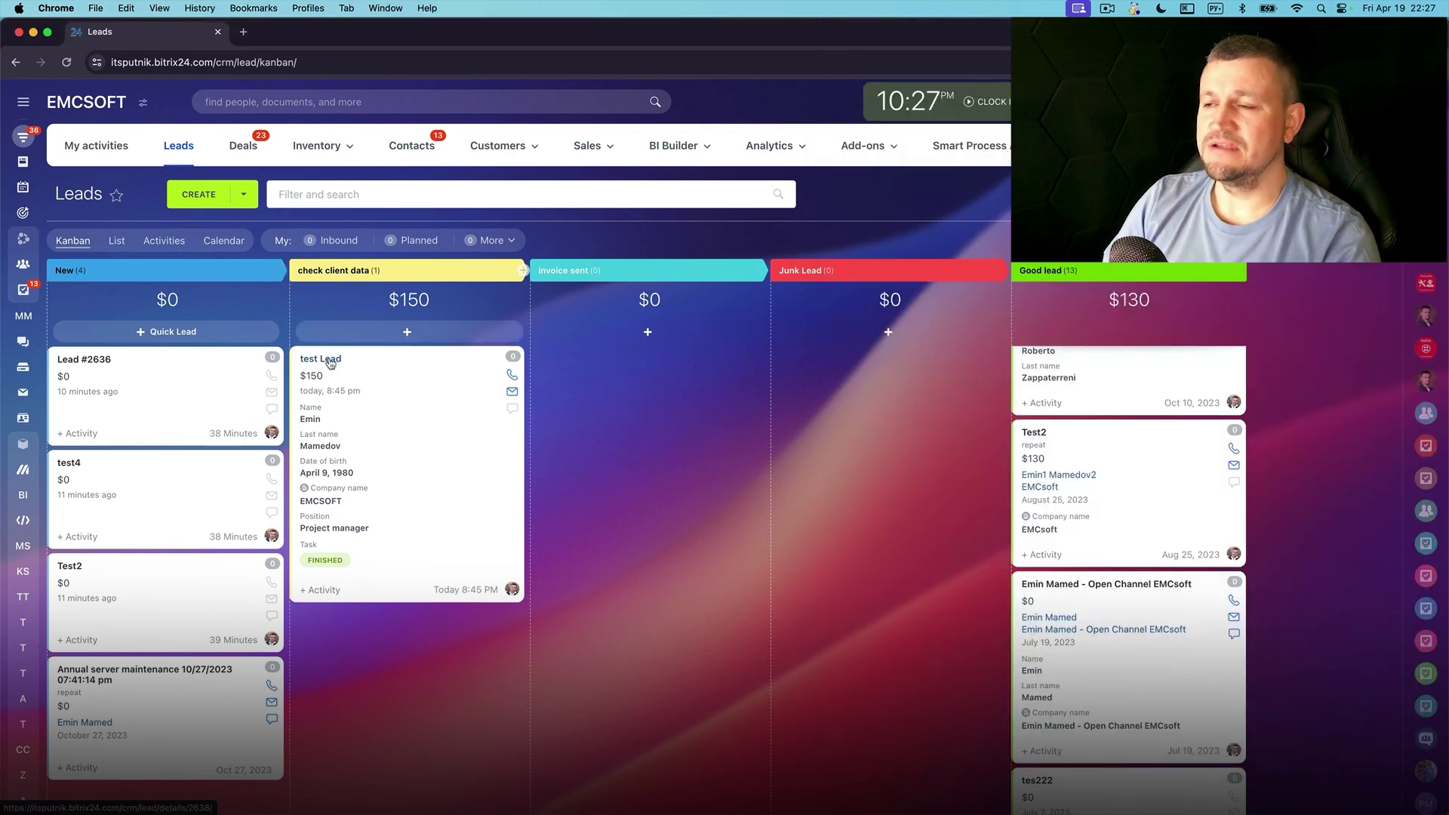
left_click(326, 361)
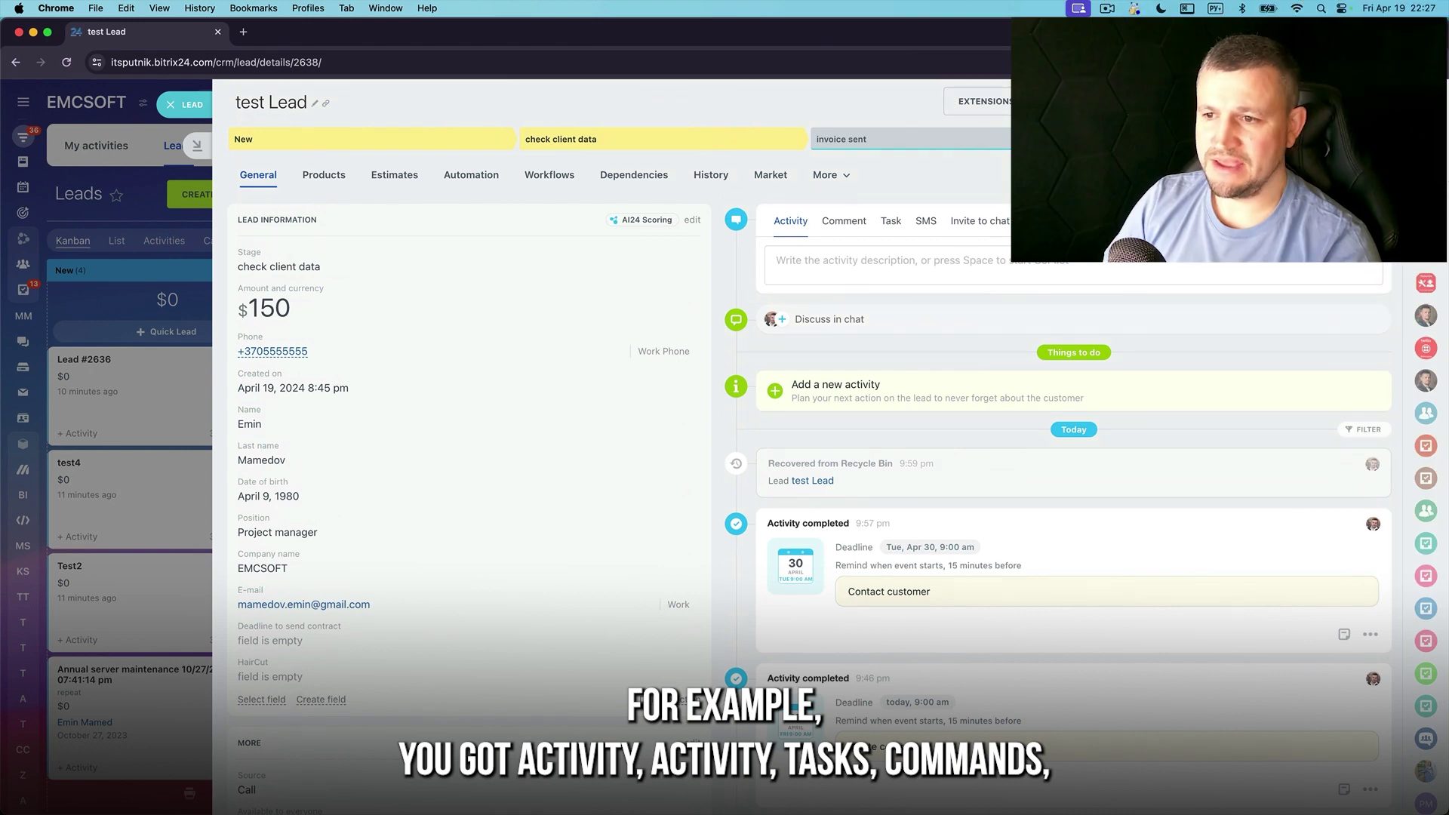
Email test Lead with subject 'test' and check the entry in its timeline
left_click(1041, 221)
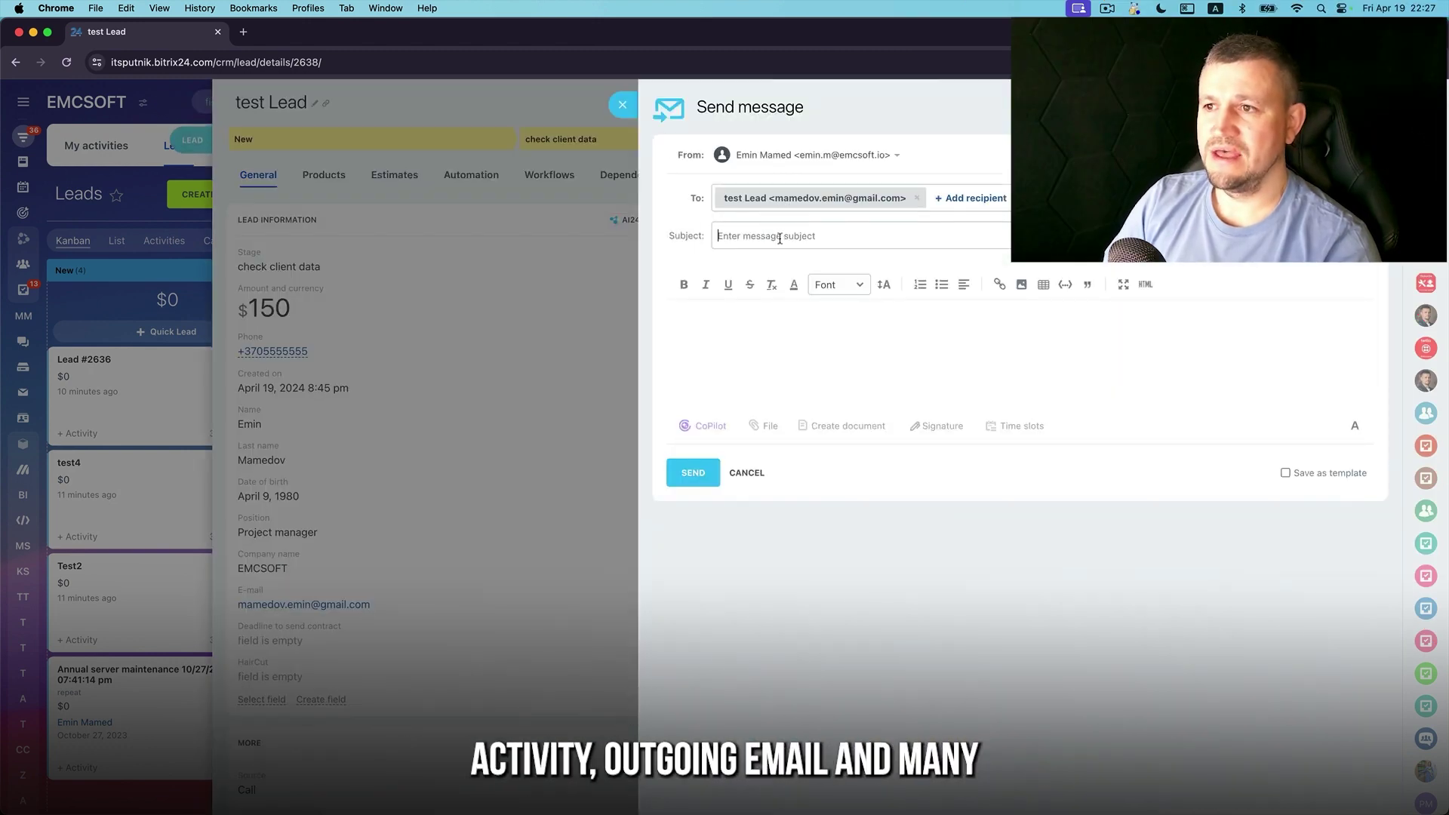
type("test")
left_click(763, 336)
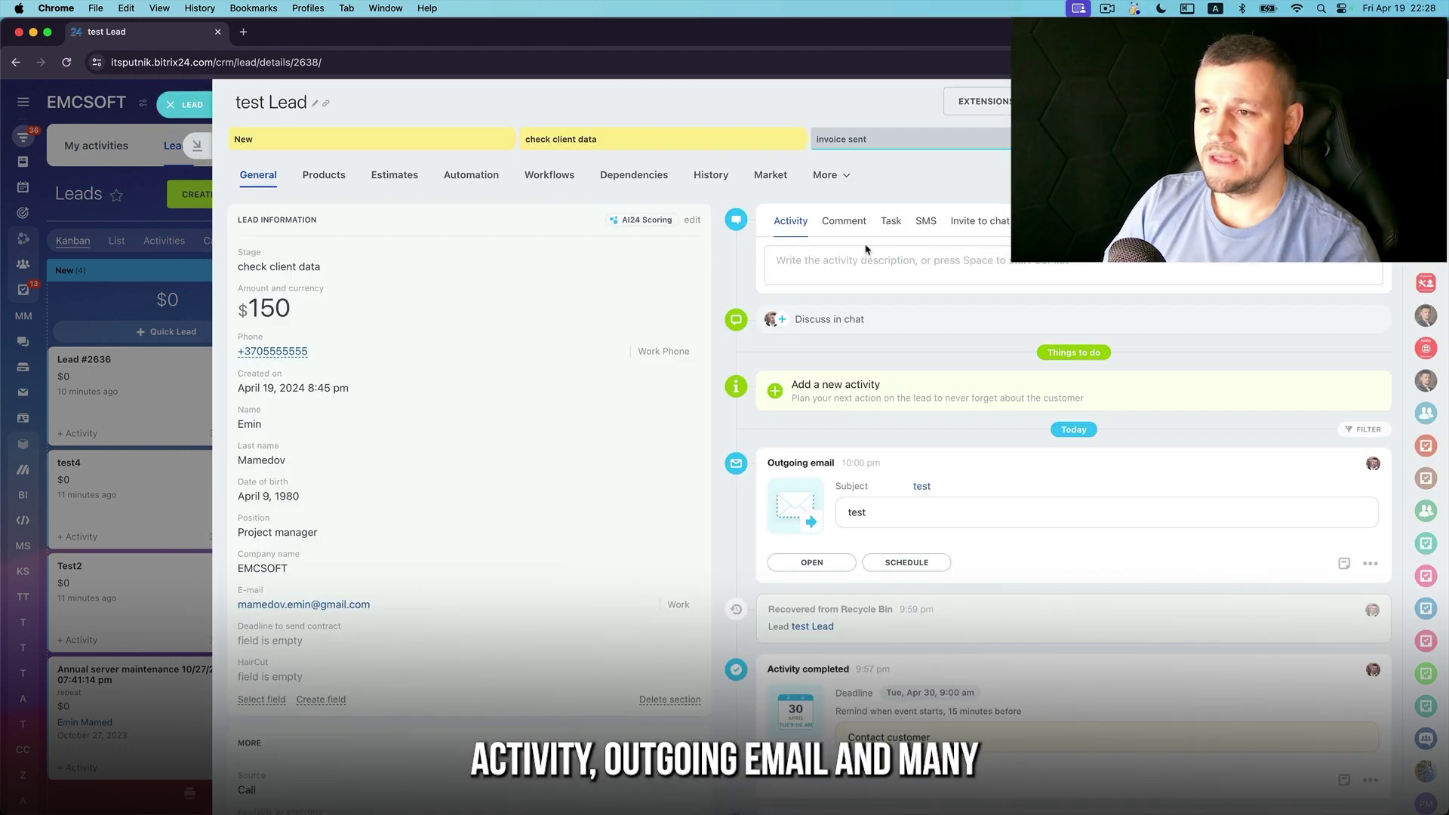
scroll(1147, 453, "down", 4)
scroll(1148, 453, "up", 4)
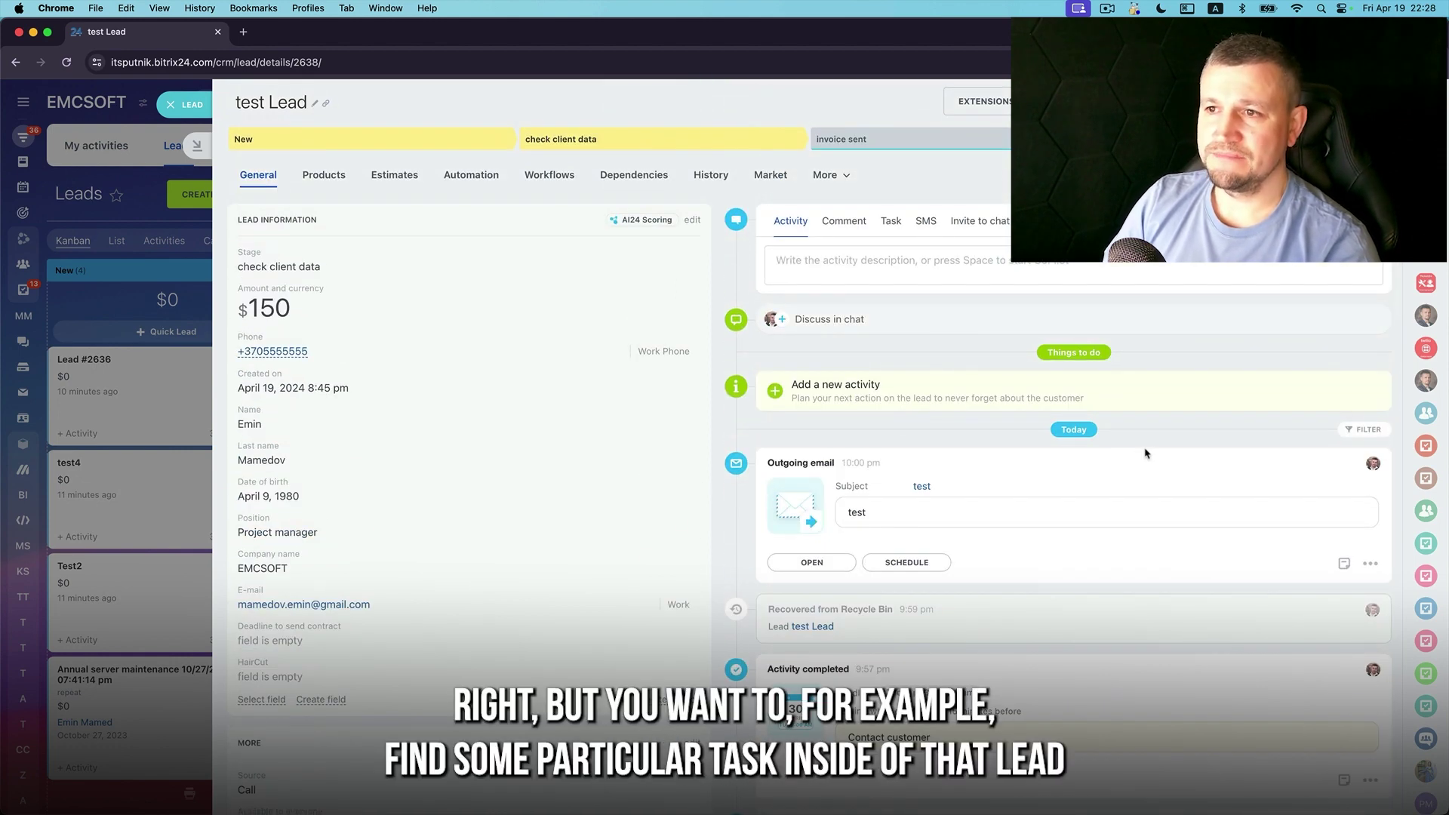
scroll(1145, 453, "down", 7)
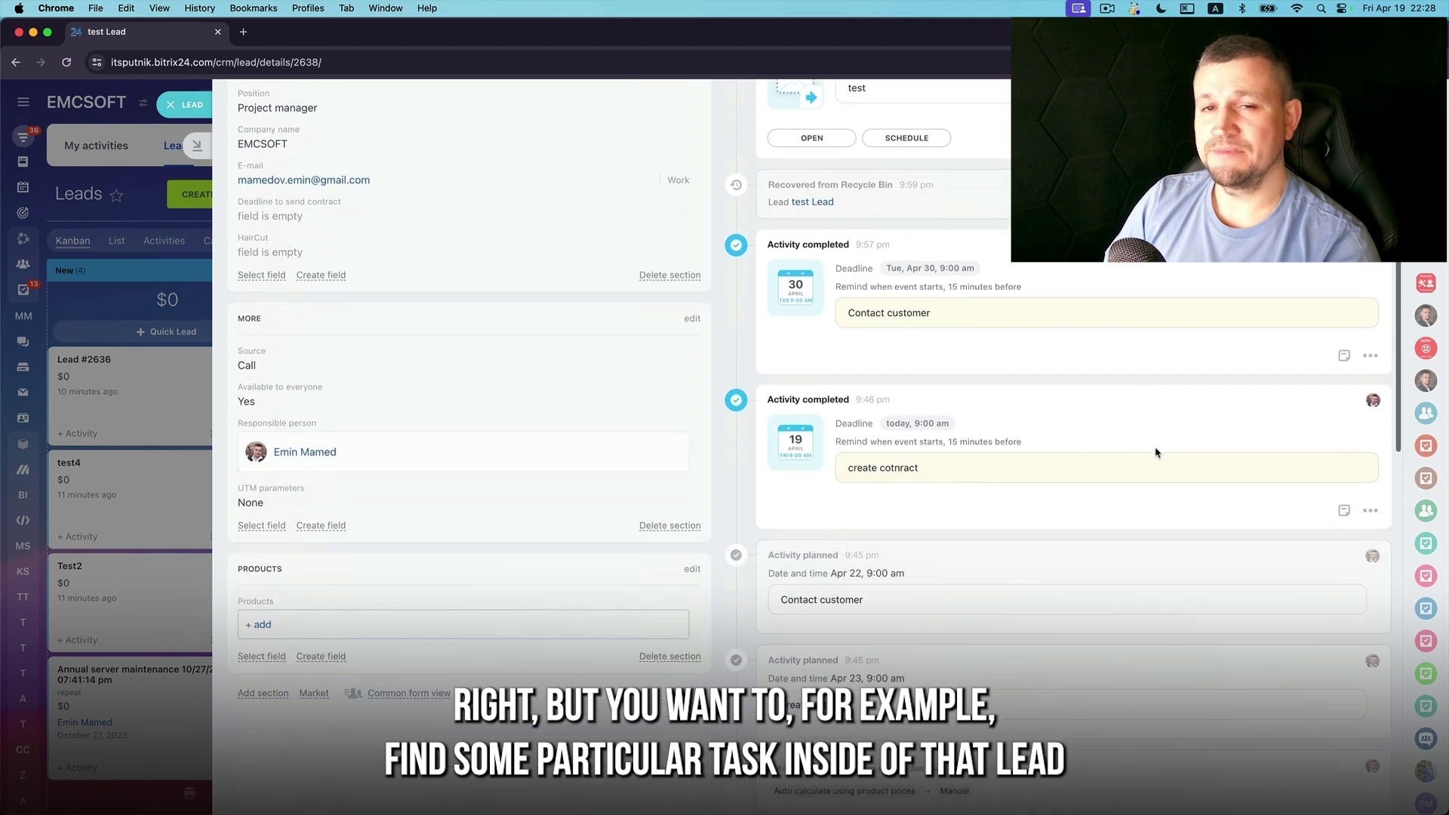
scroll(1173, 449, "up", 7)
scroll(1169, 439, "down", 2)
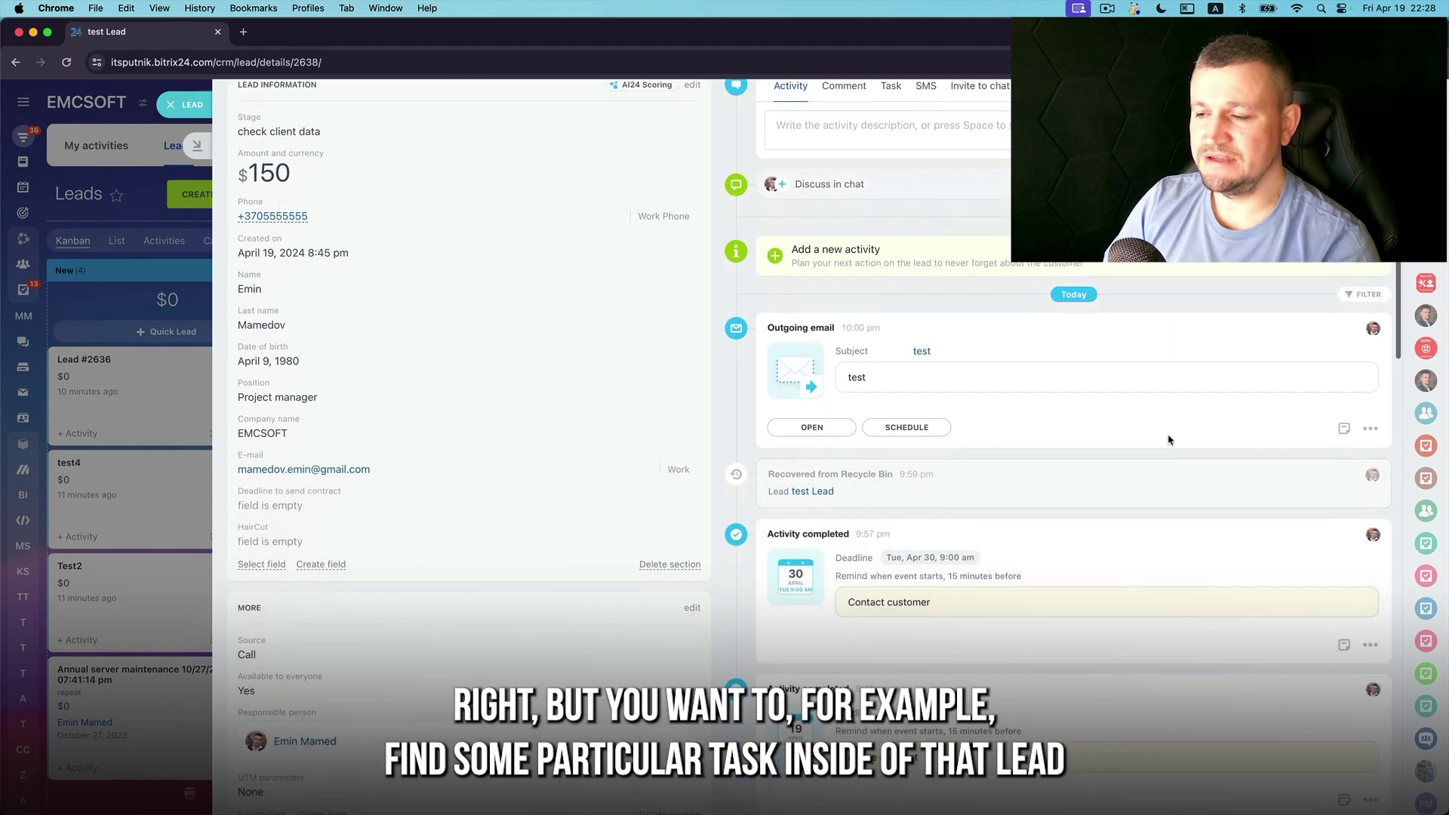
Filter test Lead's timeline to Tasks created by the current user
left_click(1367, 296)
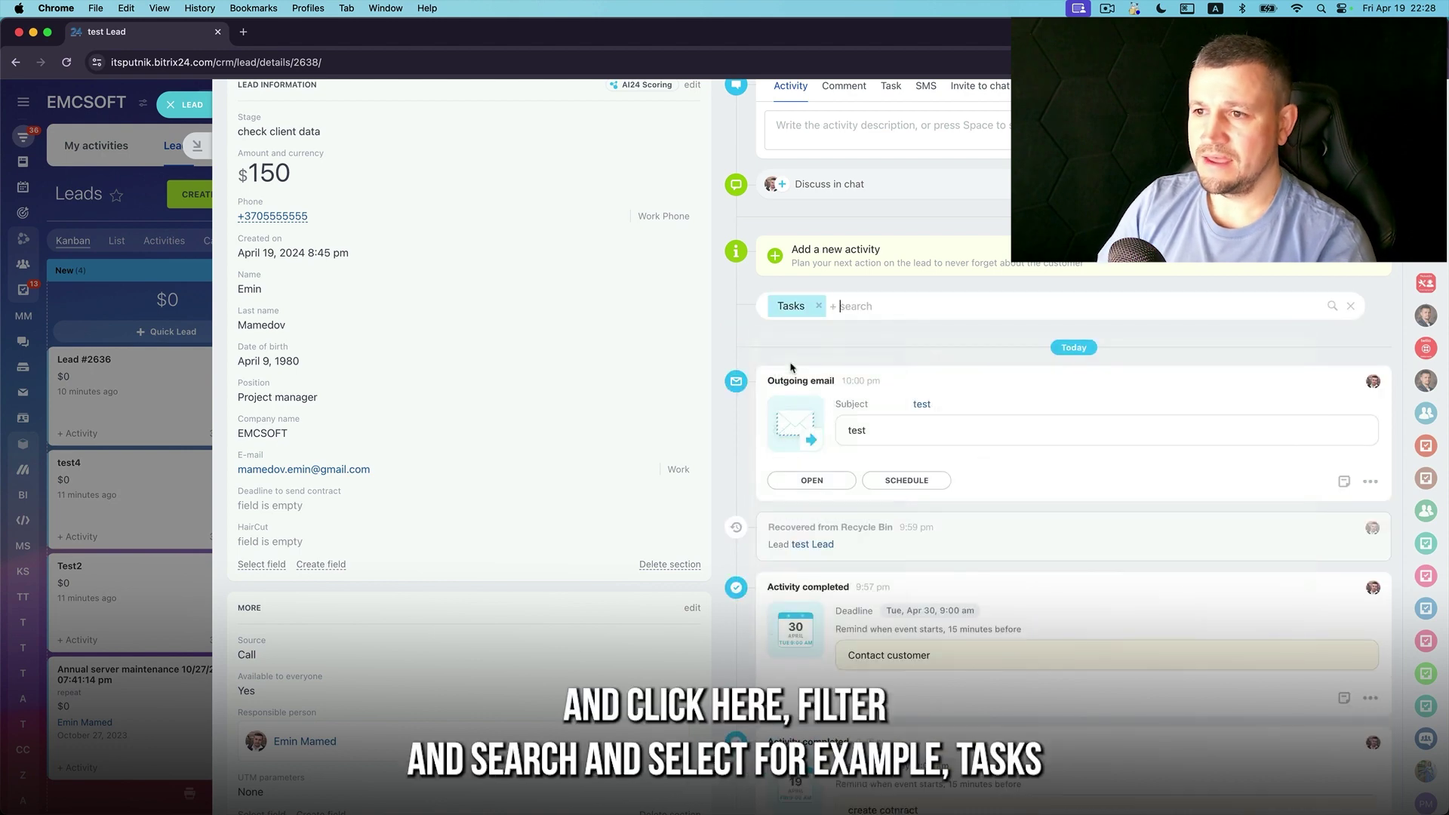
left_click(871, 305)
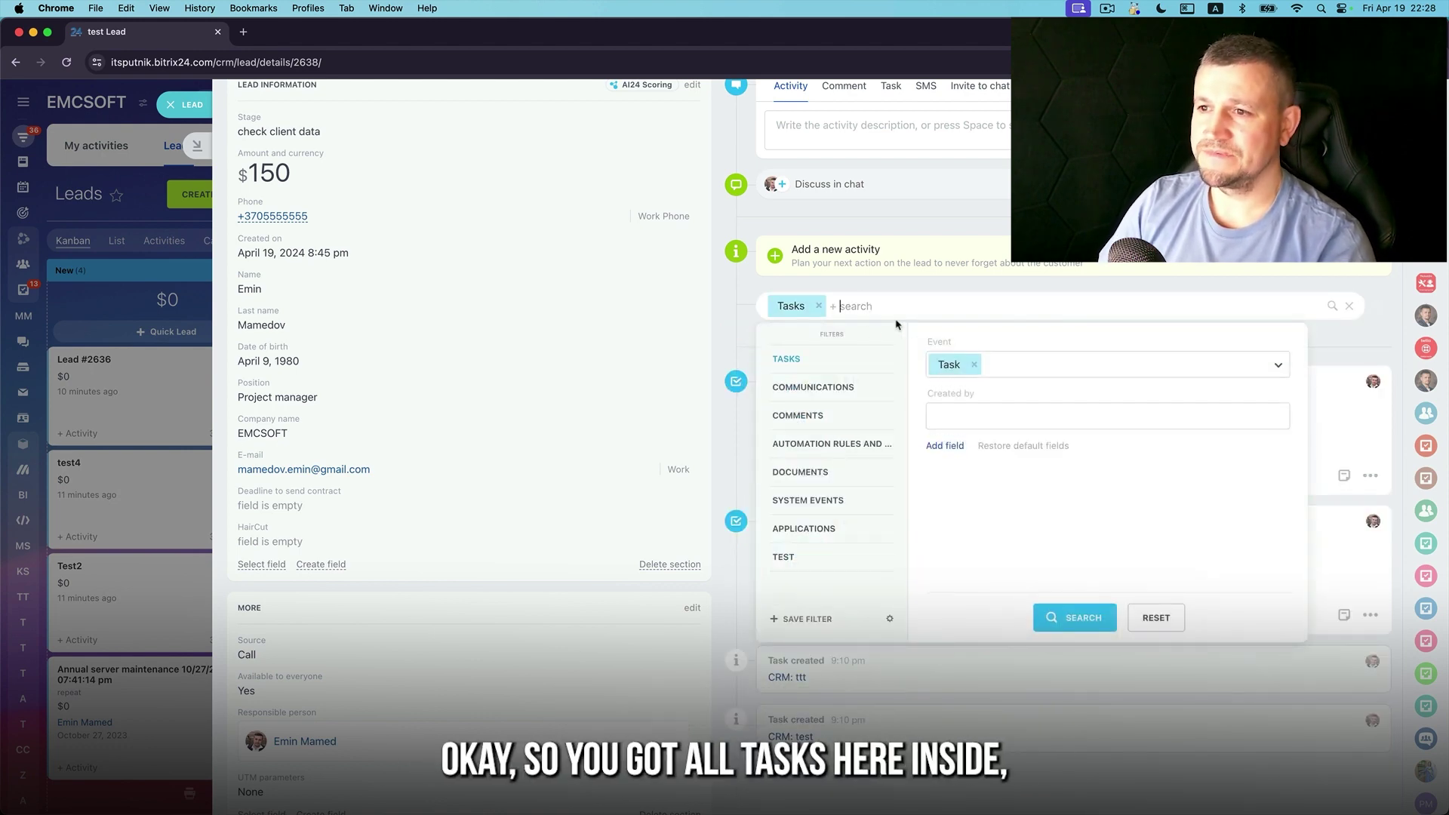
left_click(945, 419)
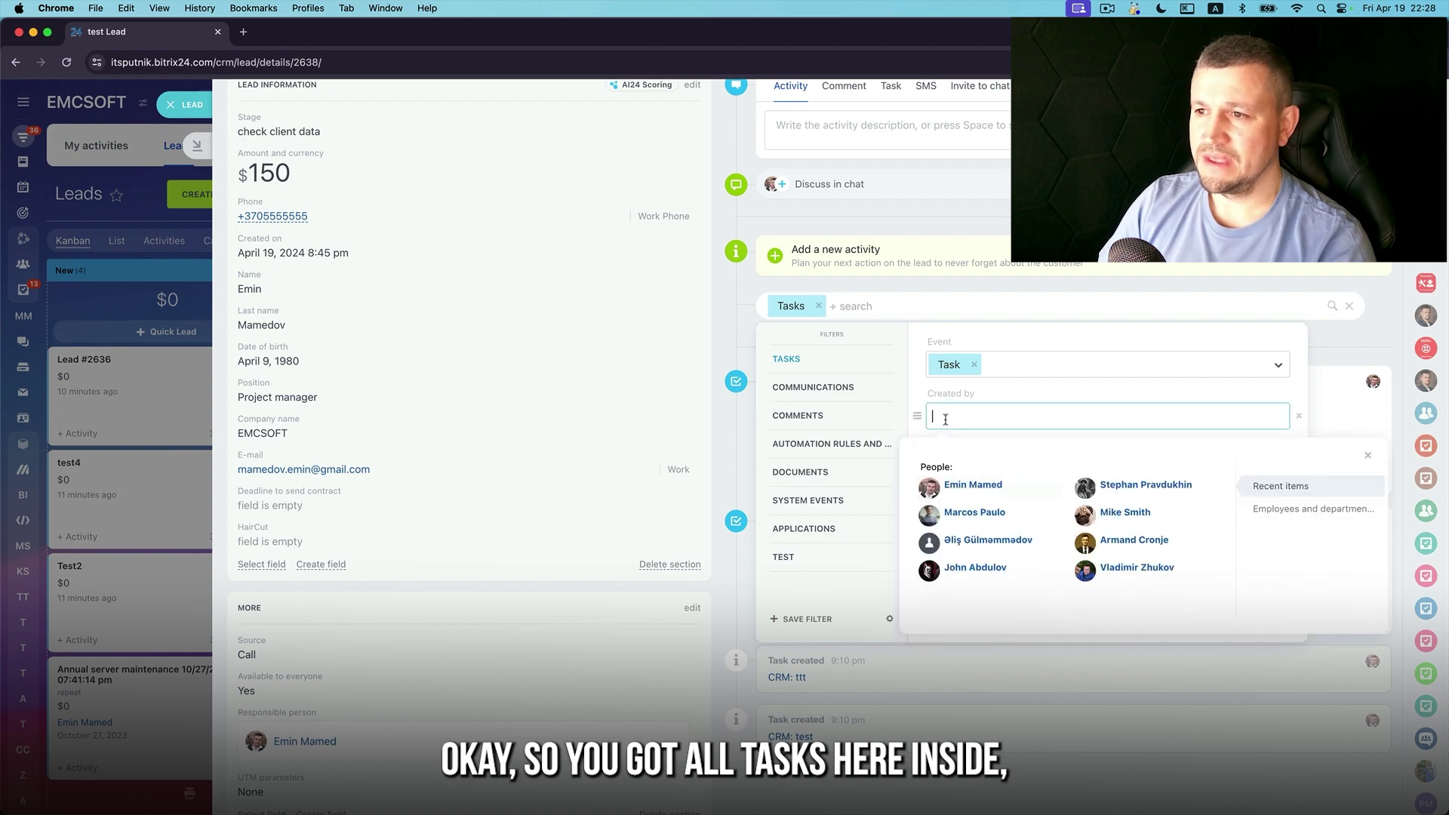
left_click(966, 484)
left_click(1075, 619)
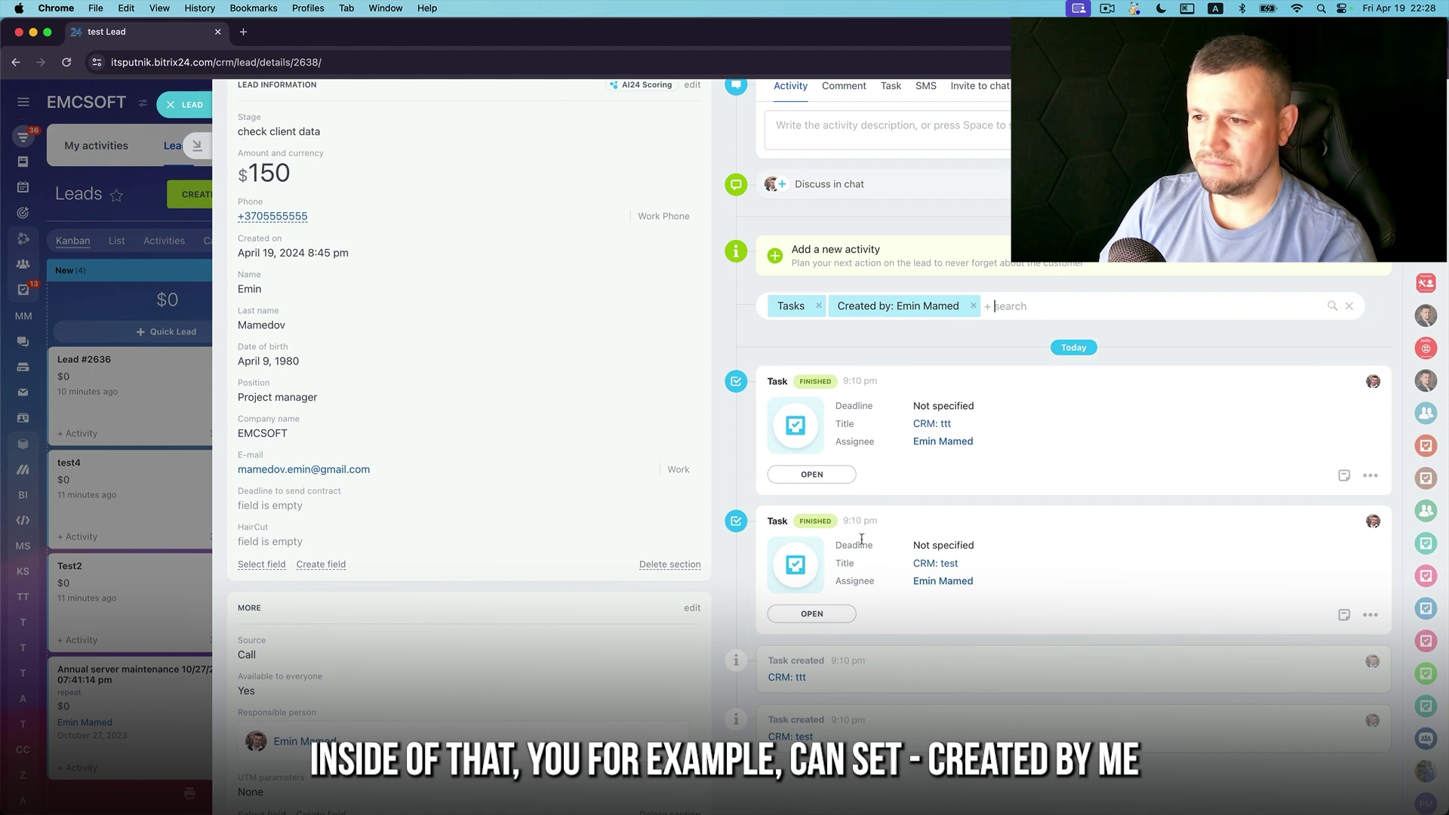
Save that timeline filter as a preset named 'TASK CREATED BY'
left_click(886, 307)
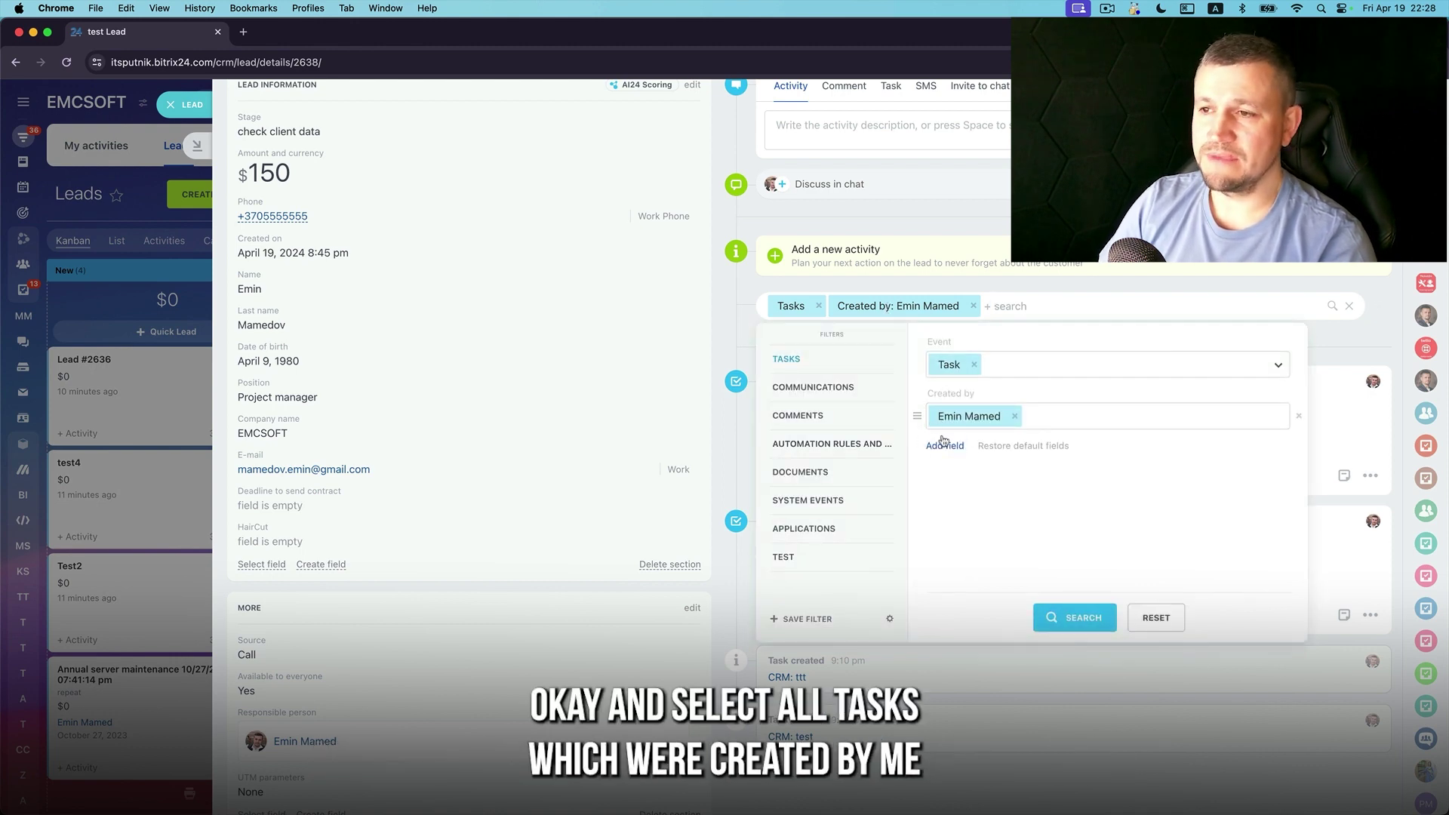
left_click(816, 621)
type("TASK CREAT")
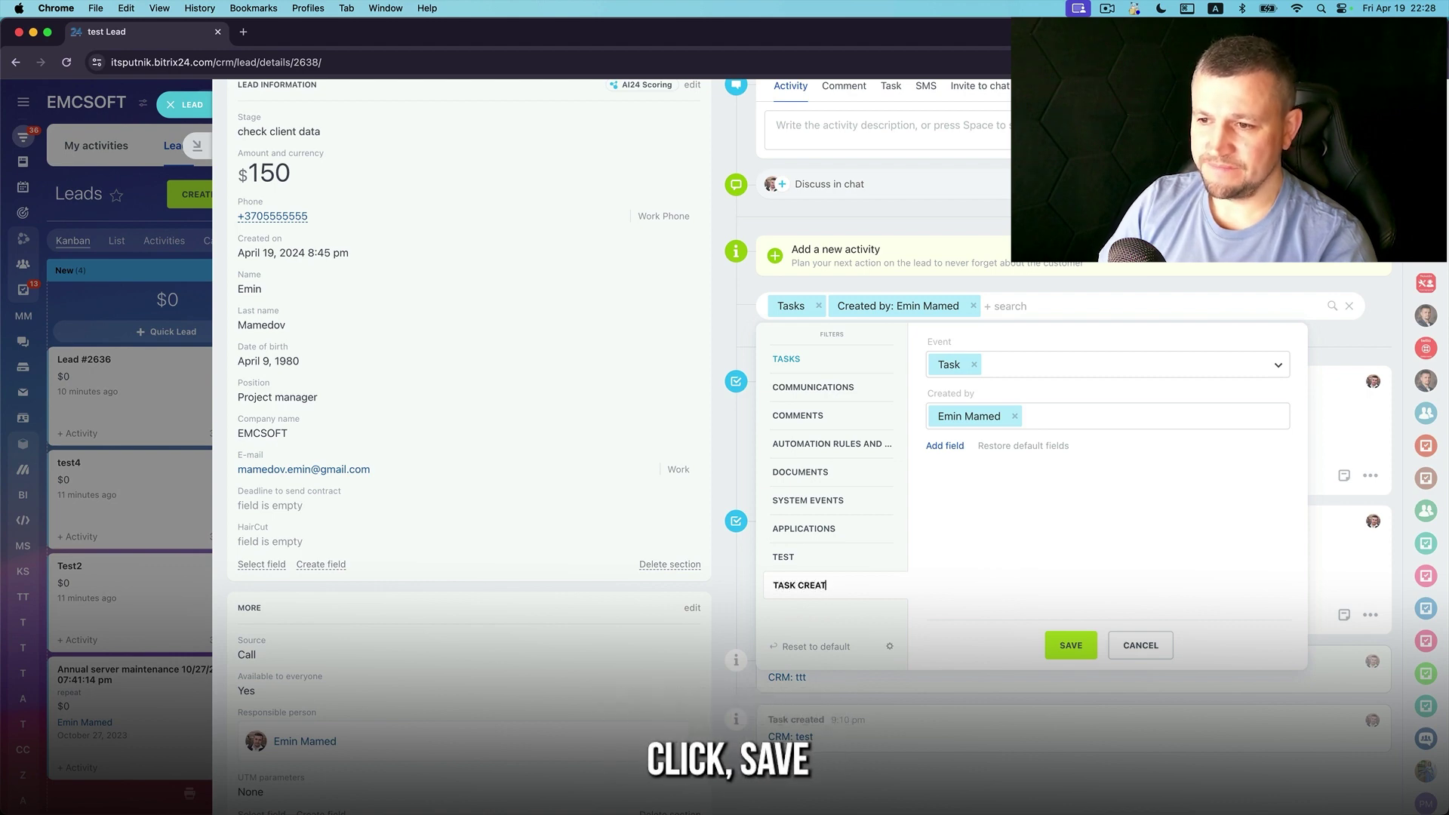
type("ED BY EMIN")
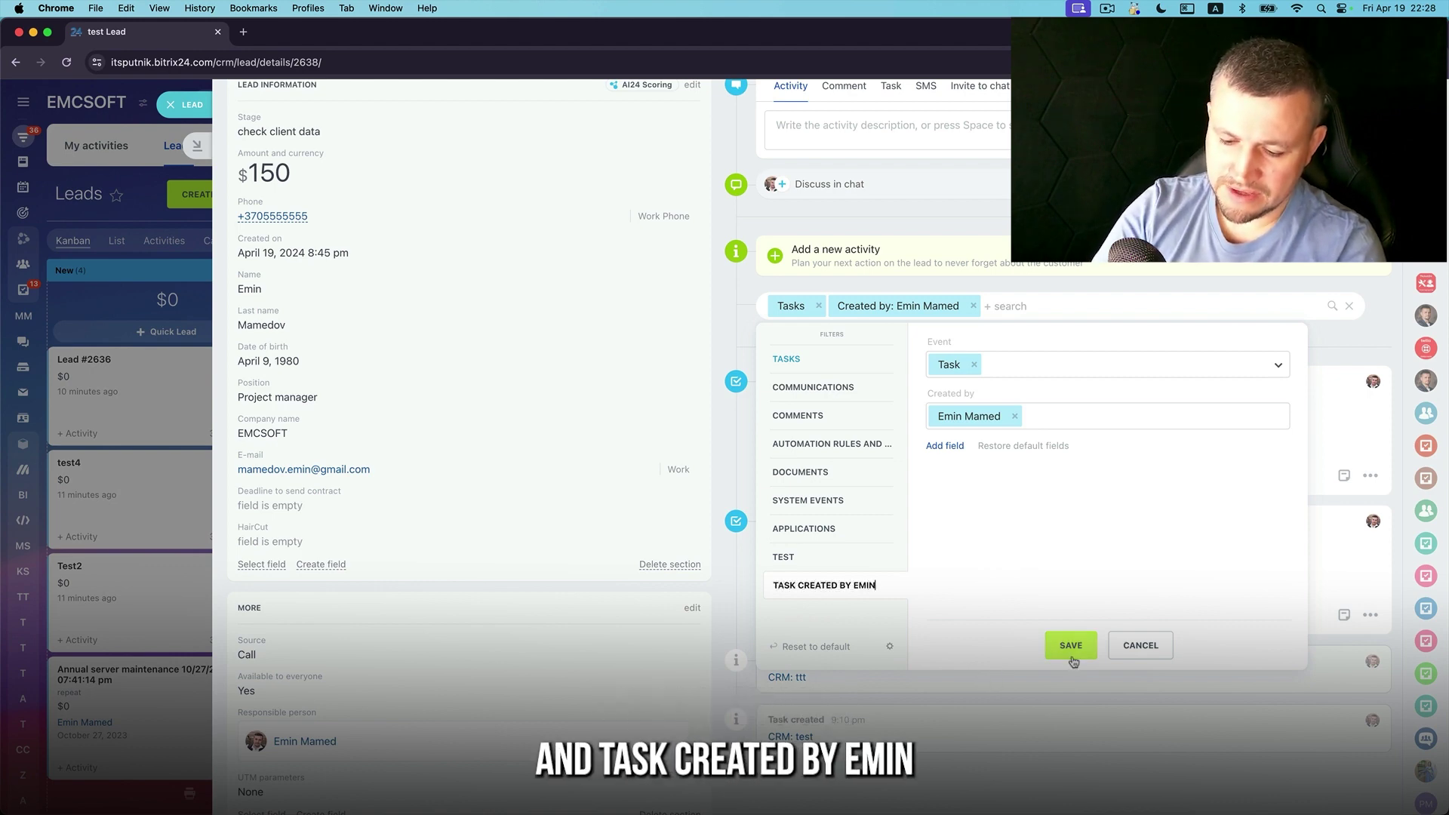
left_click(1075, 647)
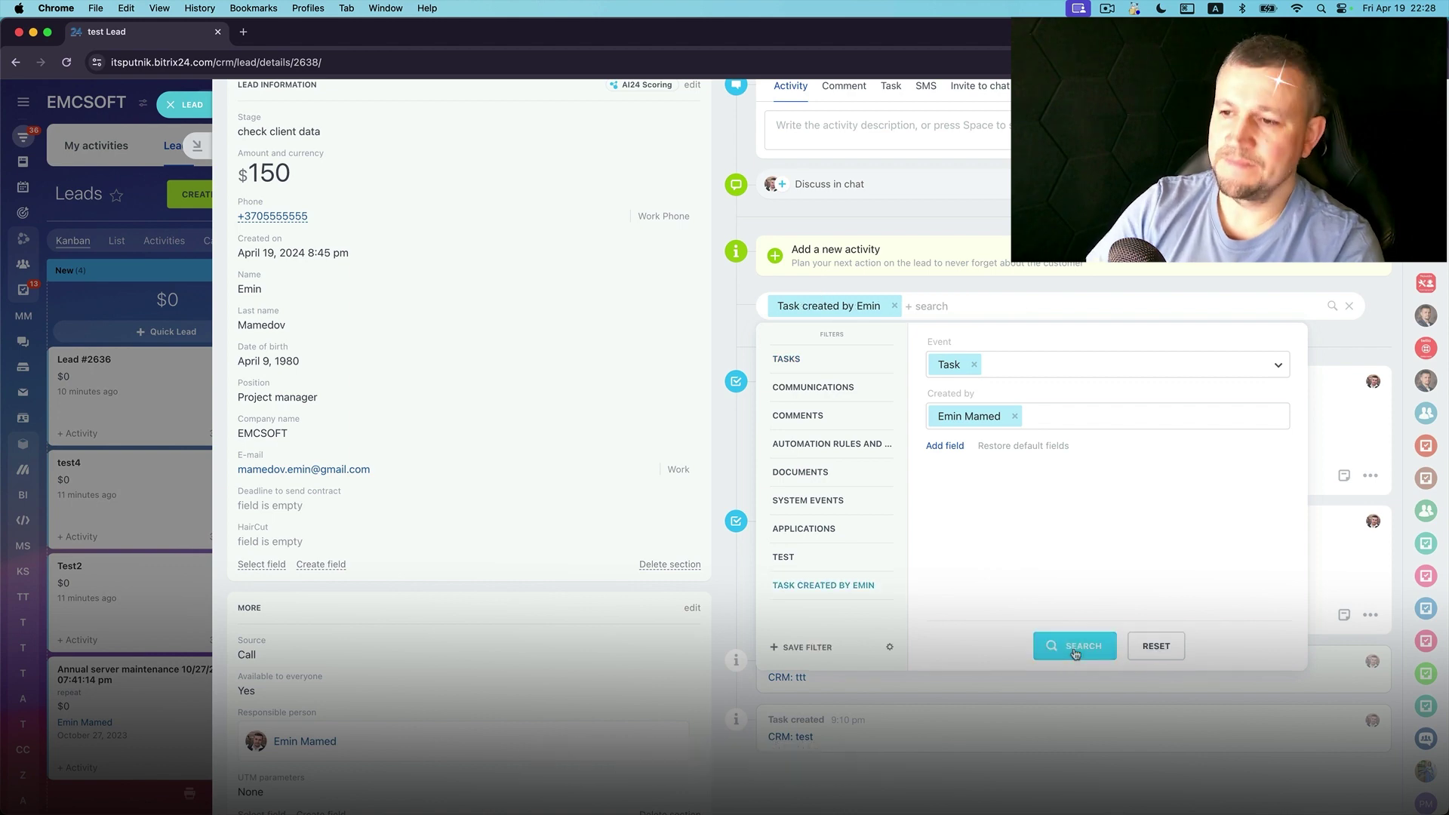
left_click(1075, 647)
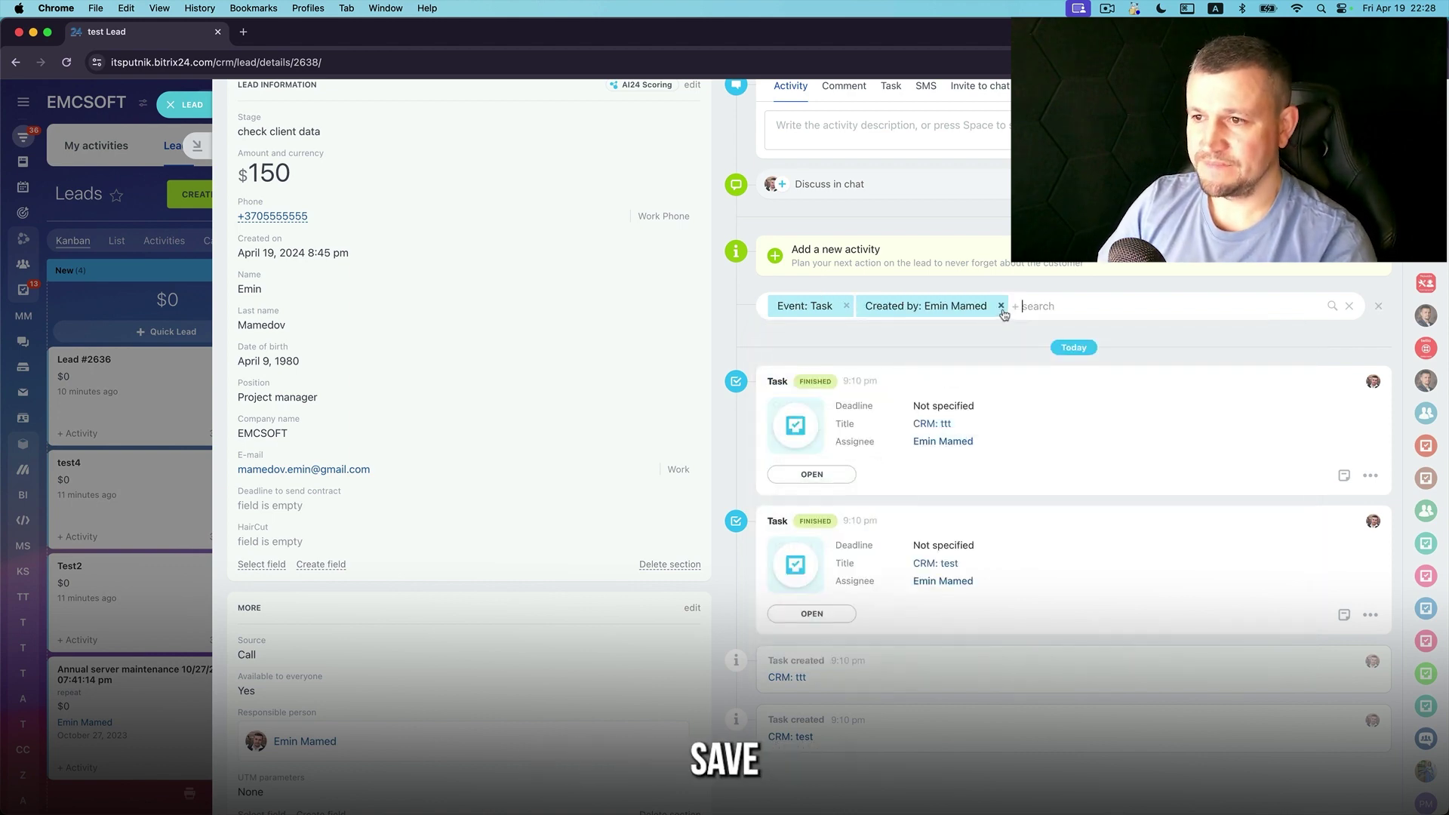
left_click(1001, 306)
Remove the task-type condition and apply the newly saved task filter preset to the timeline
left_click(847, 307)
left_click(849, 305)
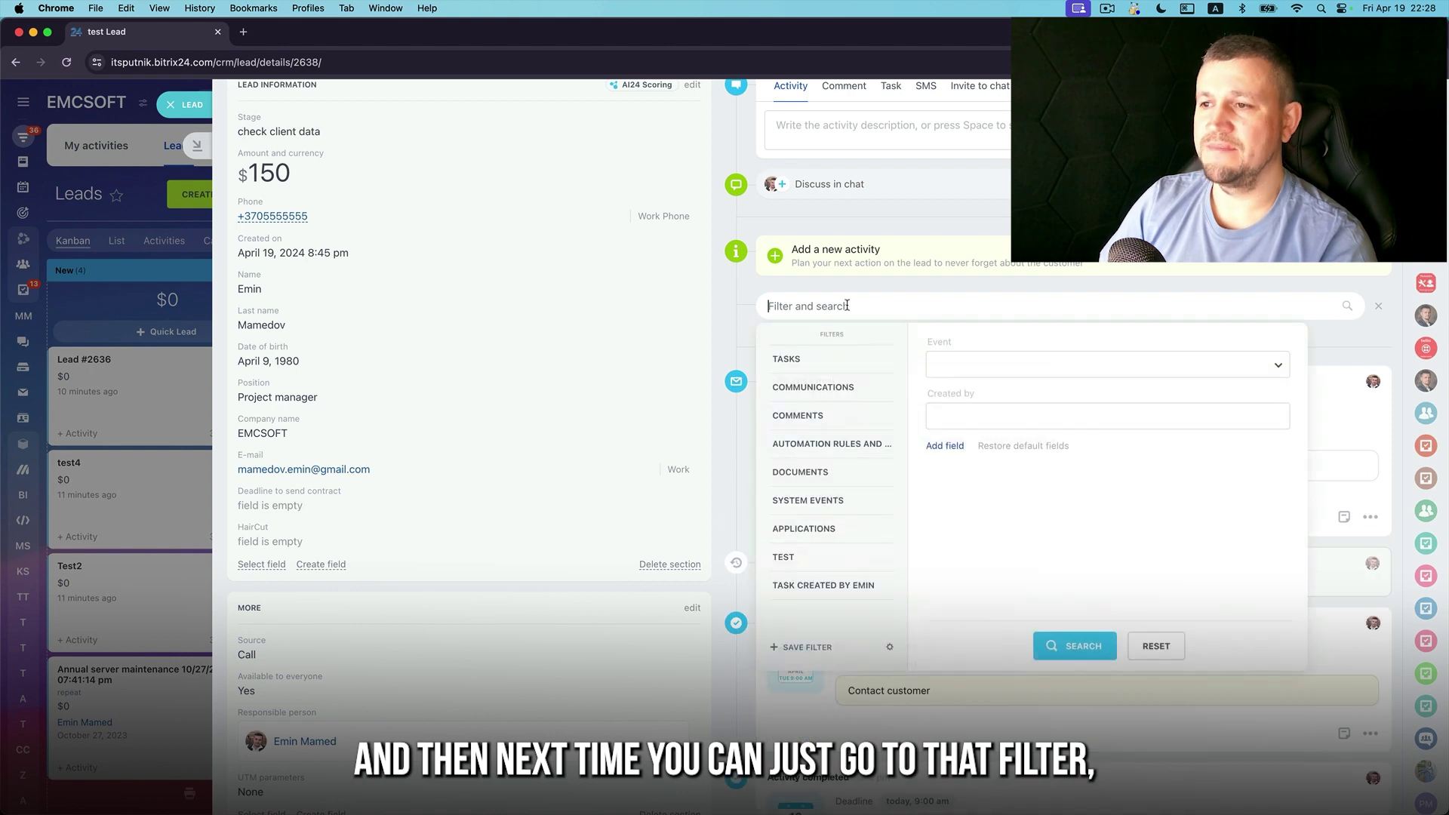
left_click(816, 585)
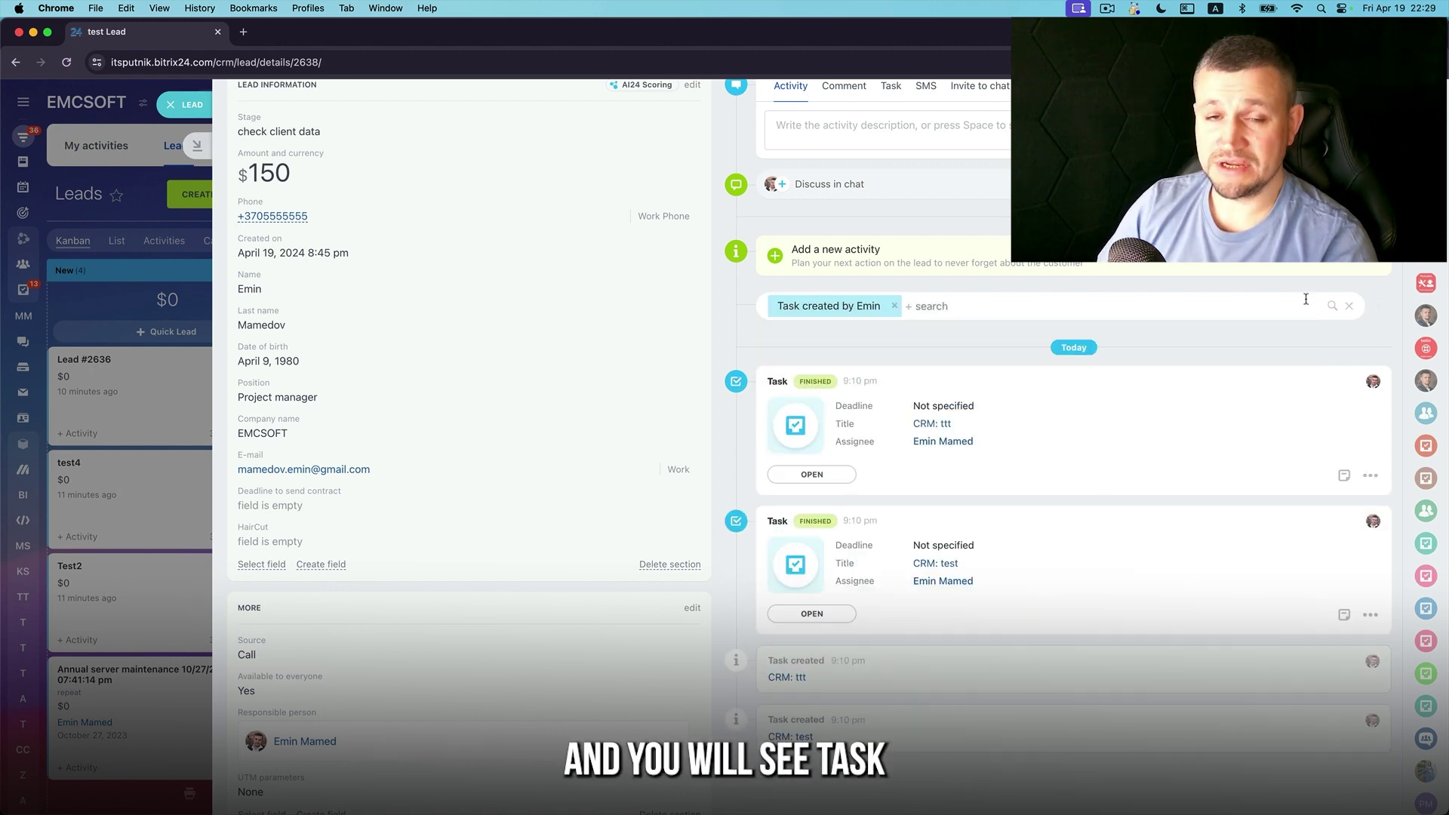
Clear the preset, then view the timeline filtered by Communications, Comments and Automation rules
left_click(1349, 306)
left_click(1349, 309)
left_click(844, 389)
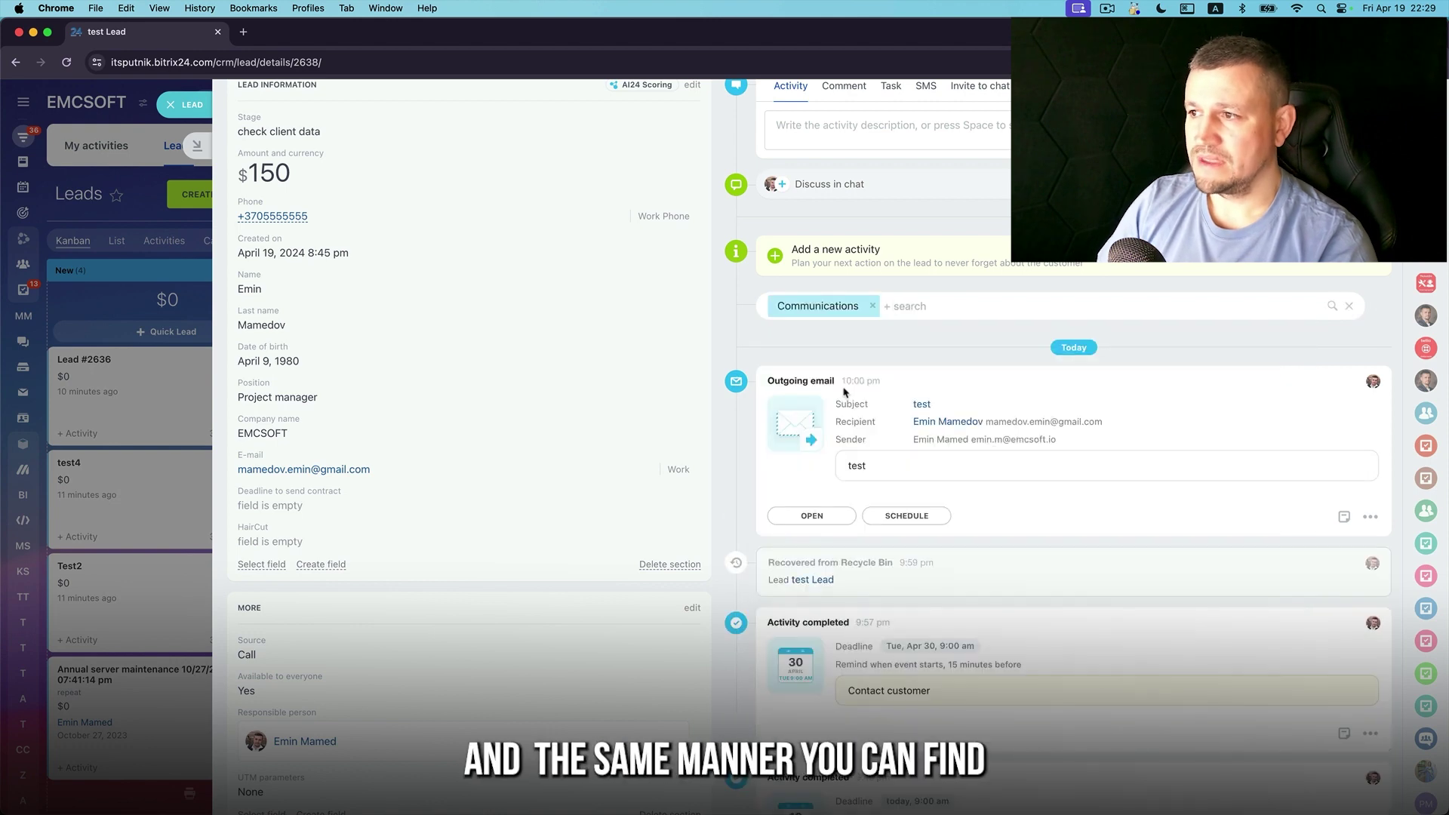
left_click(829, 306)
left_click(802, 415)
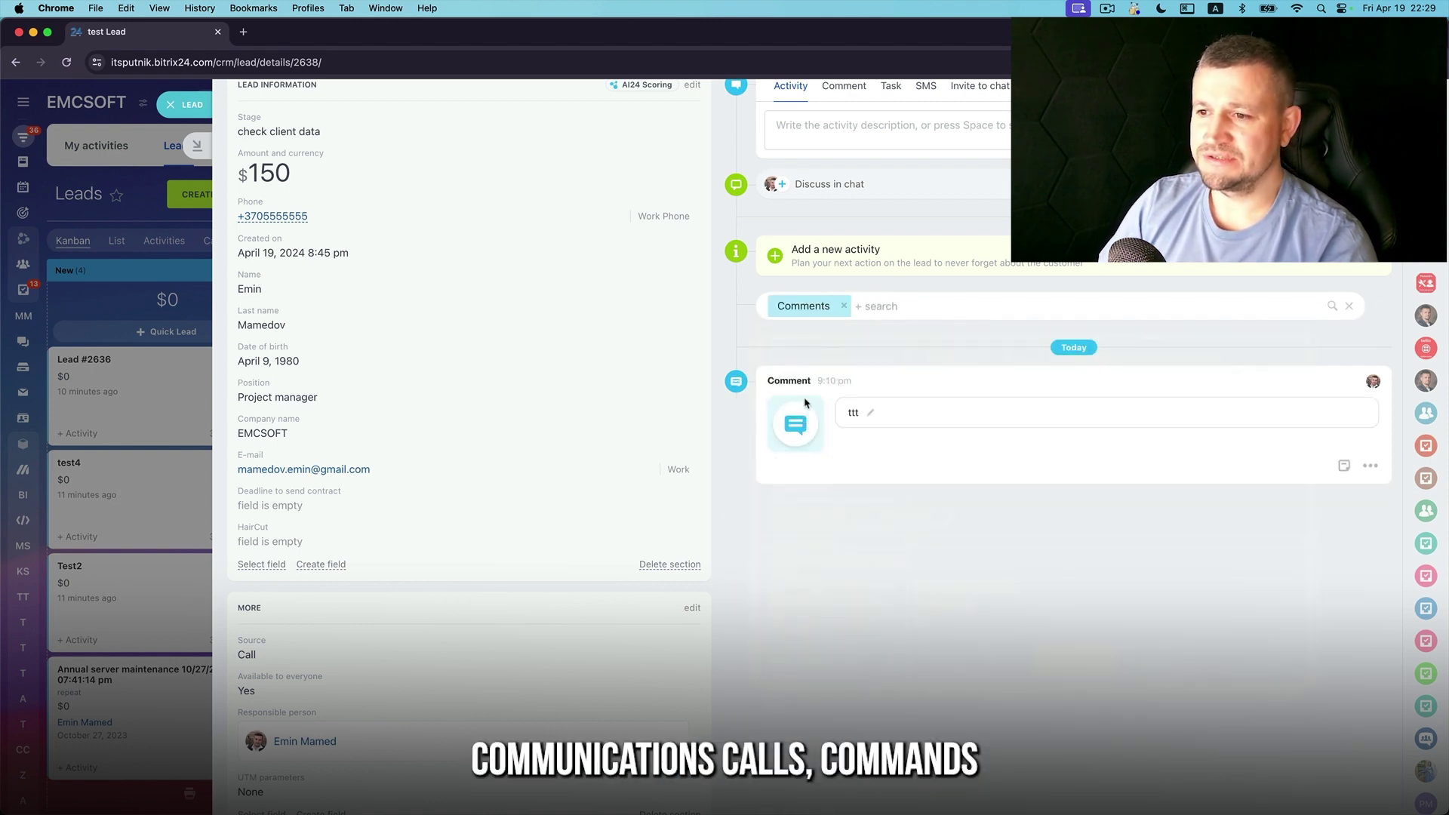
left_click(798, 306)
left_click(819, 445)
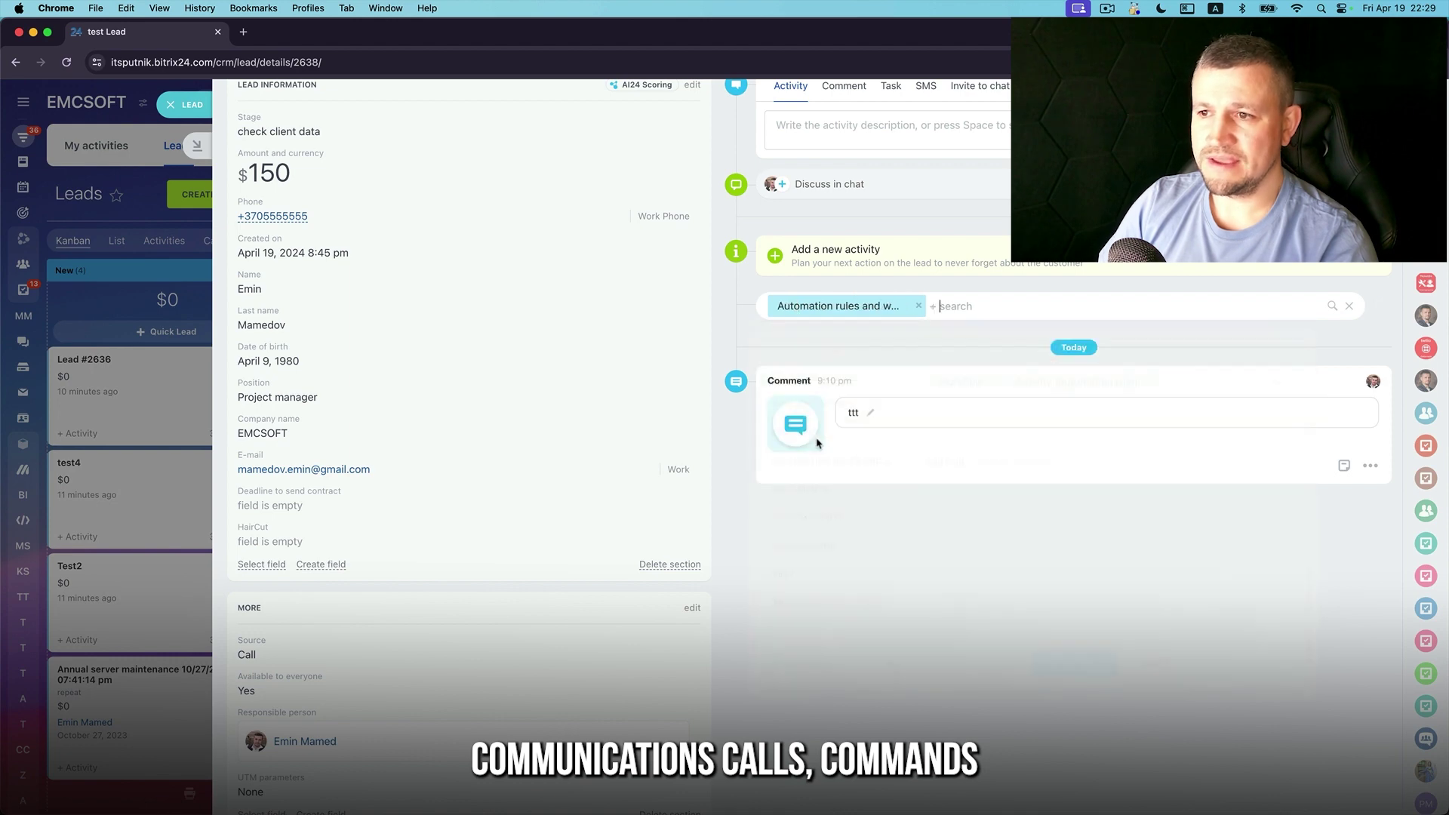
Filter the timeline by Documents, then Applications, and clear the timeline filter entirely
left_click(827, 306)
left_click(824, 483)
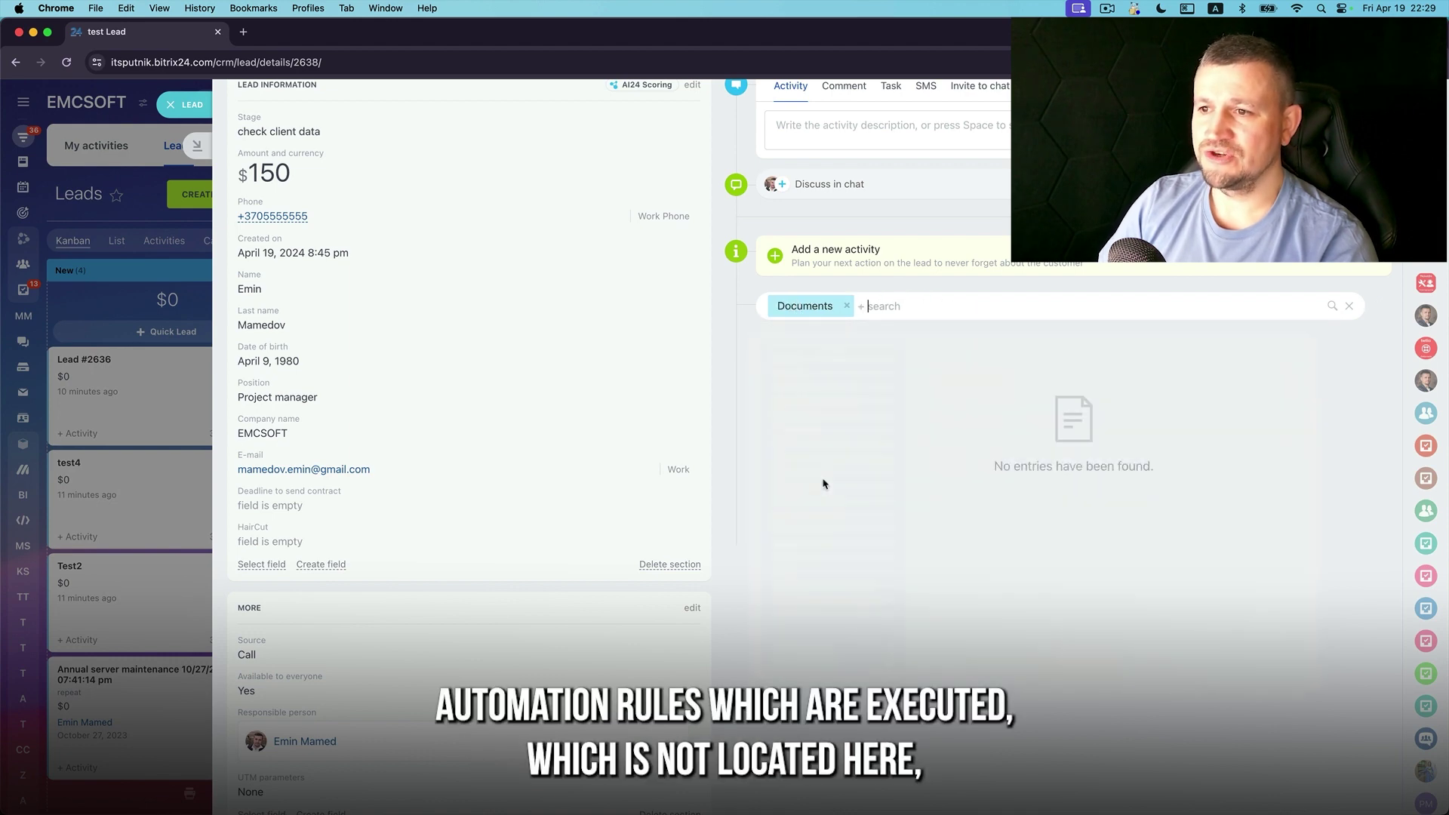
left_click(812, 306)
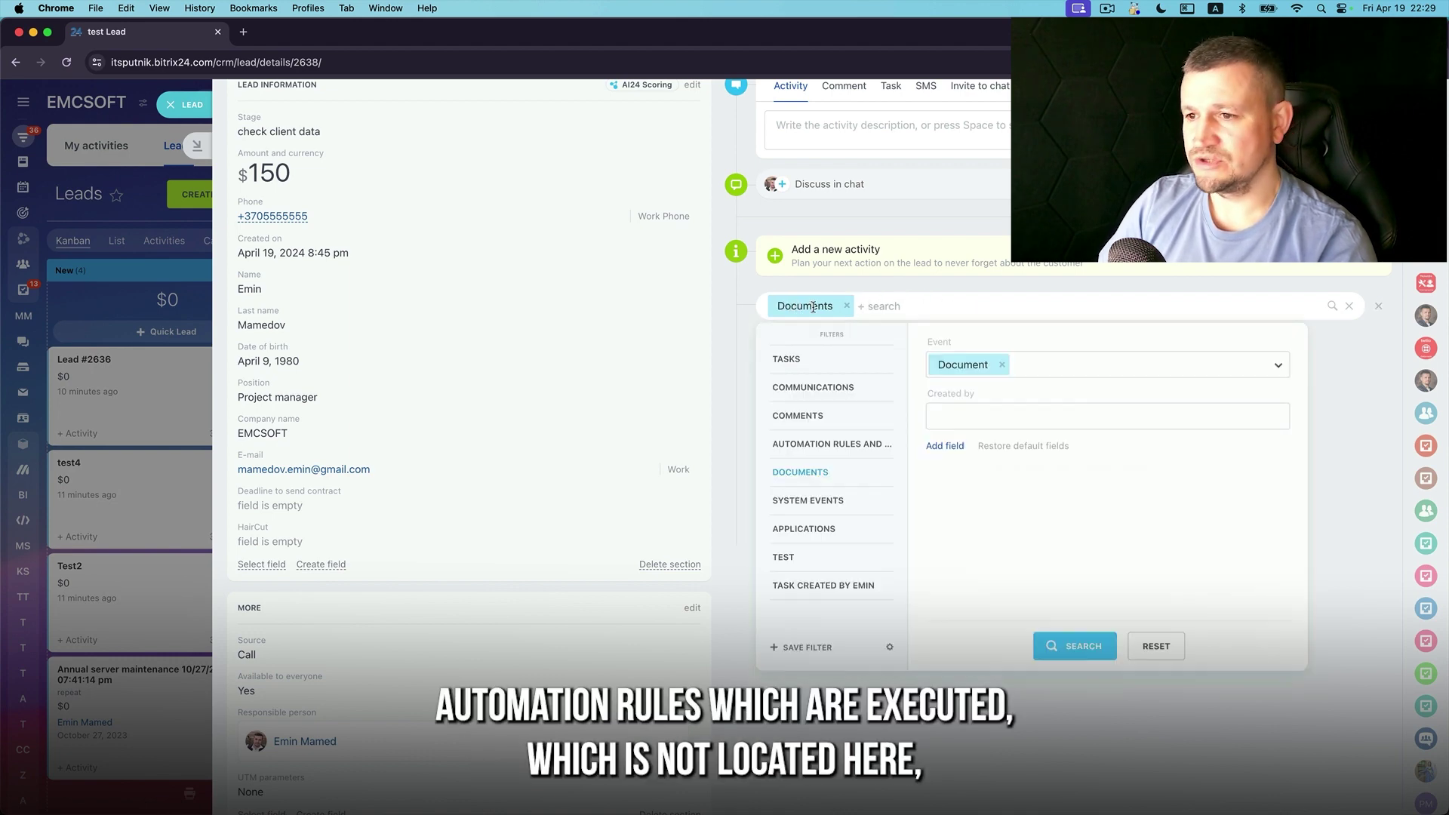
left_click(831, 534)
left_click(850, 310)
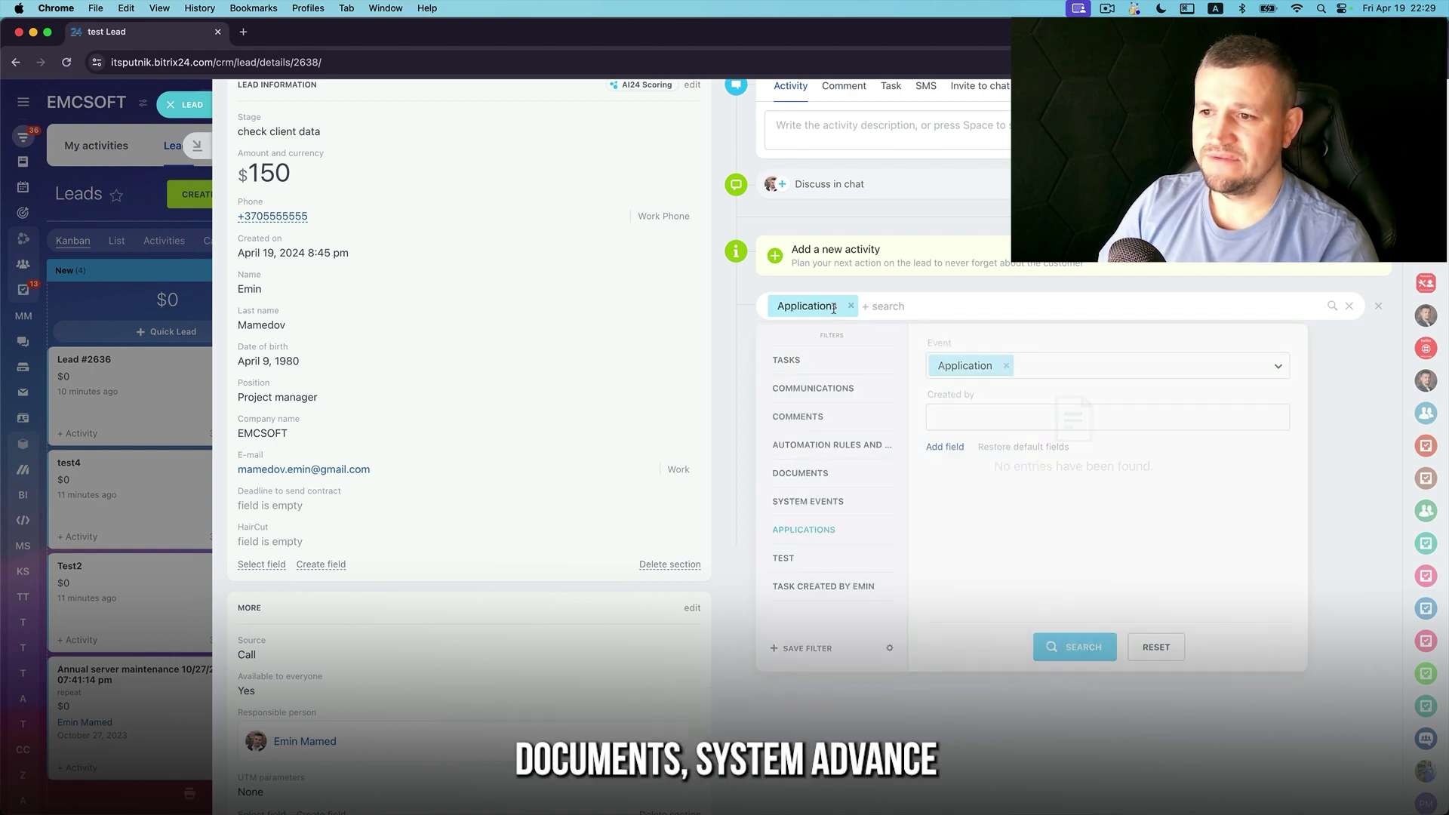
left_click(851, 307)
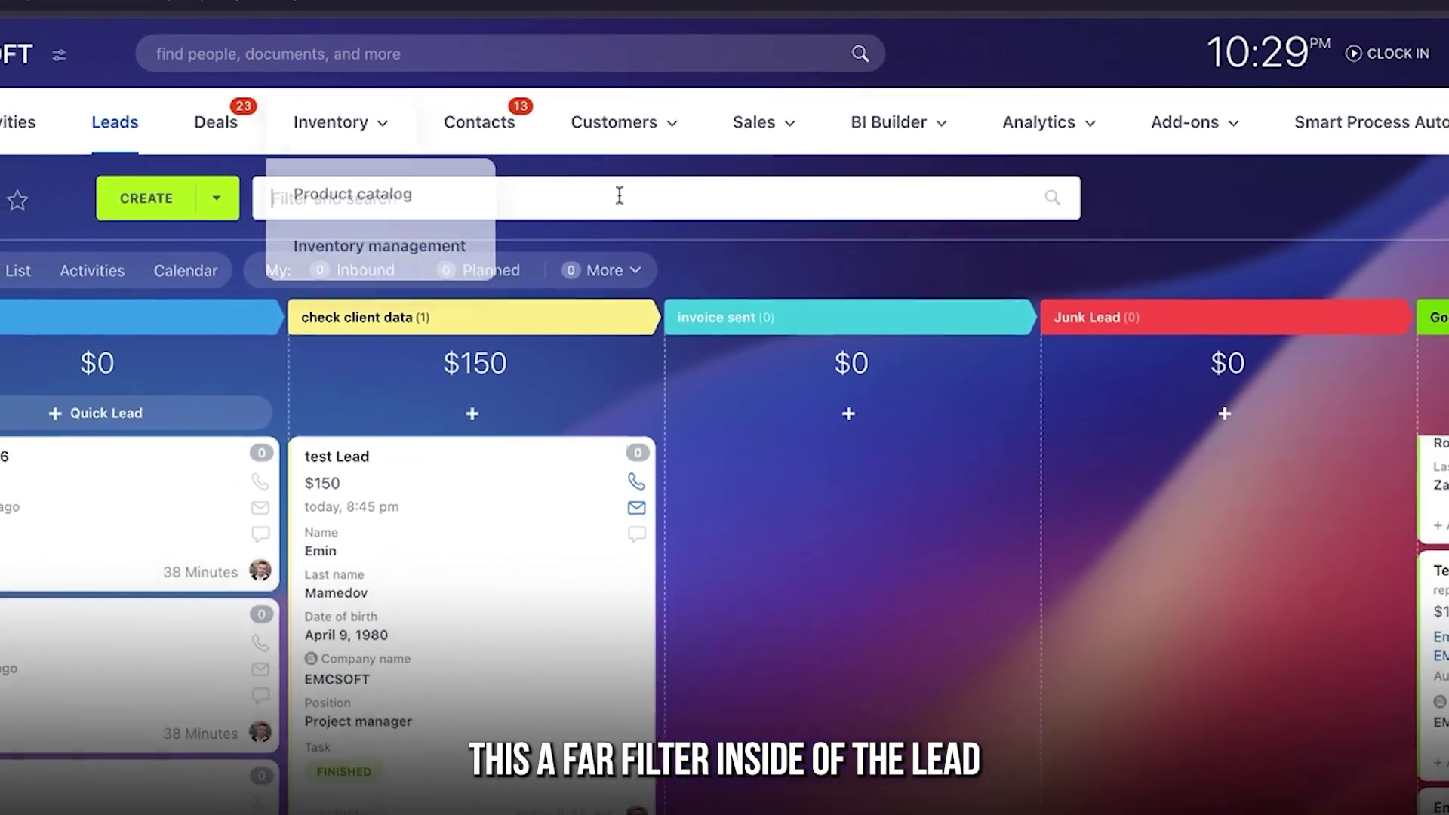
Filter the leads list to one responsible employee
left_click(621, 196)
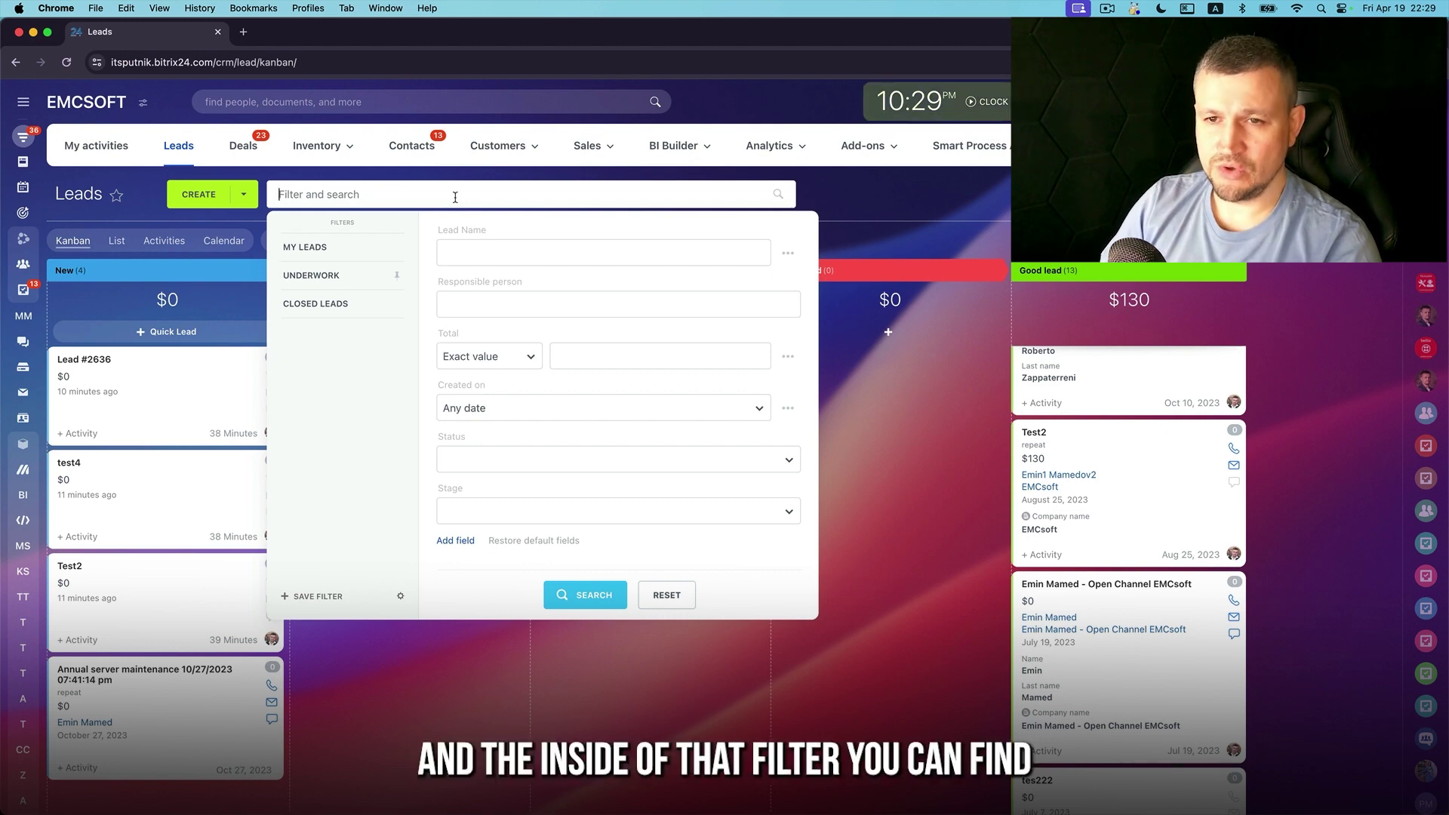
left_click(447, 295)
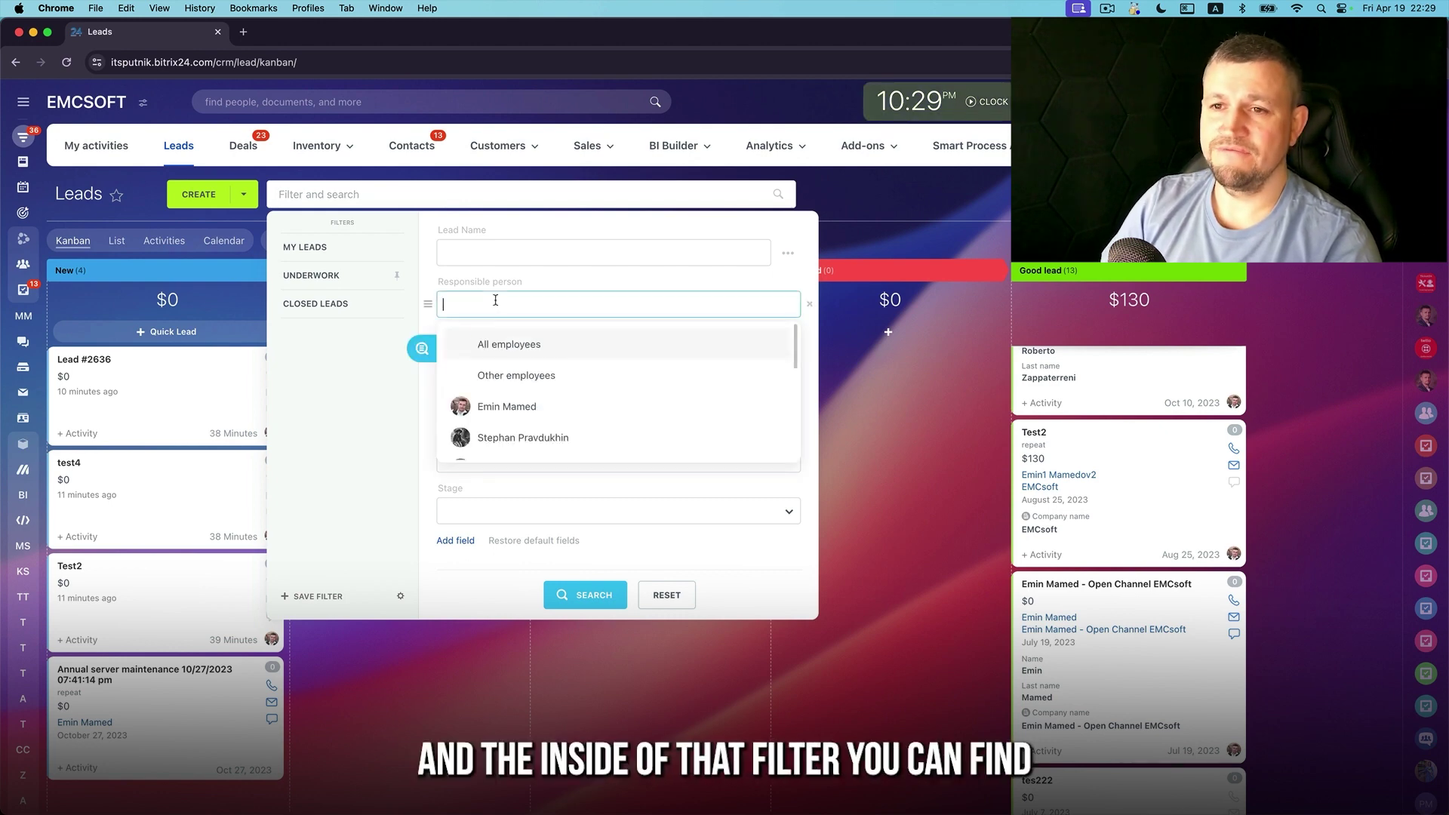
left_click(513, 404)
left_click(584, 594)
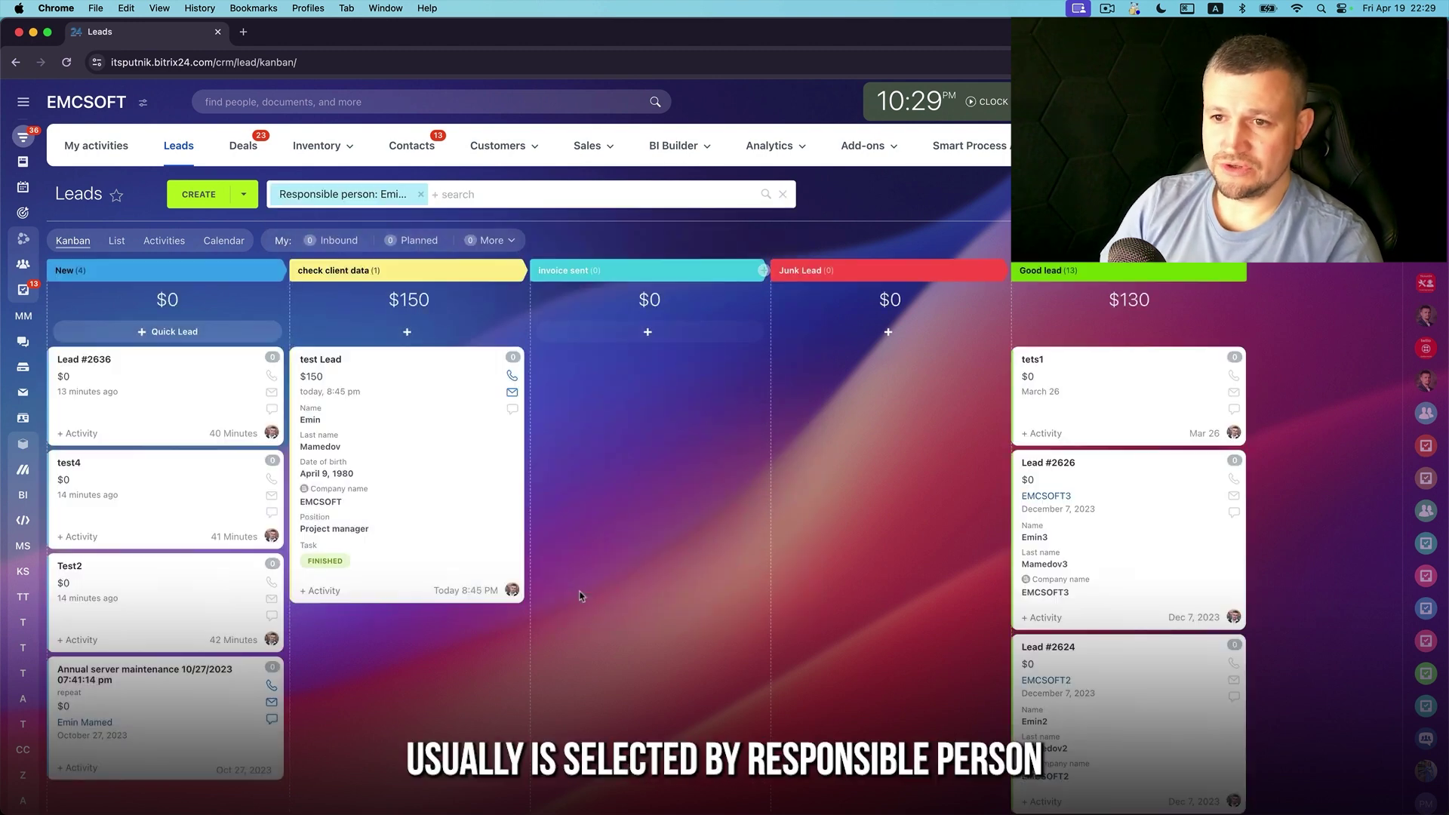
Apply the in-progress preset, pick a responsible person, and limit leads to those created today
left_click(344, 194)
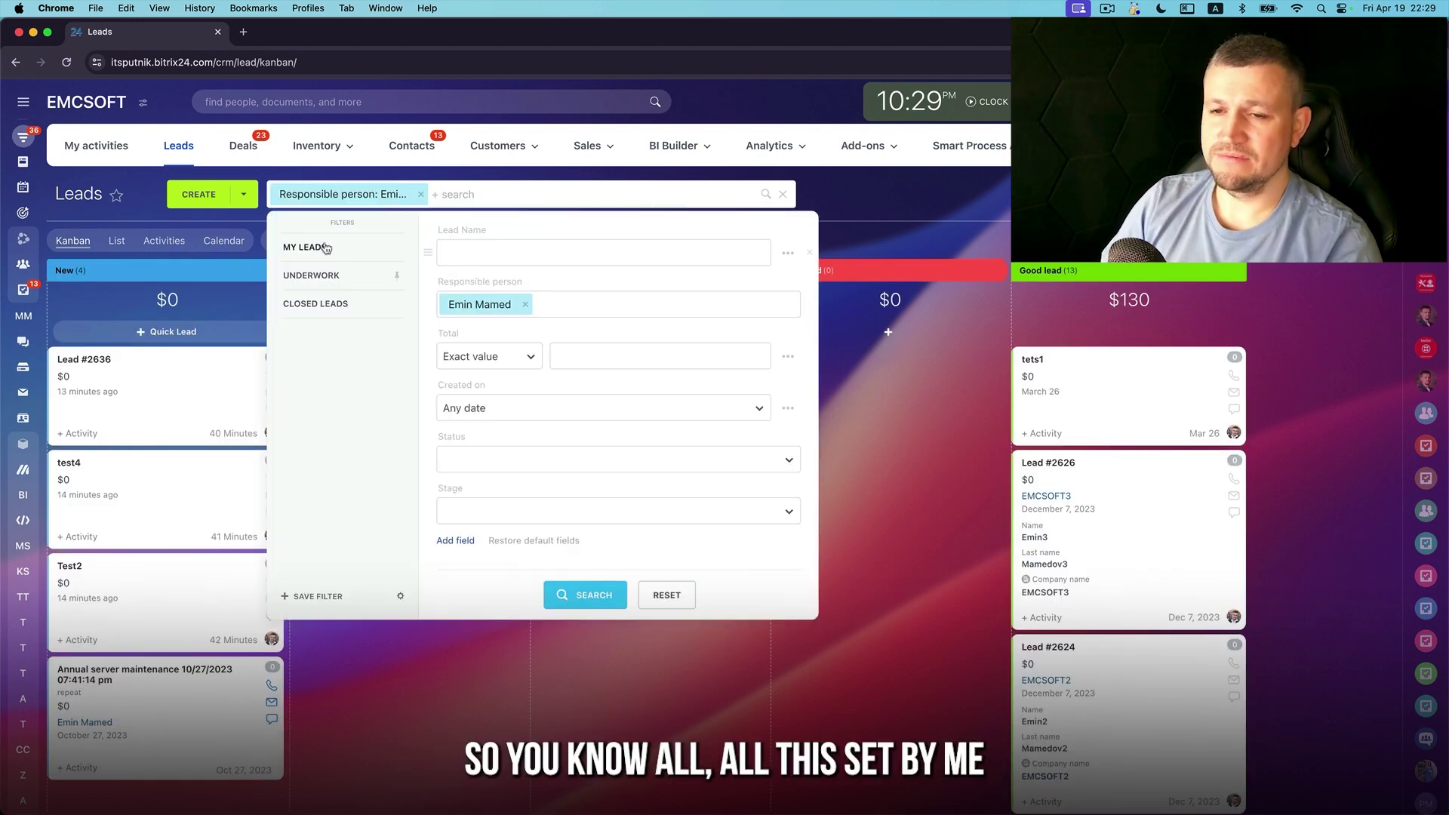
left_click(317, 276)
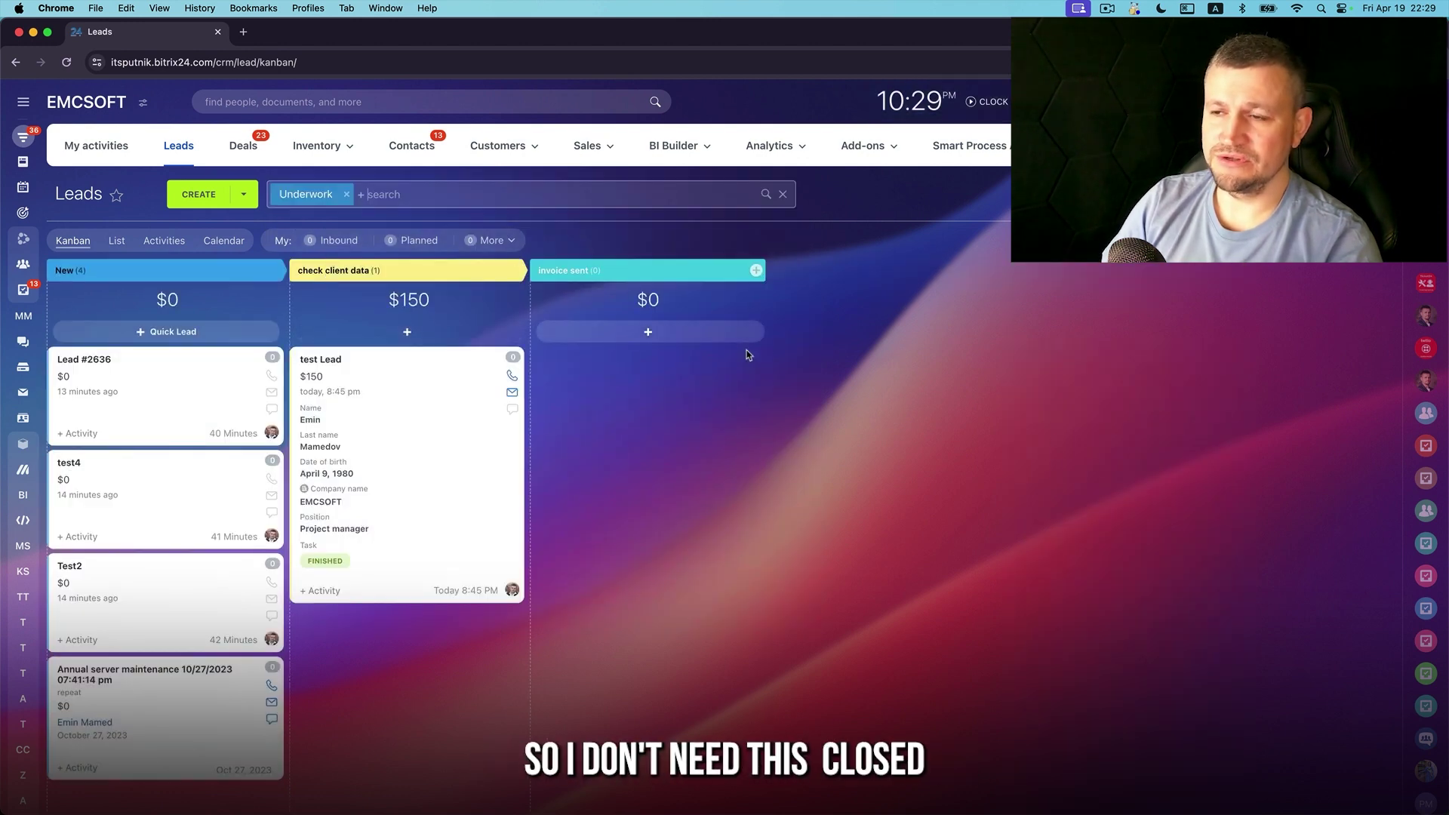
left_click(366, 194)
left_click(496, 295)
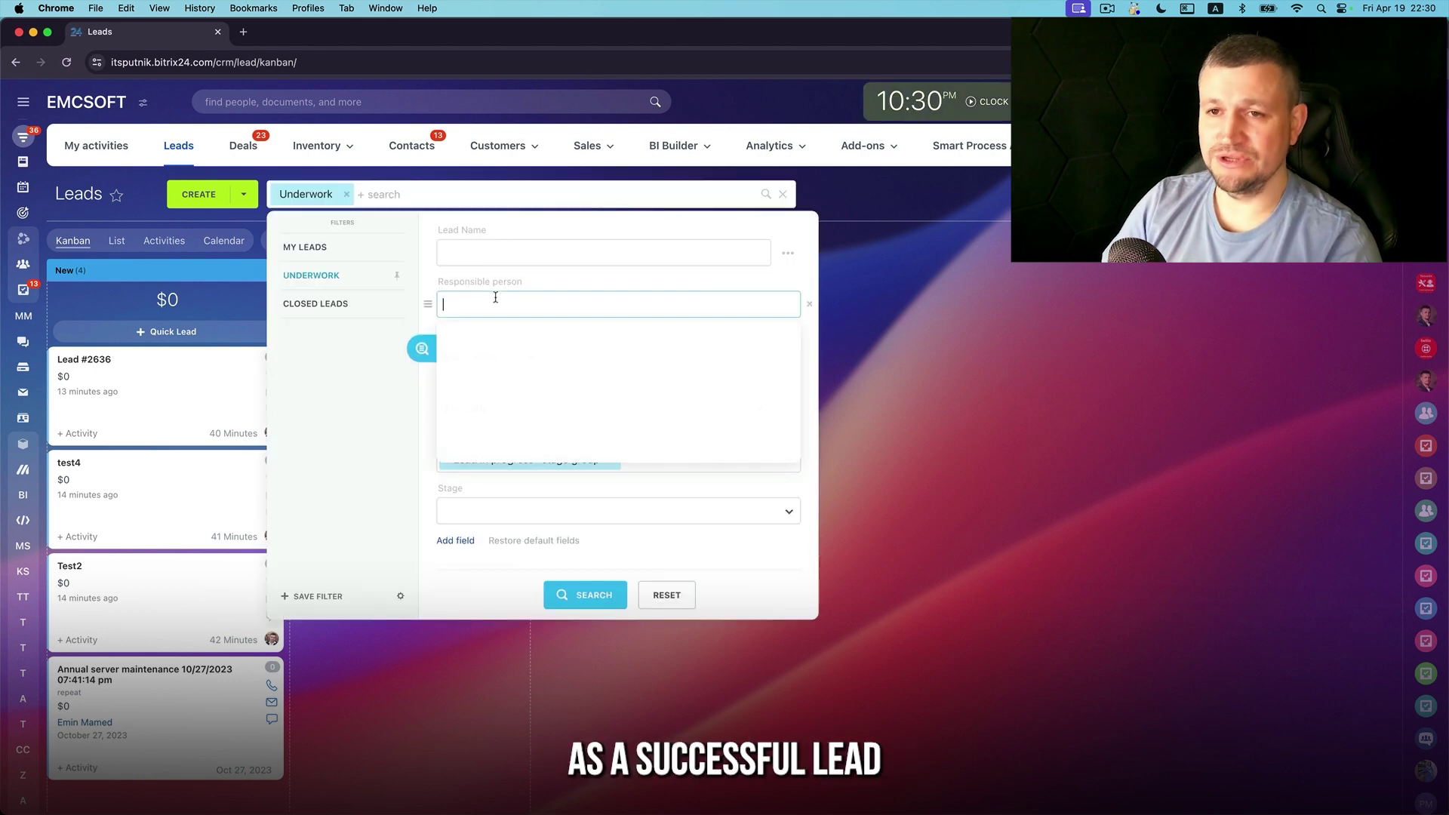
left_click(496, 408)
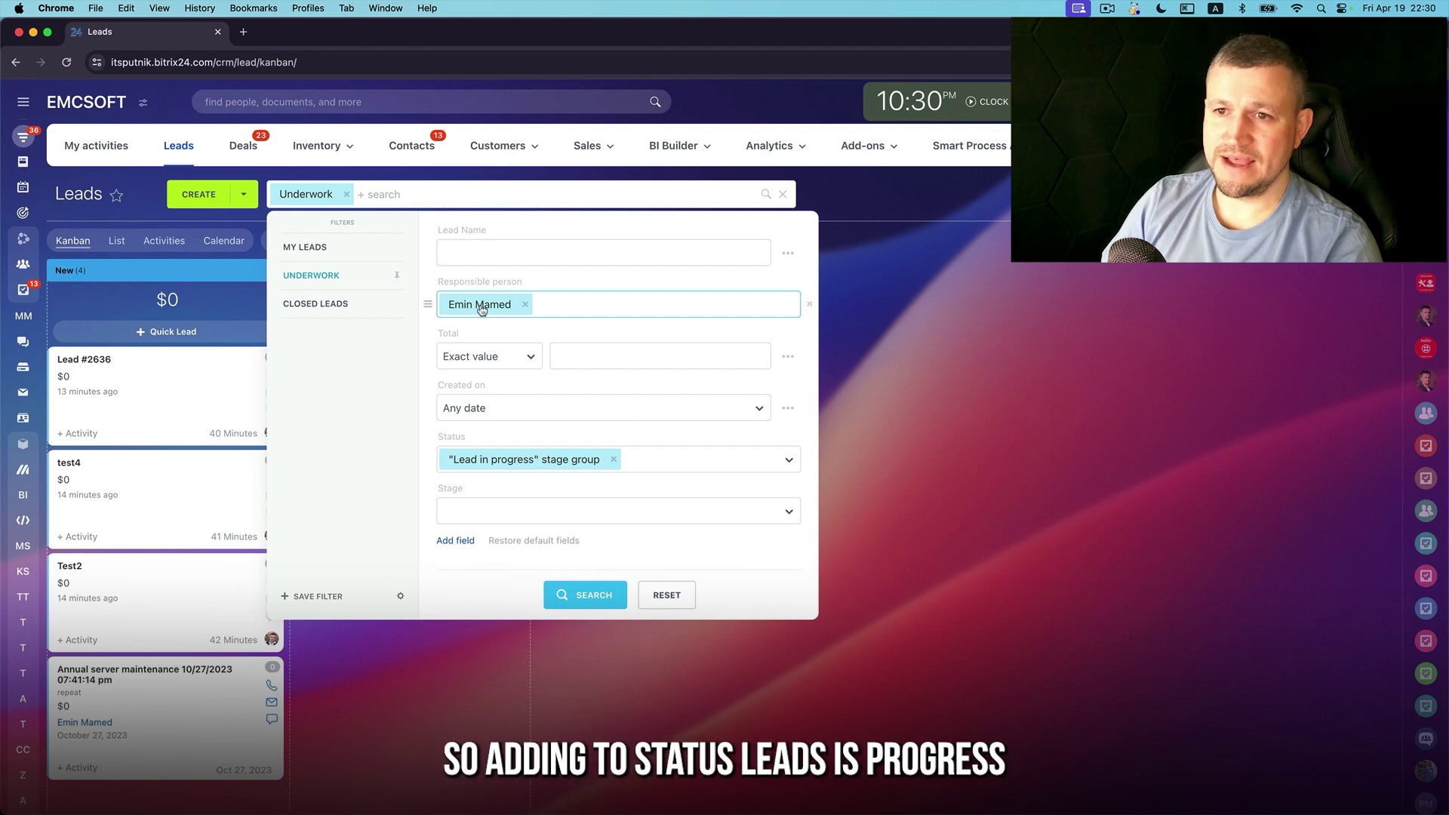
left_click(502, 417)
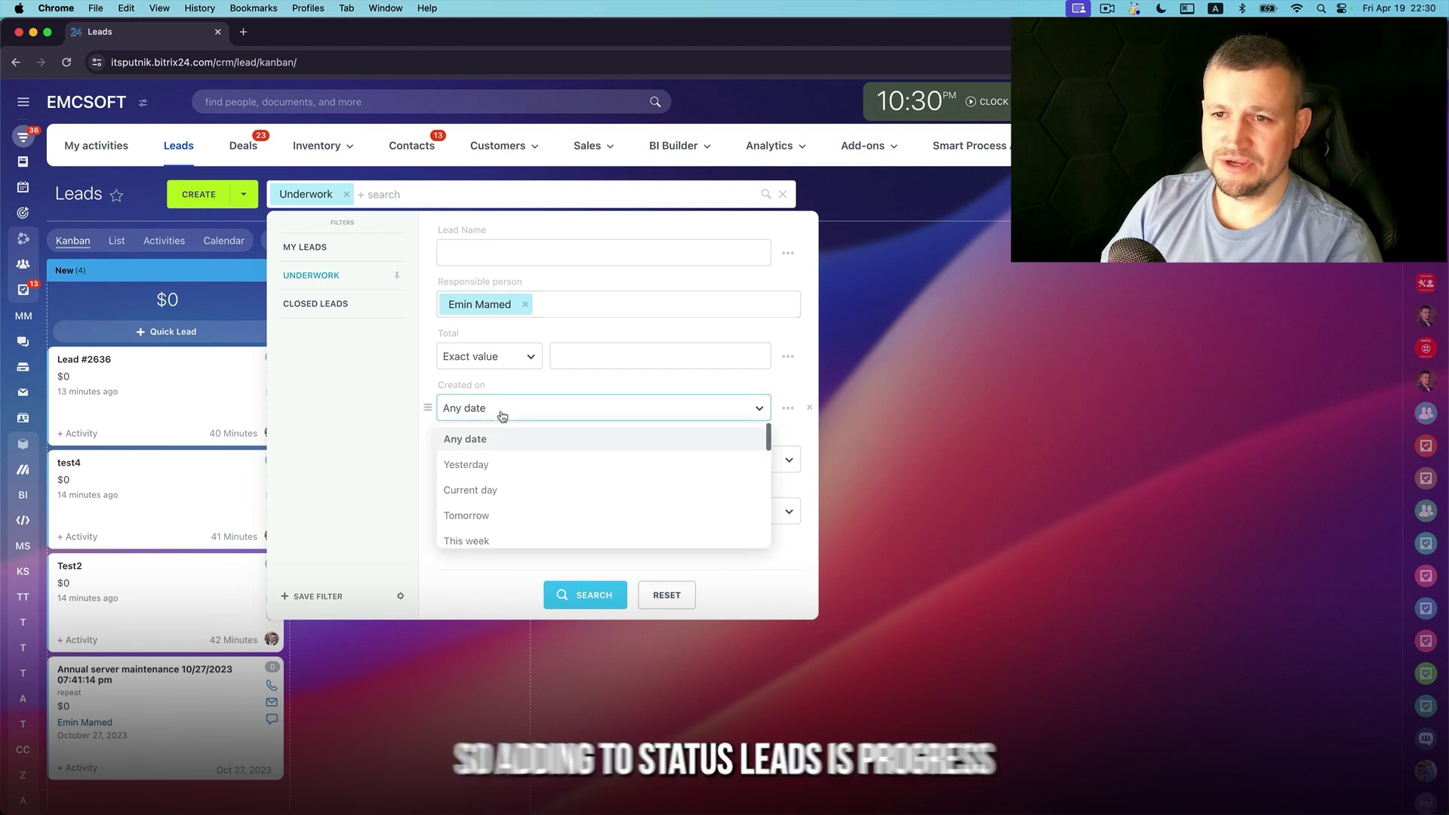
left_click(495, 465)
left_click(586, 596)
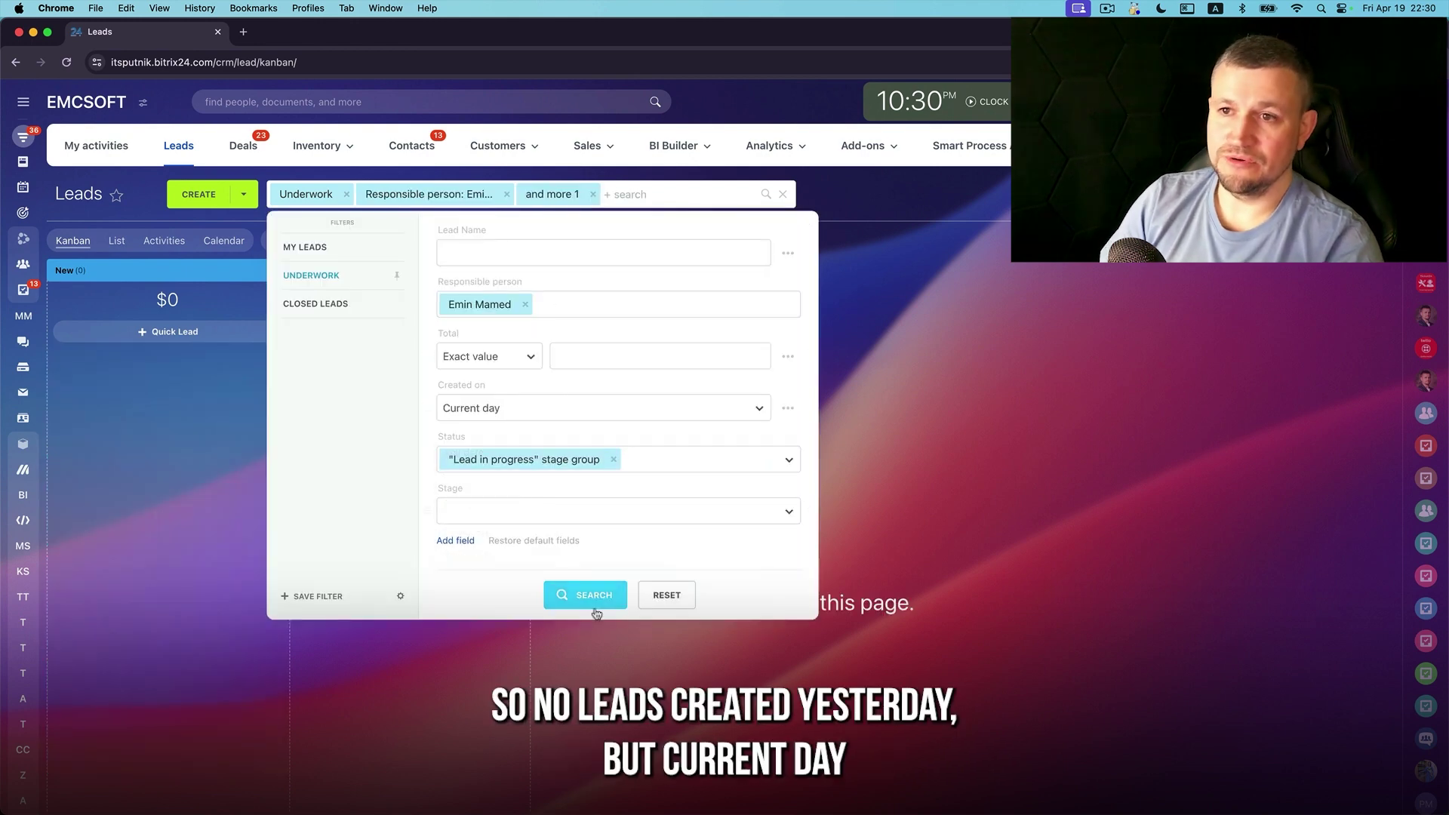
left_click(595, 607)
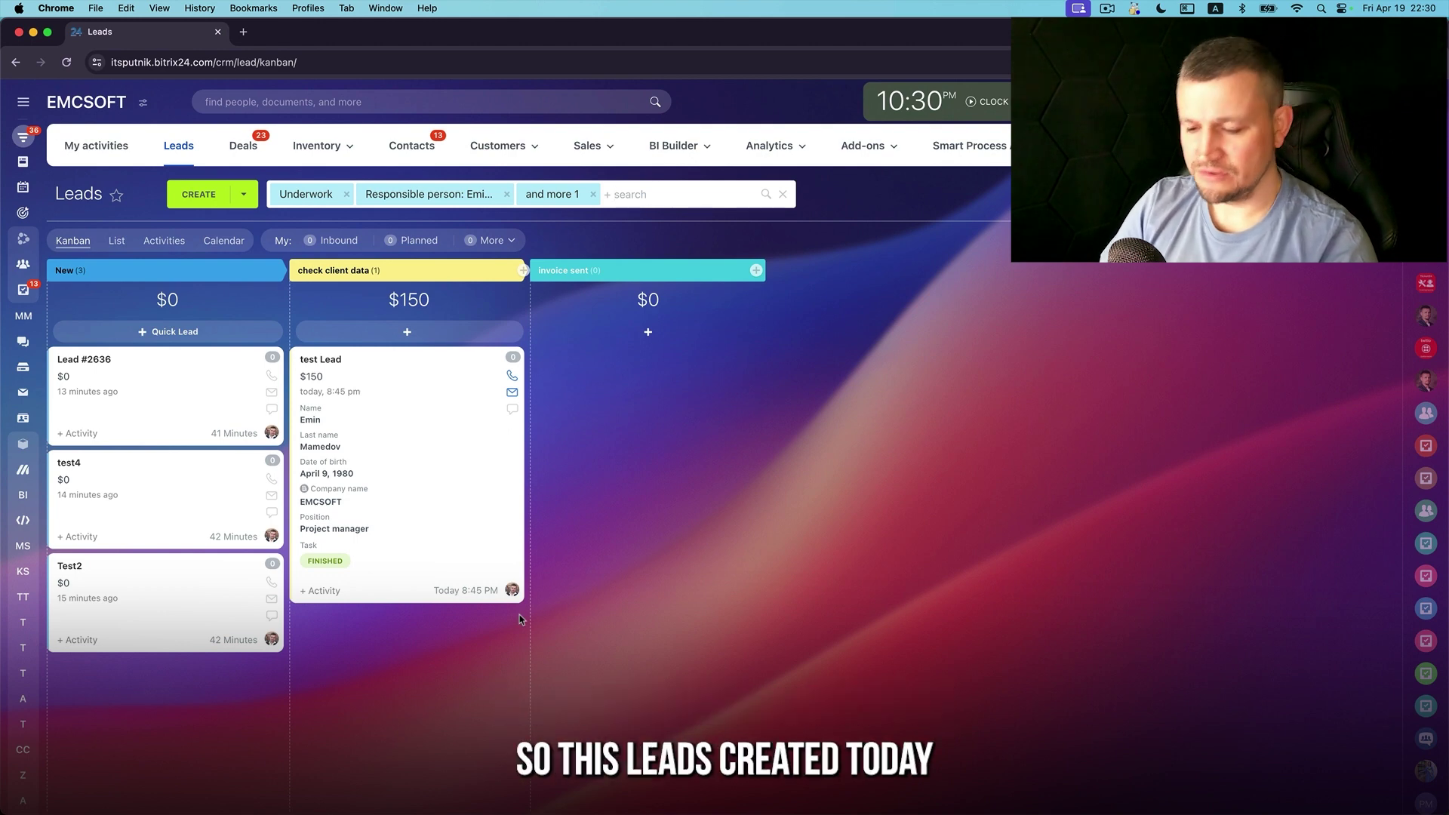
Add the Name field to the leads filter
left_click(680, 194)
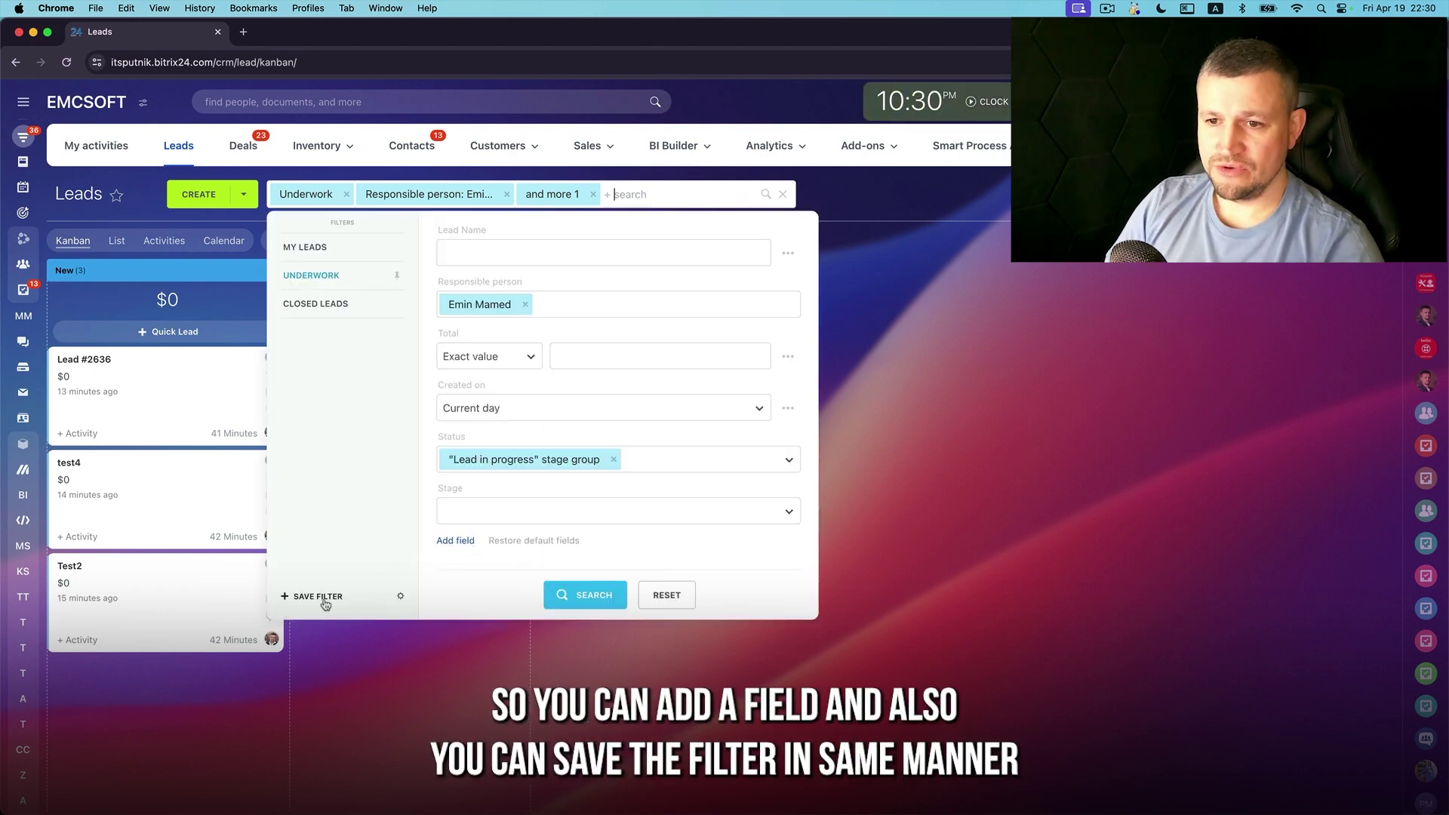
left_click(462, 542)
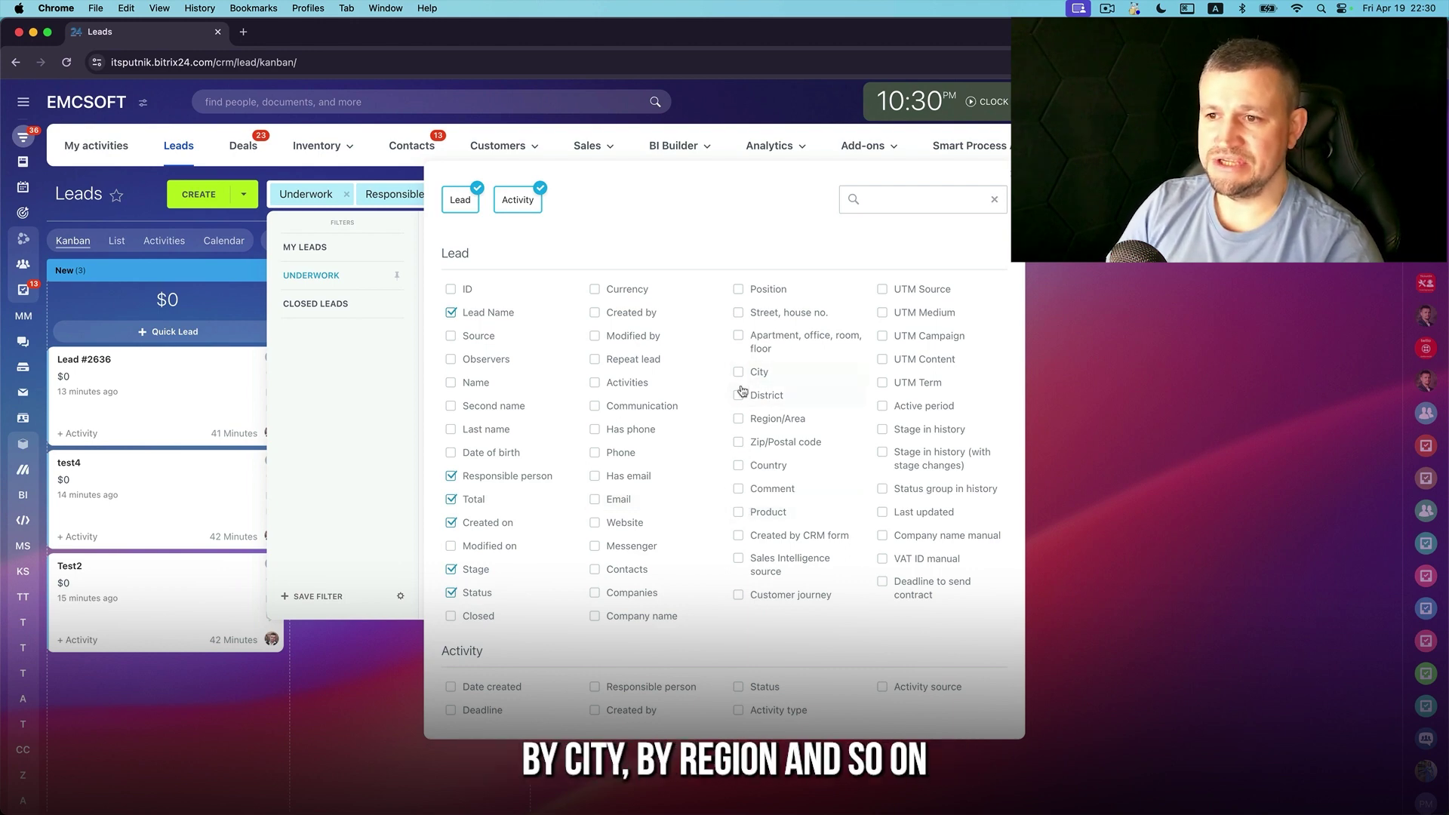
left_click(452, 384)
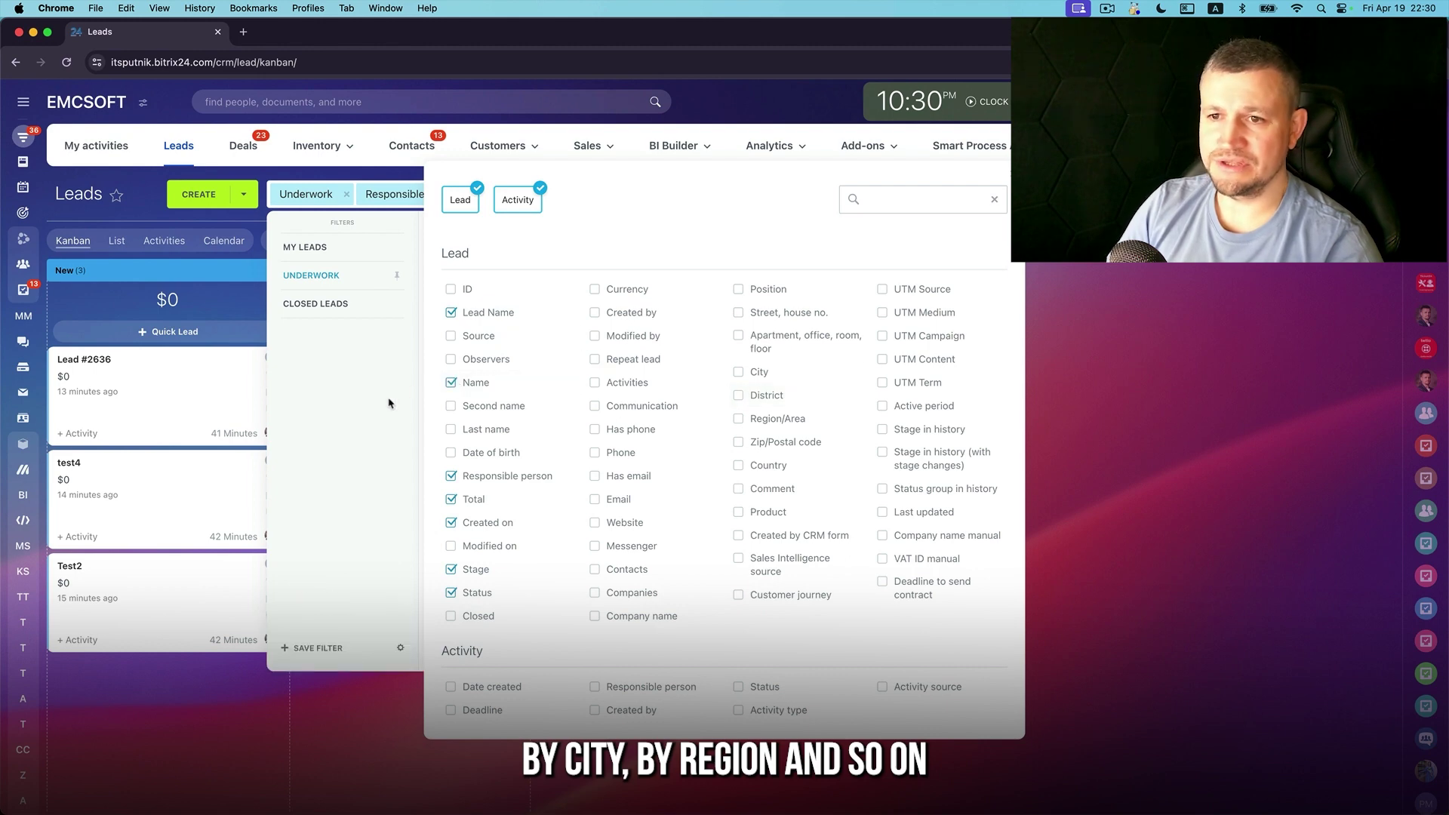
left_click(392, 404)
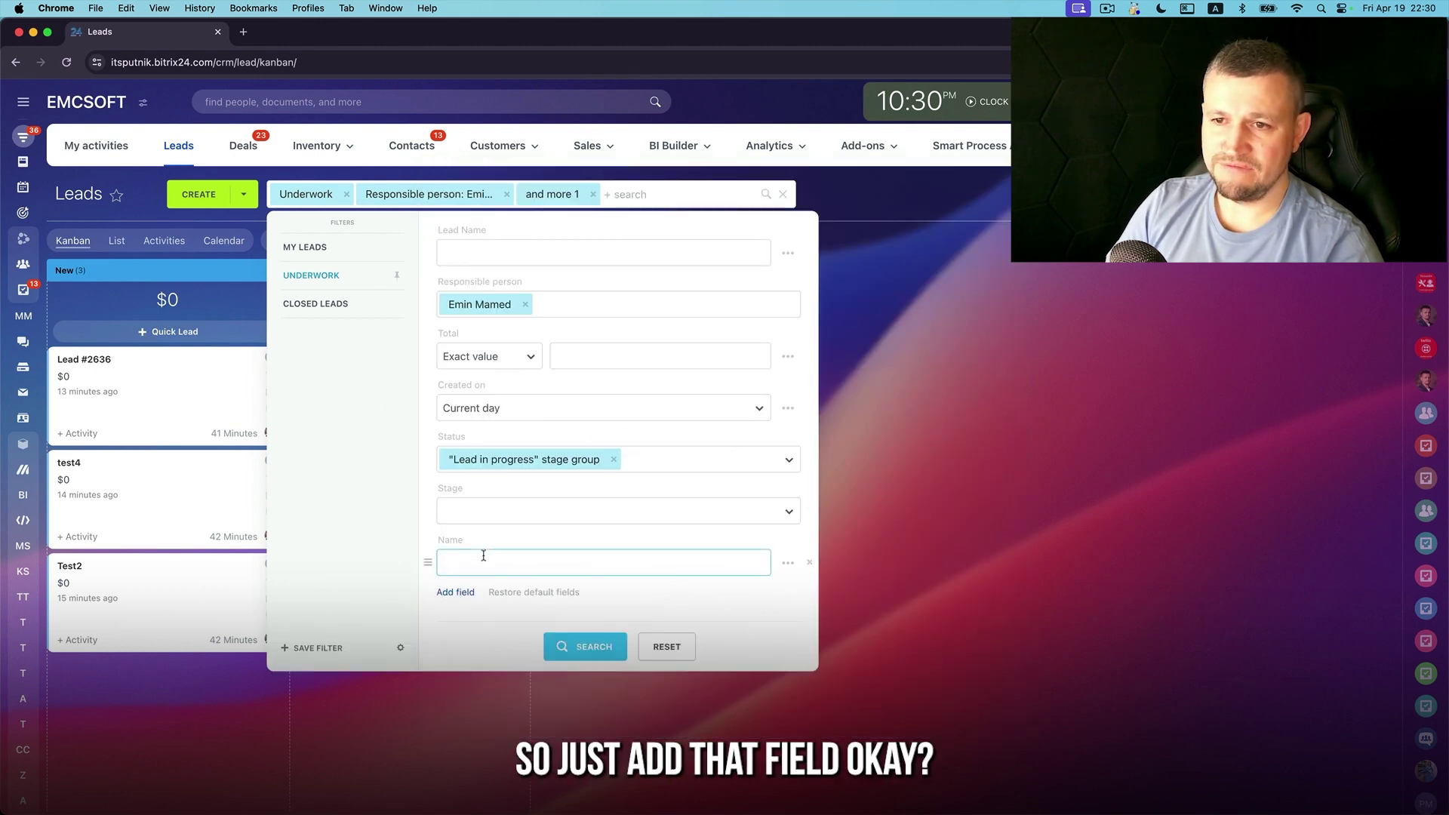
Save the current filter as preset 'Filter by Name' and apply it
left_click(334, 650)
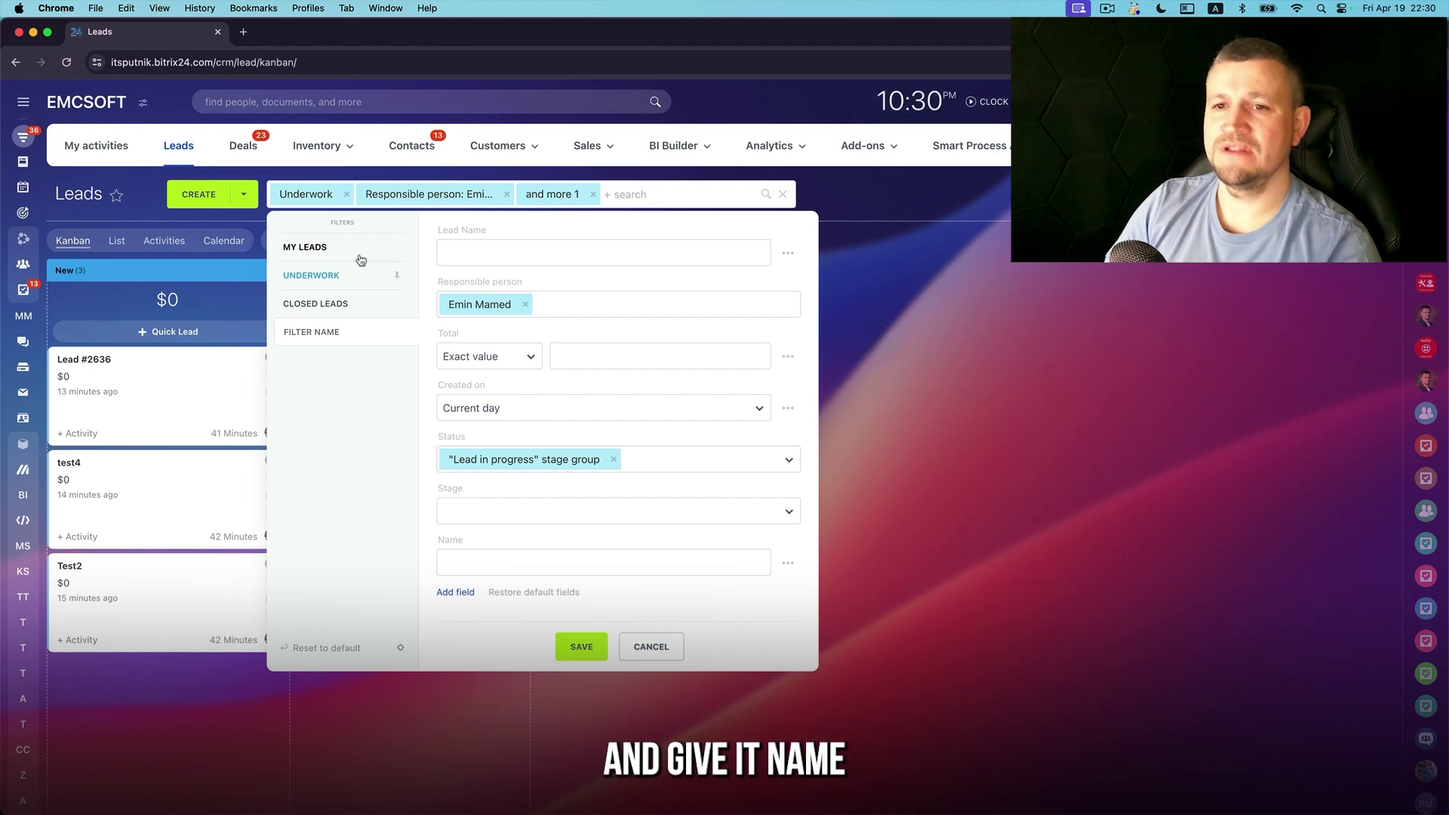
type("FILTERT SURCH")
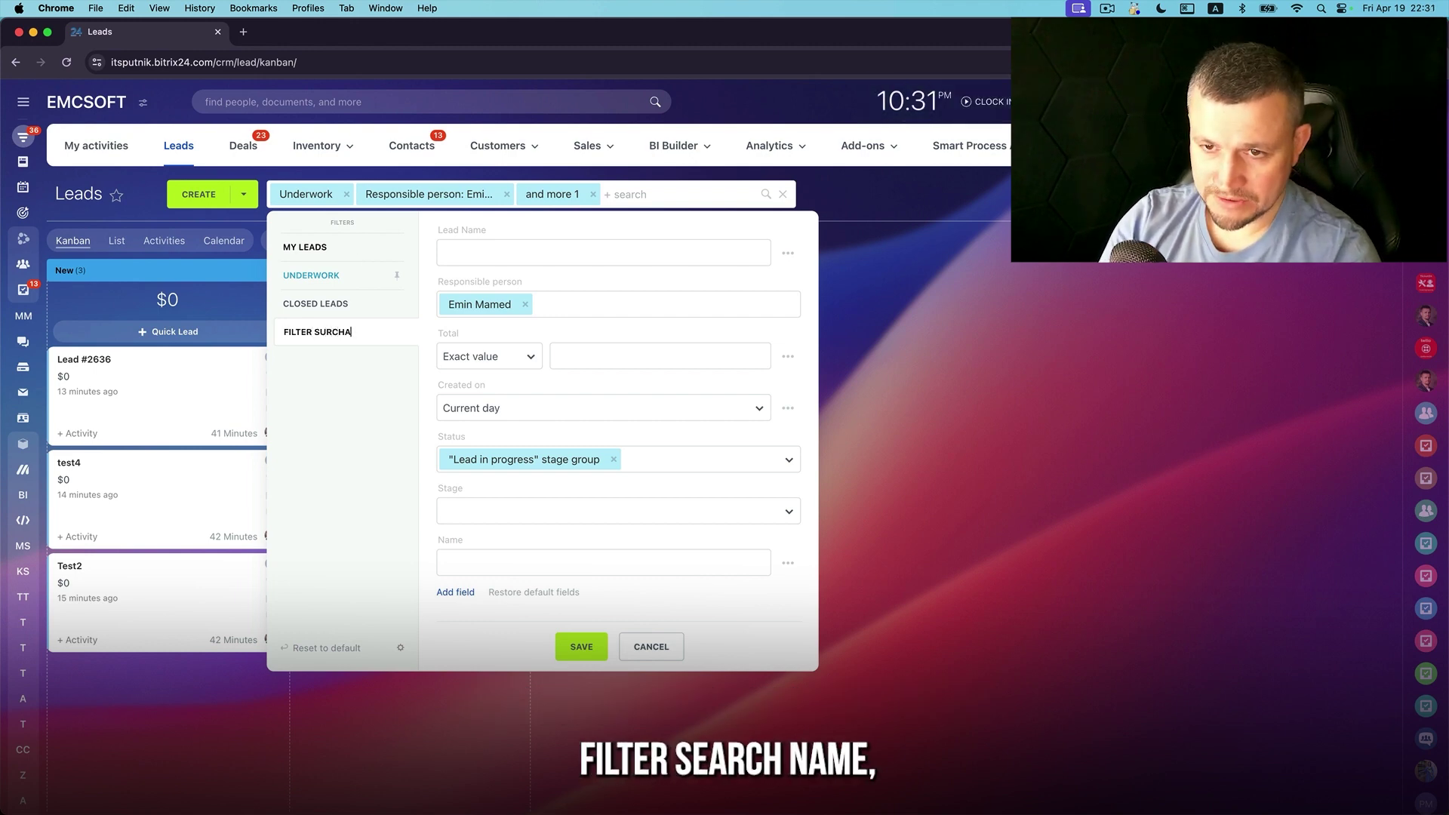
key("BackSpace")
key("BackSpace")
key("BackSpace")
key("BackSpace")
key("BackSpace")
key("BackSpace")
key("BackSpace")
type("by Name")
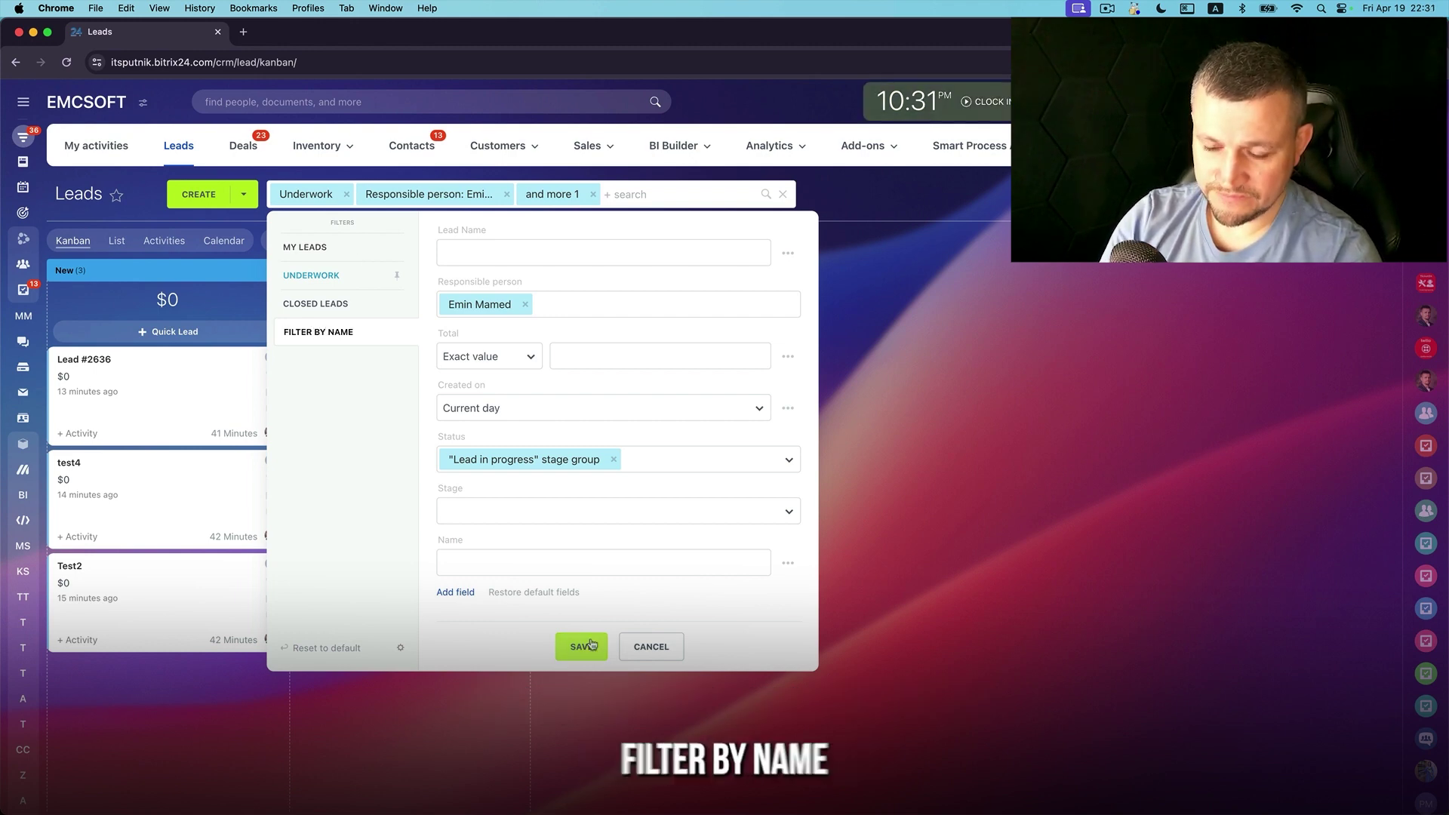
left_click(582, 647)
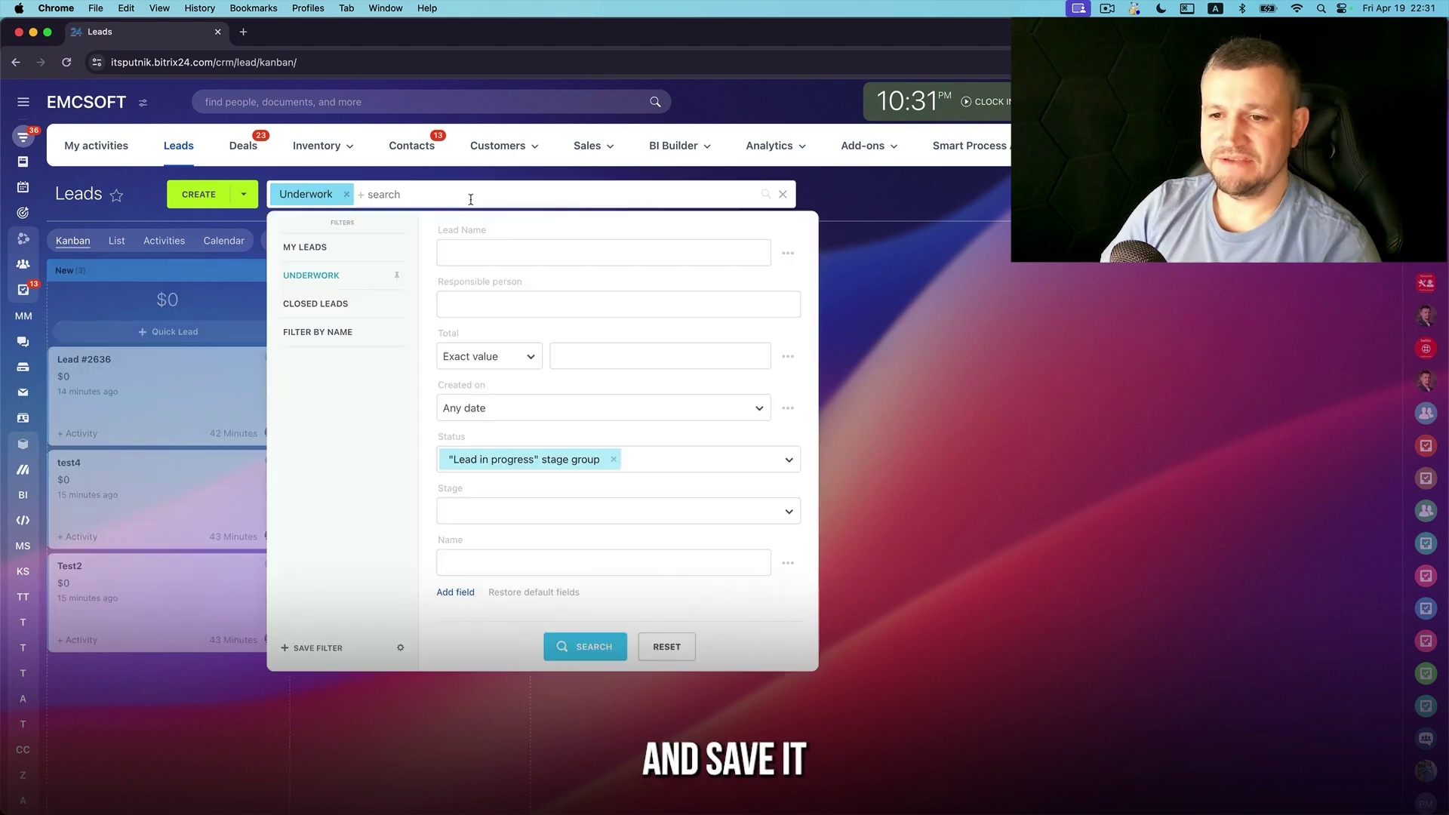
left_click(469, 194)
left_click(336, 330)
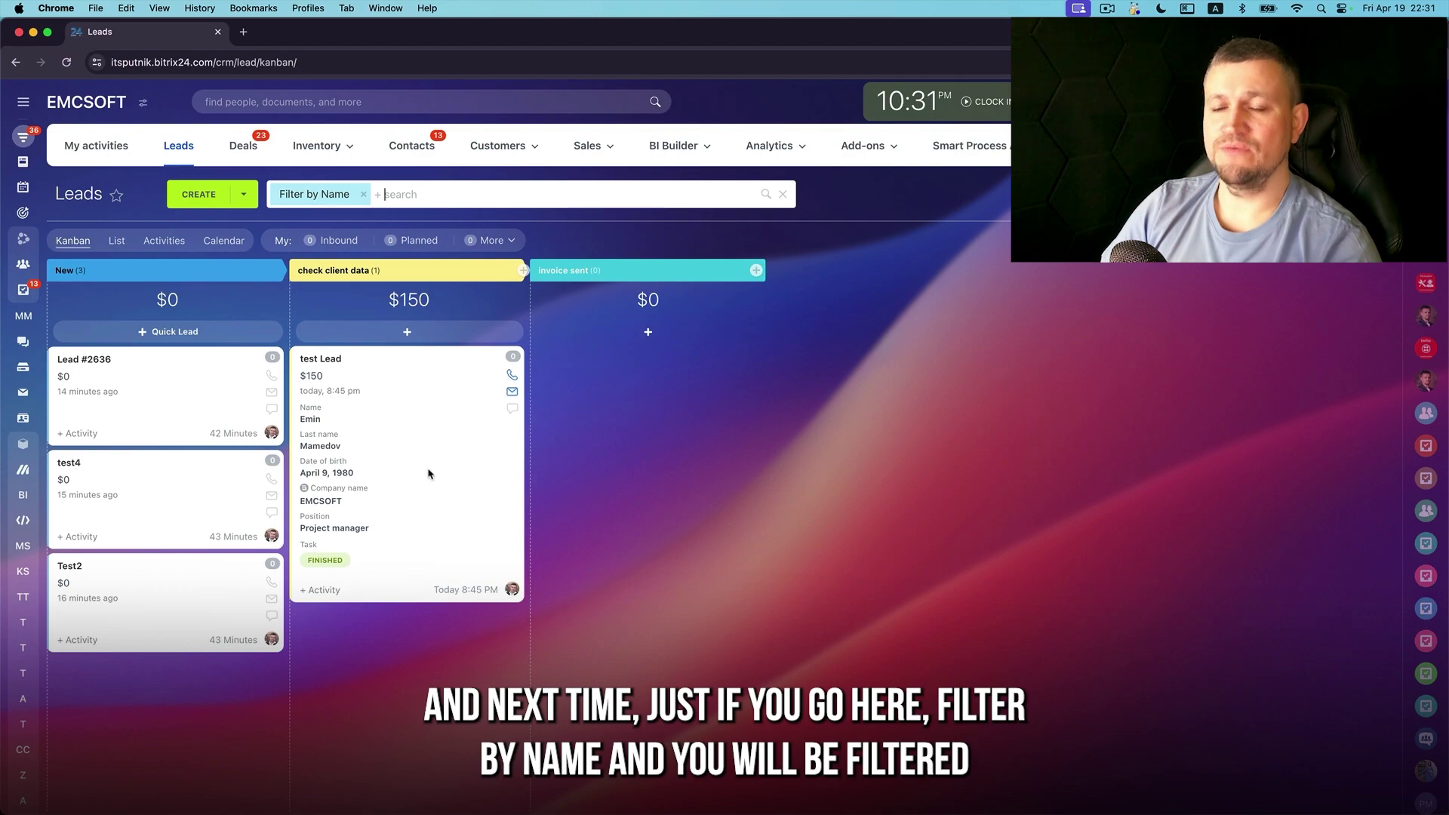
key("super+Tab")
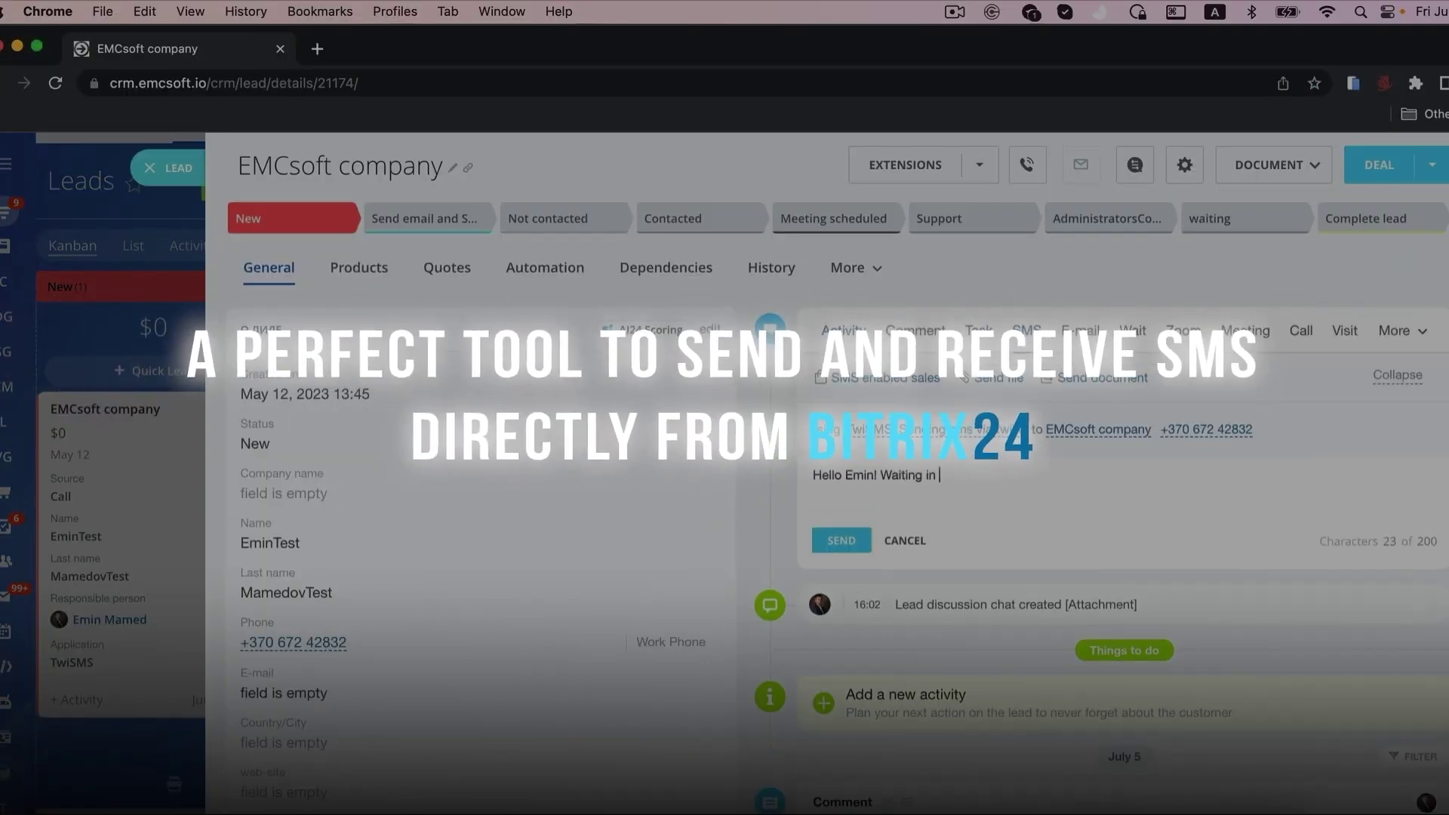
Send the sample SMS 'our office' in the TwiSMS promo, then open the lead CREATE options
type("our office")
left_click(840, 540)
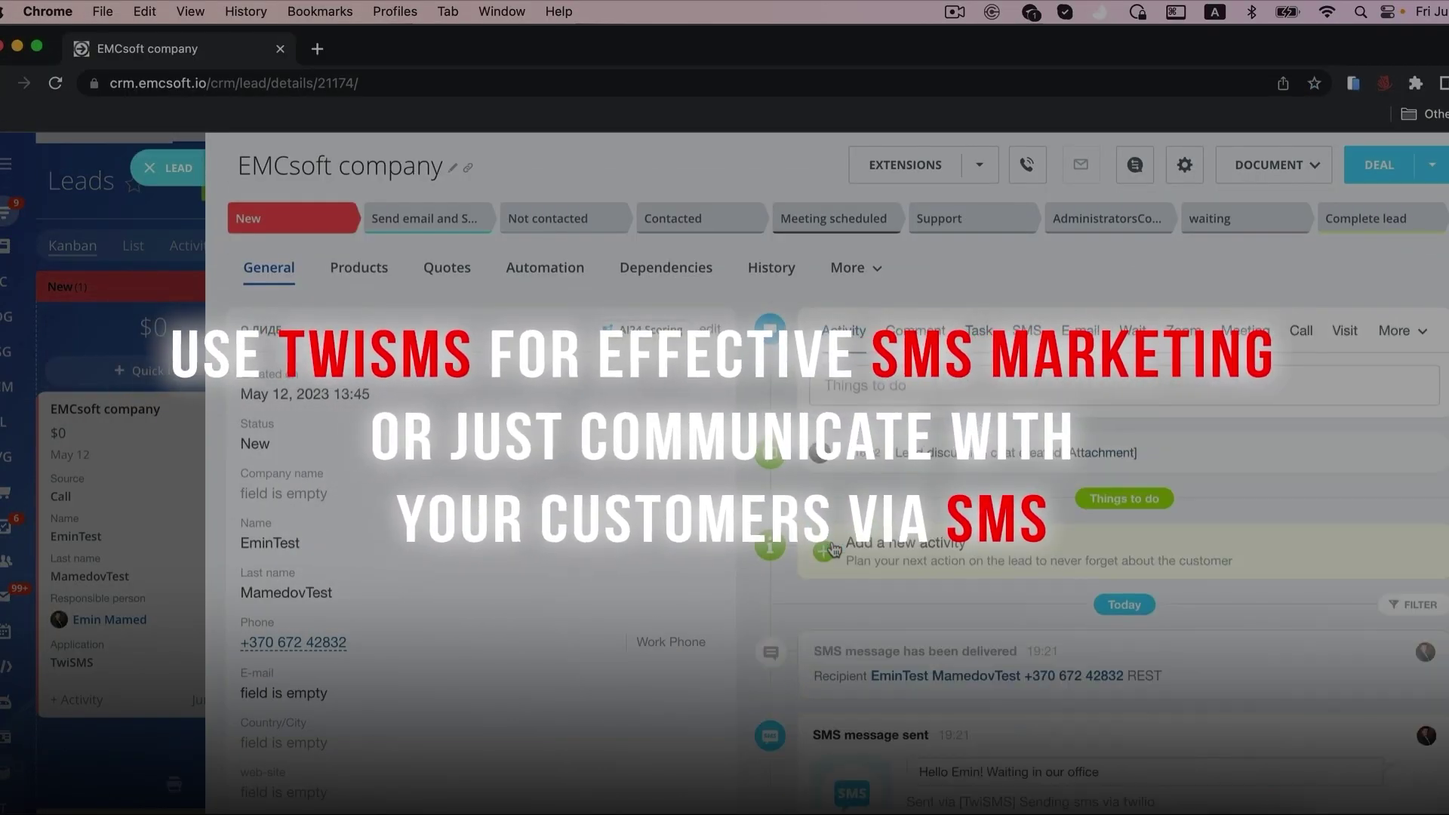
scroll(830, 521, "down", 1)
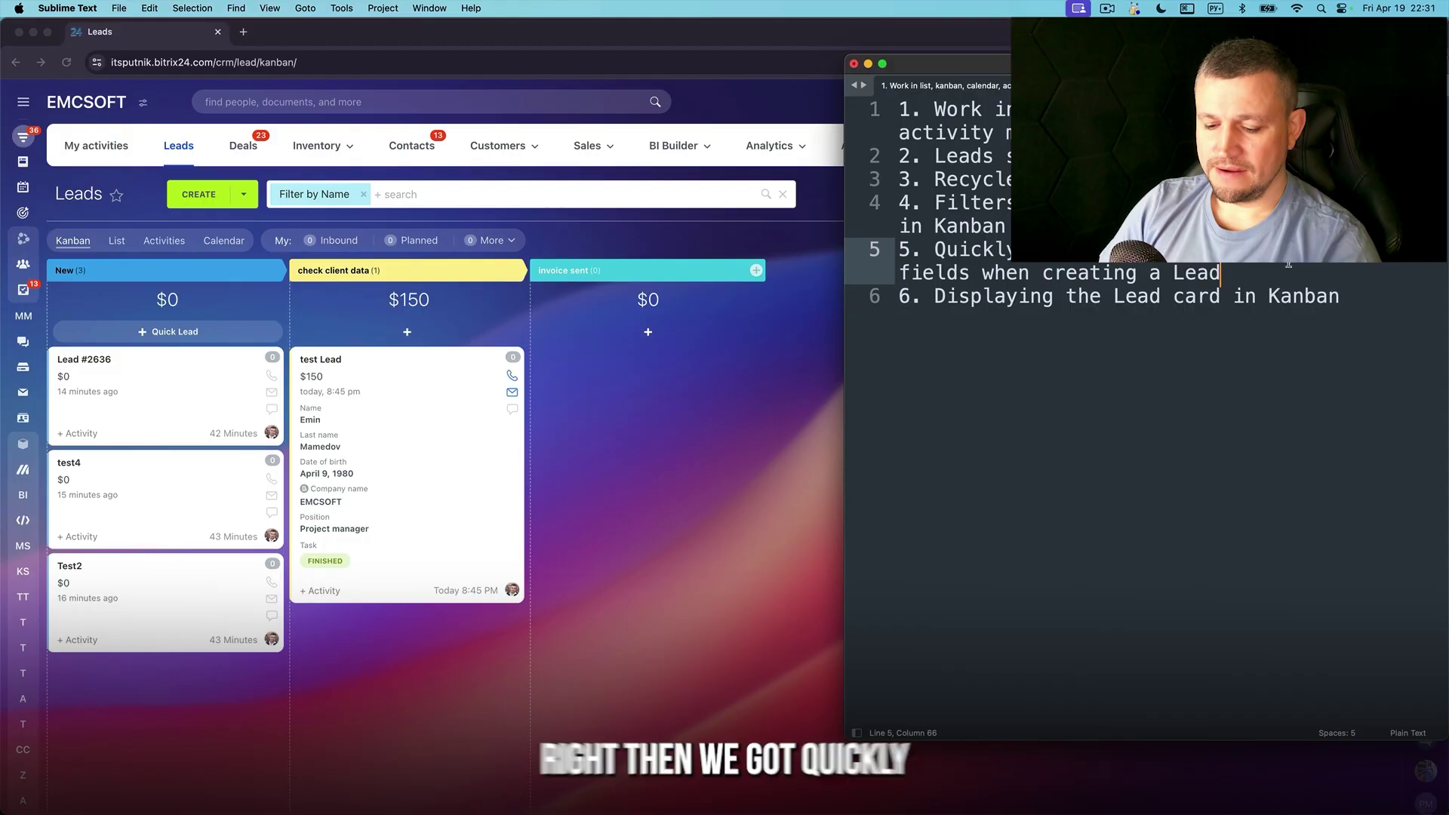
left_click(856, 251)
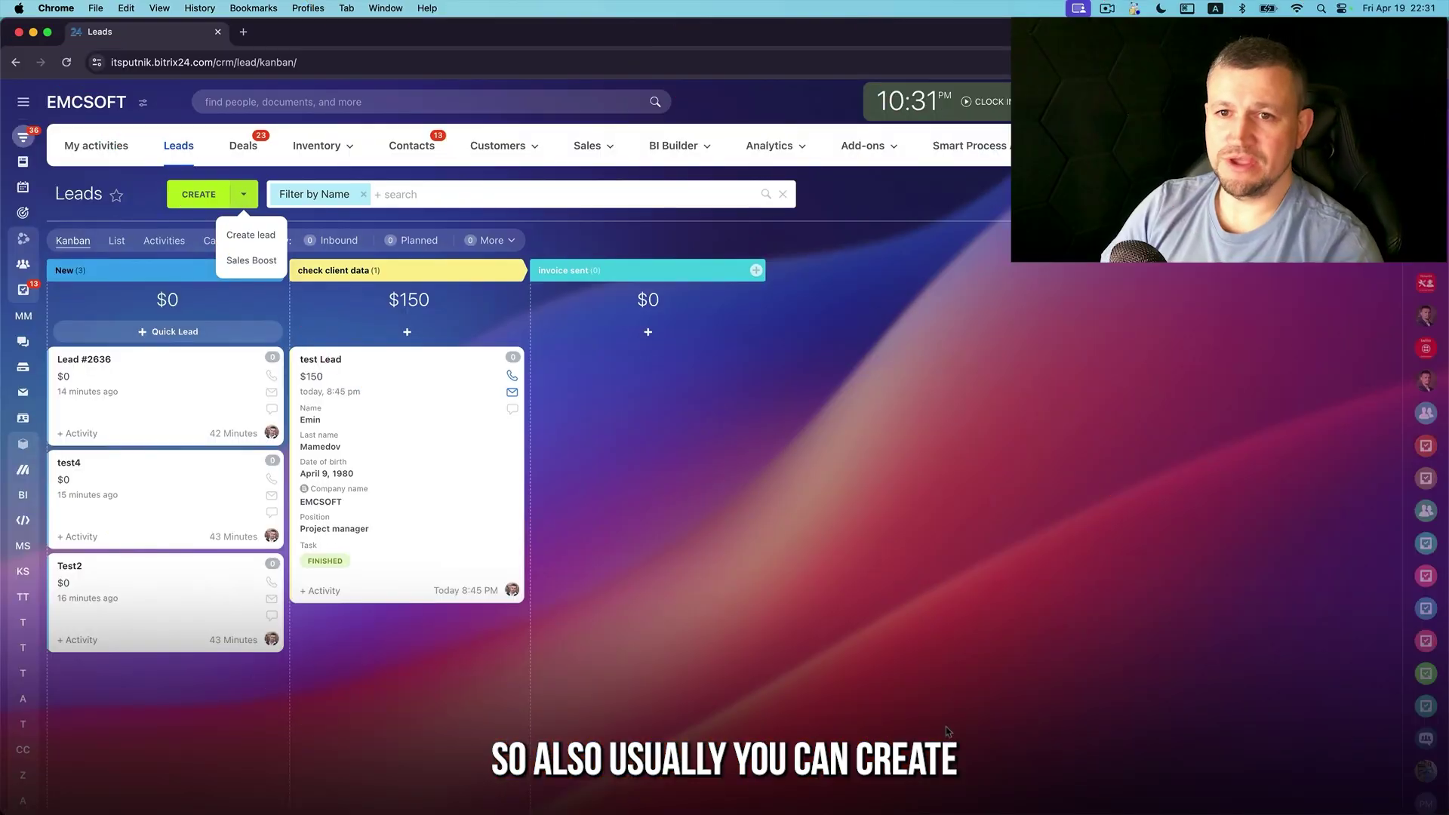
left_click(215, 198)
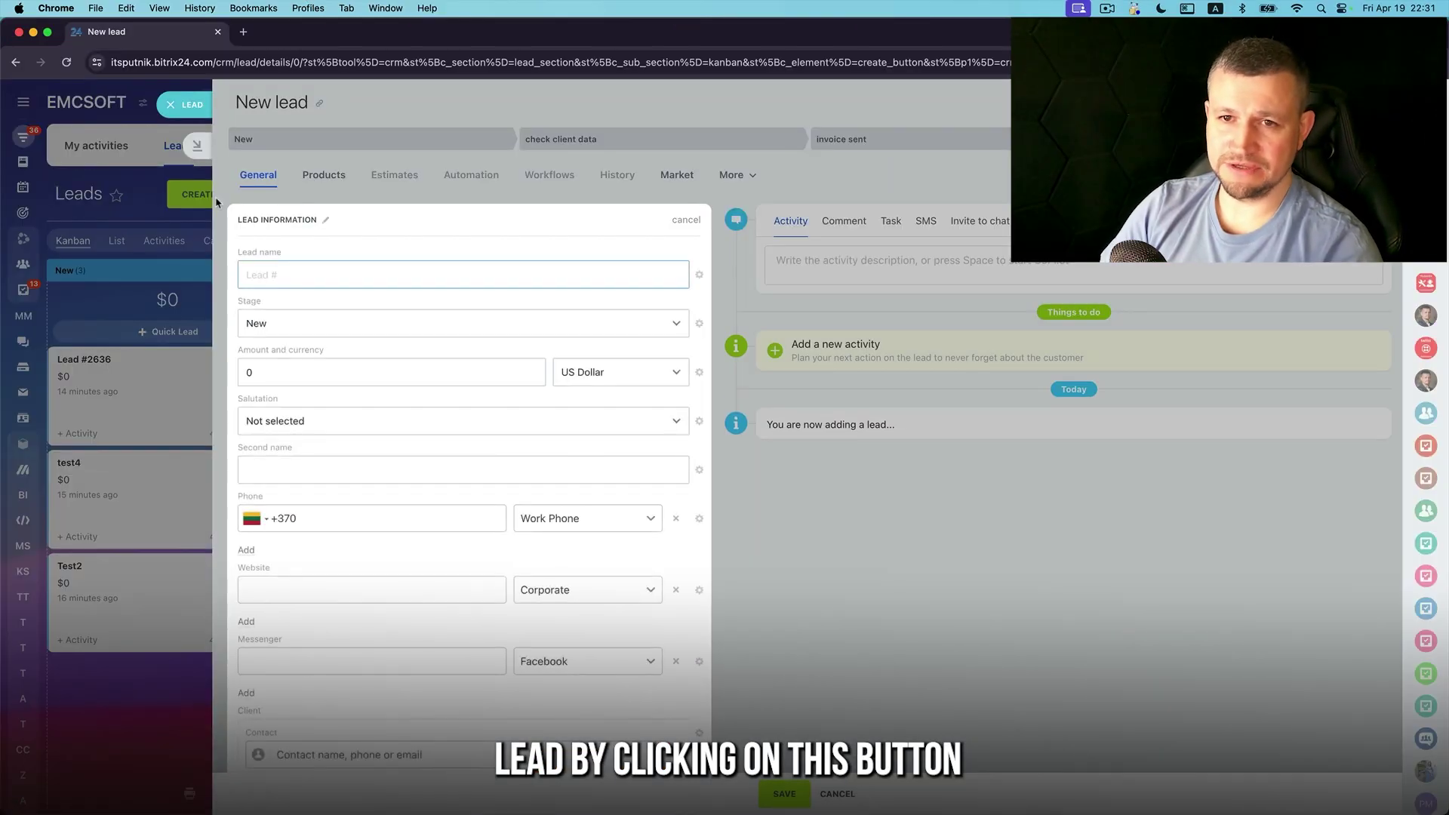
scroll(385, 511, "down", 5)
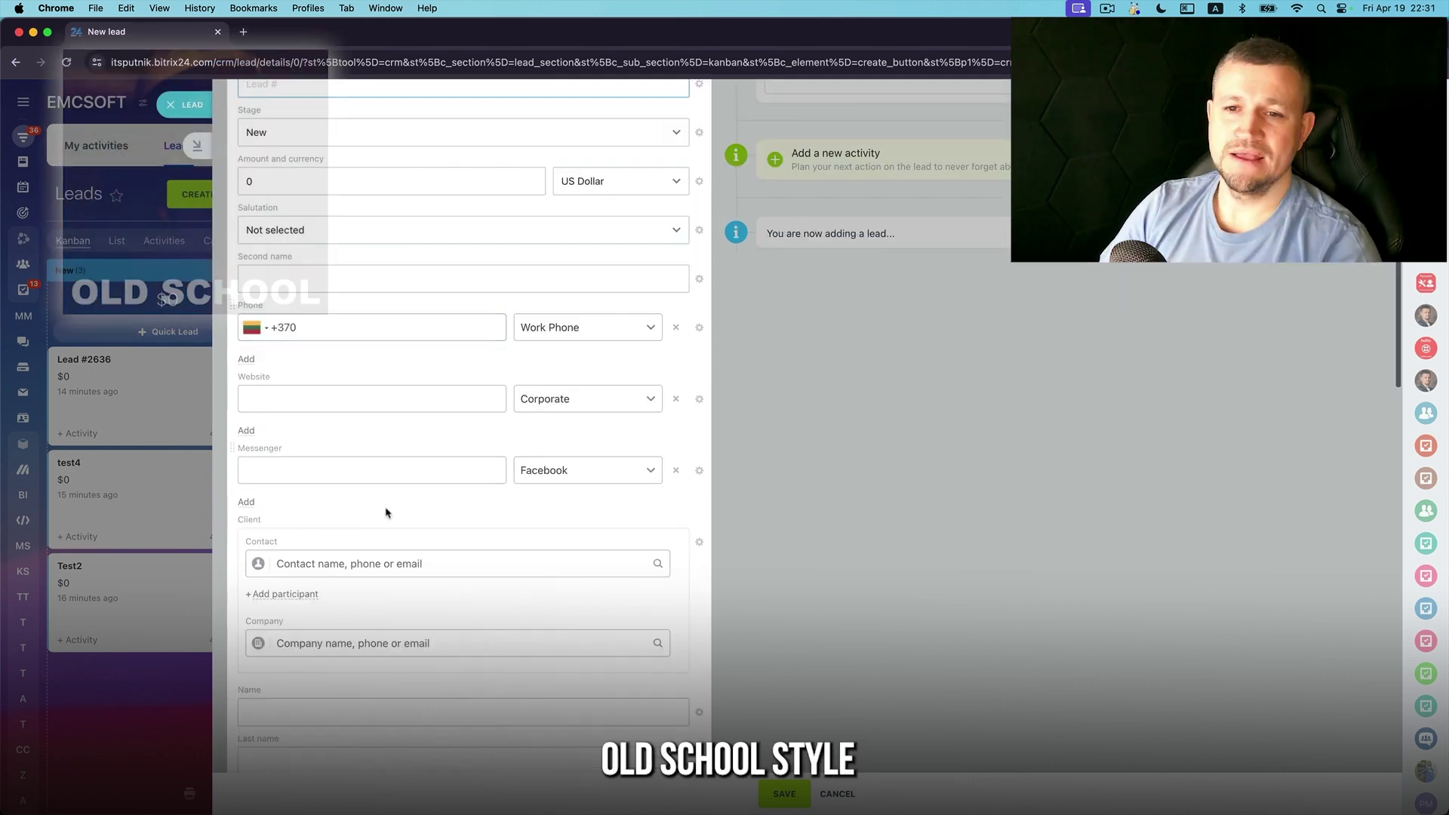
scroll(464, 494, "up", 5)
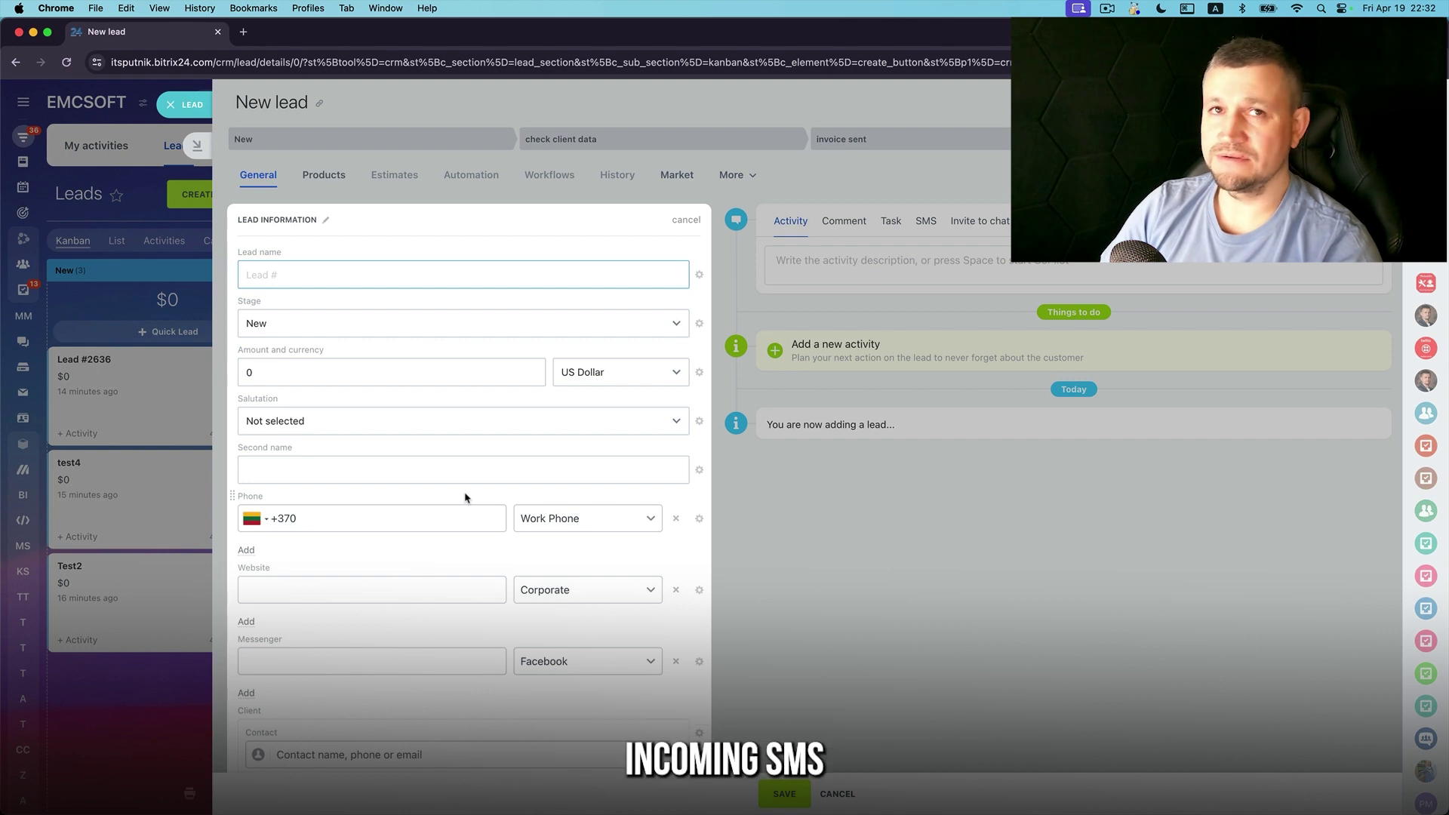
left_click(194, 110)
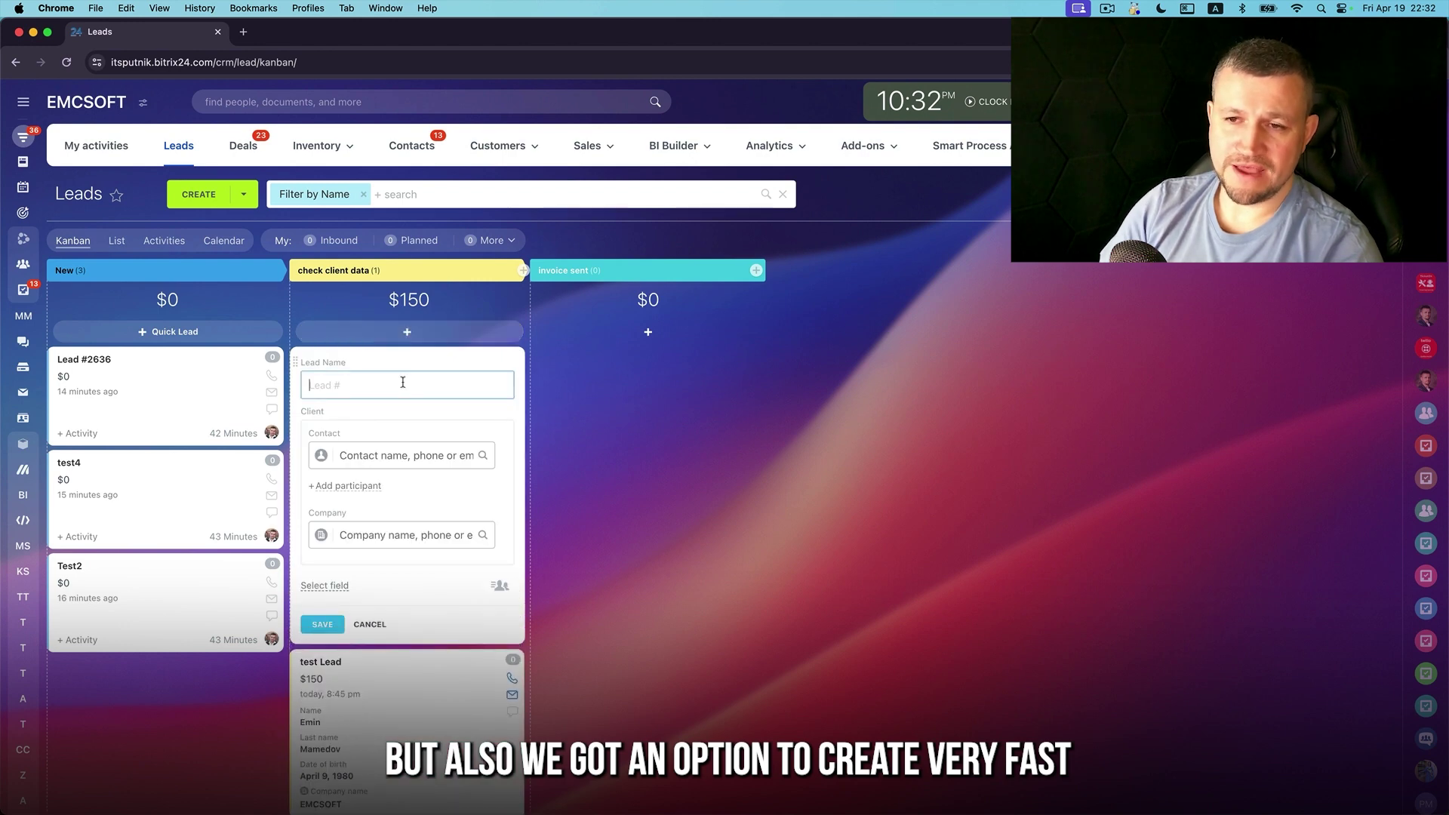
Name the lead Test and create a new contact with a name, phone and address
type("st")
left_click(430, 456)
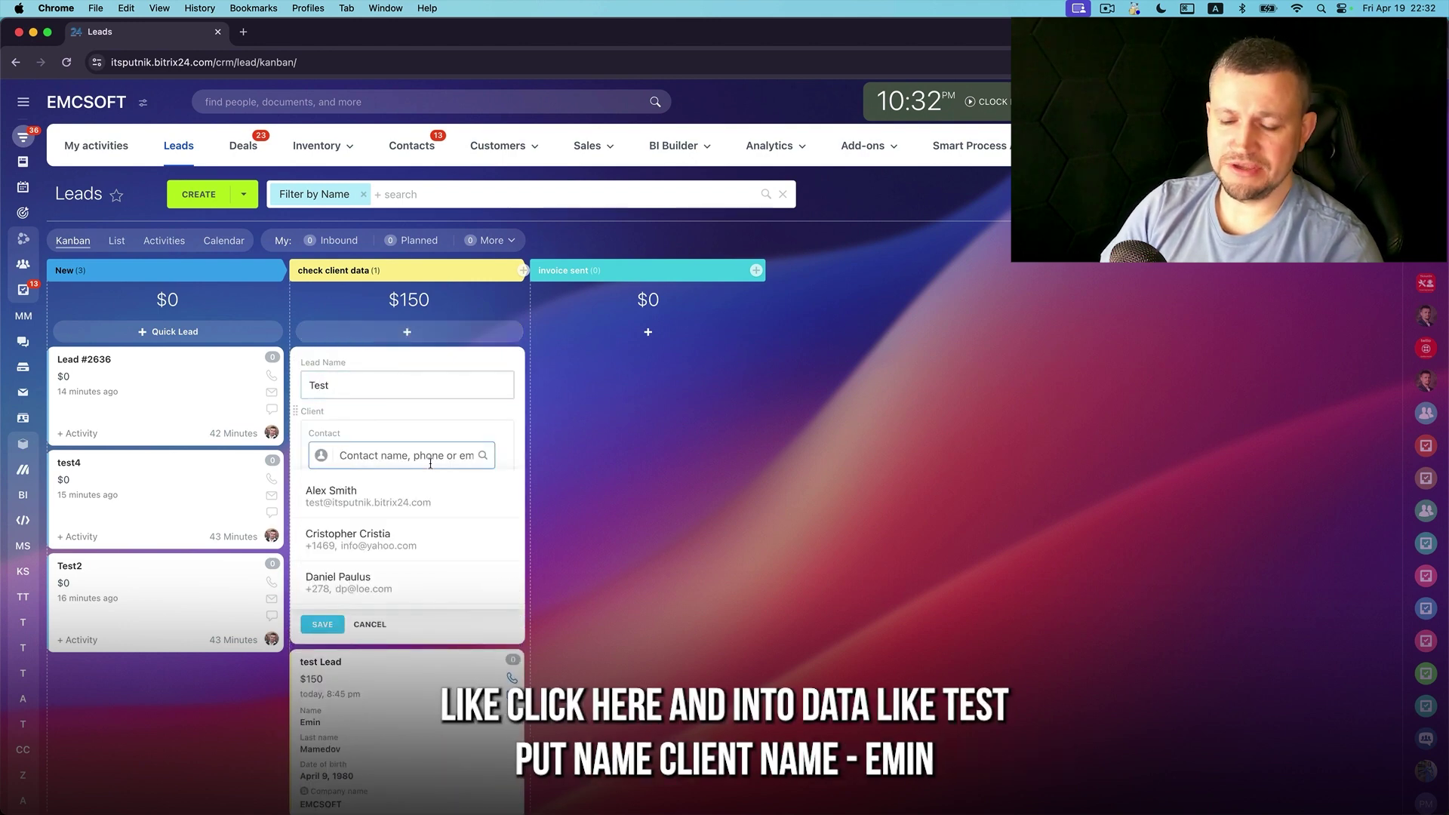
type("Emin")
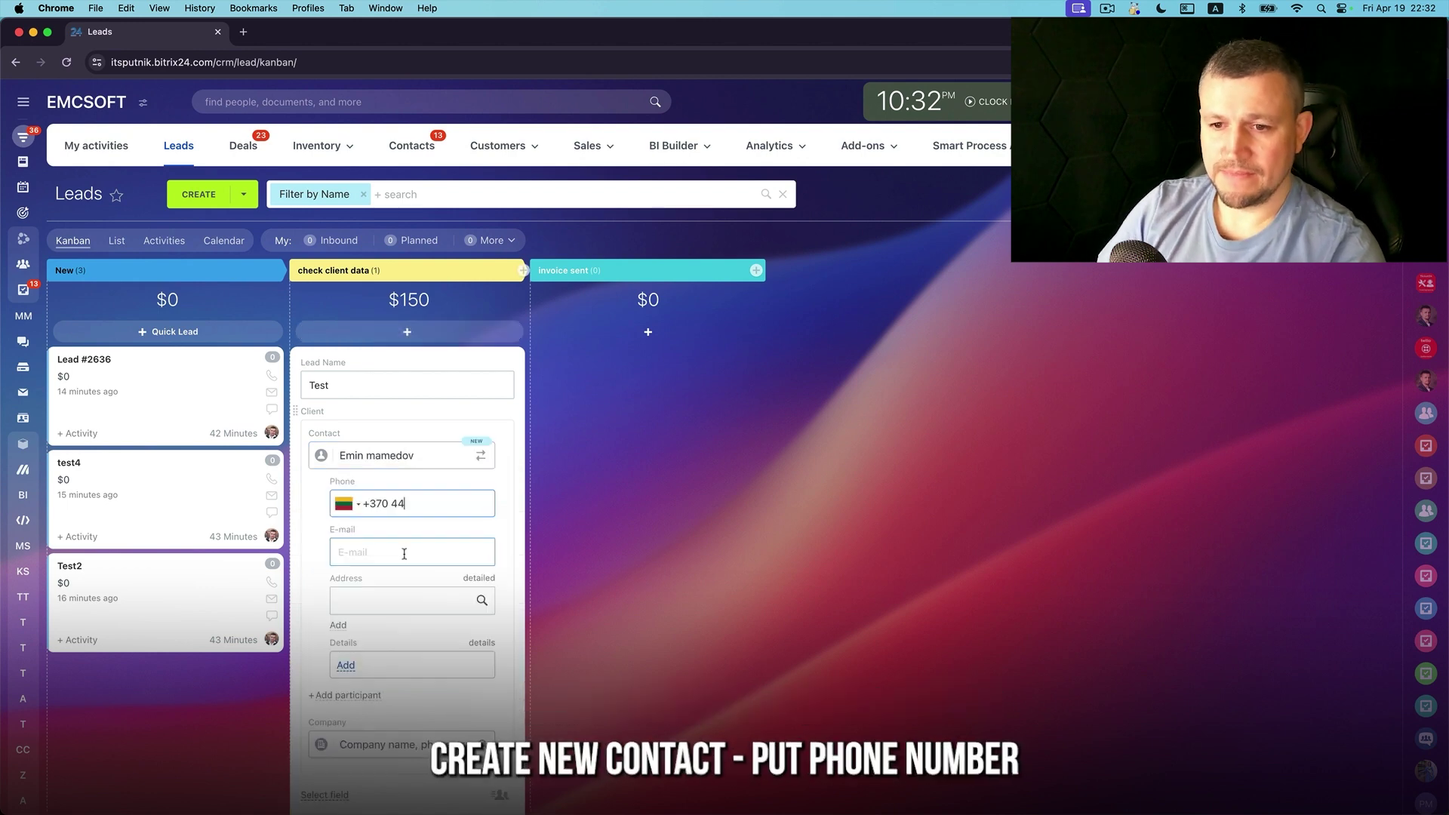
type("444")
left_click(403, 599)
type("4")
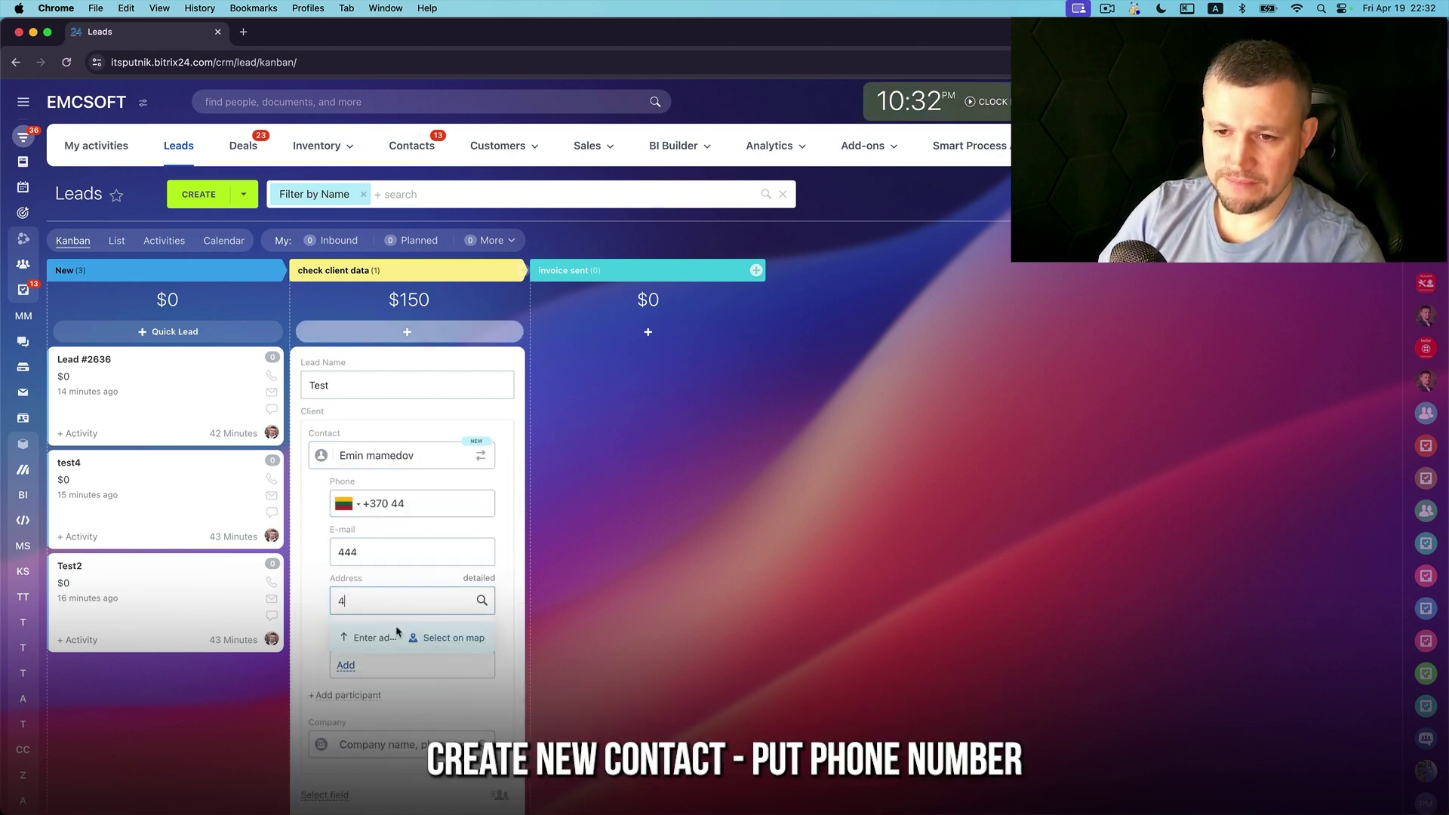
left_click(506, 614)
Set company EMCSOFT, save the lead, and start another blank quick lead in check client data
scroll(506, 614, "down", 3)
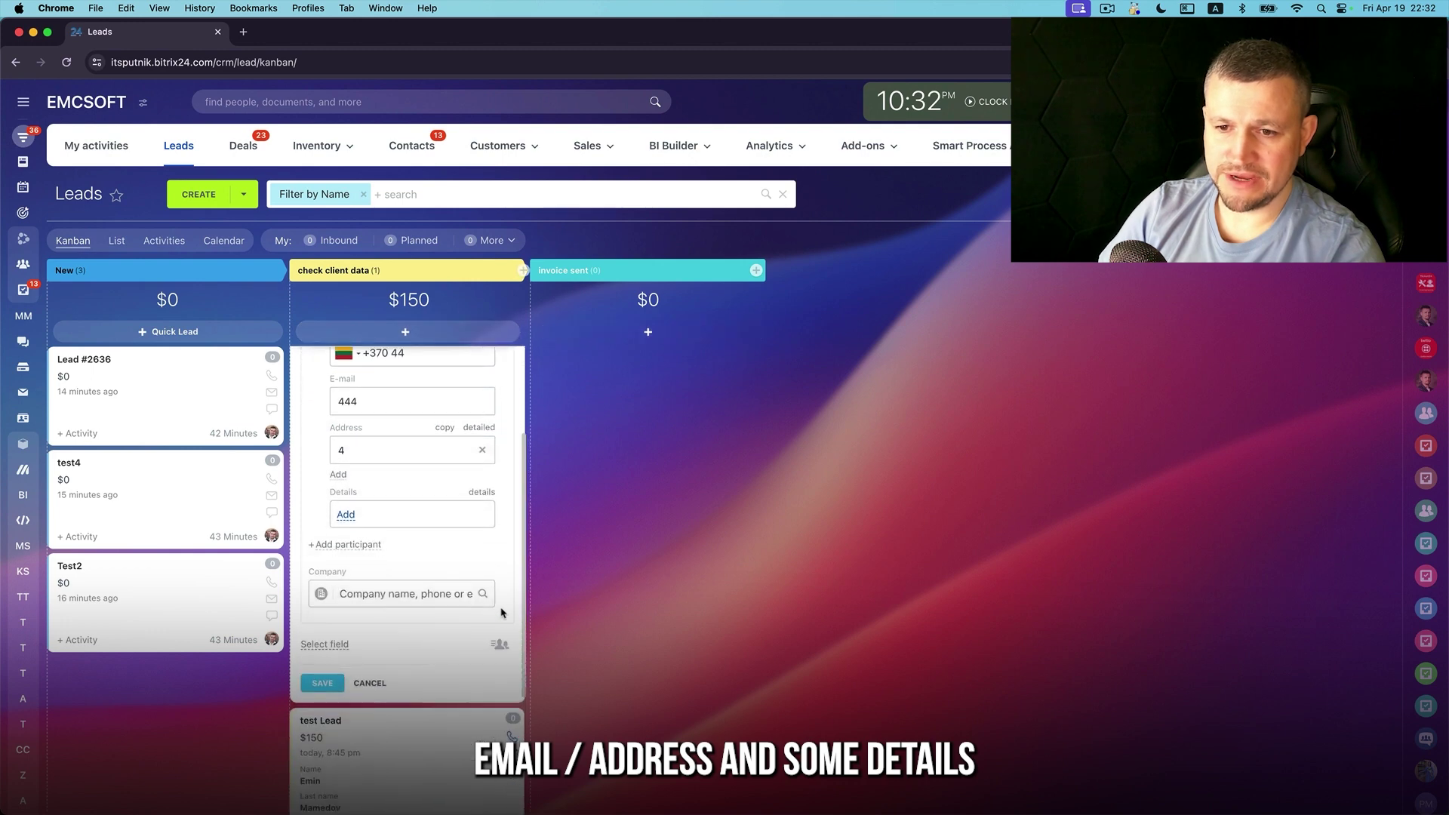
left_click(358, 593)
type("EMCSOFT")
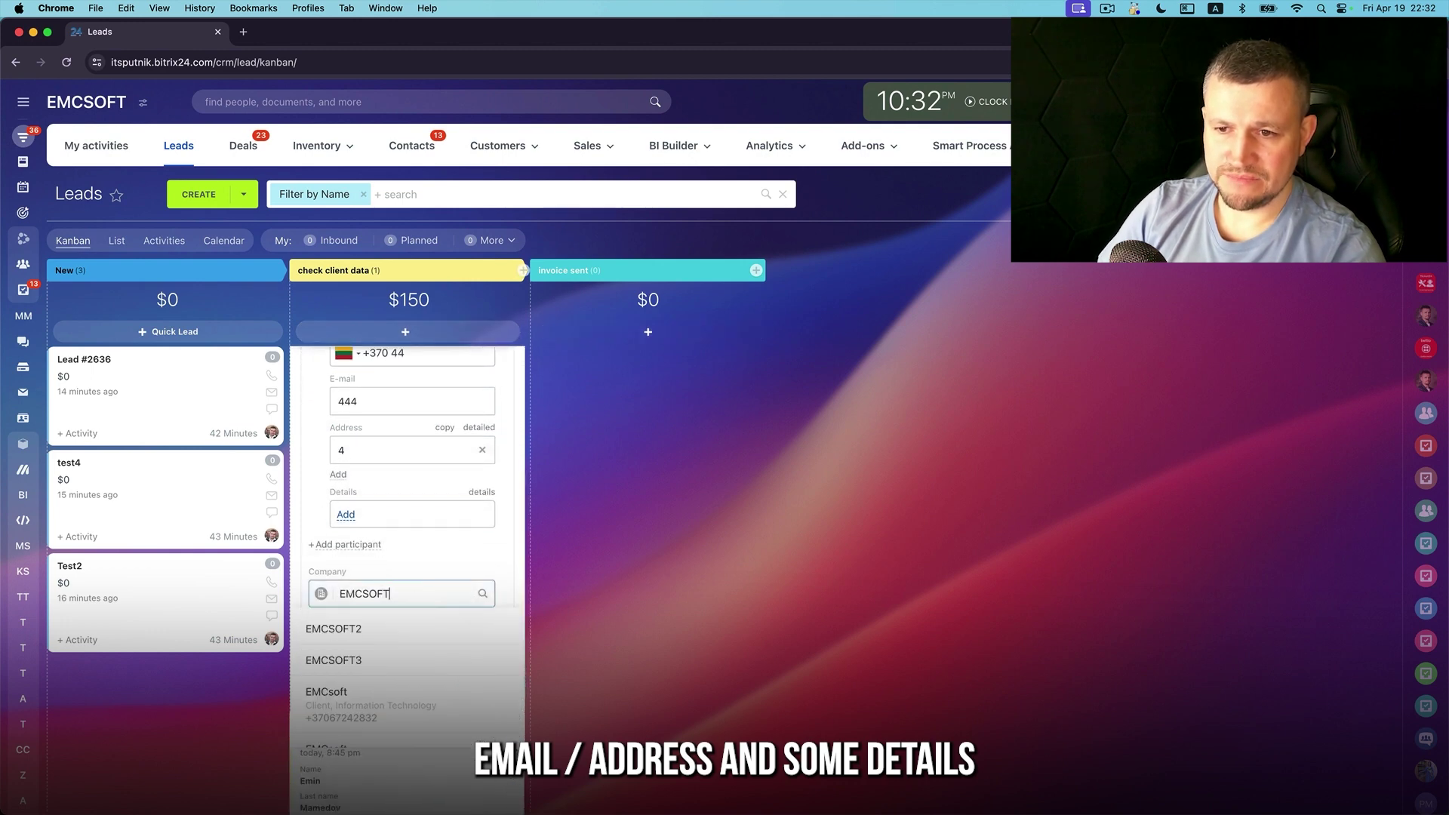
scroll(354, 628, "down", 3)
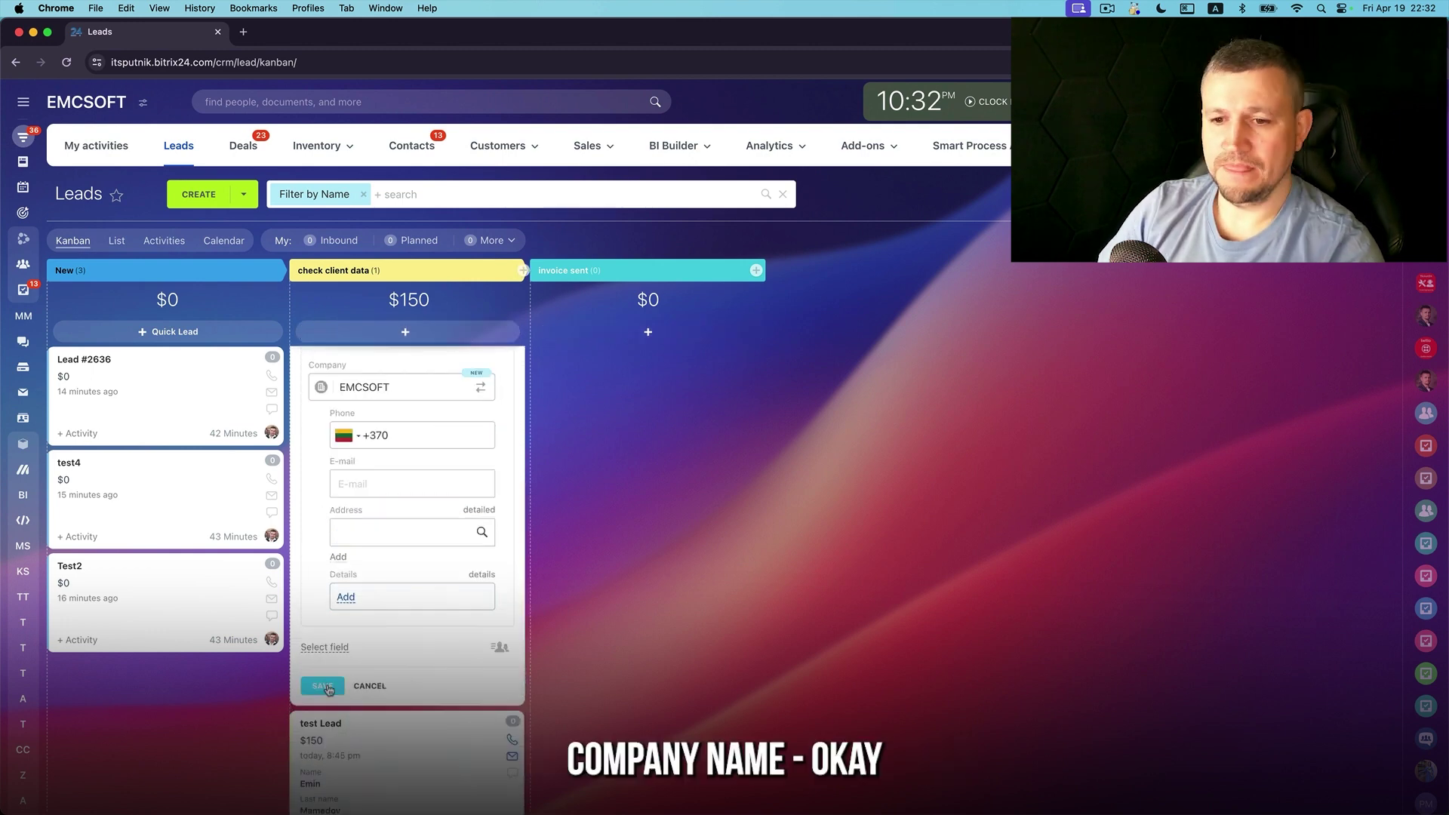
left_click(329, 689)
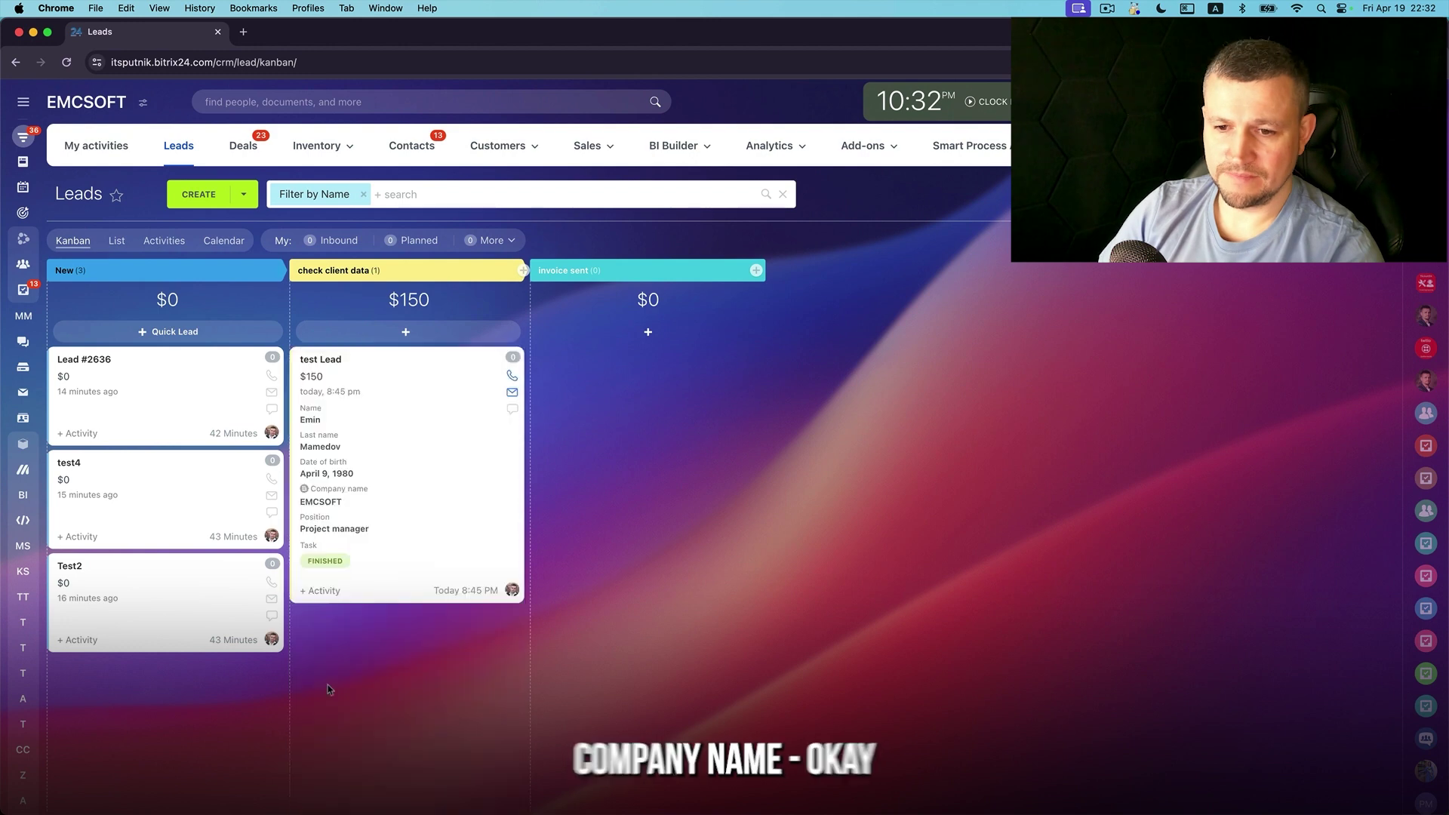
left_click(419, 331)
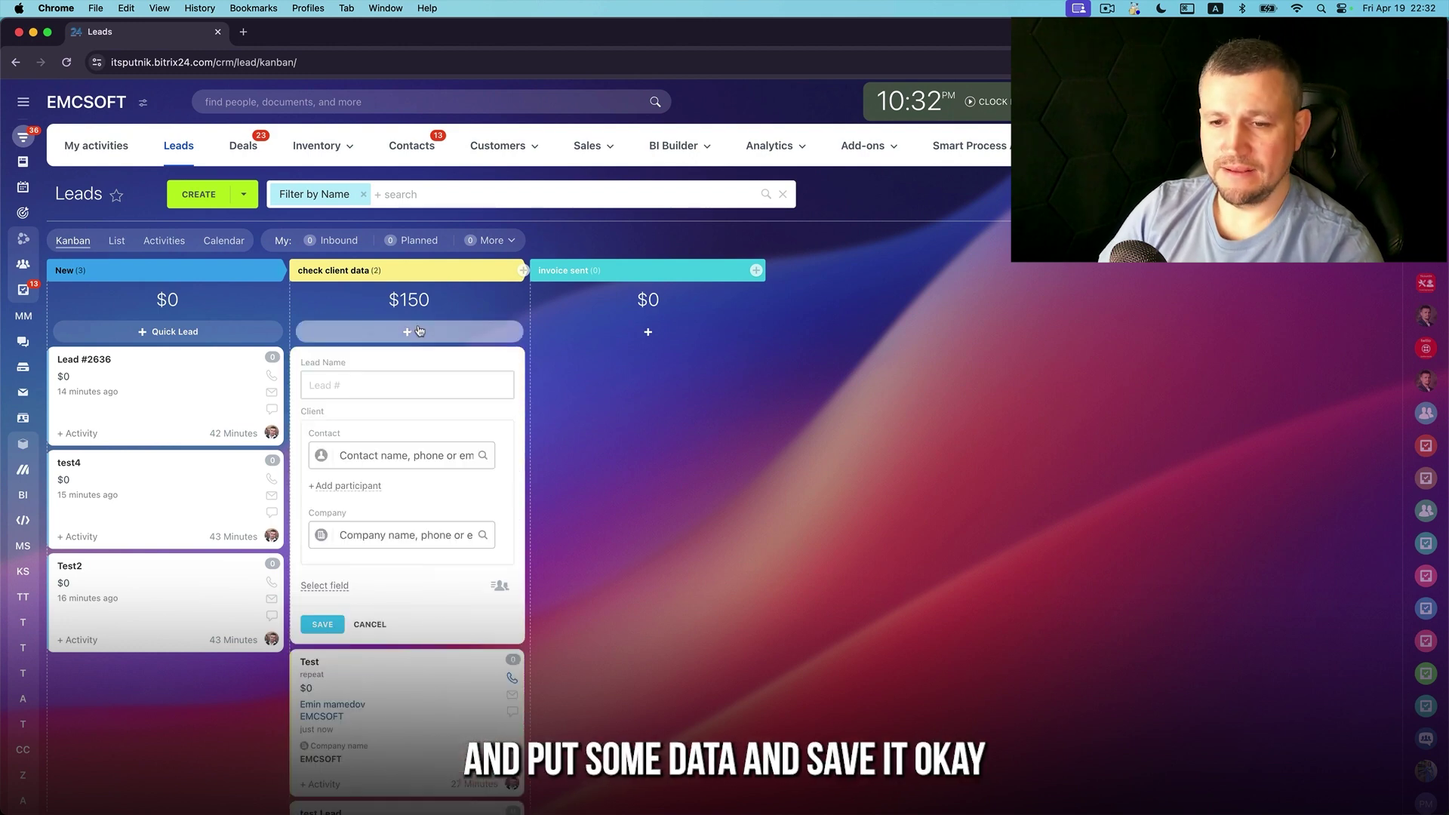
Open the quick create form field settings and remove Customer from the form
left_click(339, 587)
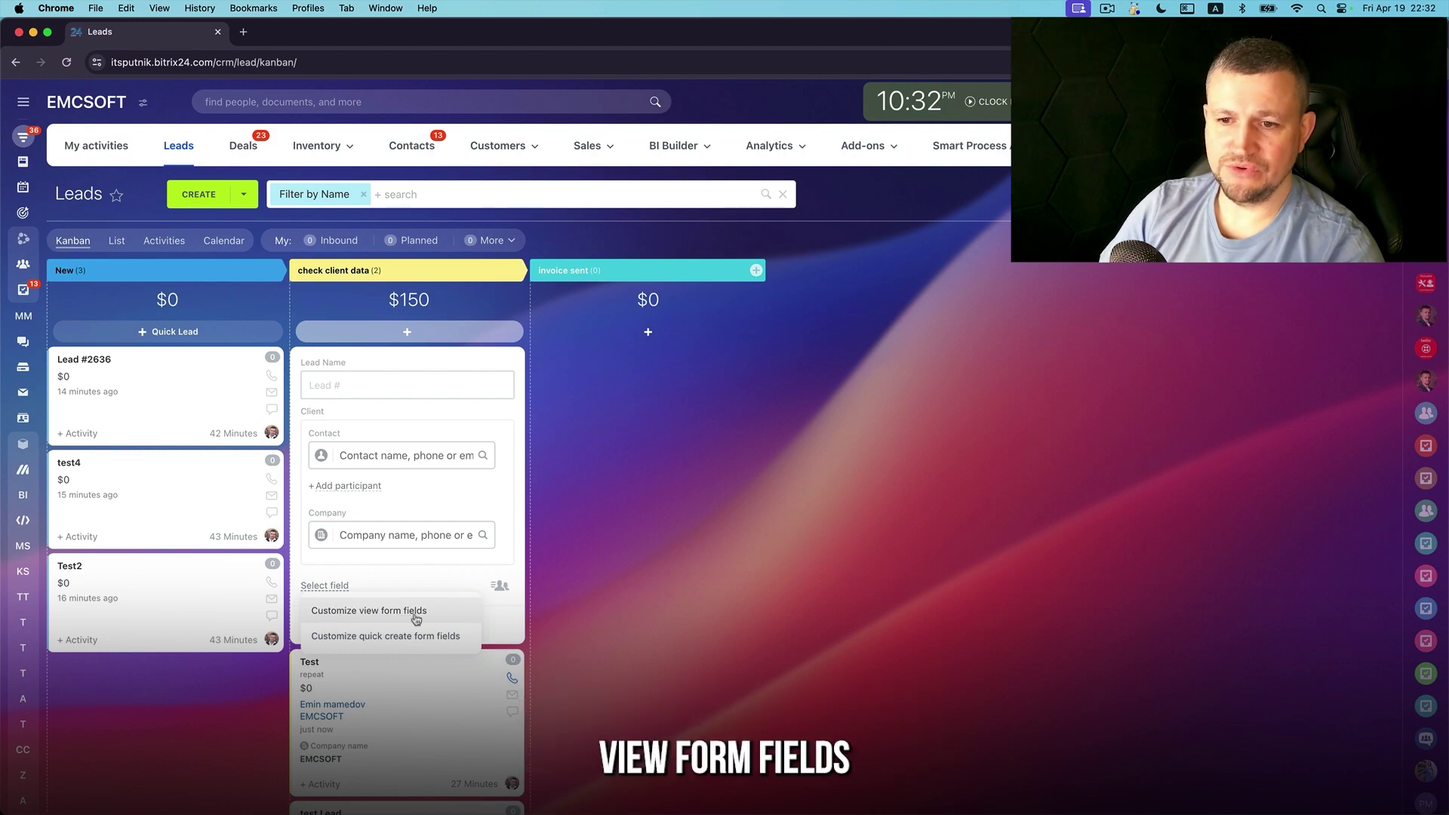
left_click(415, 614)
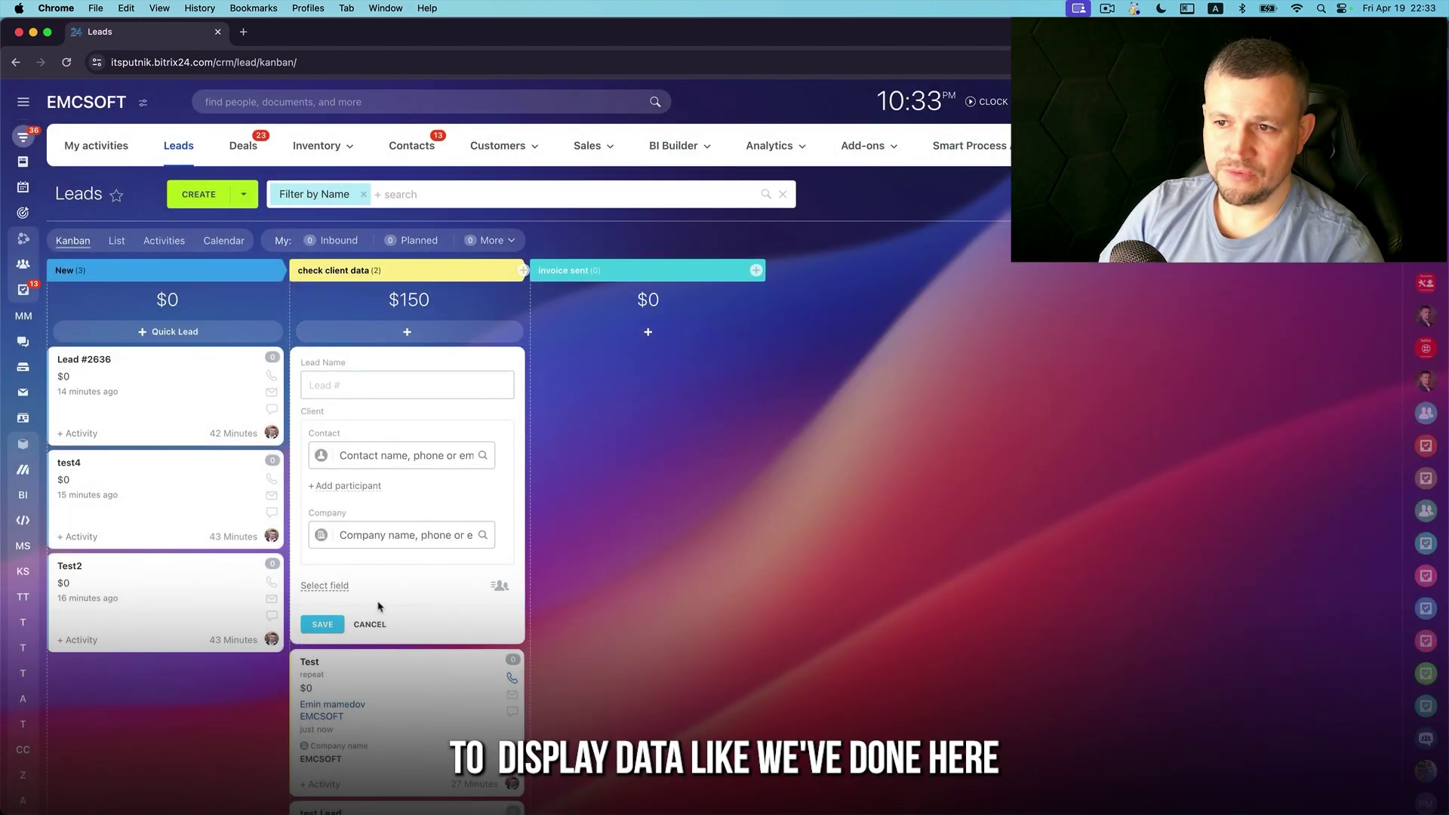
left_click(340, 586)
left_click(408, 639)
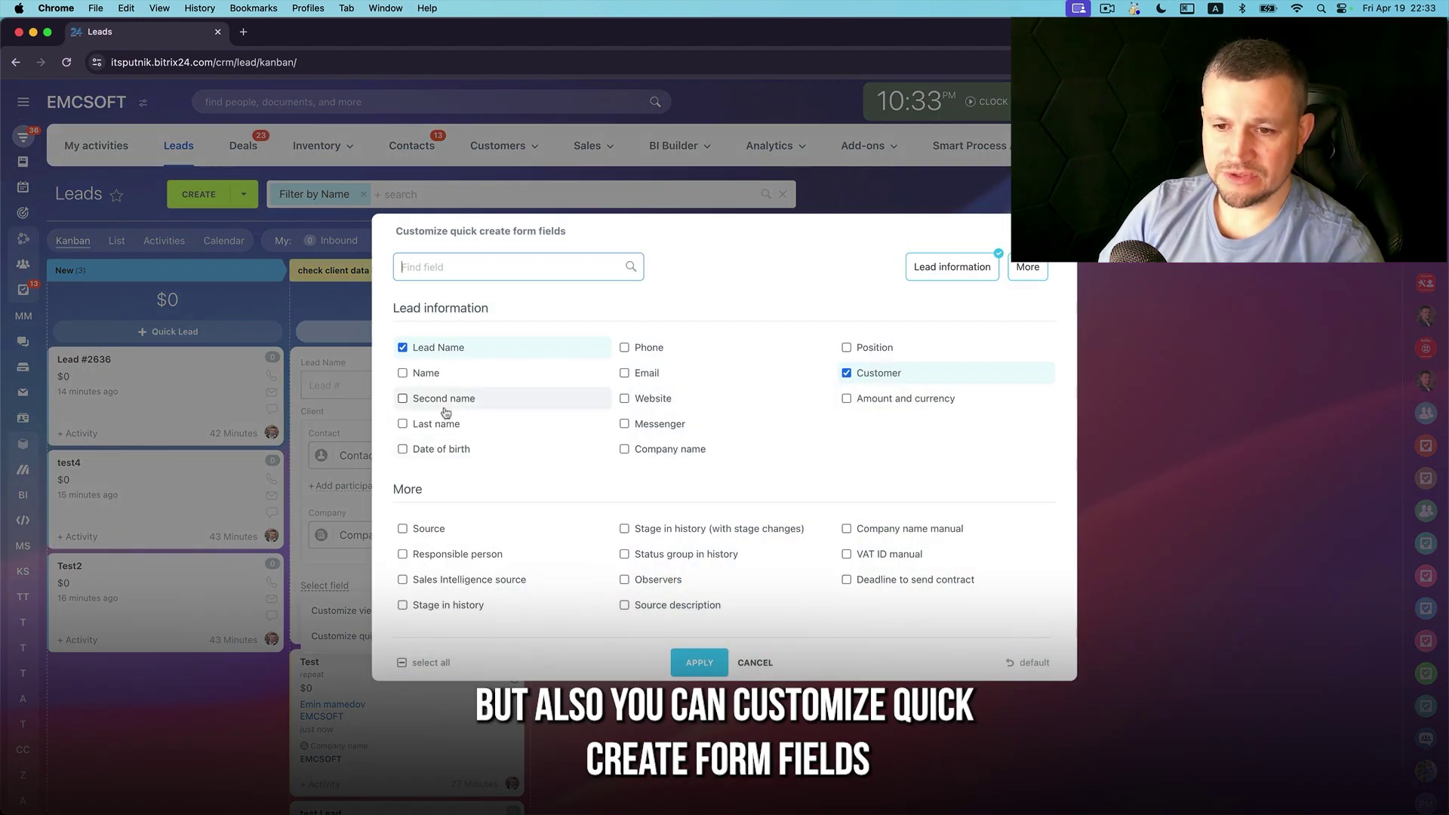
left_click(848, 373)
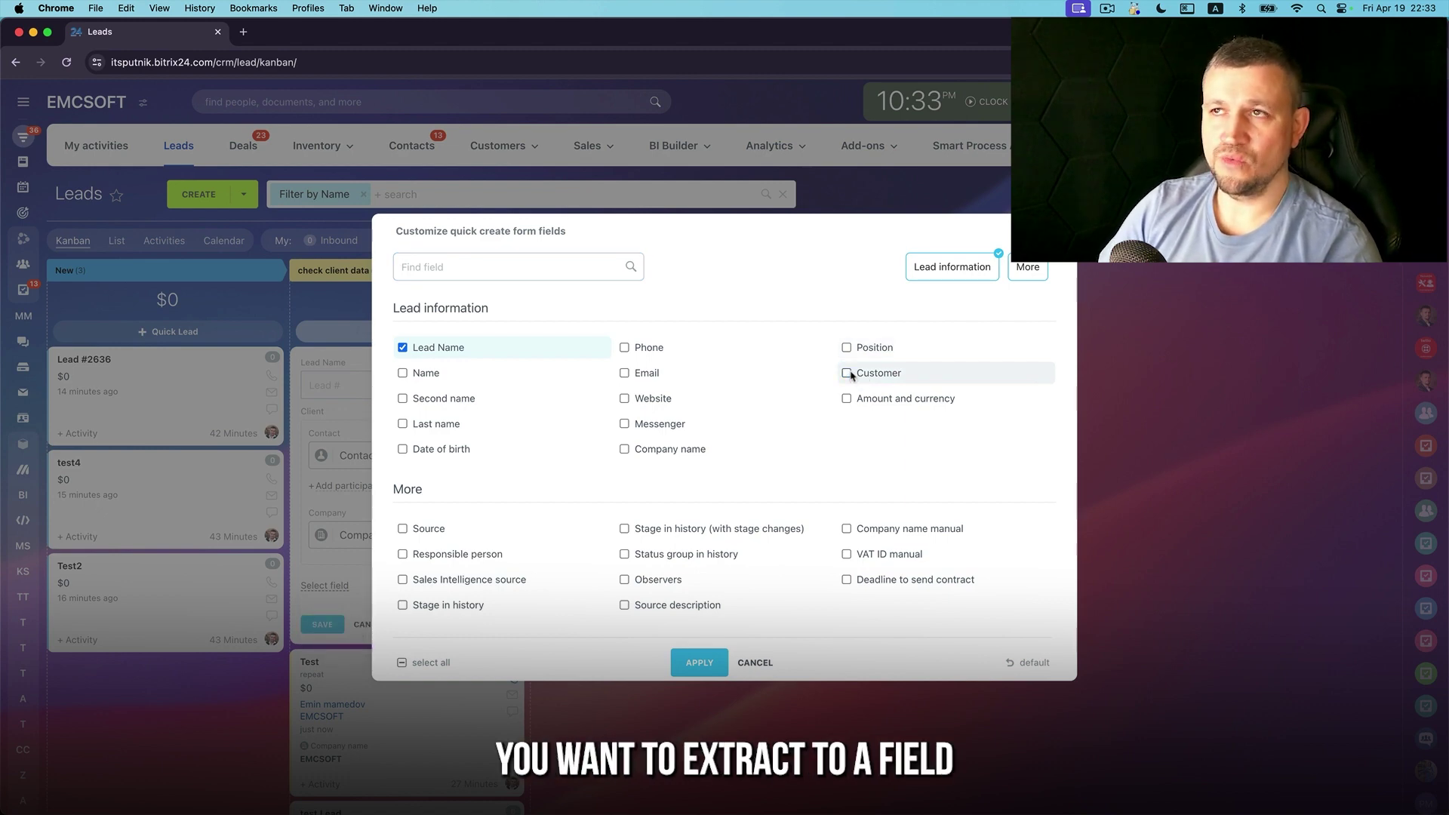
Add Name, Second name, Last name, Phone, Company name and Amount and currency, apply, and reload
left_click(423, 374)
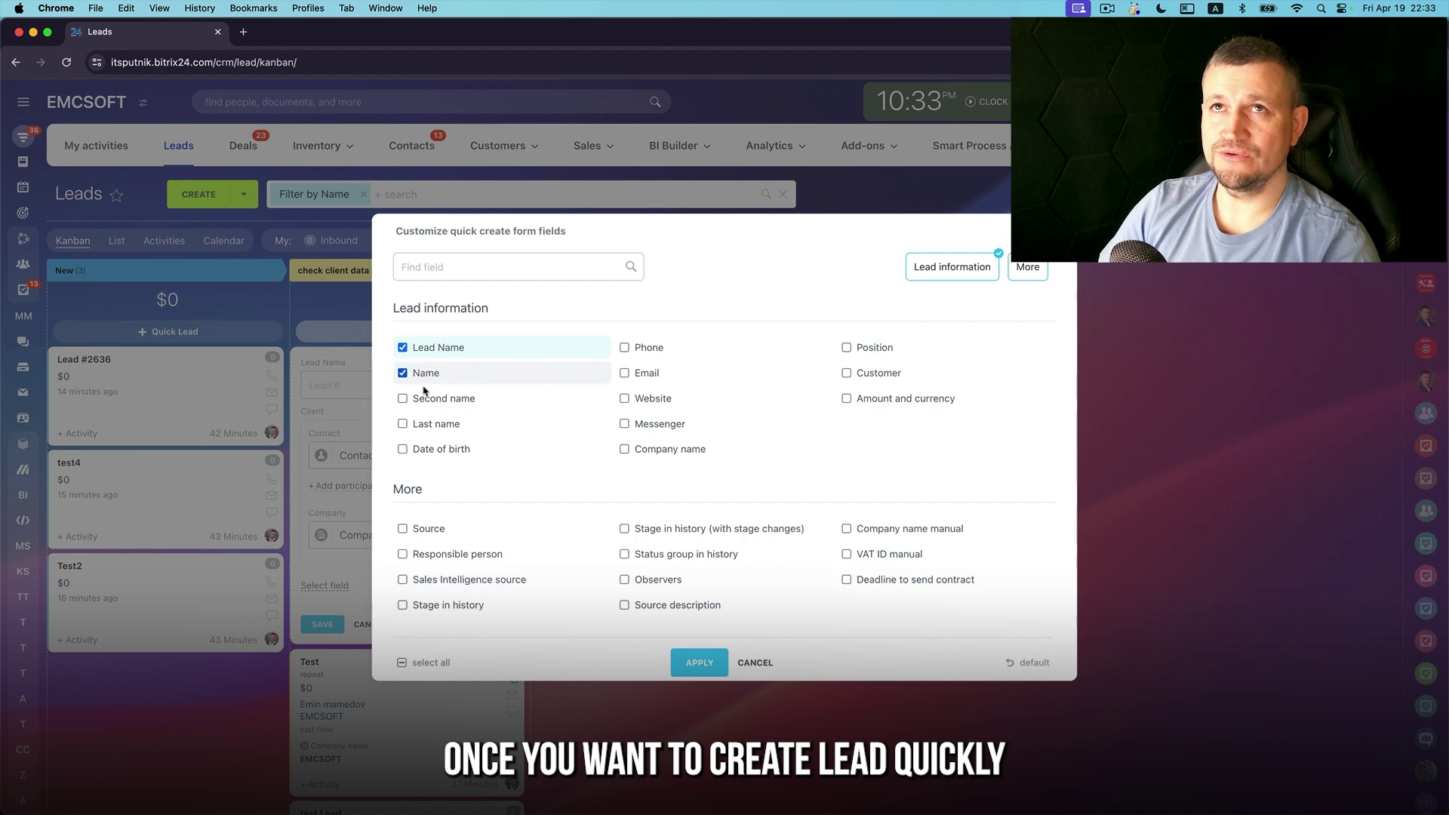
left_click(433, 402)
left_click(435, 424)
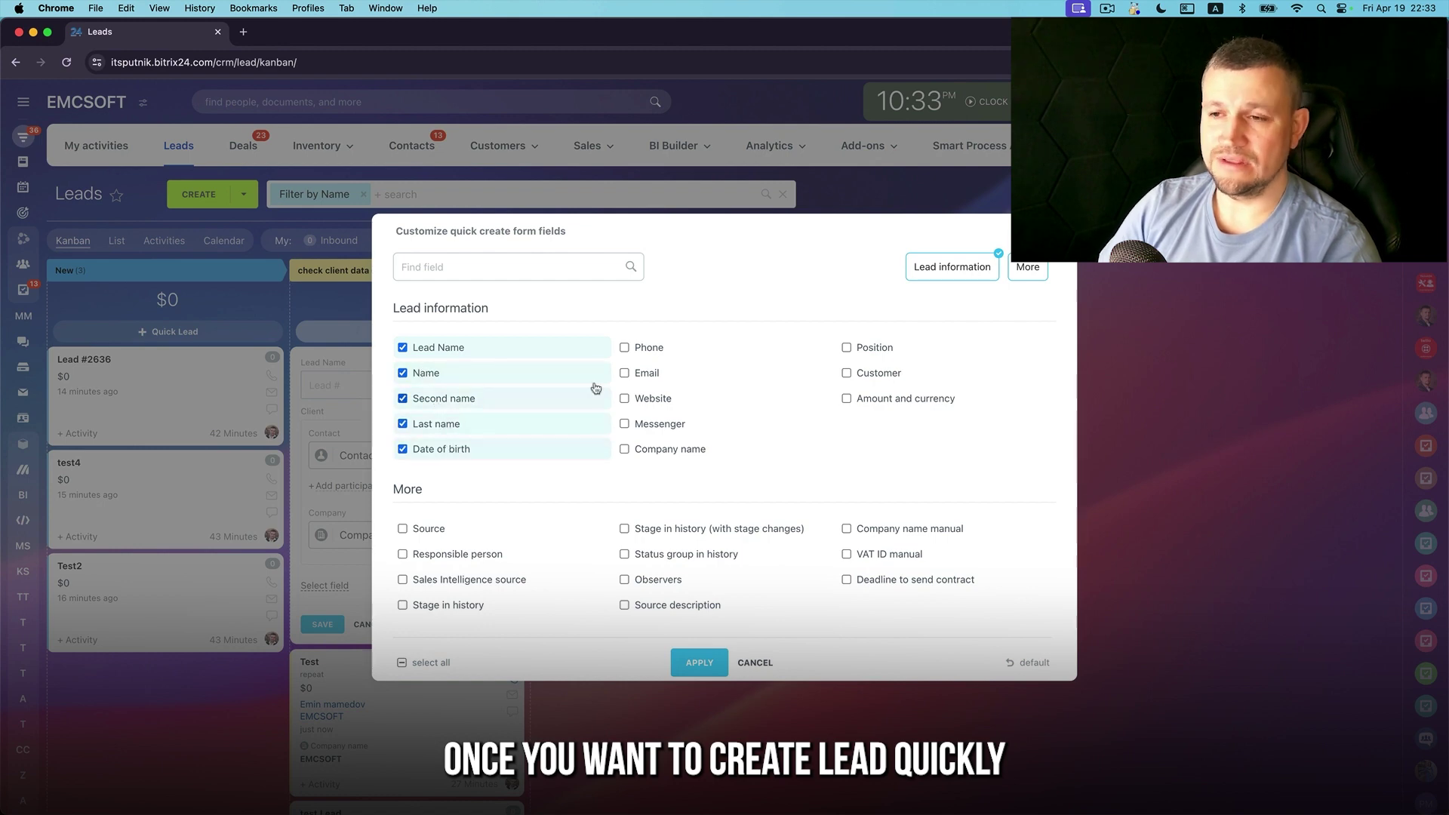
left_click(639, 348)
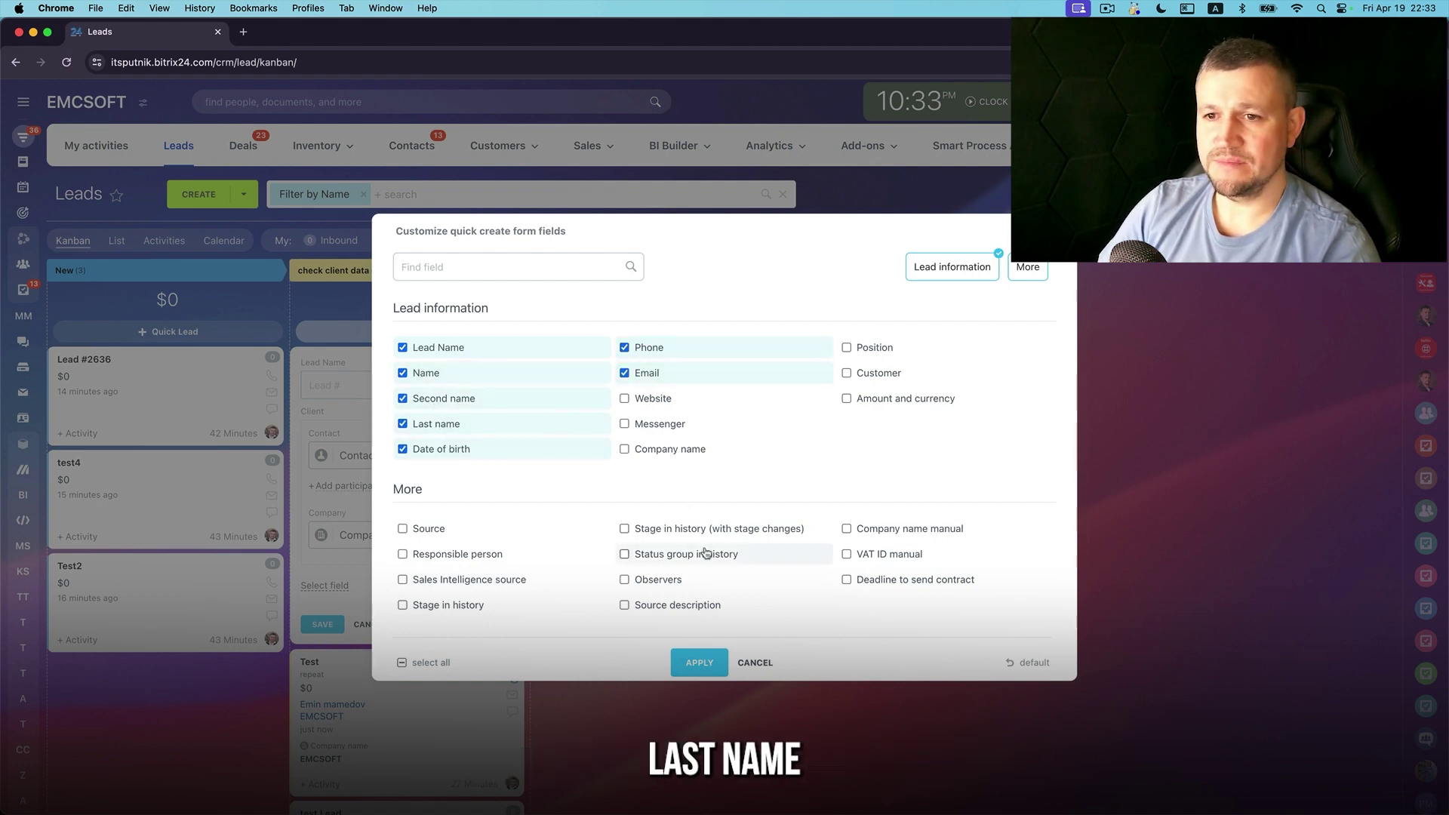
left_click(684, 450)
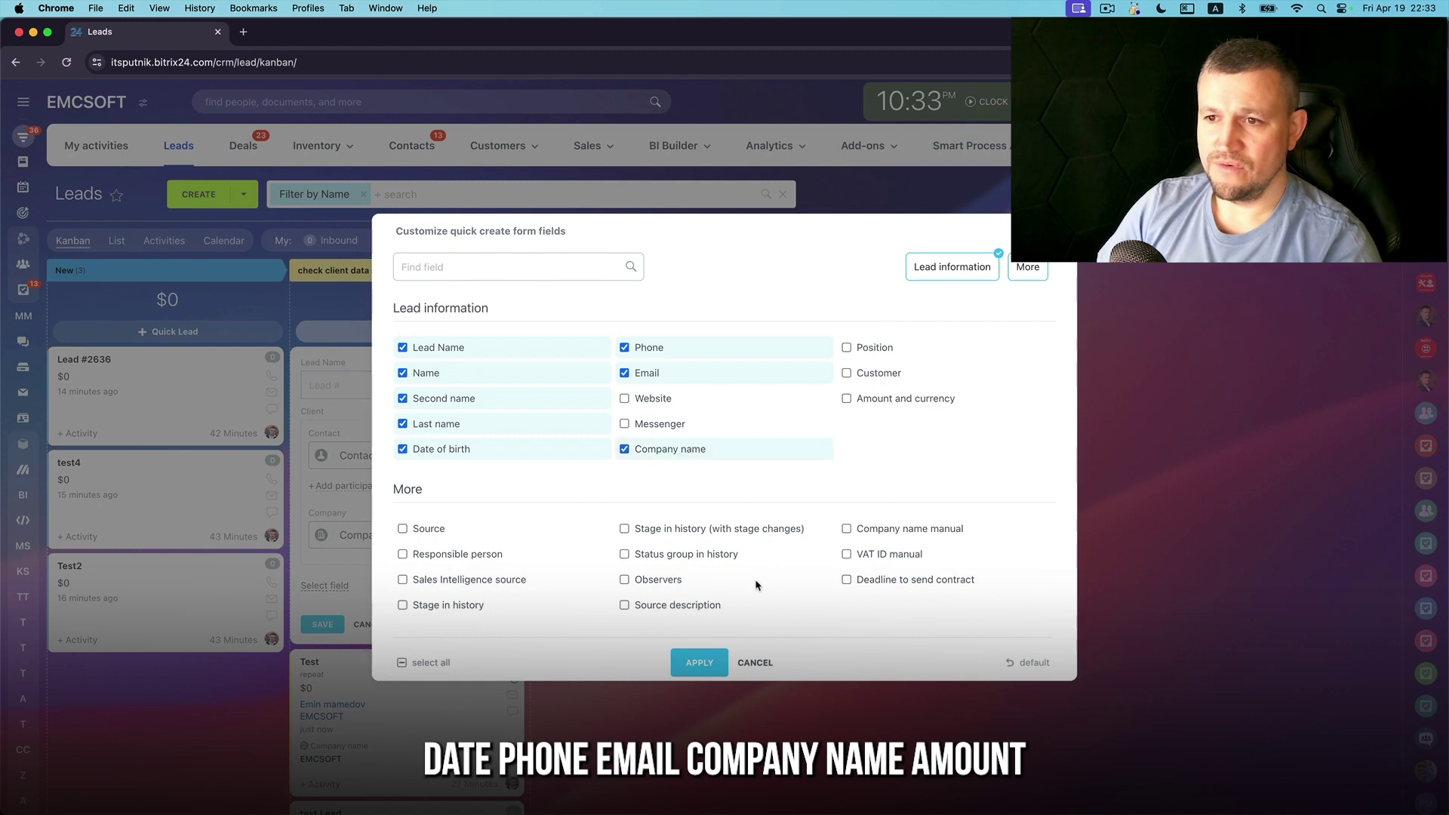
left_click(876, 399)
left_click(699, 662)
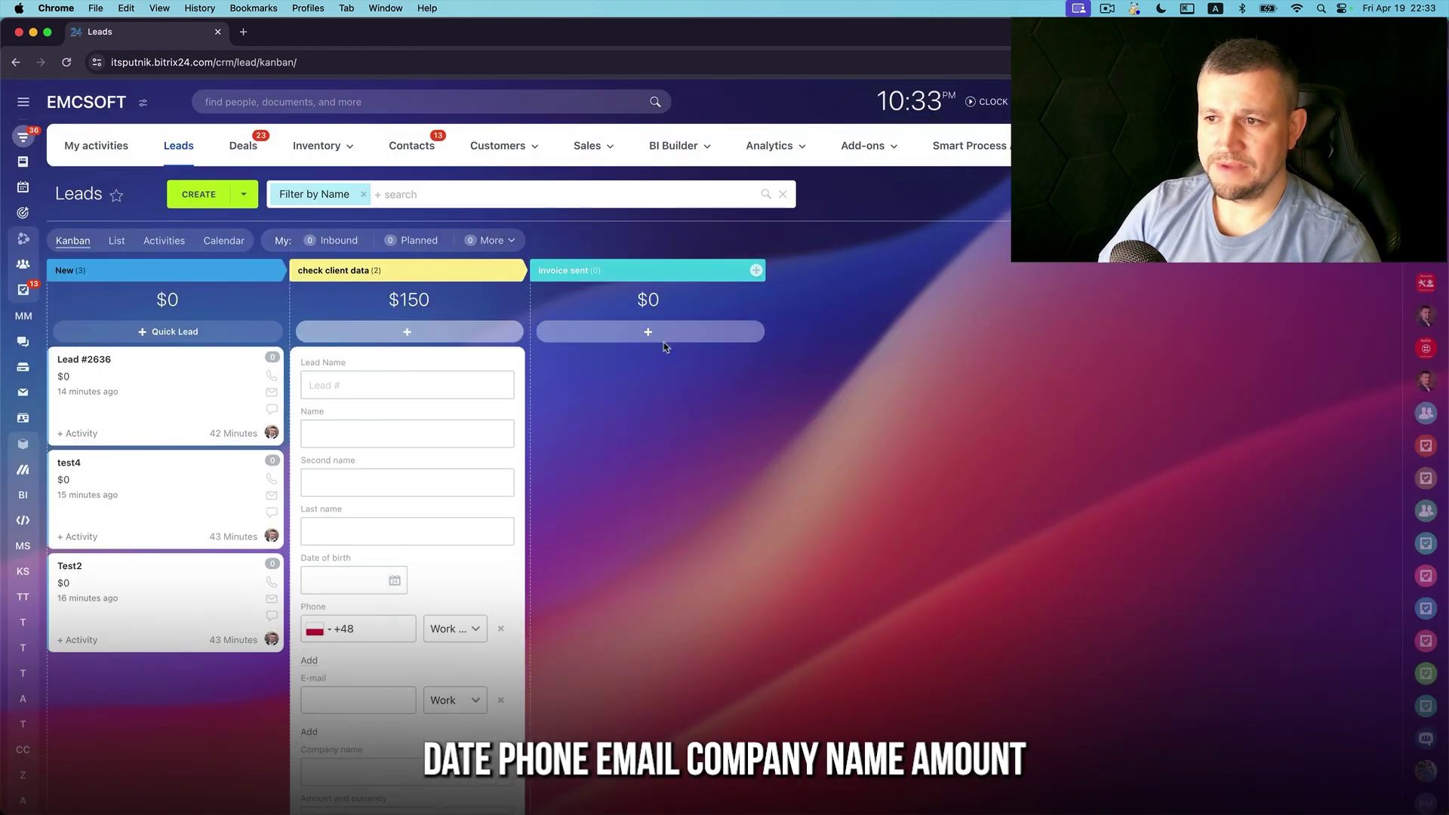
key("super+r")
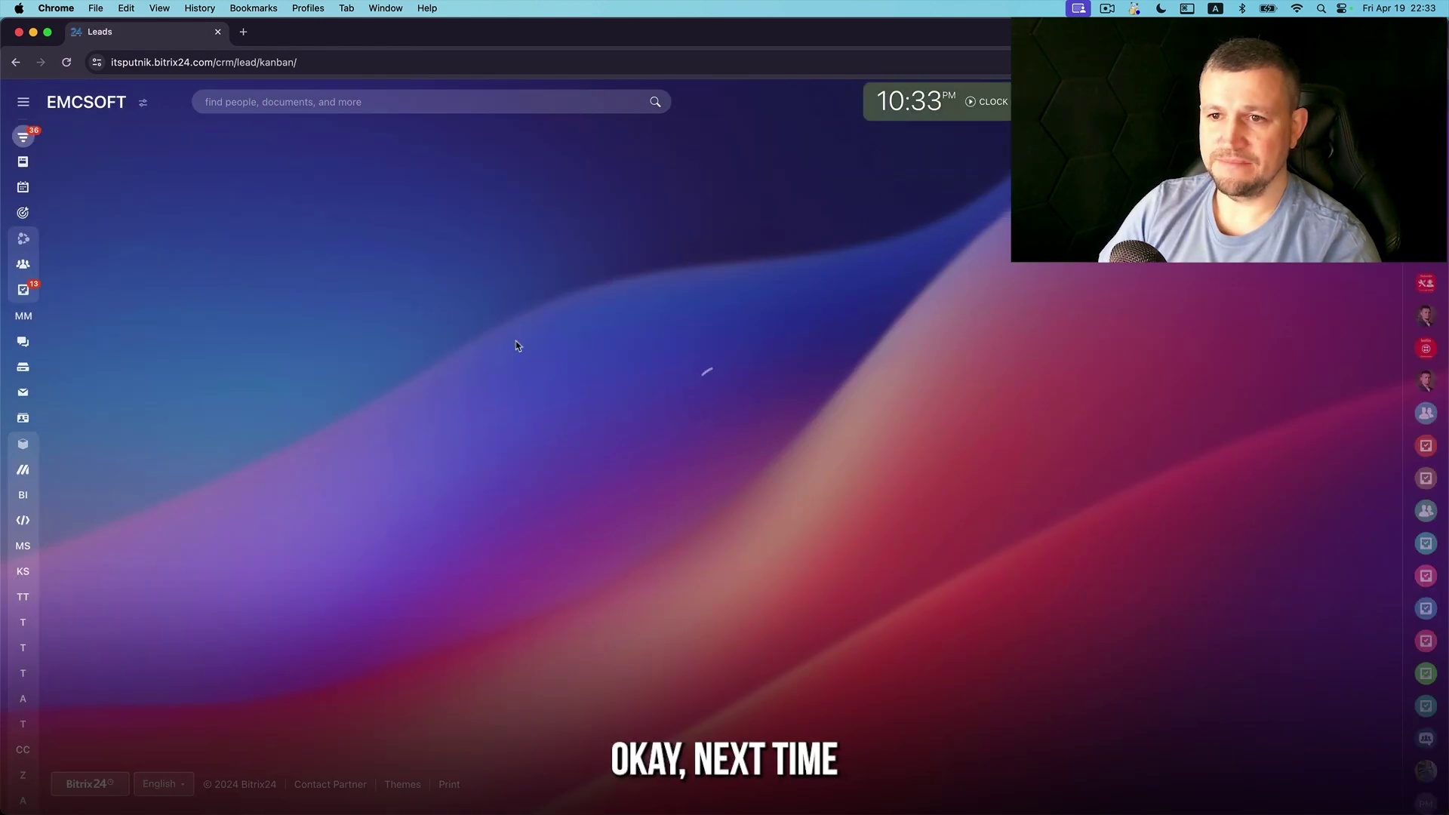
Fill a quick lead in check client data with sample name and company 'EMC', then cancel it
left_click(517, 341)
type("test")
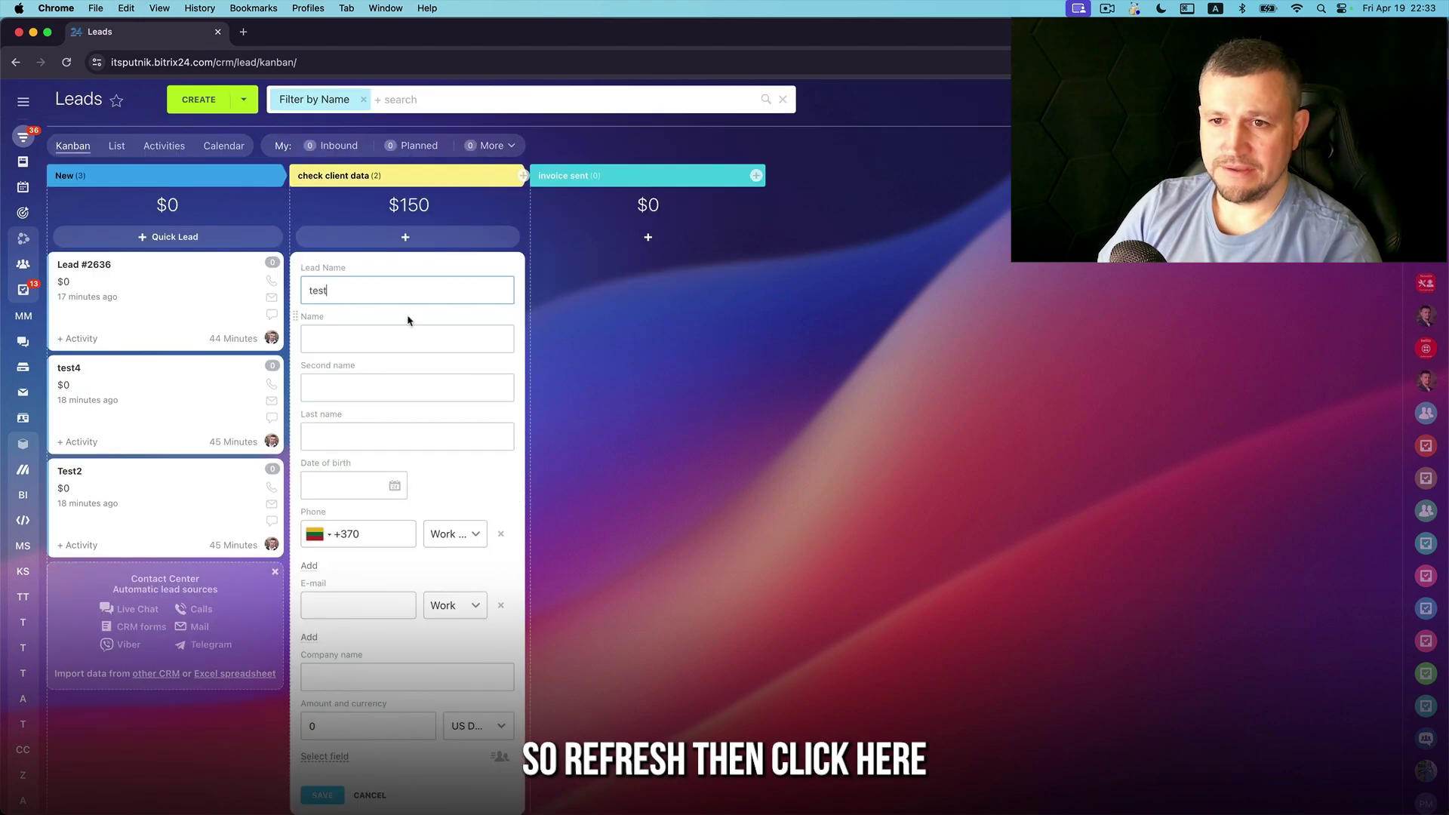
key("Tab")
type("Em")
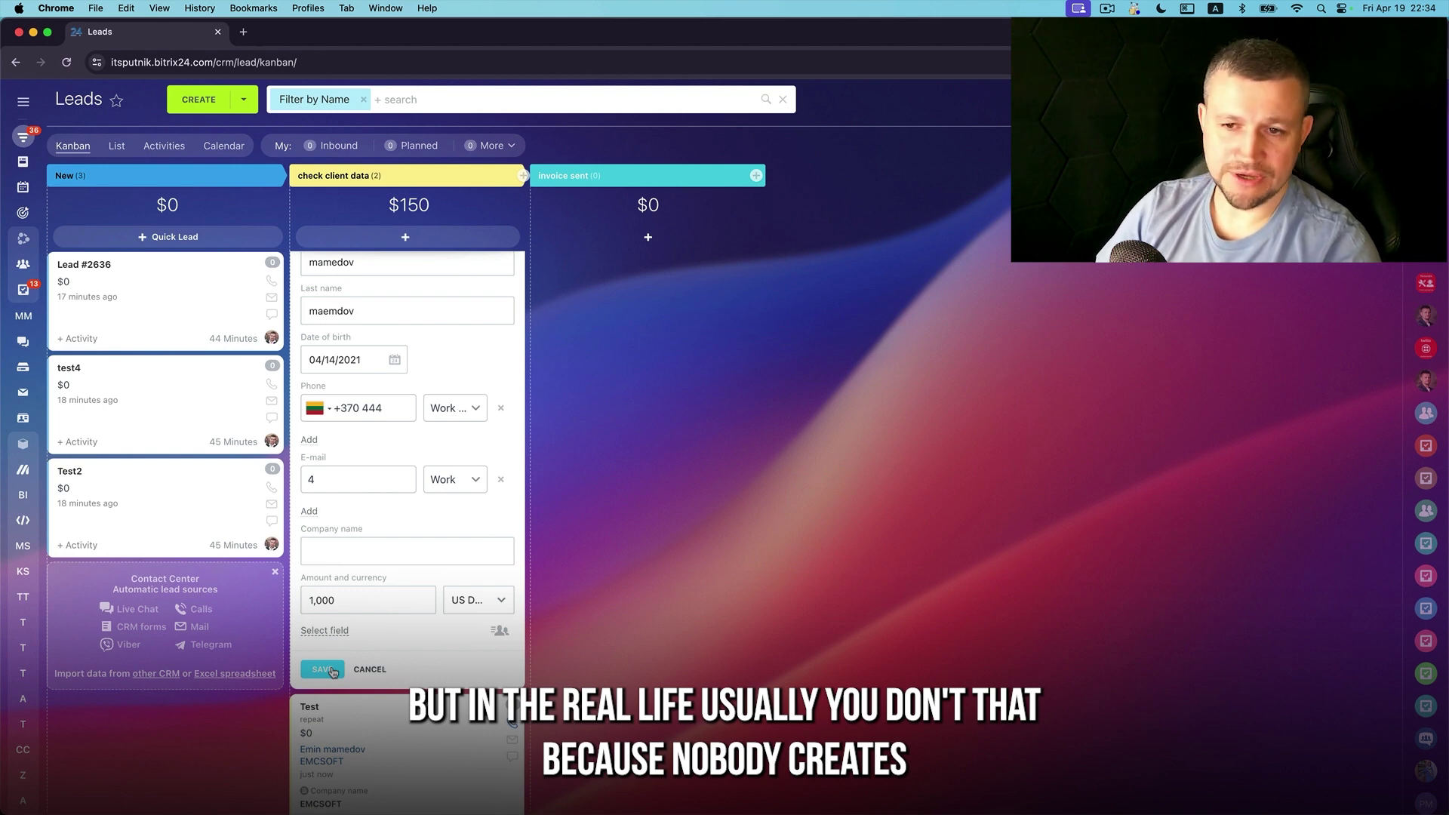
left_click(359, 559)
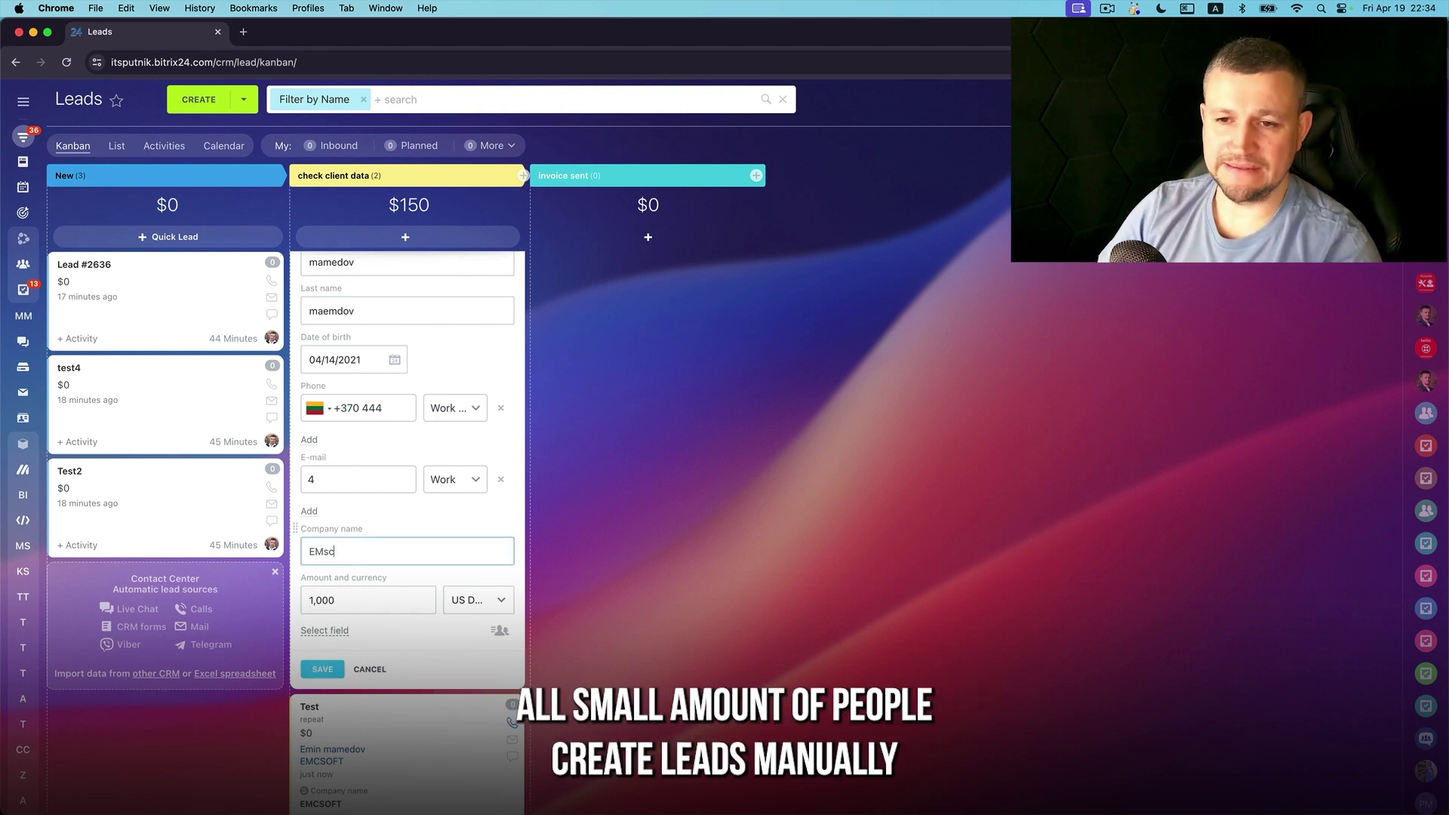
type("EMCsoft")
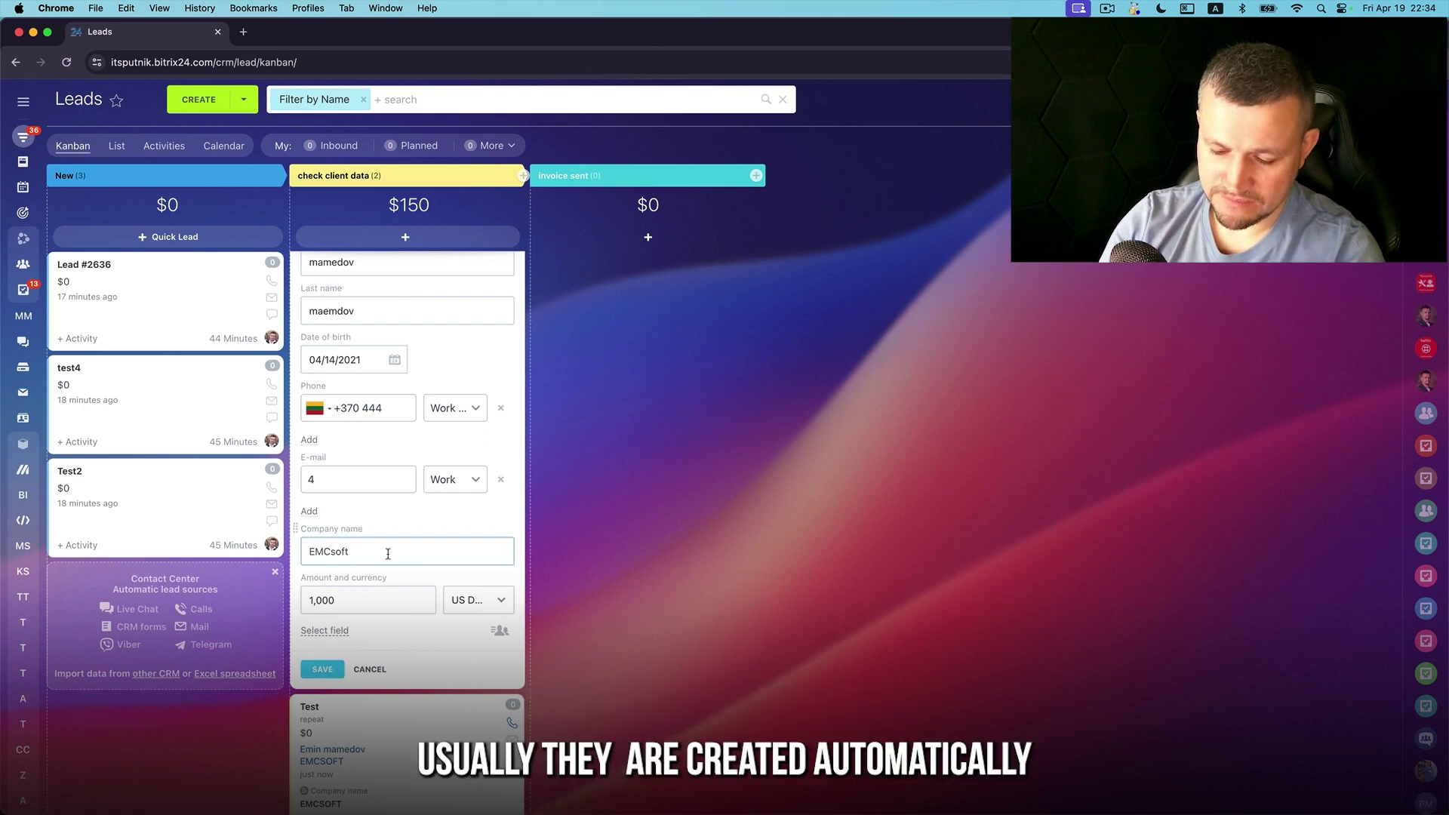
scroll(388, 559, "up", 3)
scroll(389, 558, "down", 2)
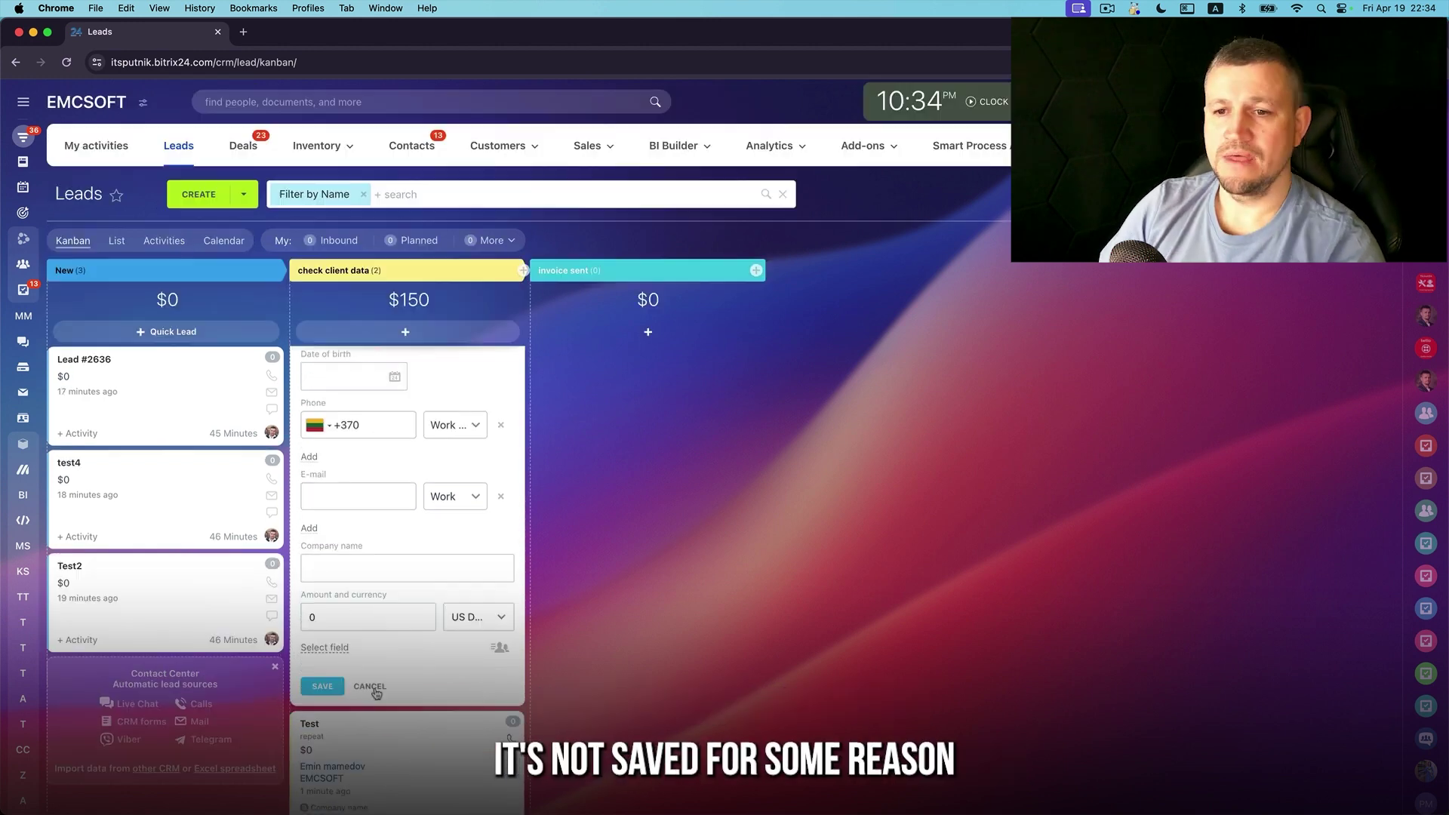
left_click(370, 687)
Check the next topic, activity mode, in the Sublime Text notes, then return to the Leads board
key("super+Tab")
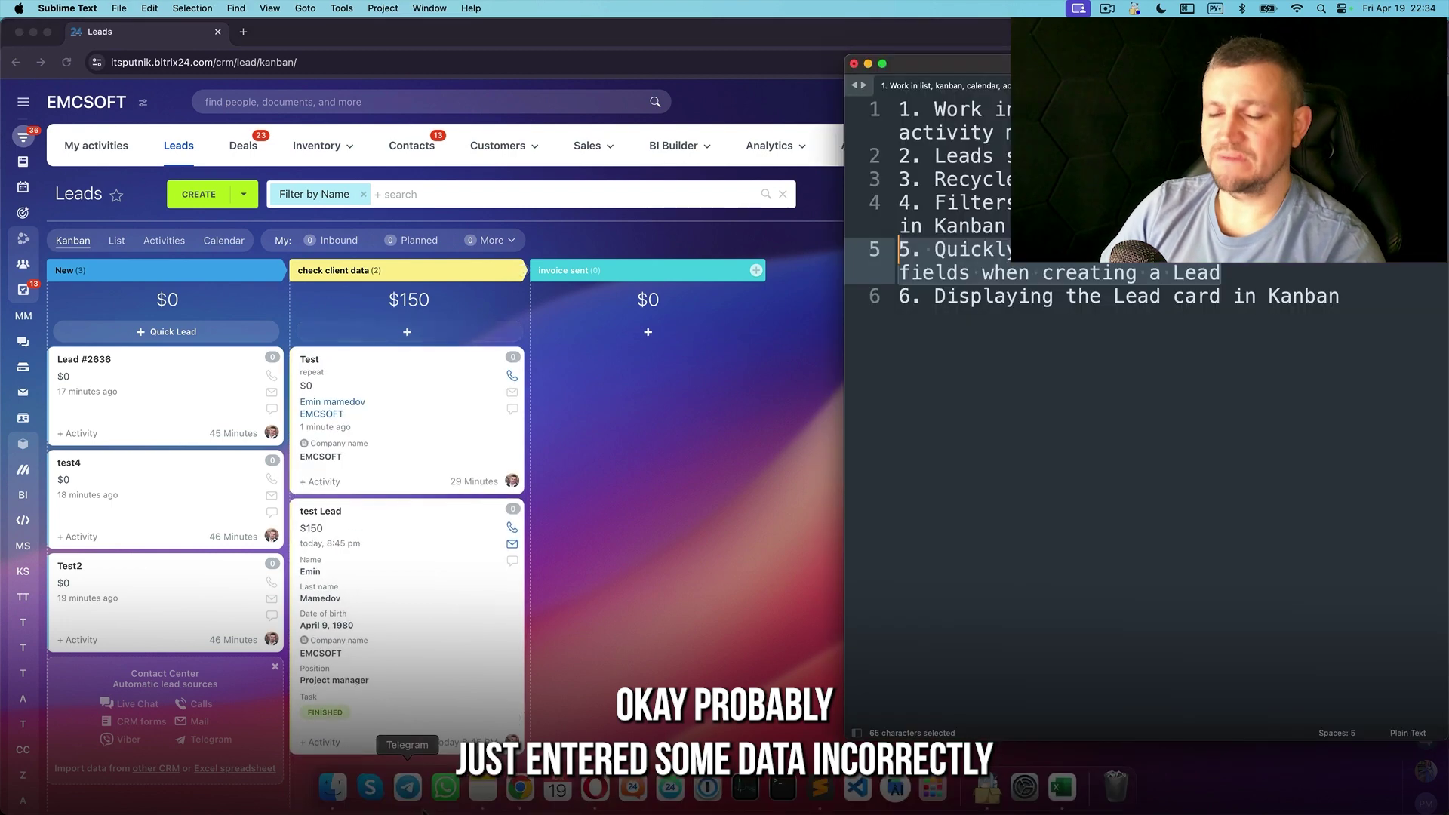
left_click(1334, 291)
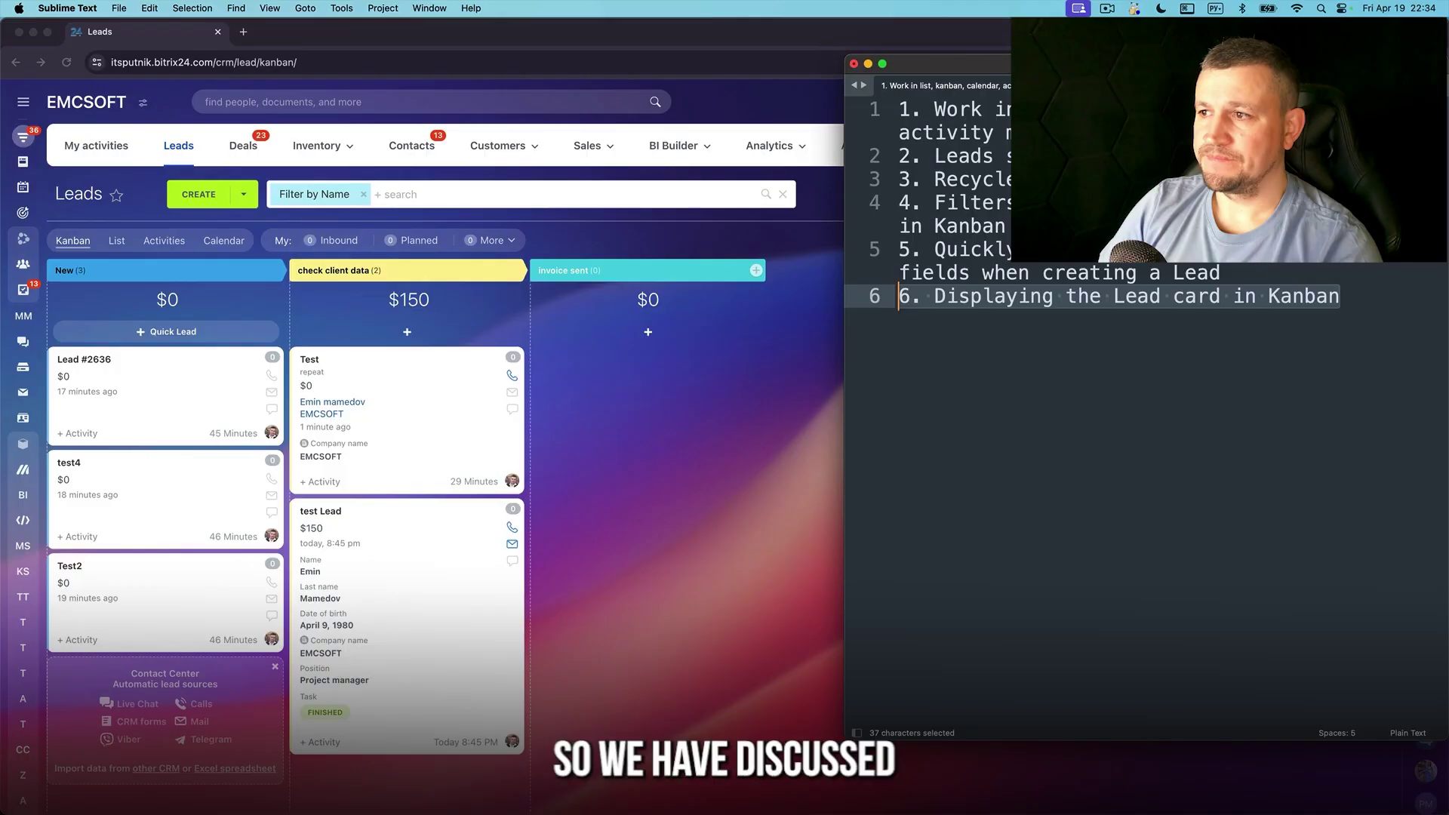
left_click_drag(1053, 132, 847, 127)
left_click(747, 549)
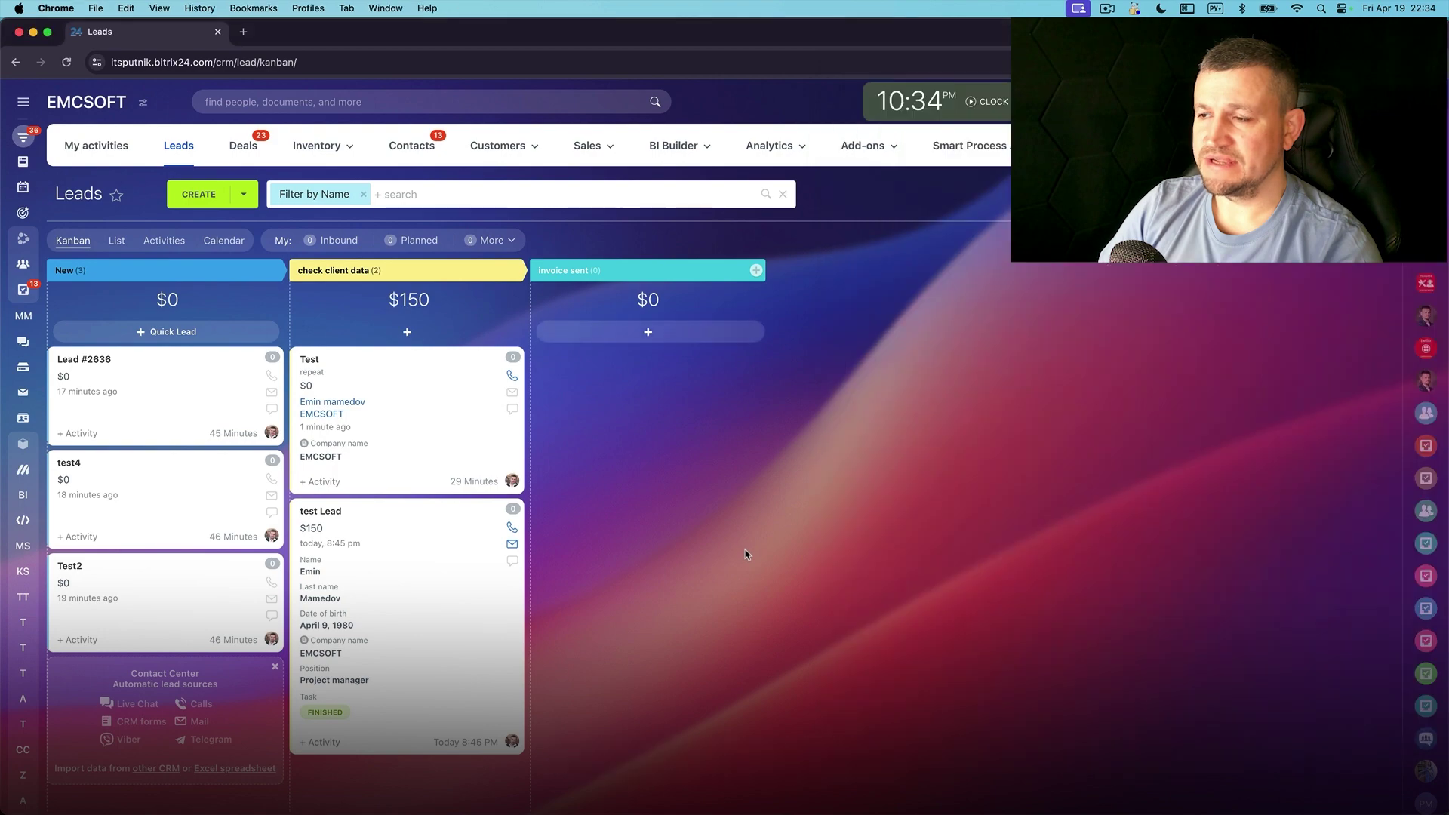